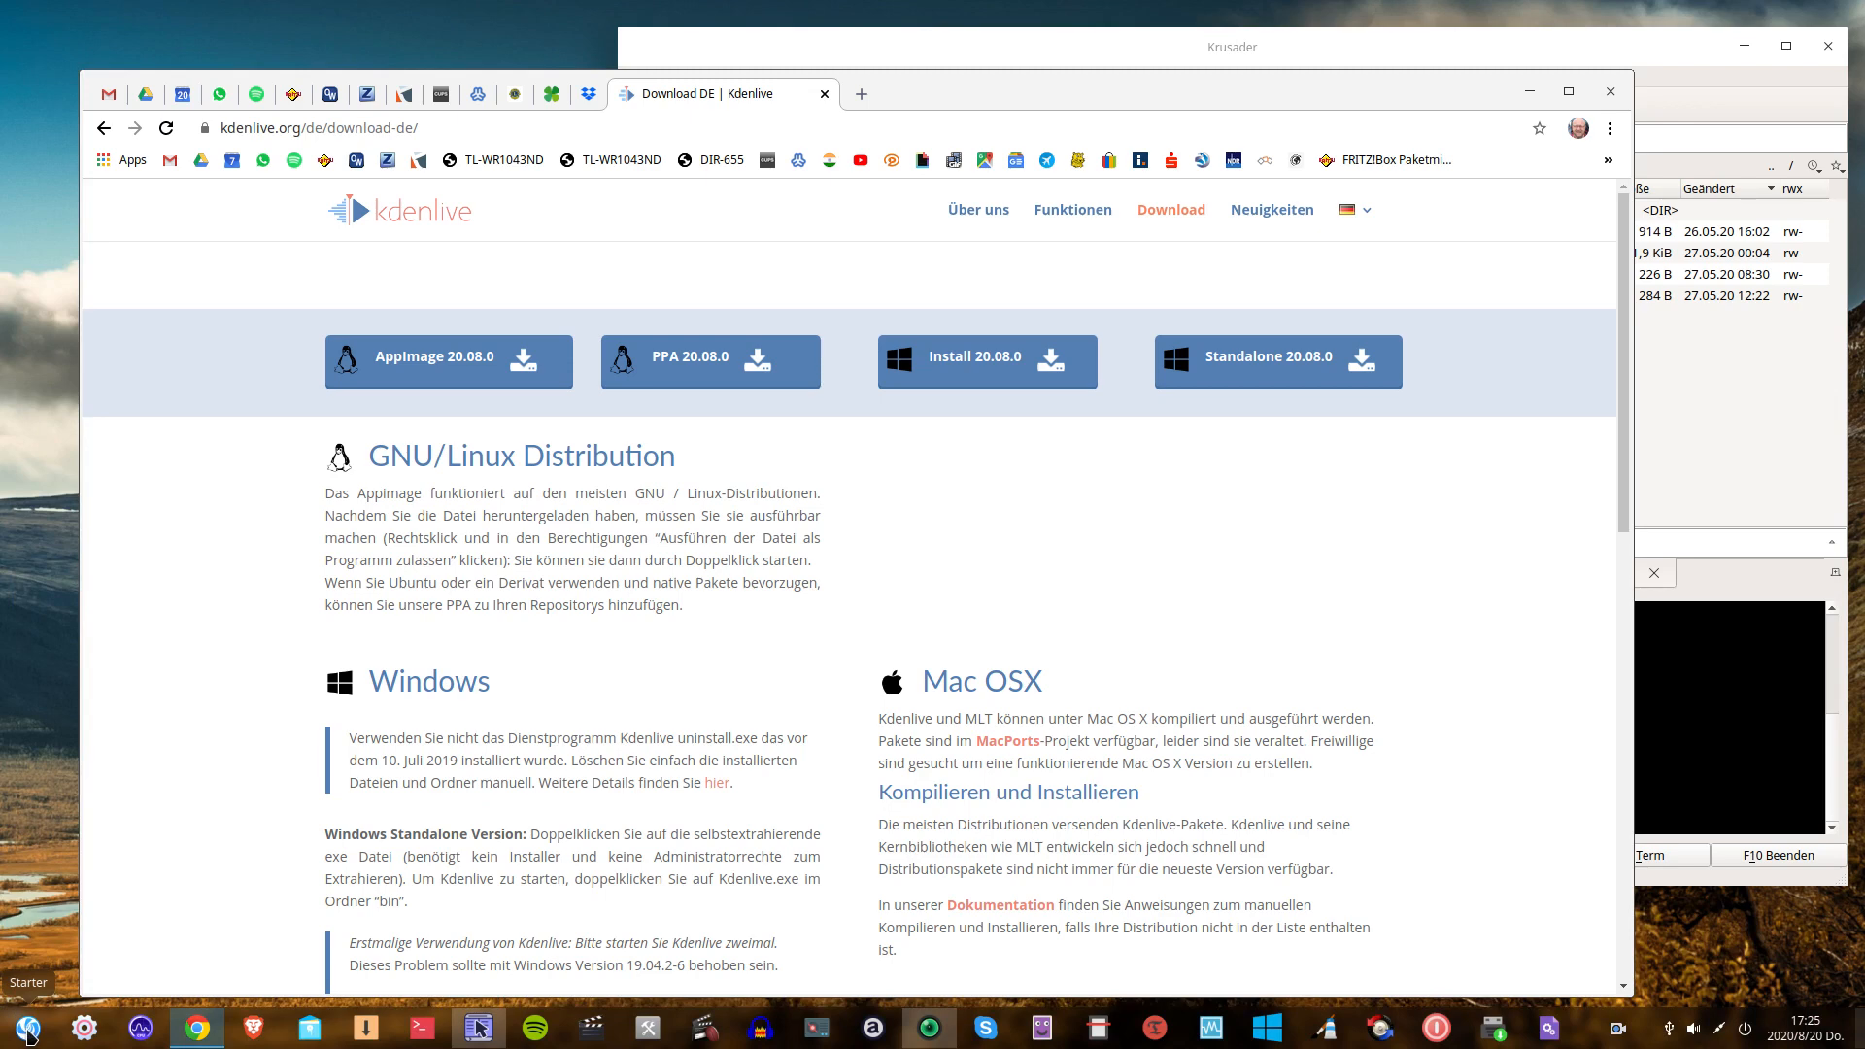
Open NVIDIA X-Server-Einstellungen from the application launcher, move its window over the web page, check its dock entry, and quit it.
{"action": "left_click", "coordinate": [28, 1031]}
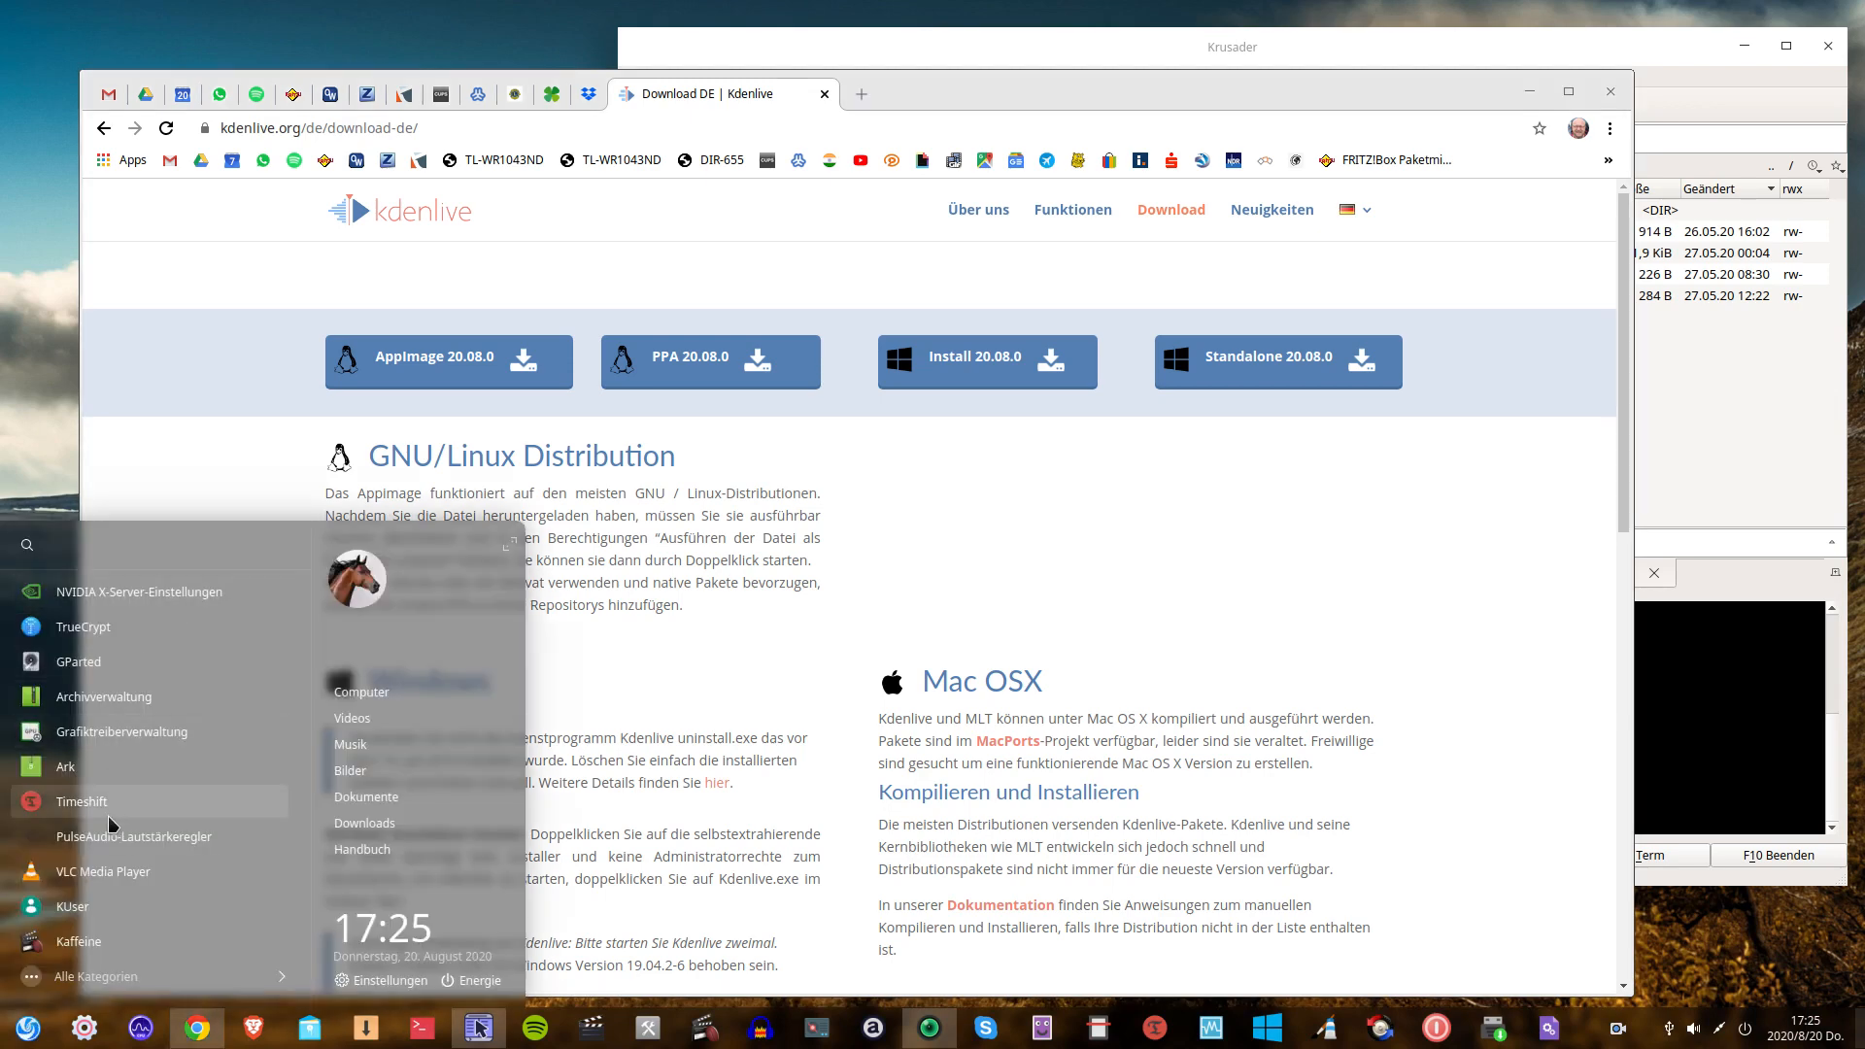
{"action": "left_click", "coordinate": [136, 592]}
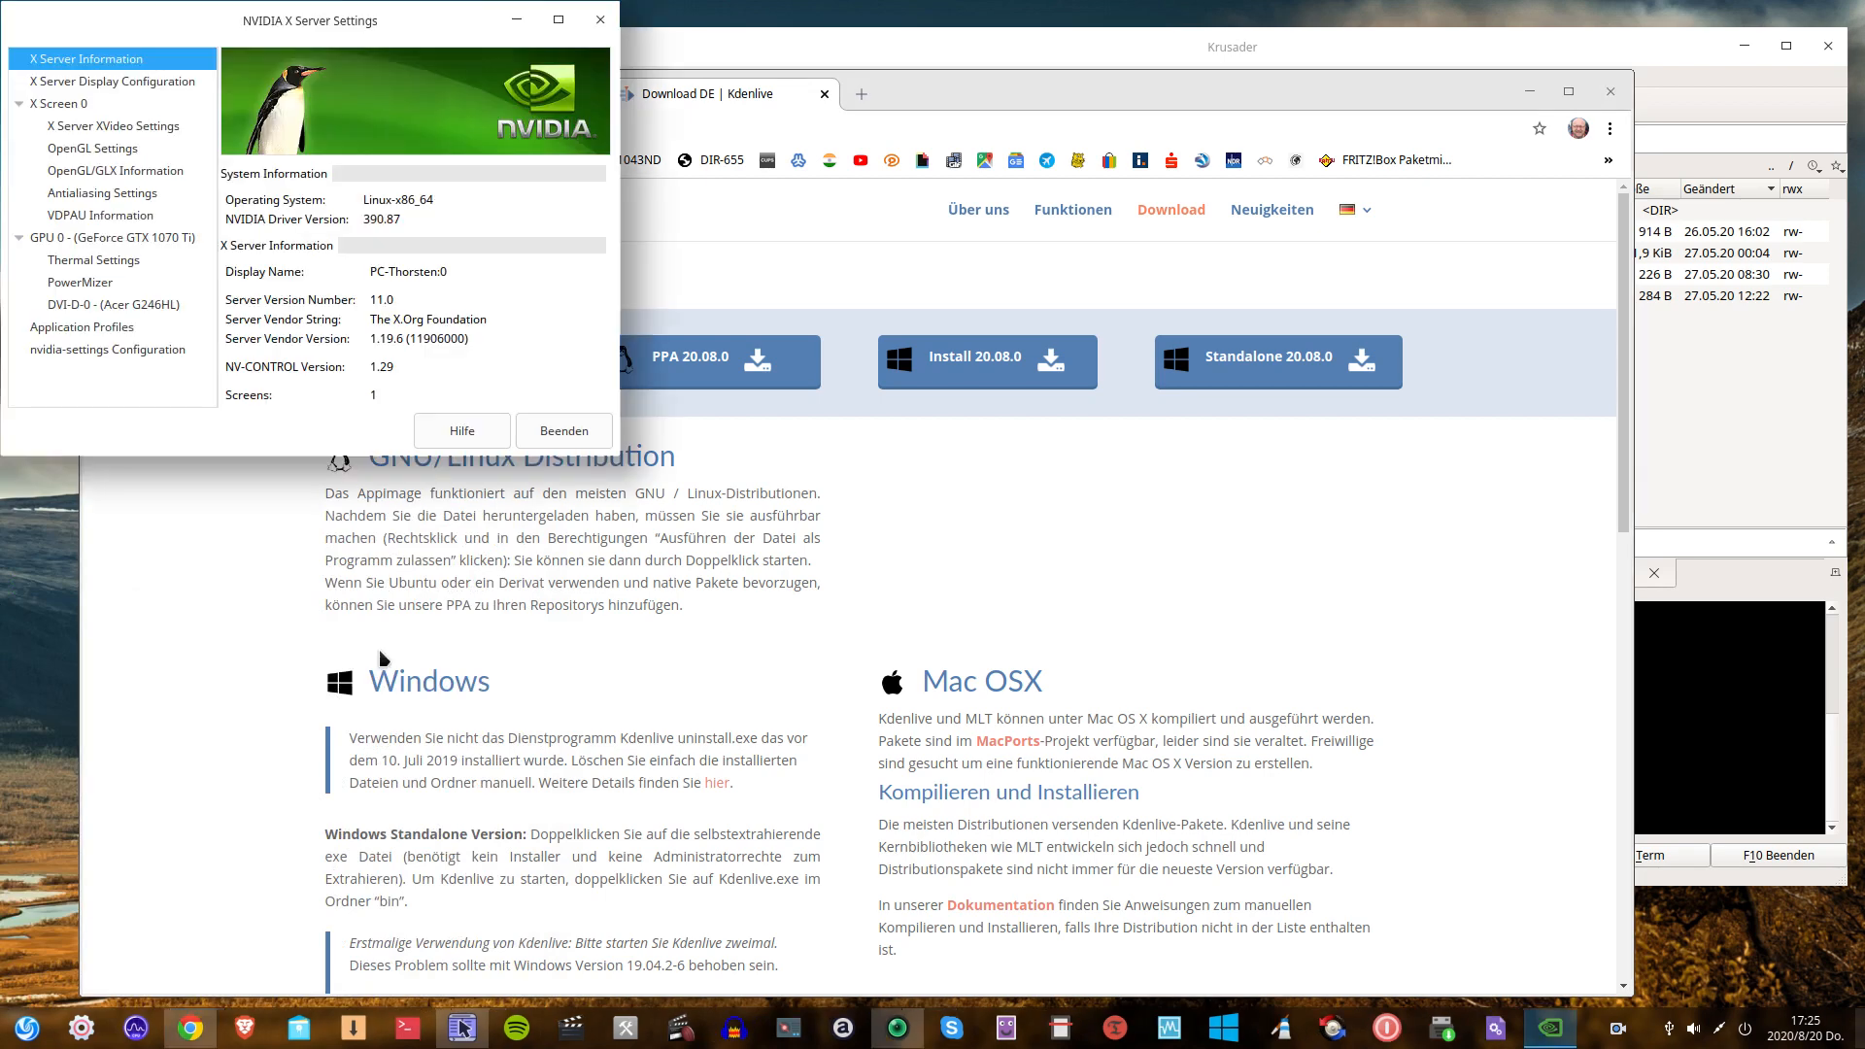
{"action": "left_click_drag", "start_coordinate": [265, 25], "coordinate": [1001, 368]}
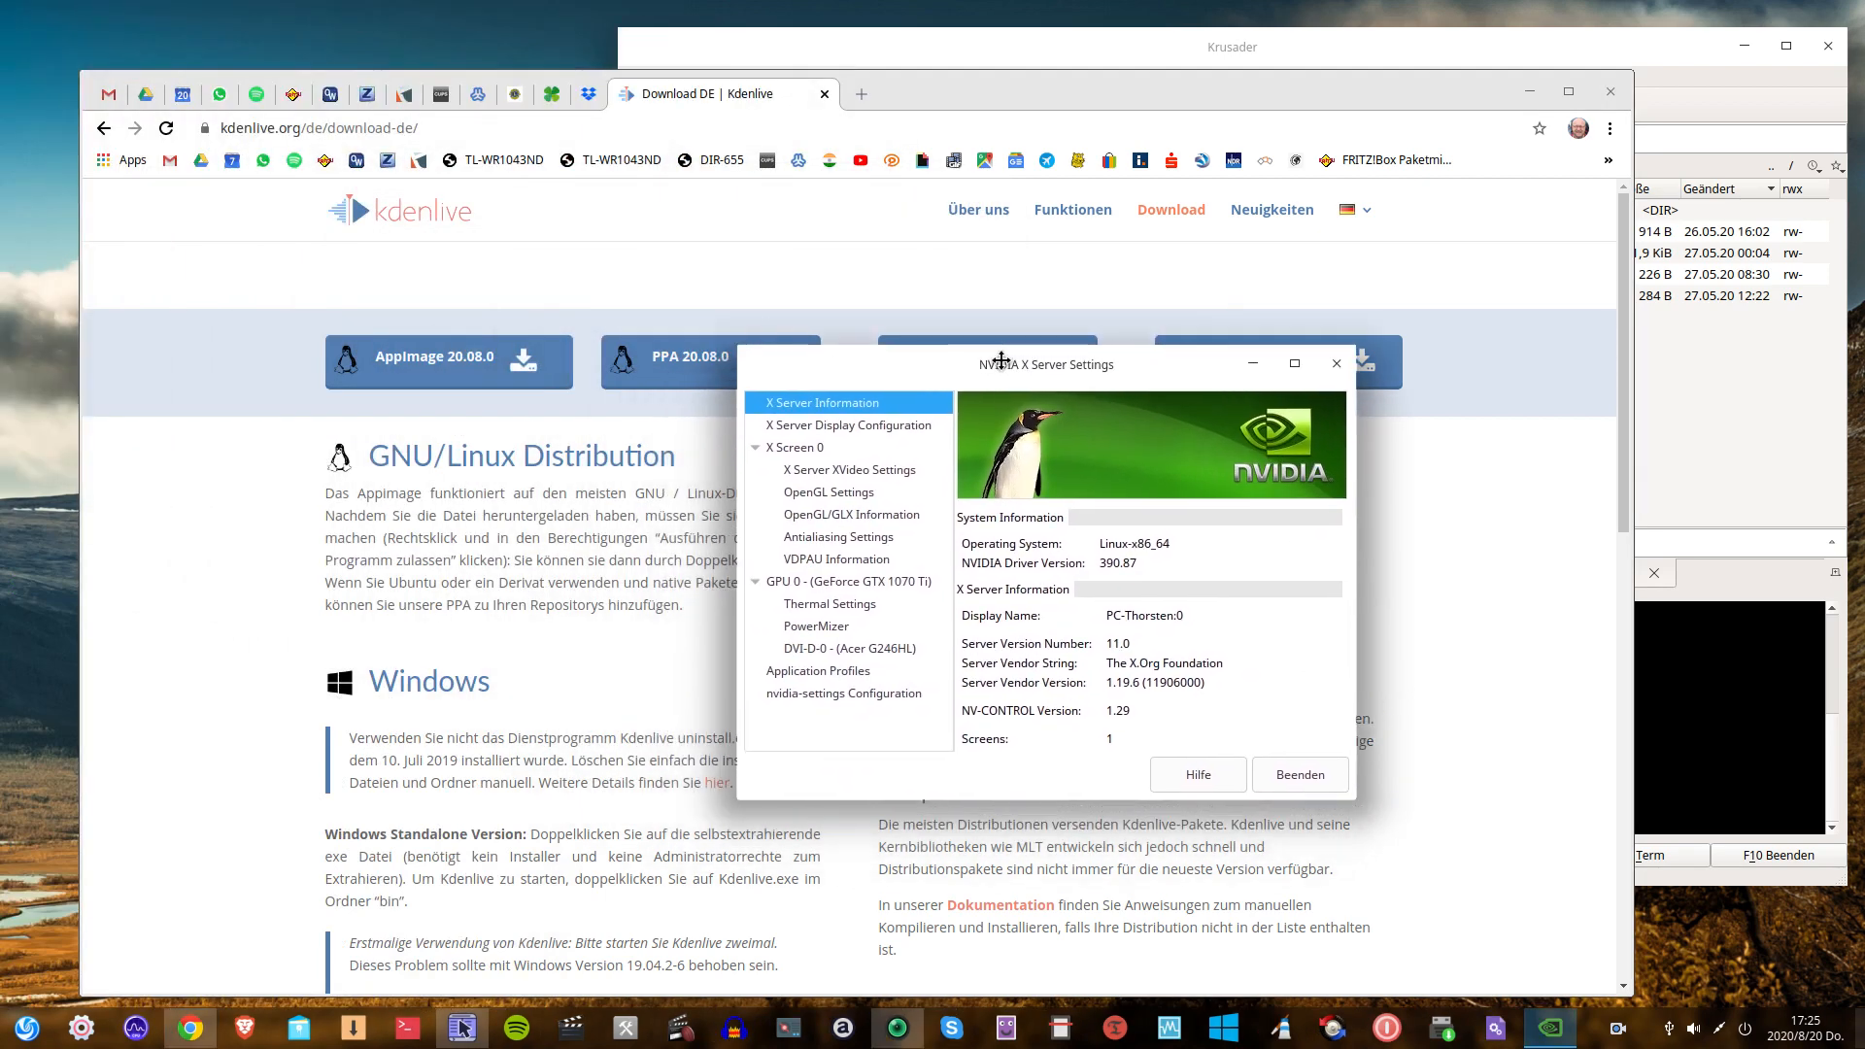
{"action": "mouse_move", "coordinate": [1564, 1034]}
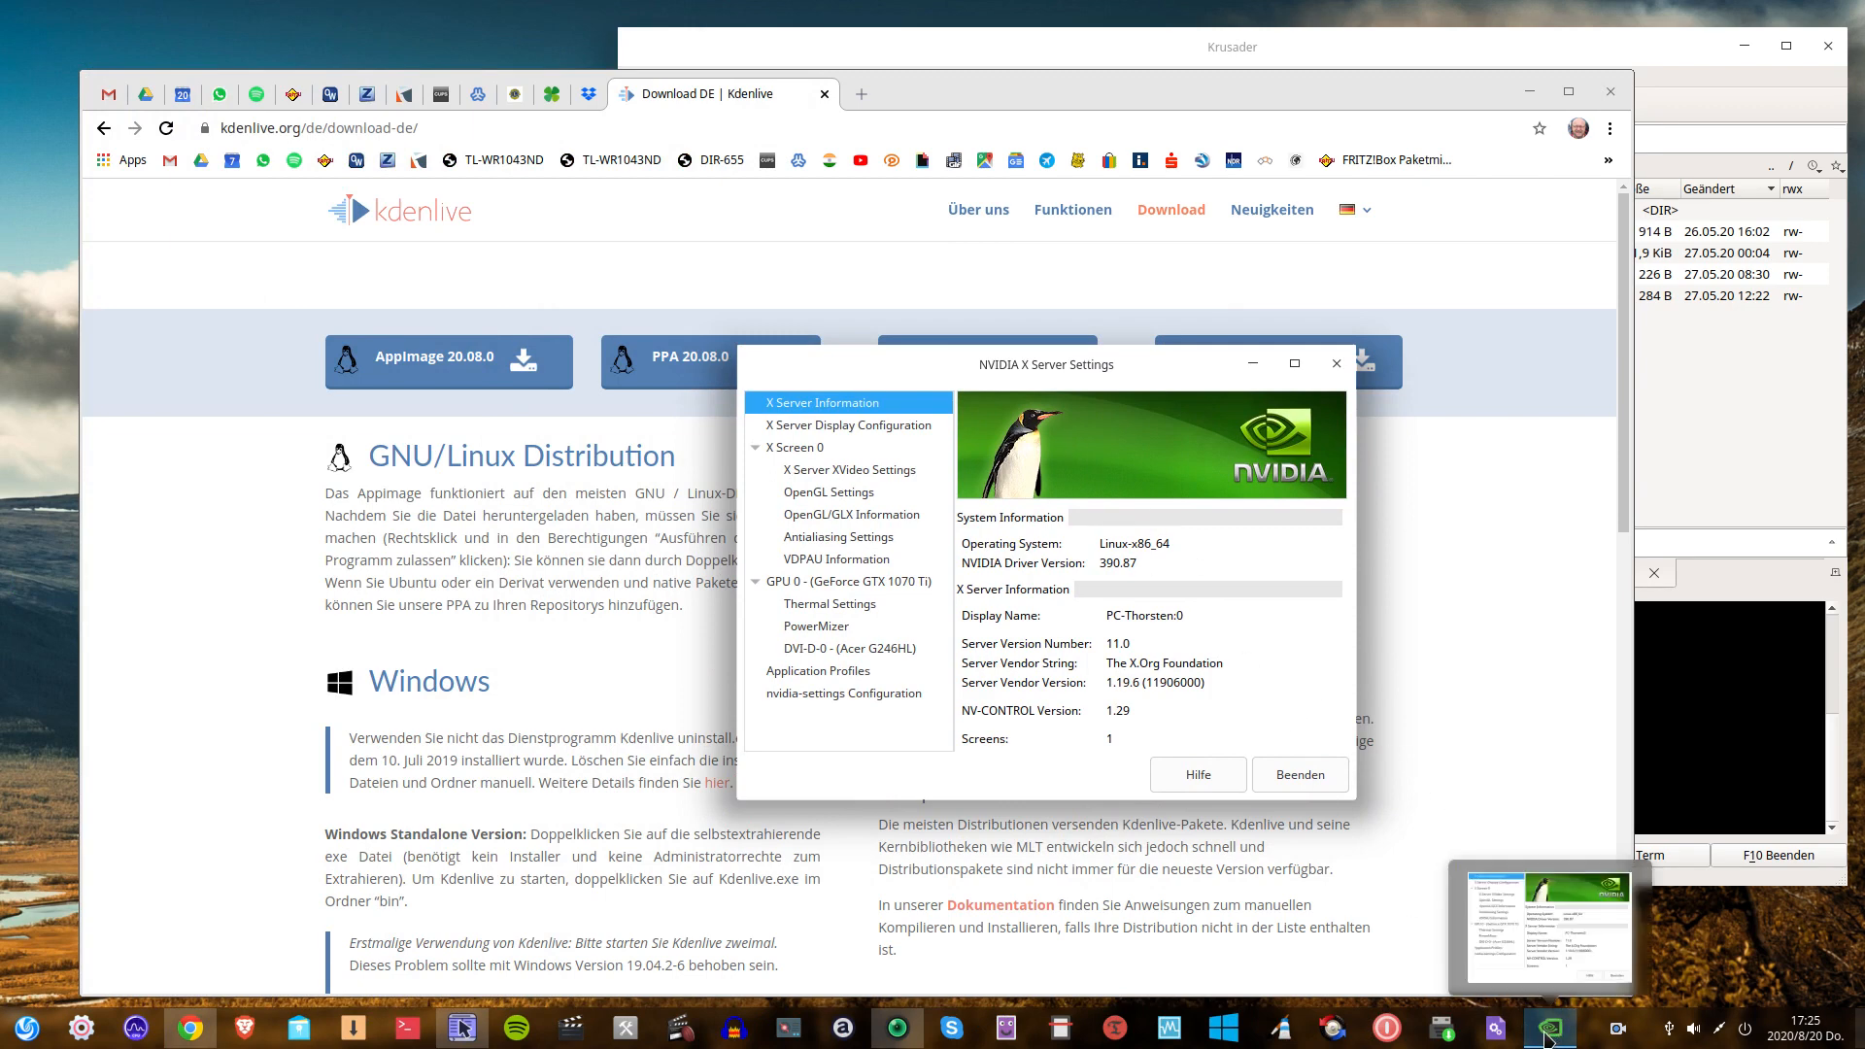
{"action": "left_click", "coordinate": [1301, 777]}
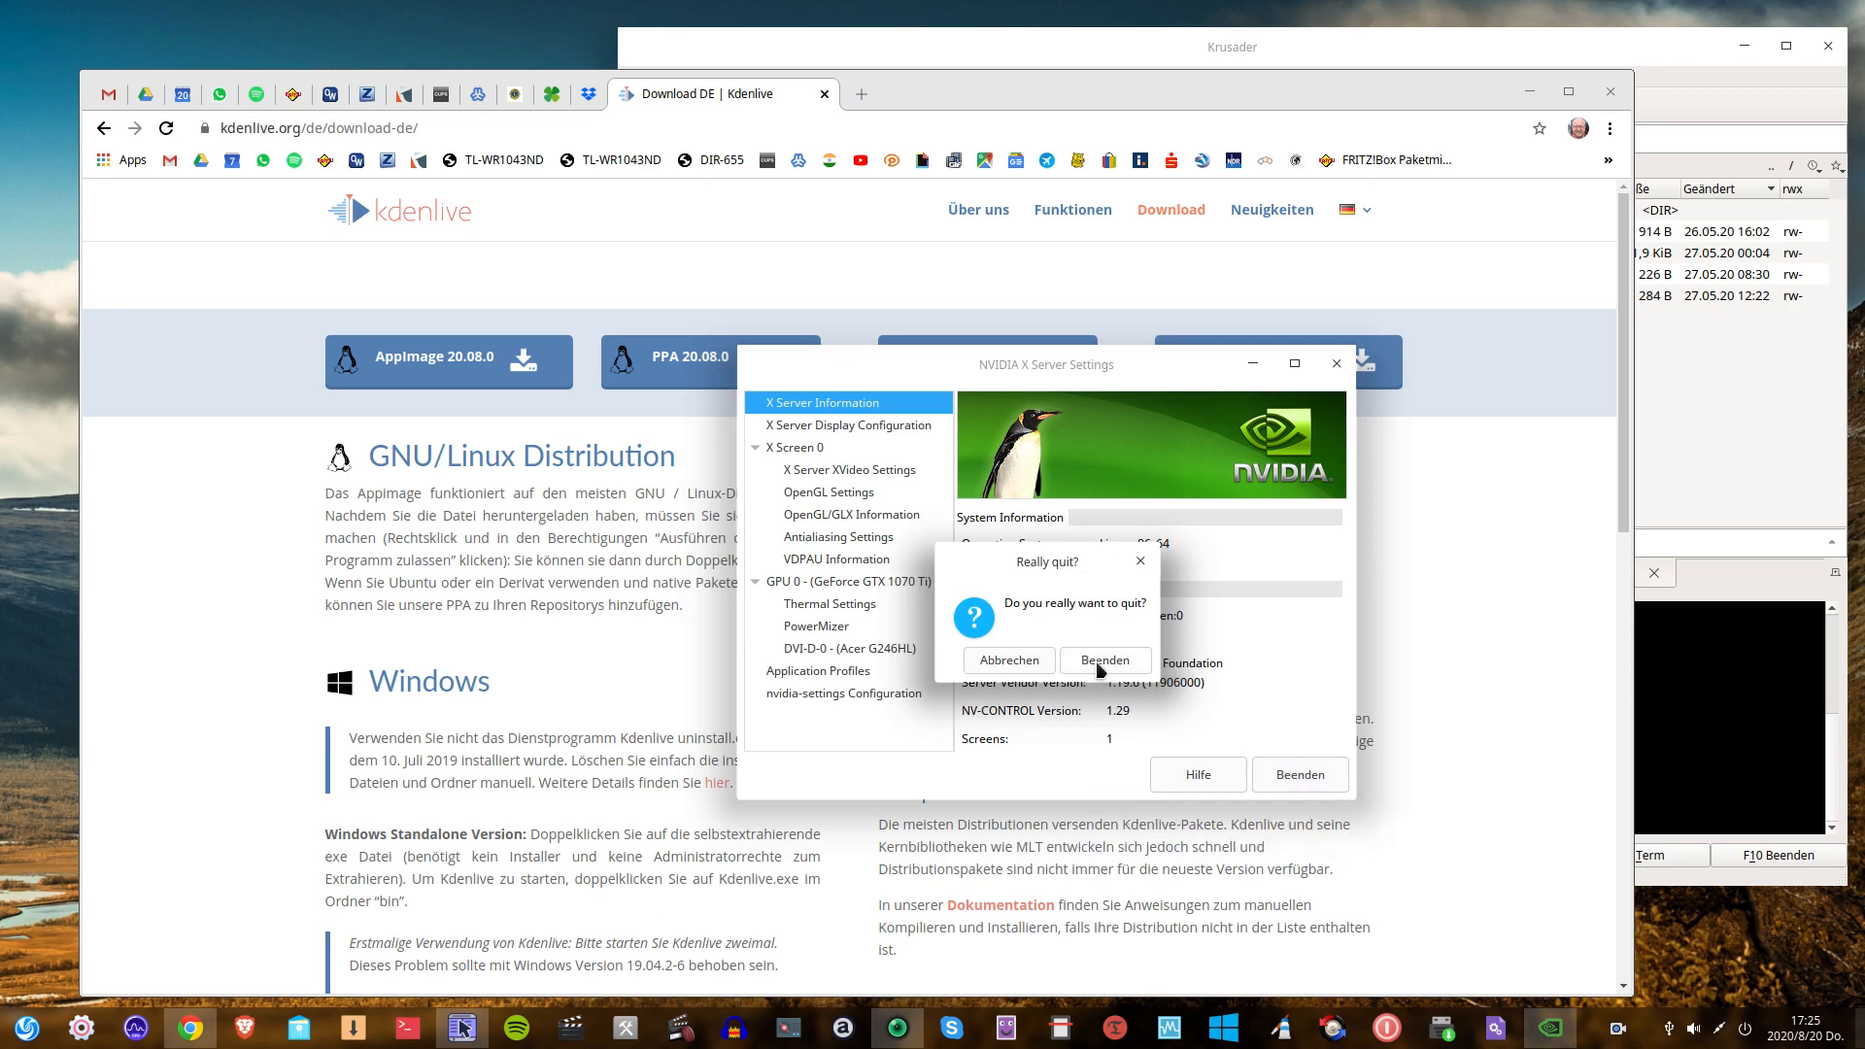
{"action": "left_click", "coordinate": [1101, 663]}
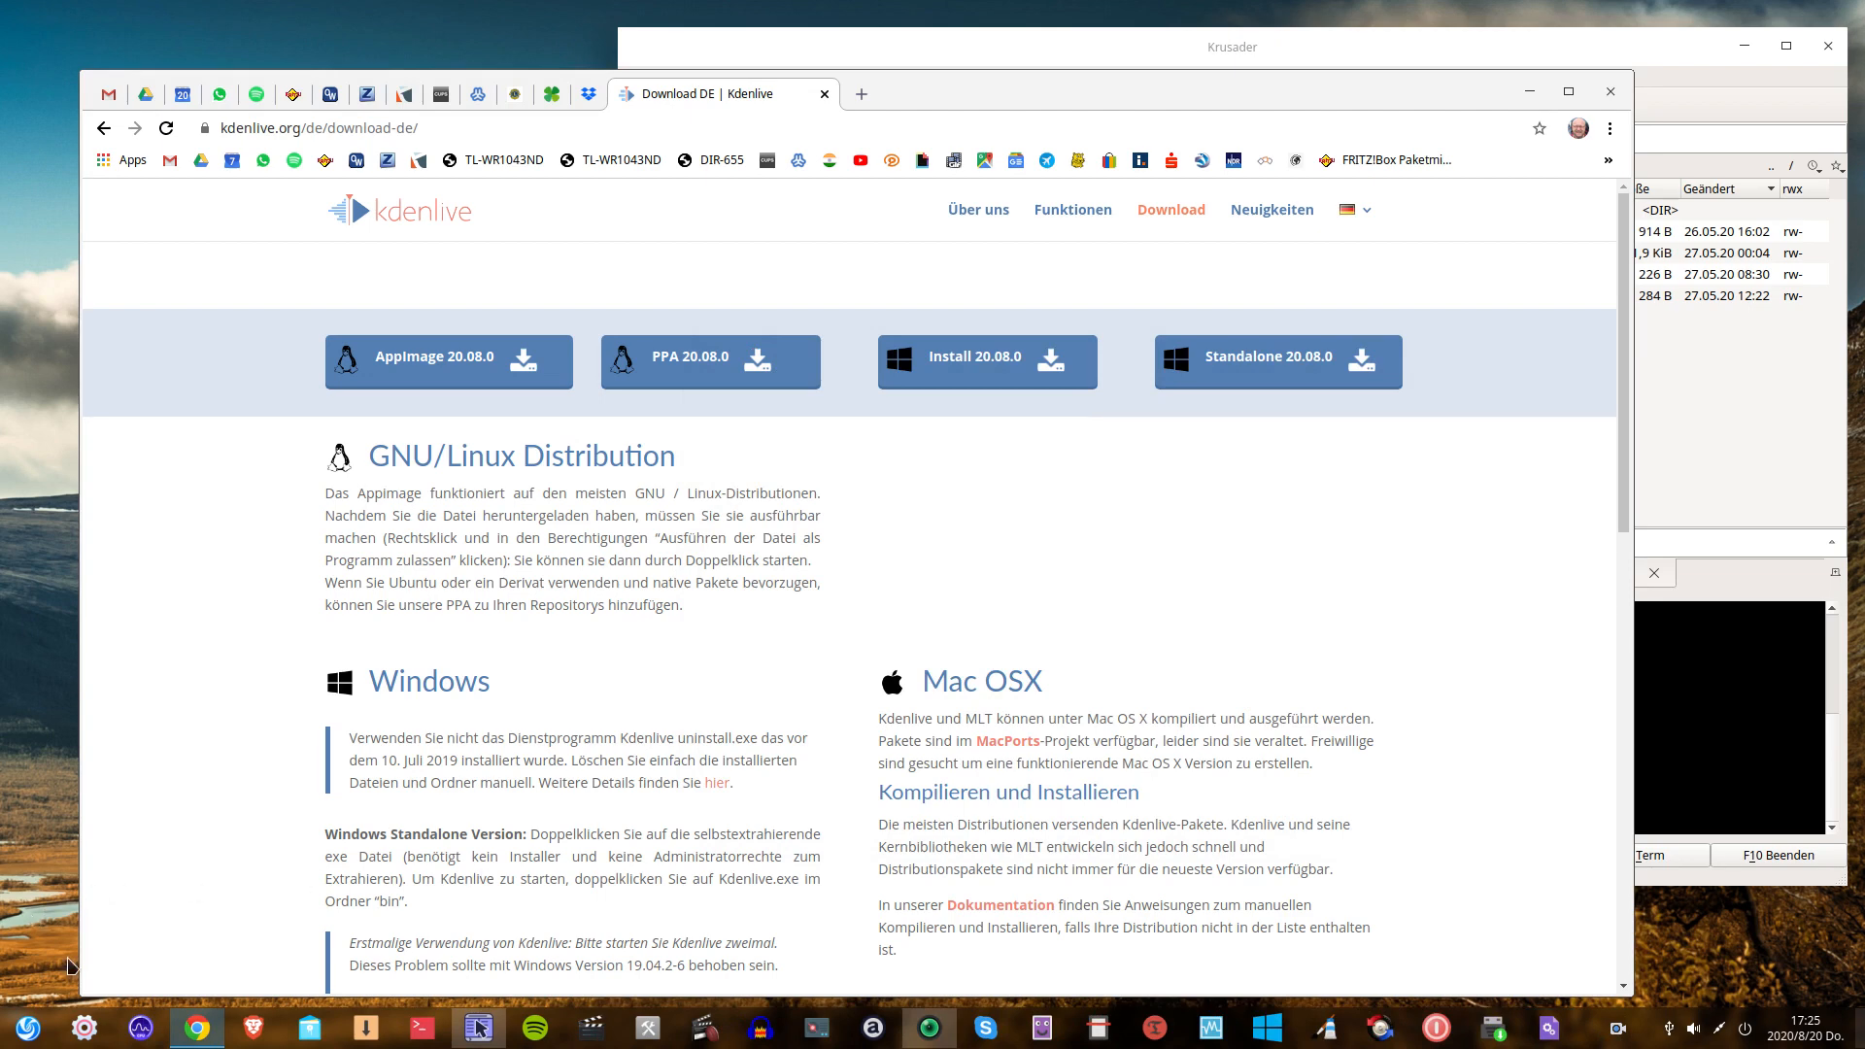
Launch NVIDIA X-Server-Einstellungen again, pin its running entry to the dock, and quit the program.
{"action": "left_click", "coordinate": [28, 1028]}
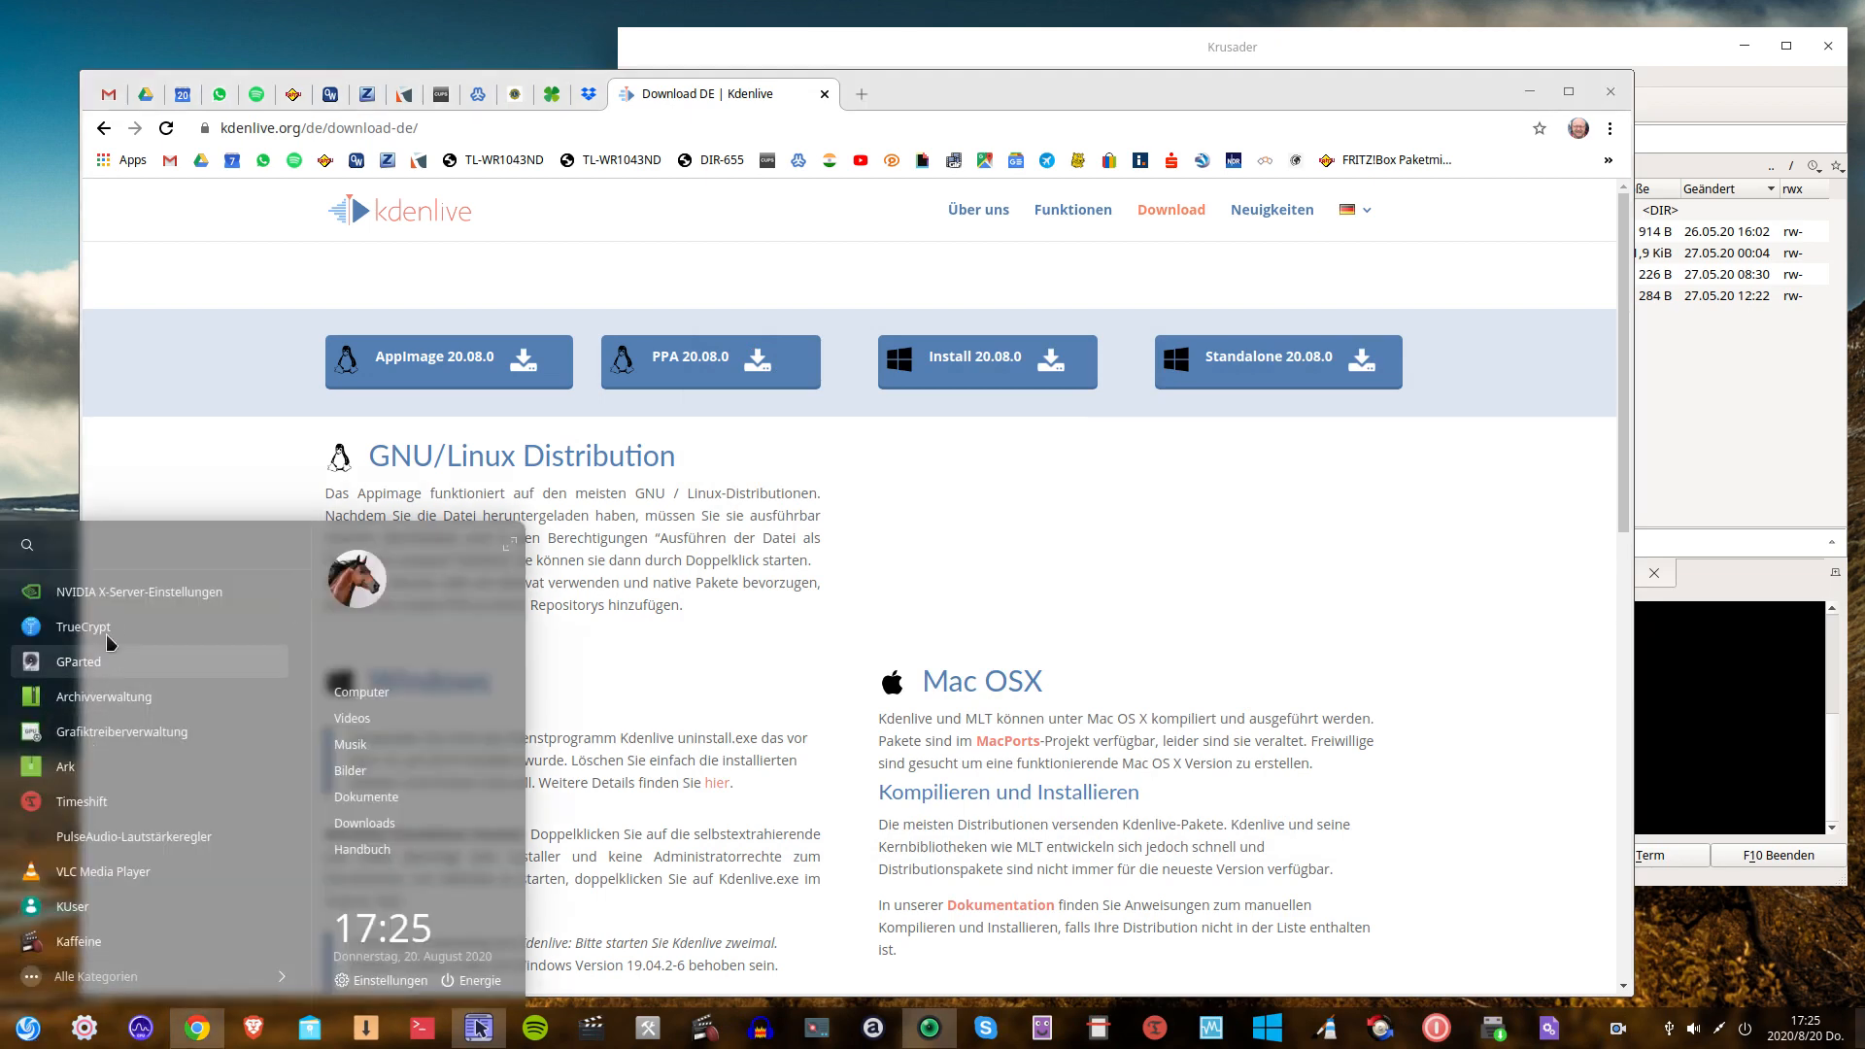
{"action": "left_click", "coordinate": [119, 597]}
{"action": "left_click_drag", "start_coordinate": [331, 20], "coordinate": [1079, 372]}
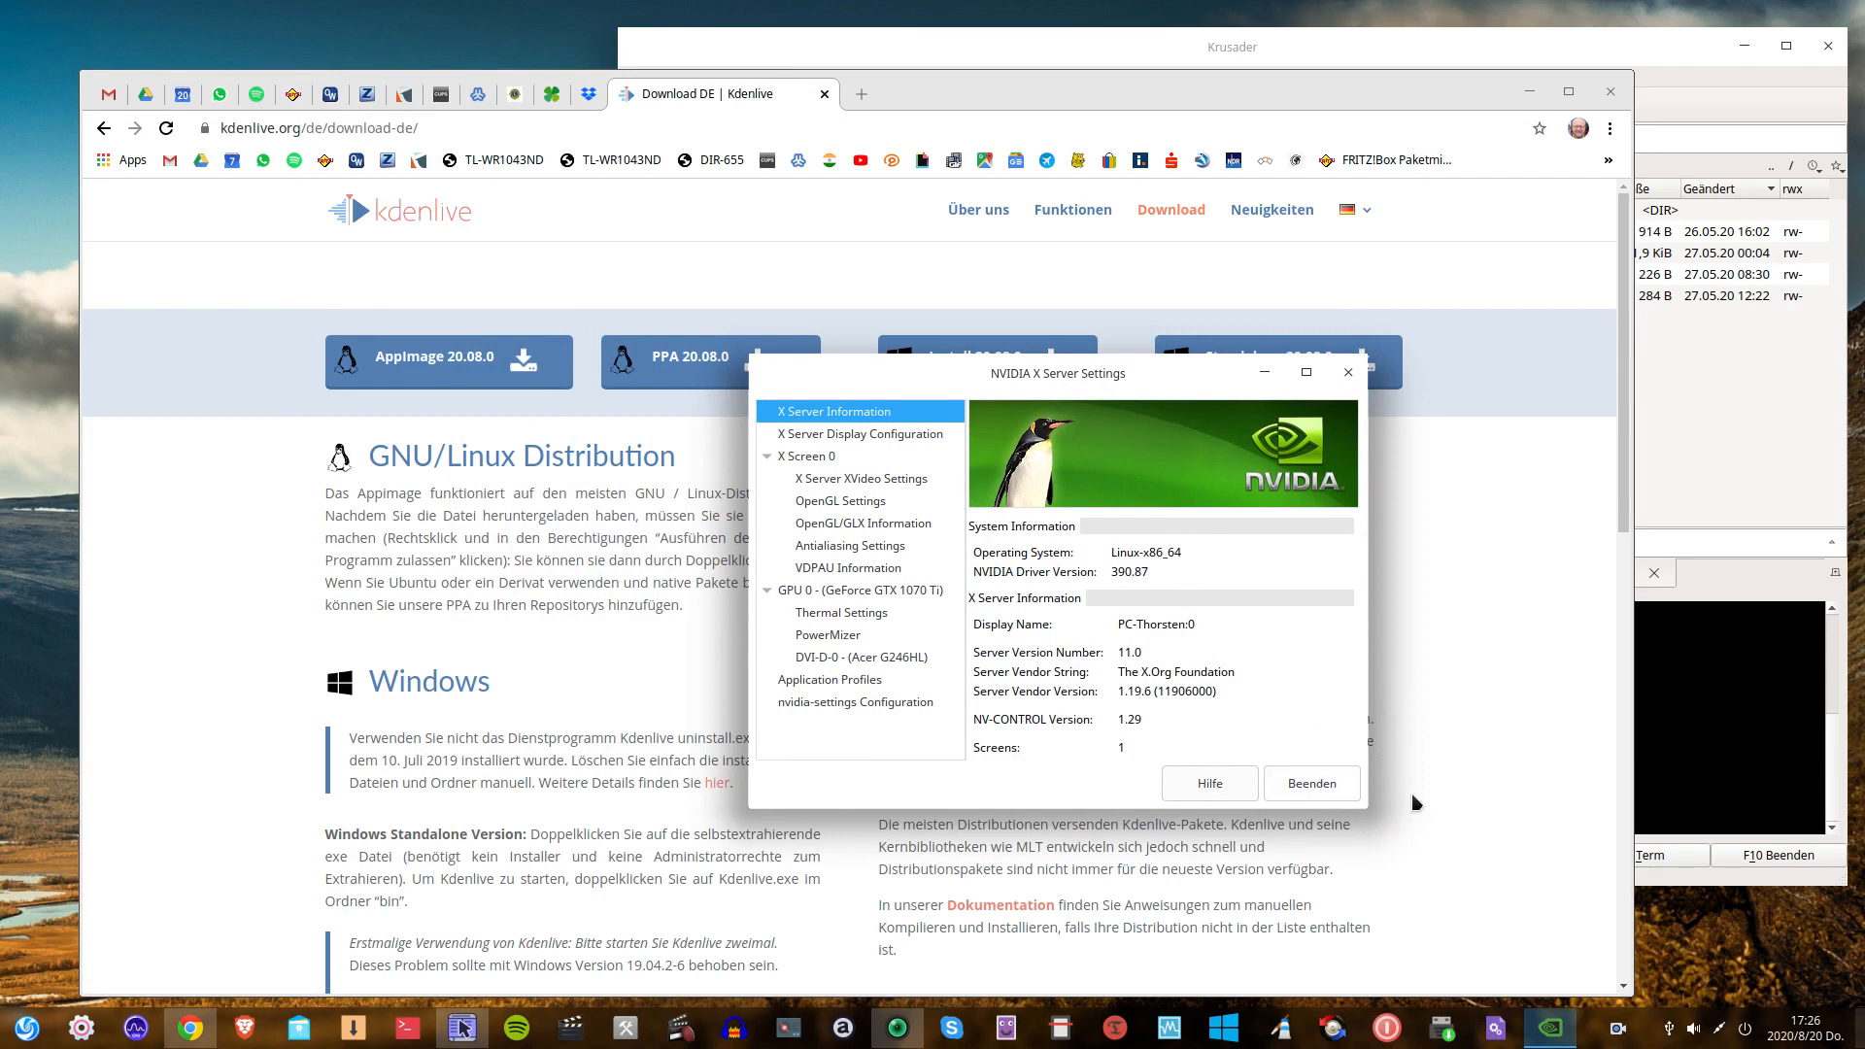
{"action": "right_click", "coordinate": [1551, 1031]}
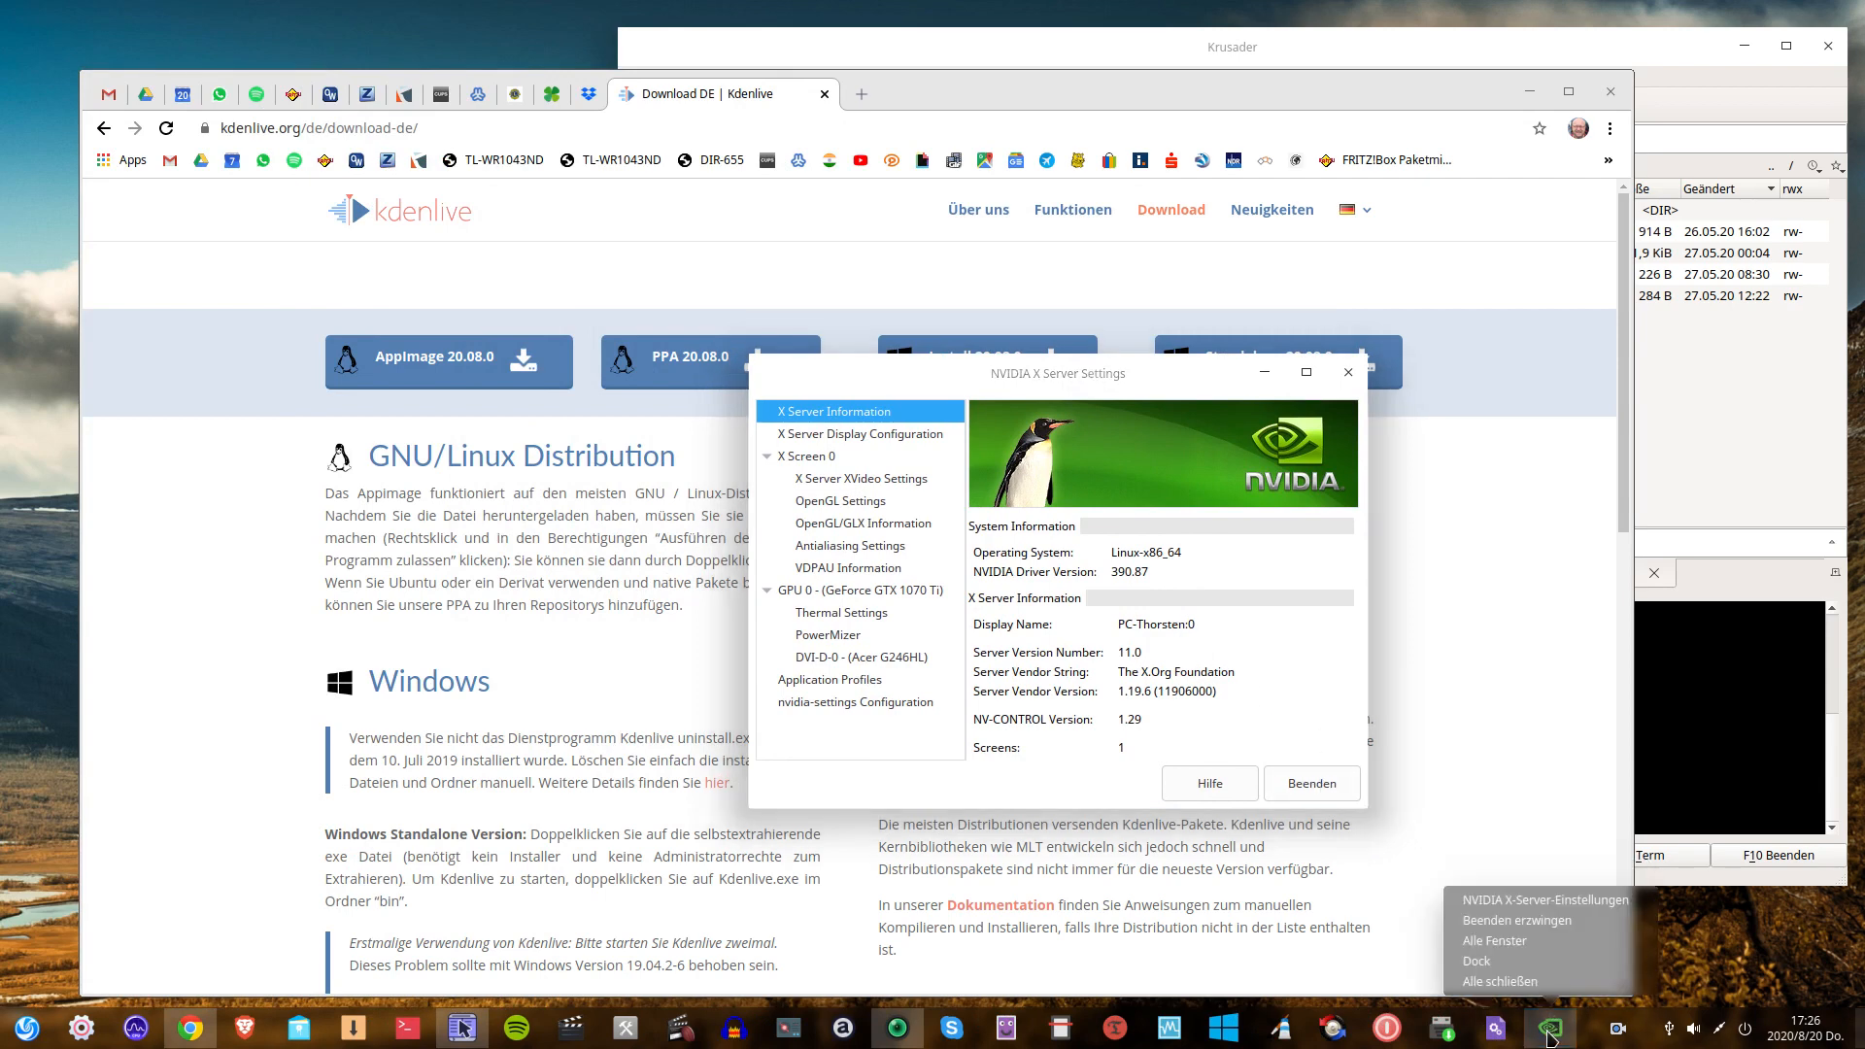
{"action": "left_click", "coordinate": [1476, 963]}
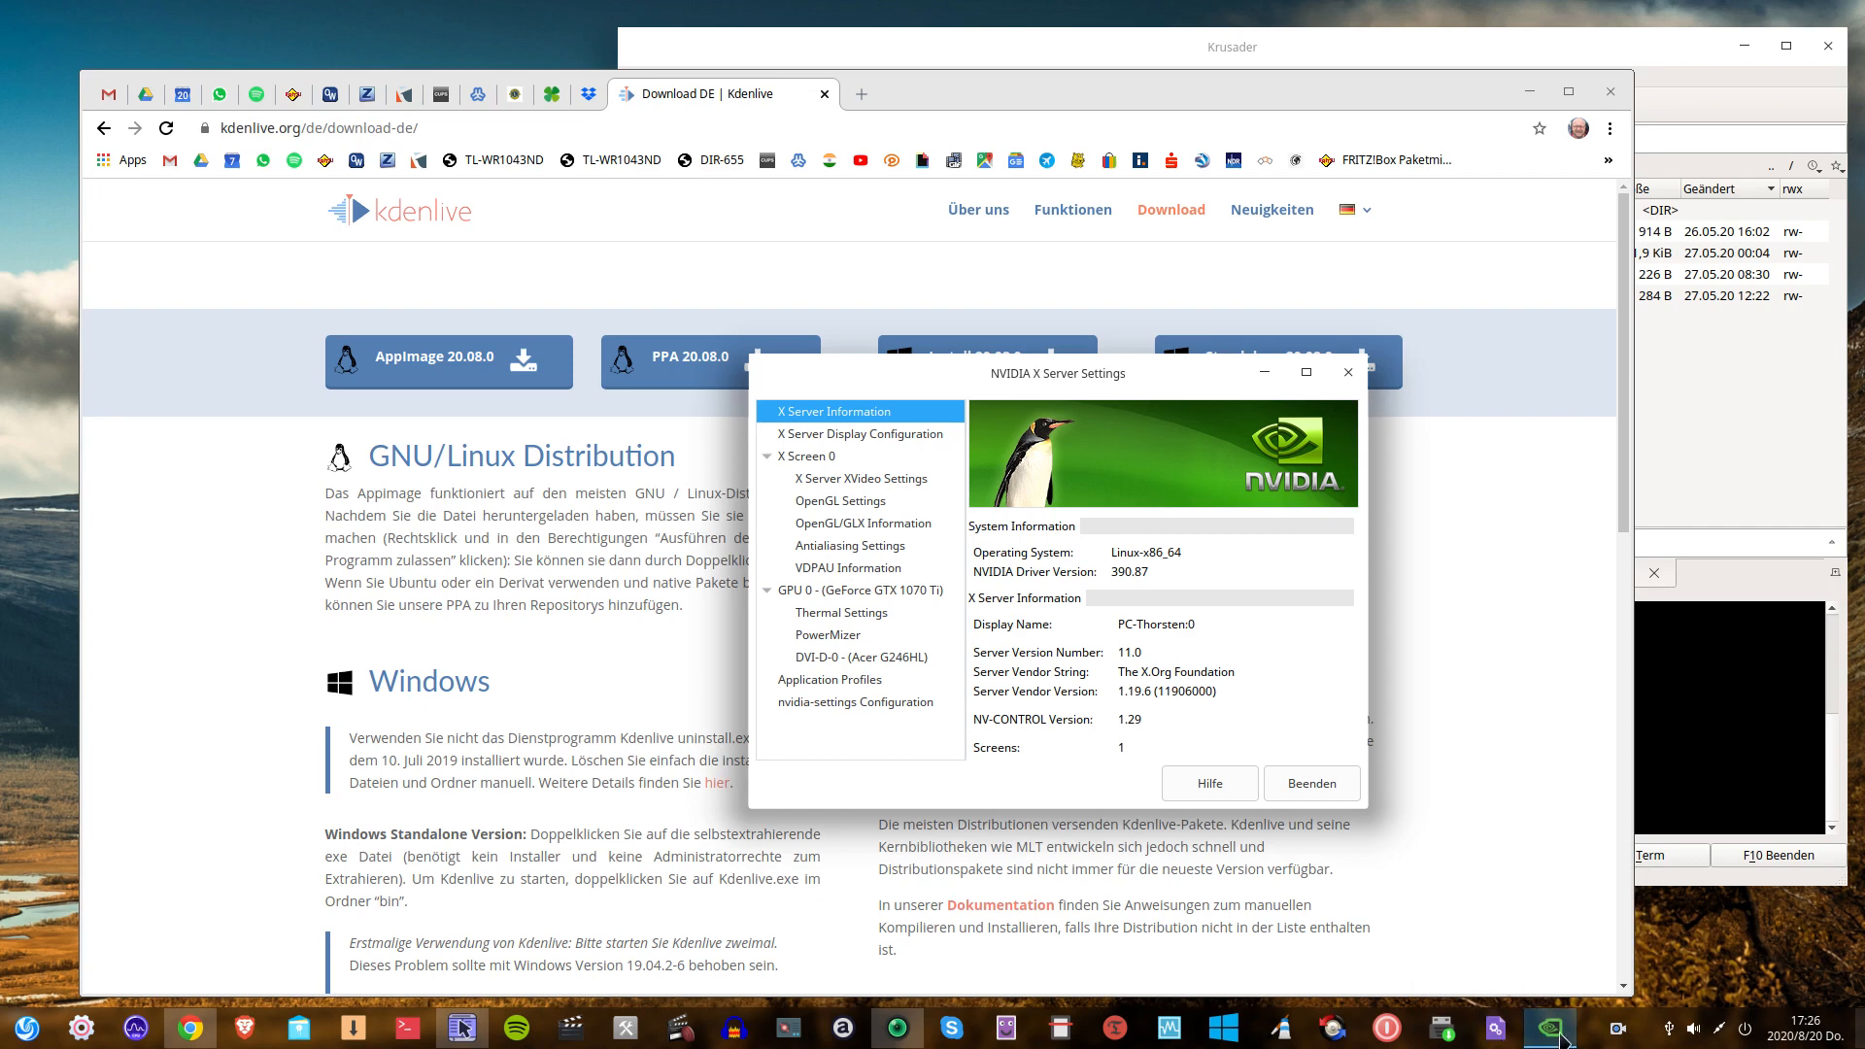
{"action": "mouse_move", "coordinate": [1566, 1041]}
{"action": "left_click", "coordinate": [1300, 790]}
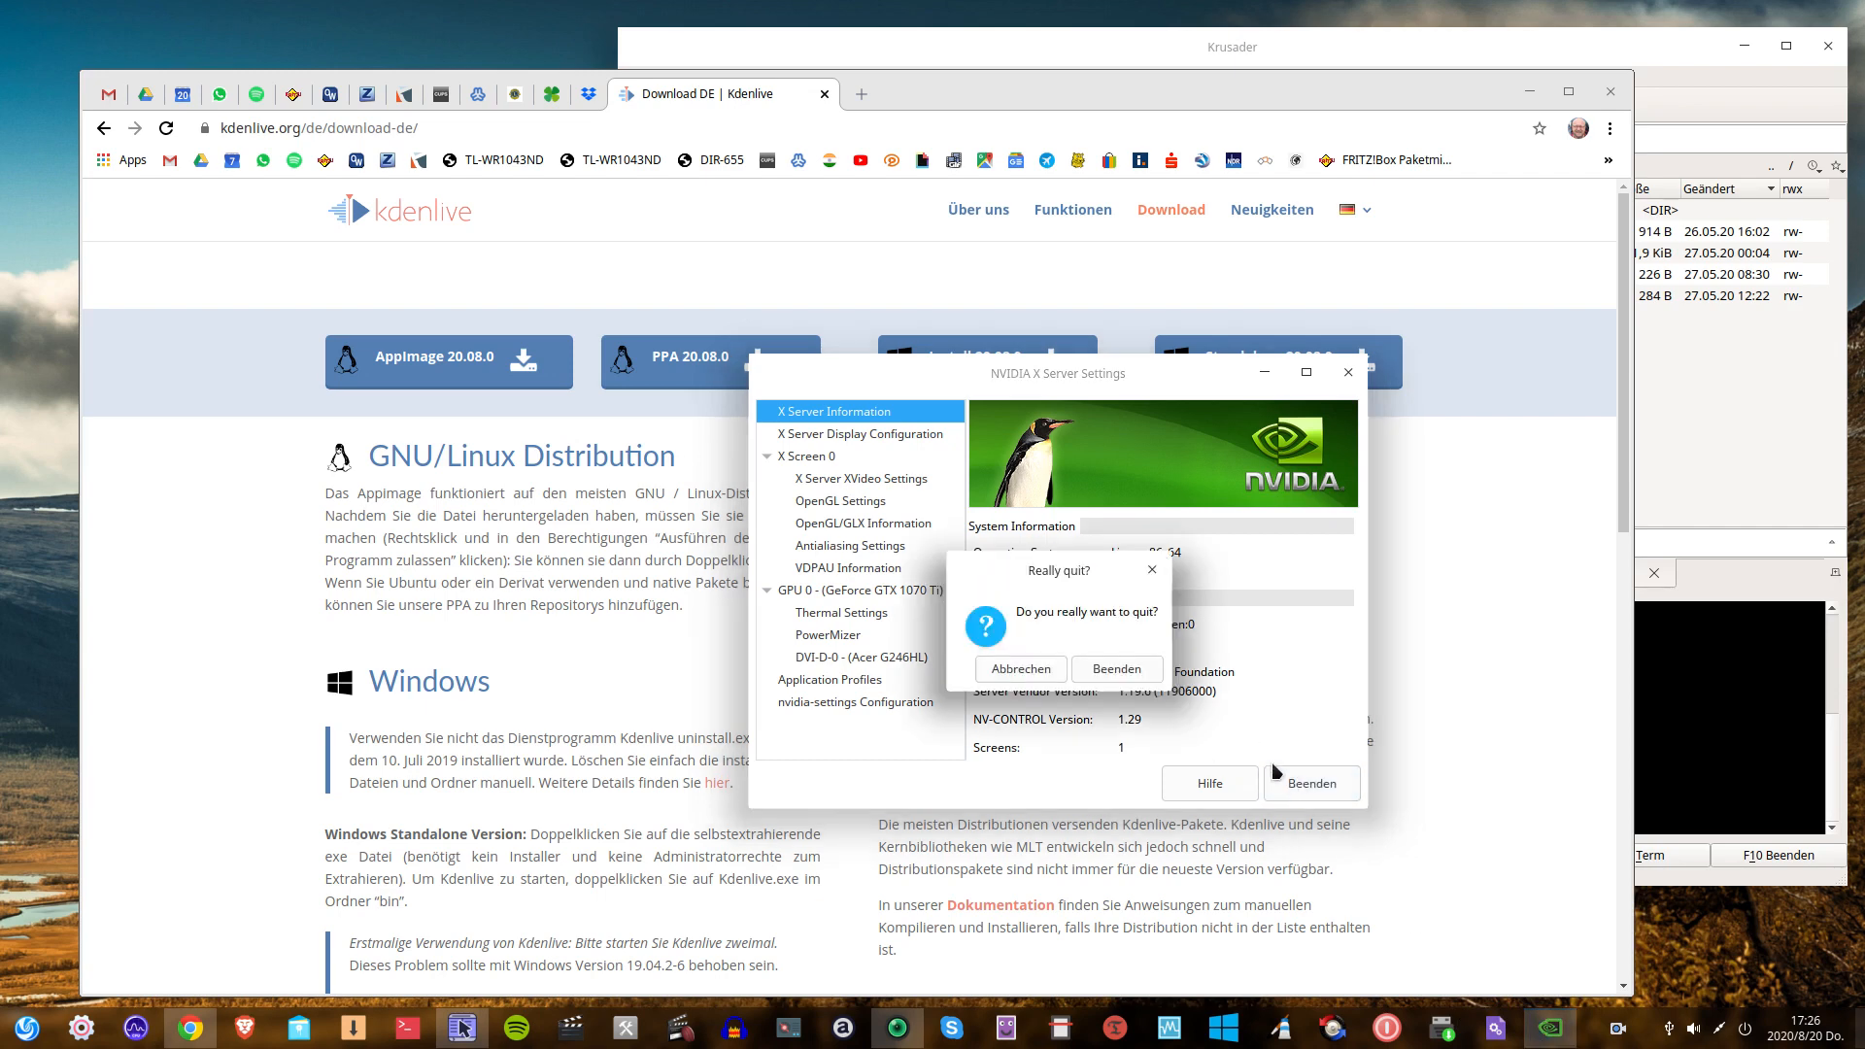
{"action": "left_click", "coordinate": [1132, 677]}
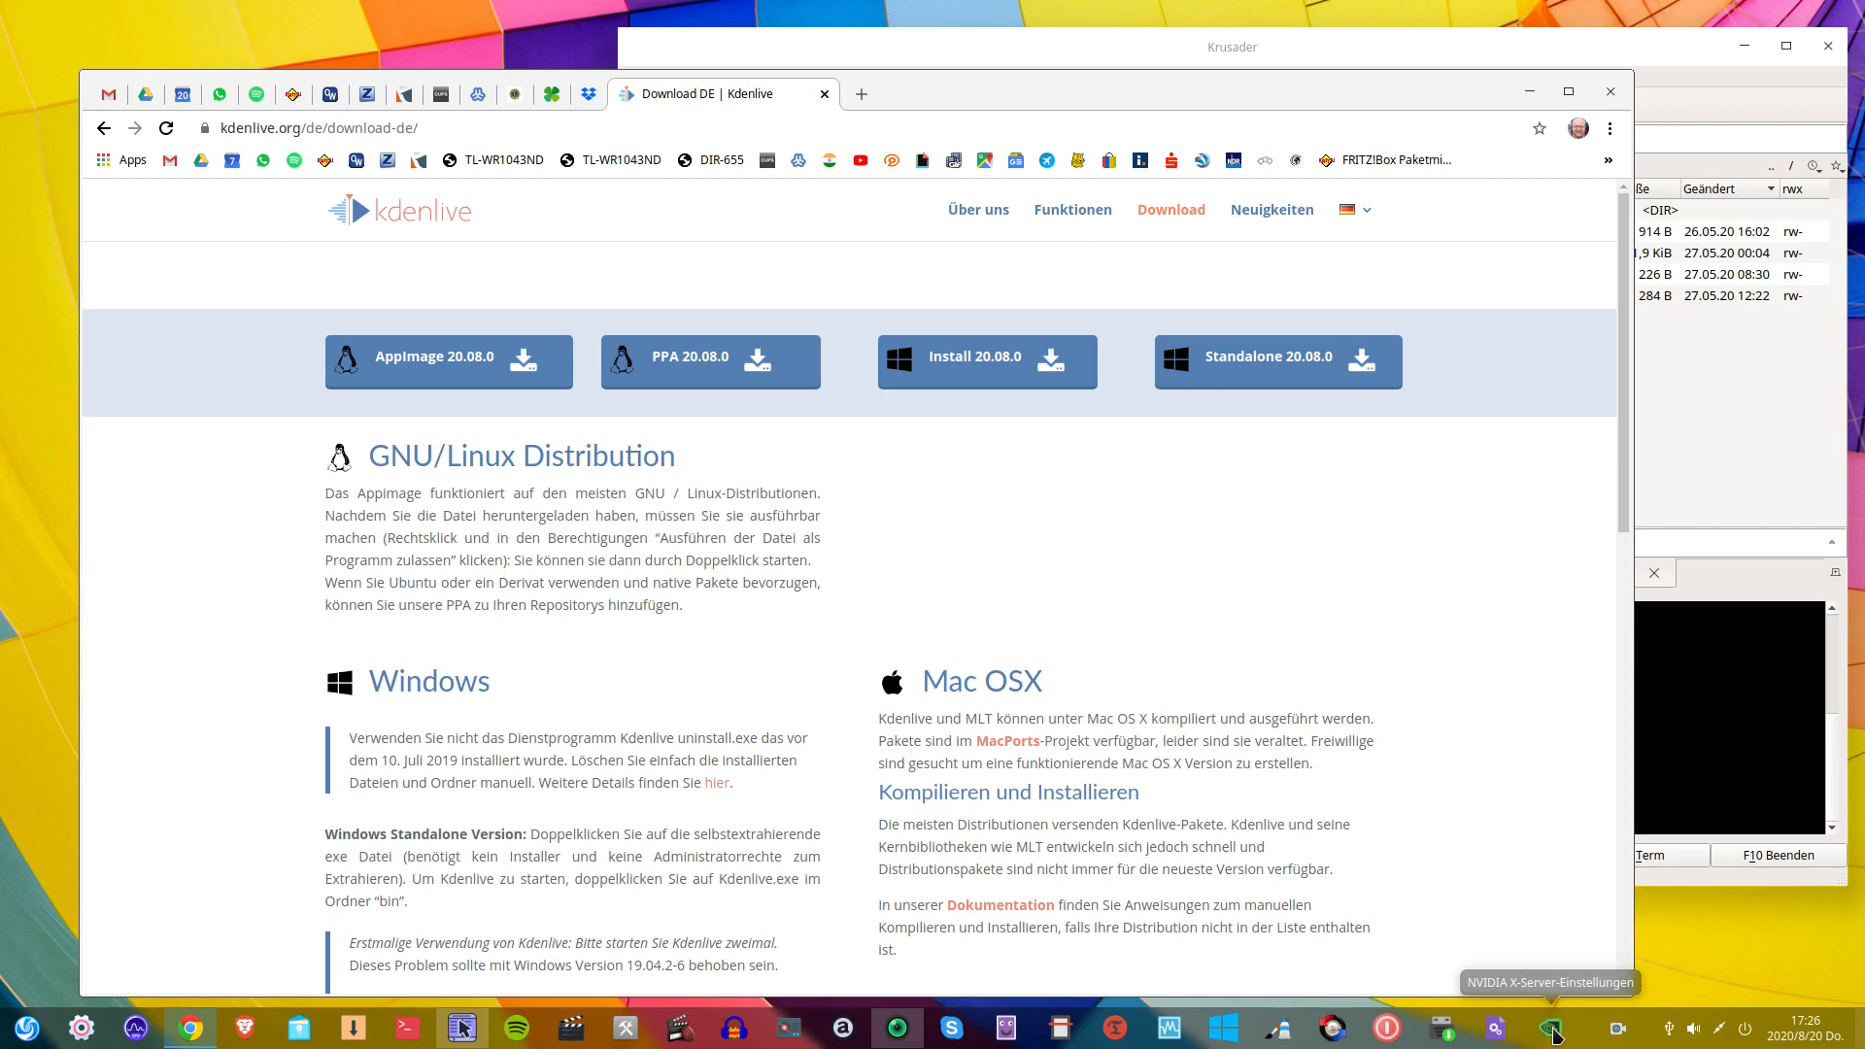
Start NVIDIA X-Server-Einstellungen from its pinned dock entry, move its window over the web page, and quit it.
{"action": "left_click", "coordinate": [1552, 1028]}
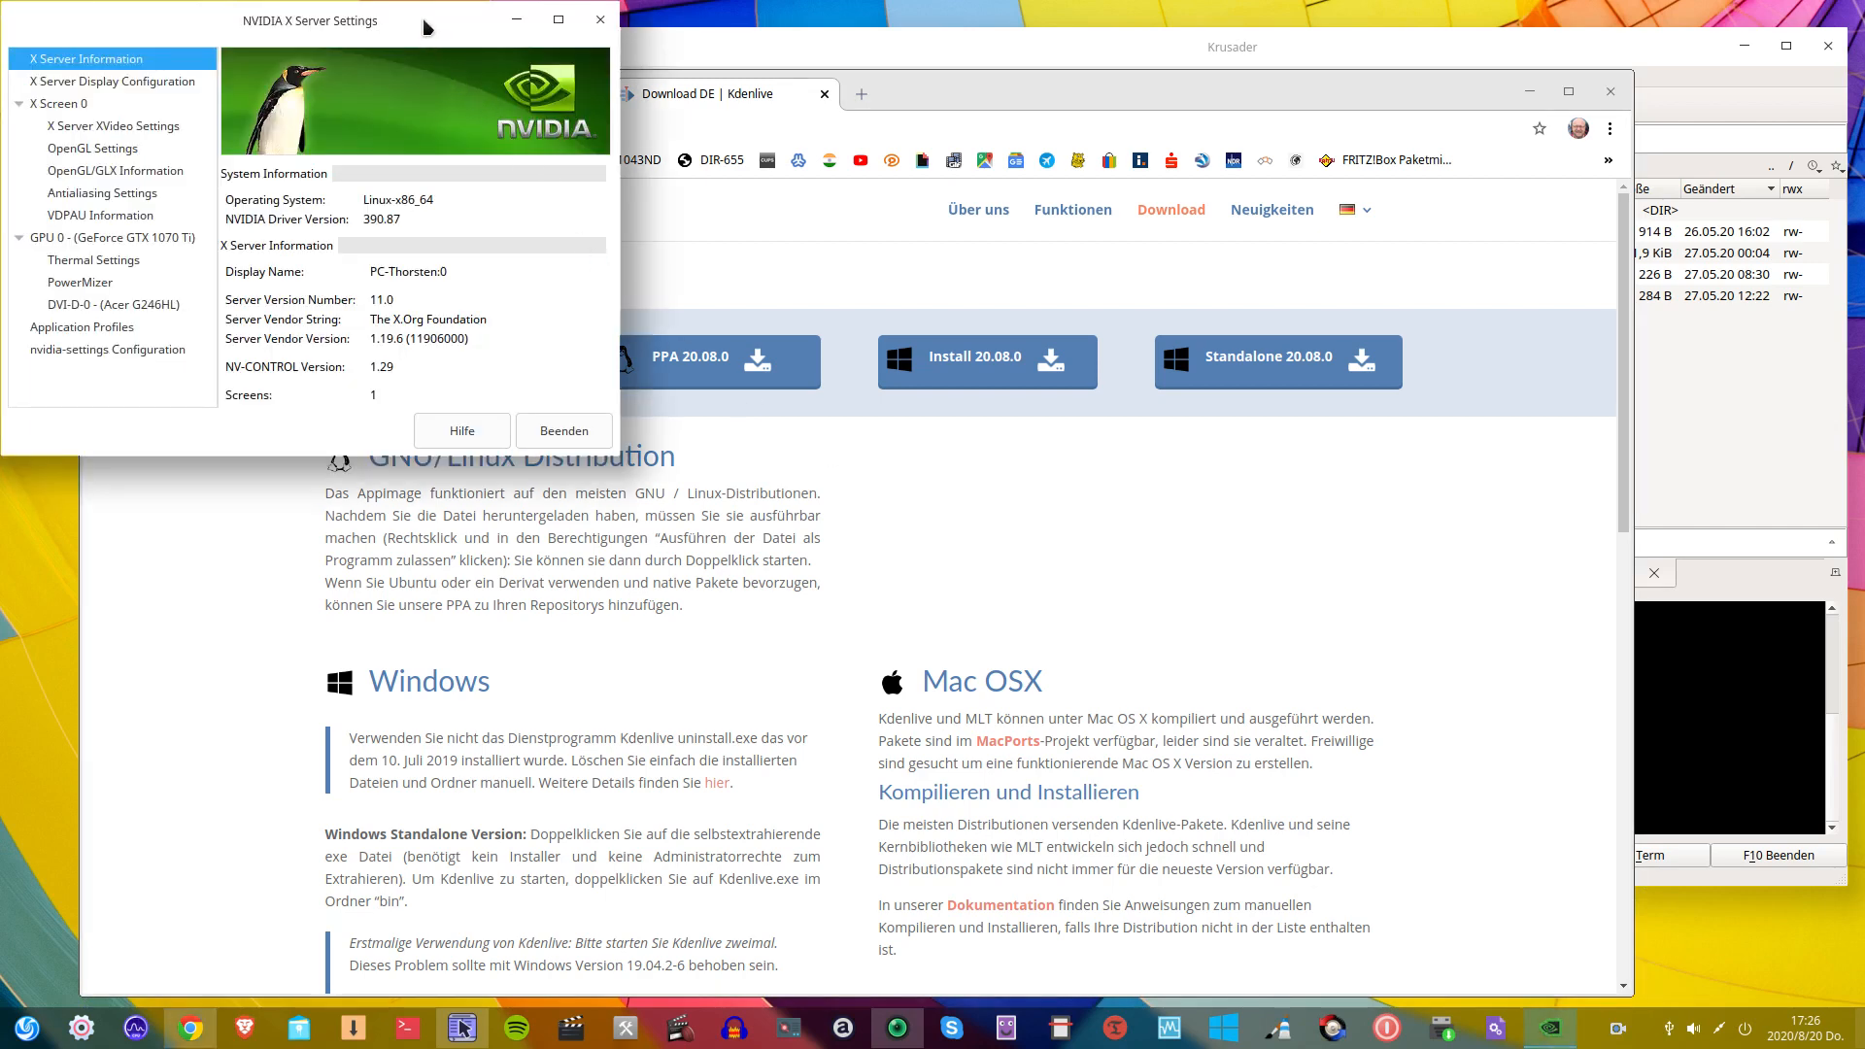
{"action": "left_click_drag", "start_coordinate": [425, 26], "coordinate": [1305, 292]}
{"action": "left_click", "coordinate": [1445, 697]}
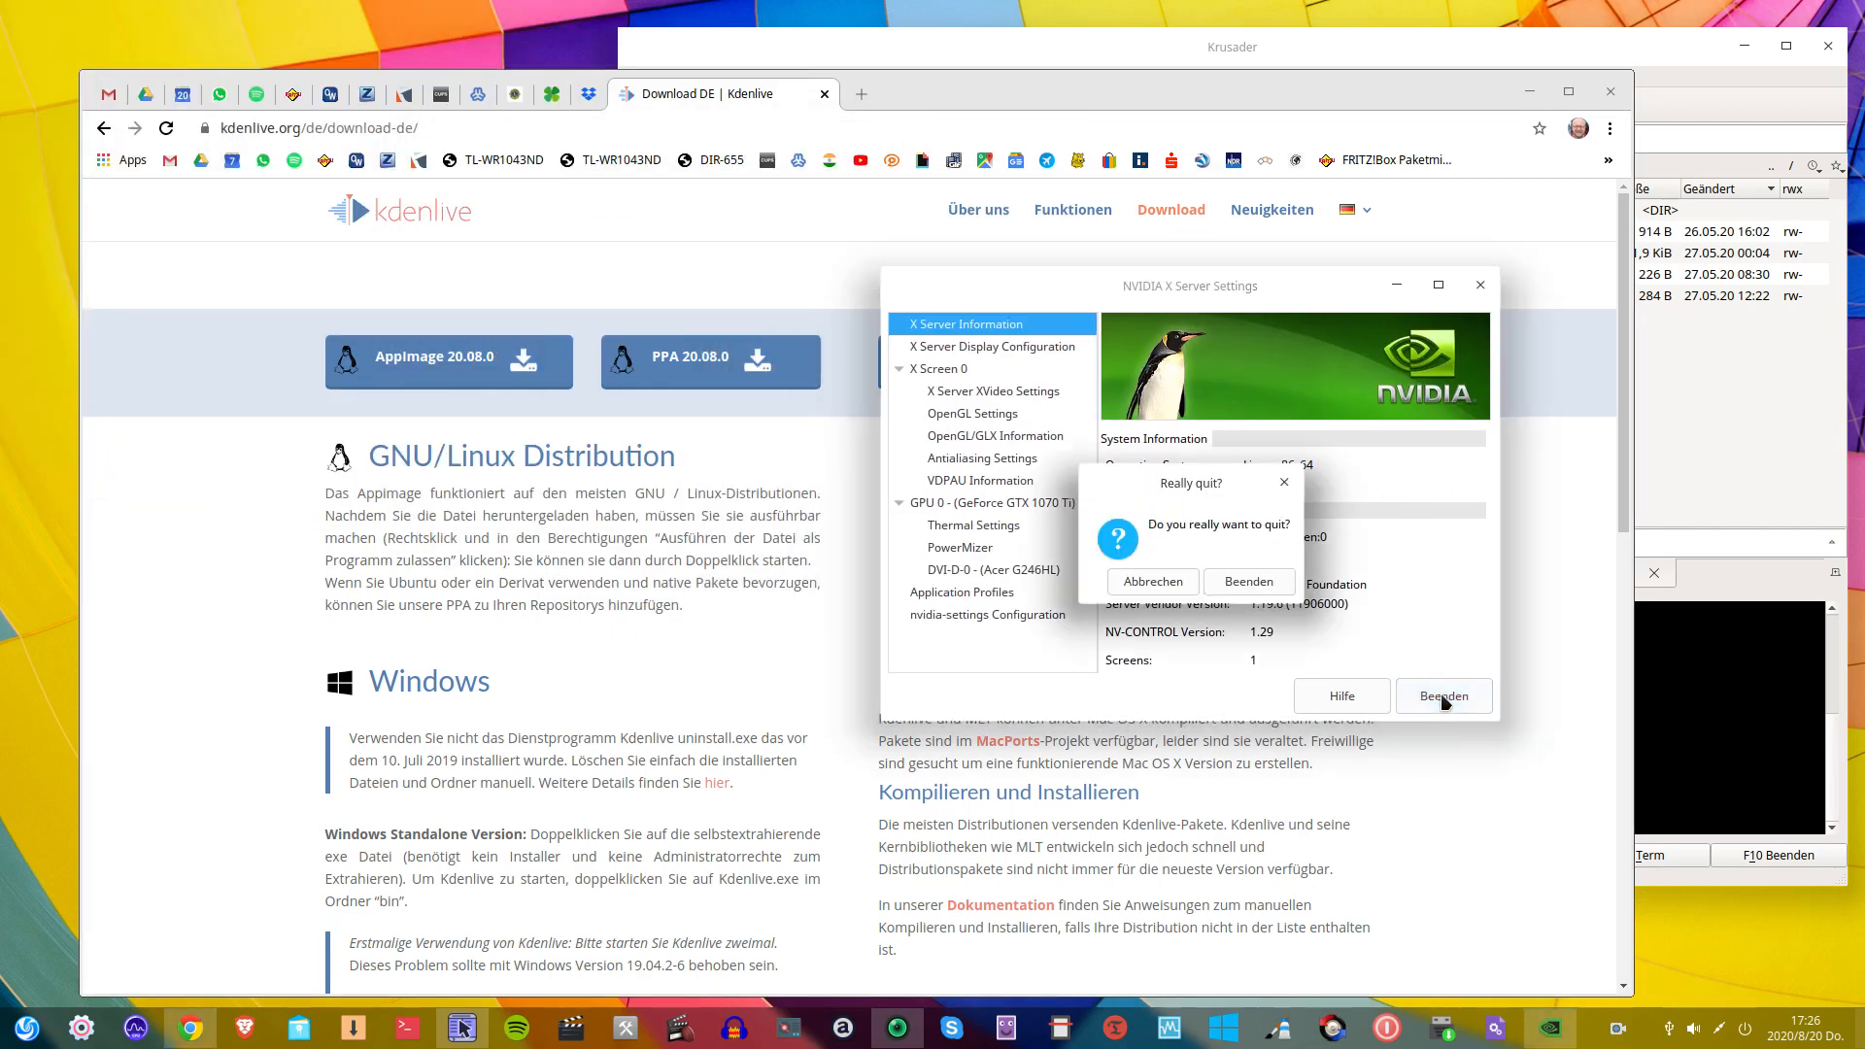
{"action": "left_click", "coordinate": [1232, 586]}
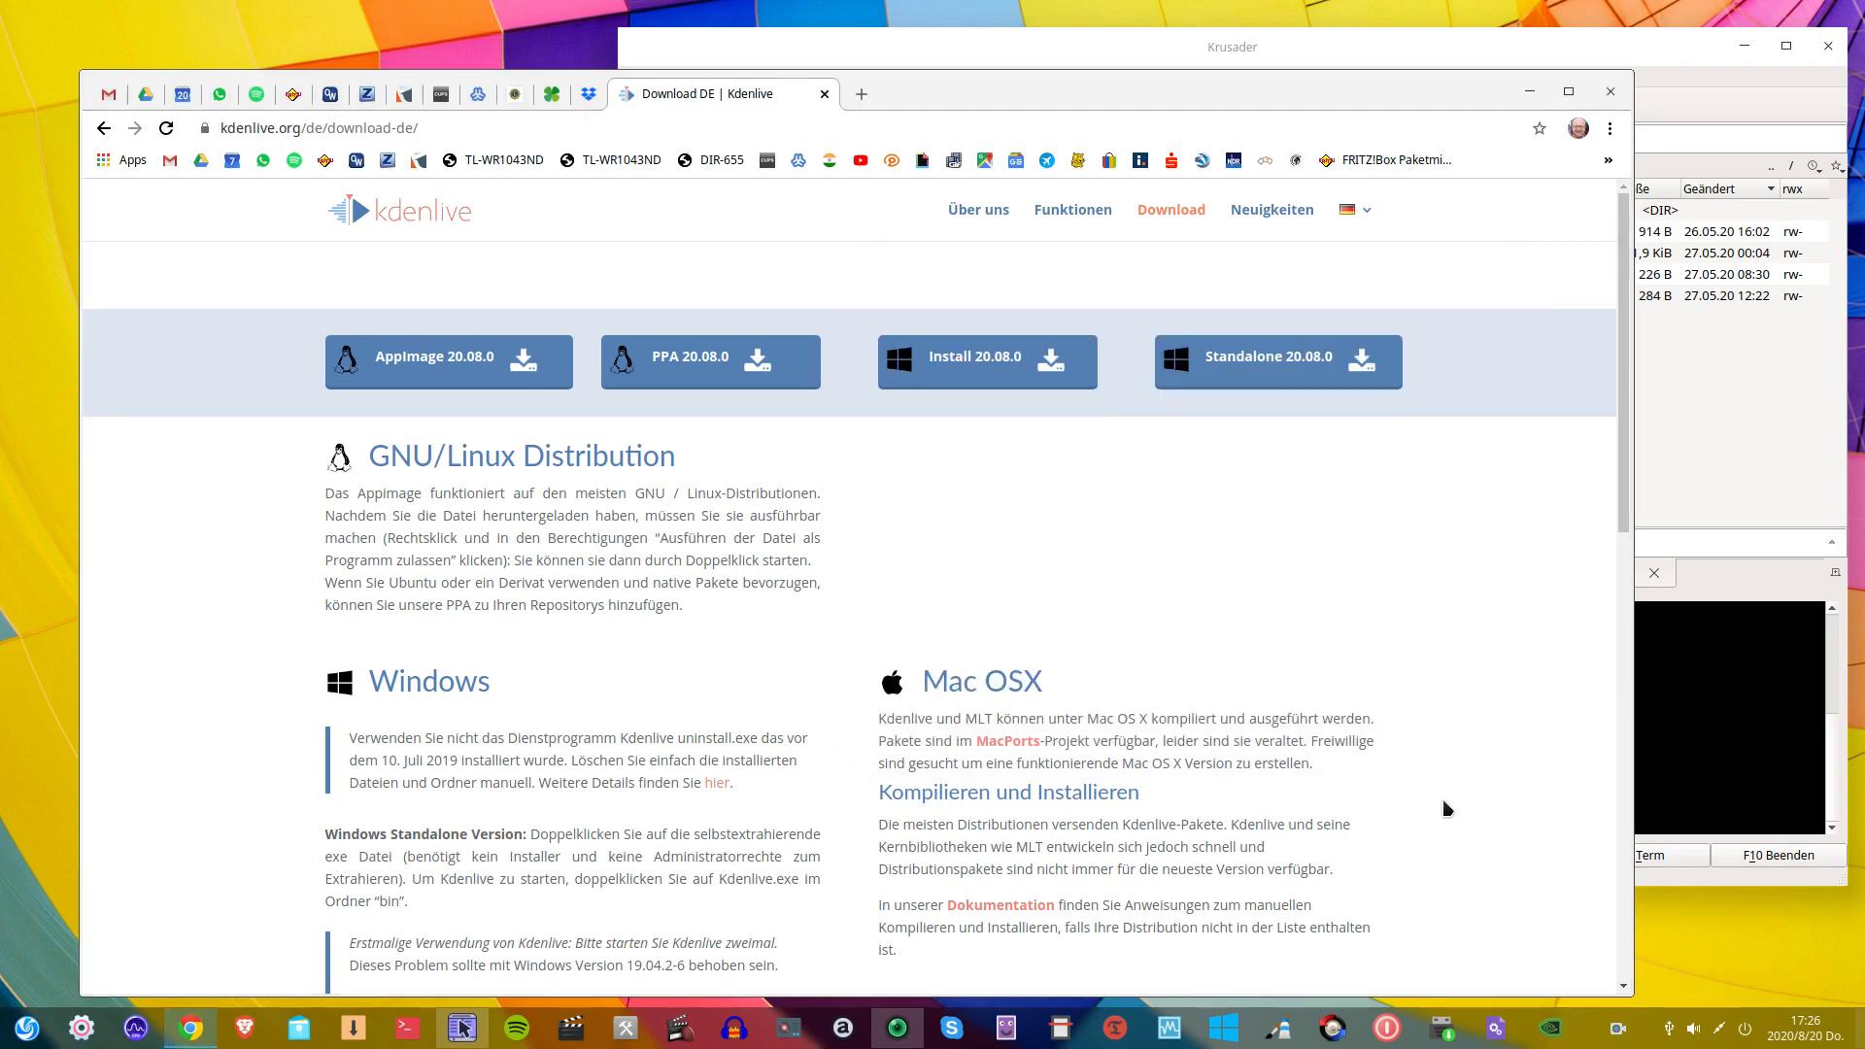
Remove NVIDIA X-Server-Einstellungen from the dock and check its entry in the application launcher.
{"action": "right_click", "coordinate": [1551, 1035]}
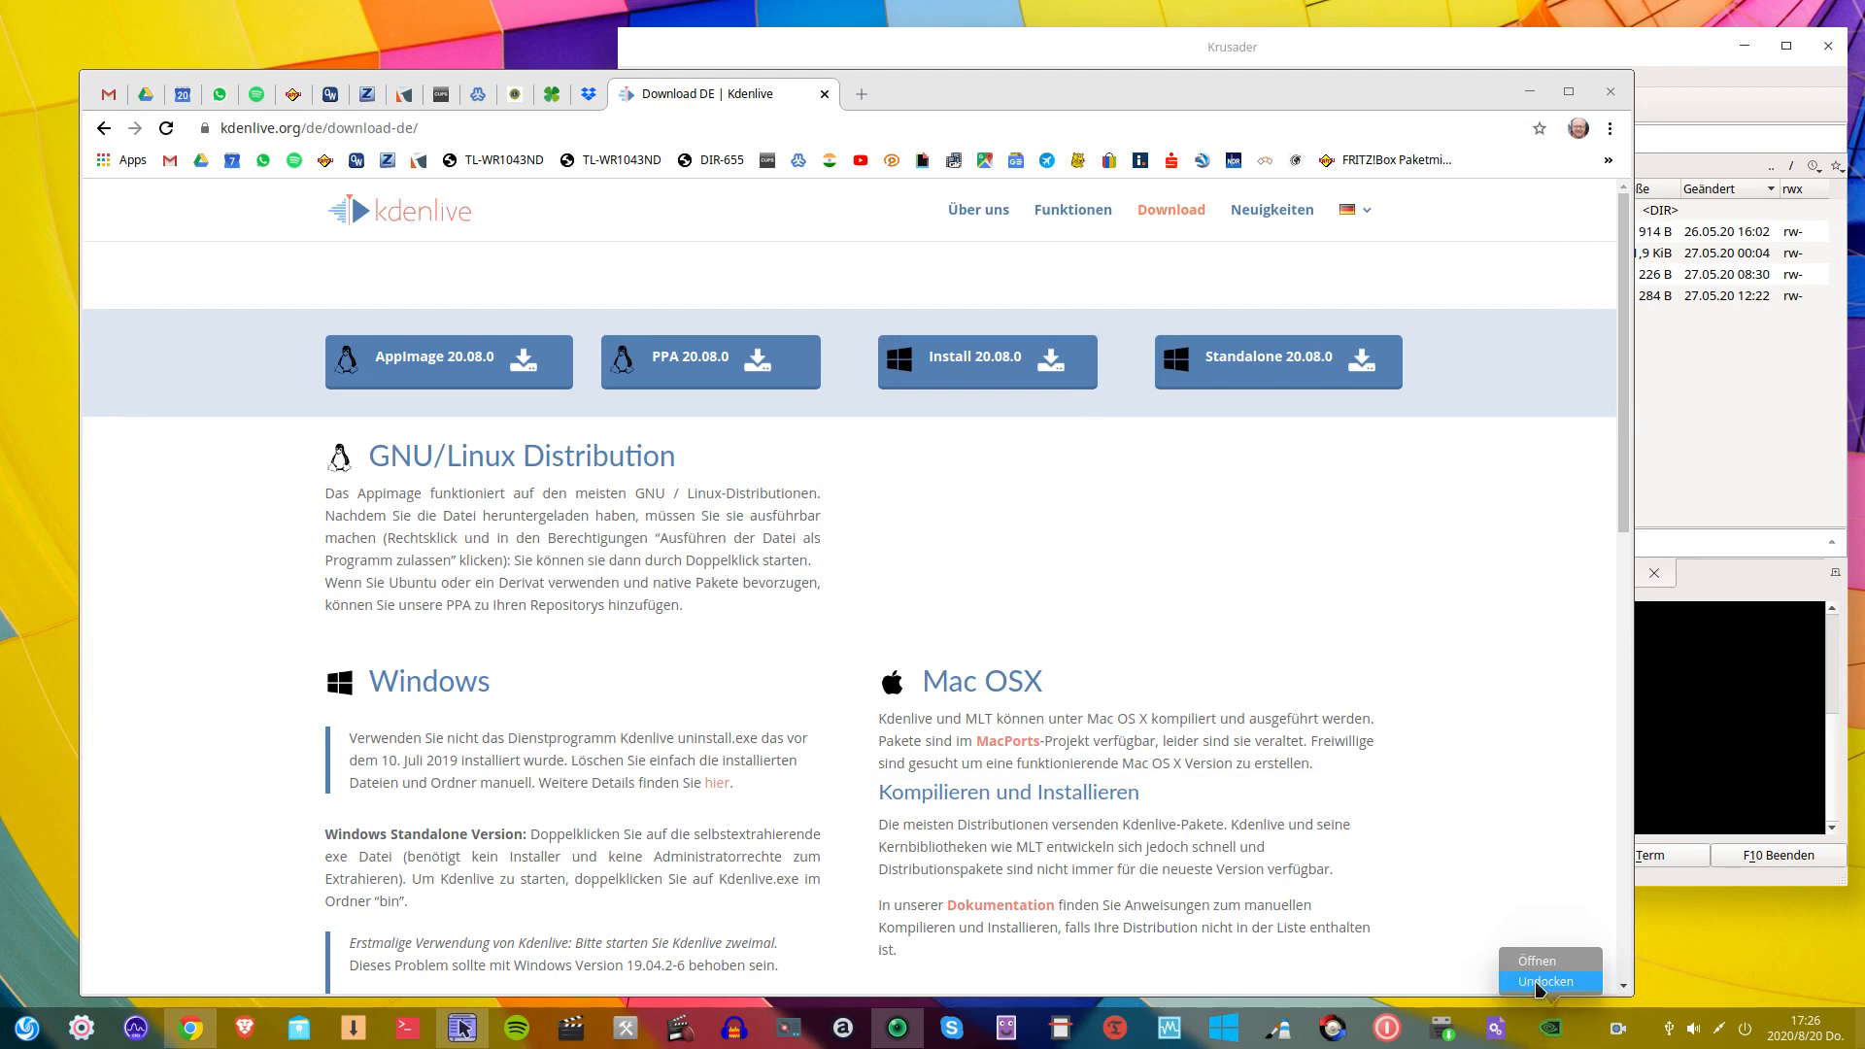
{"action": "left_click", "coordinate": [1542, 982]}
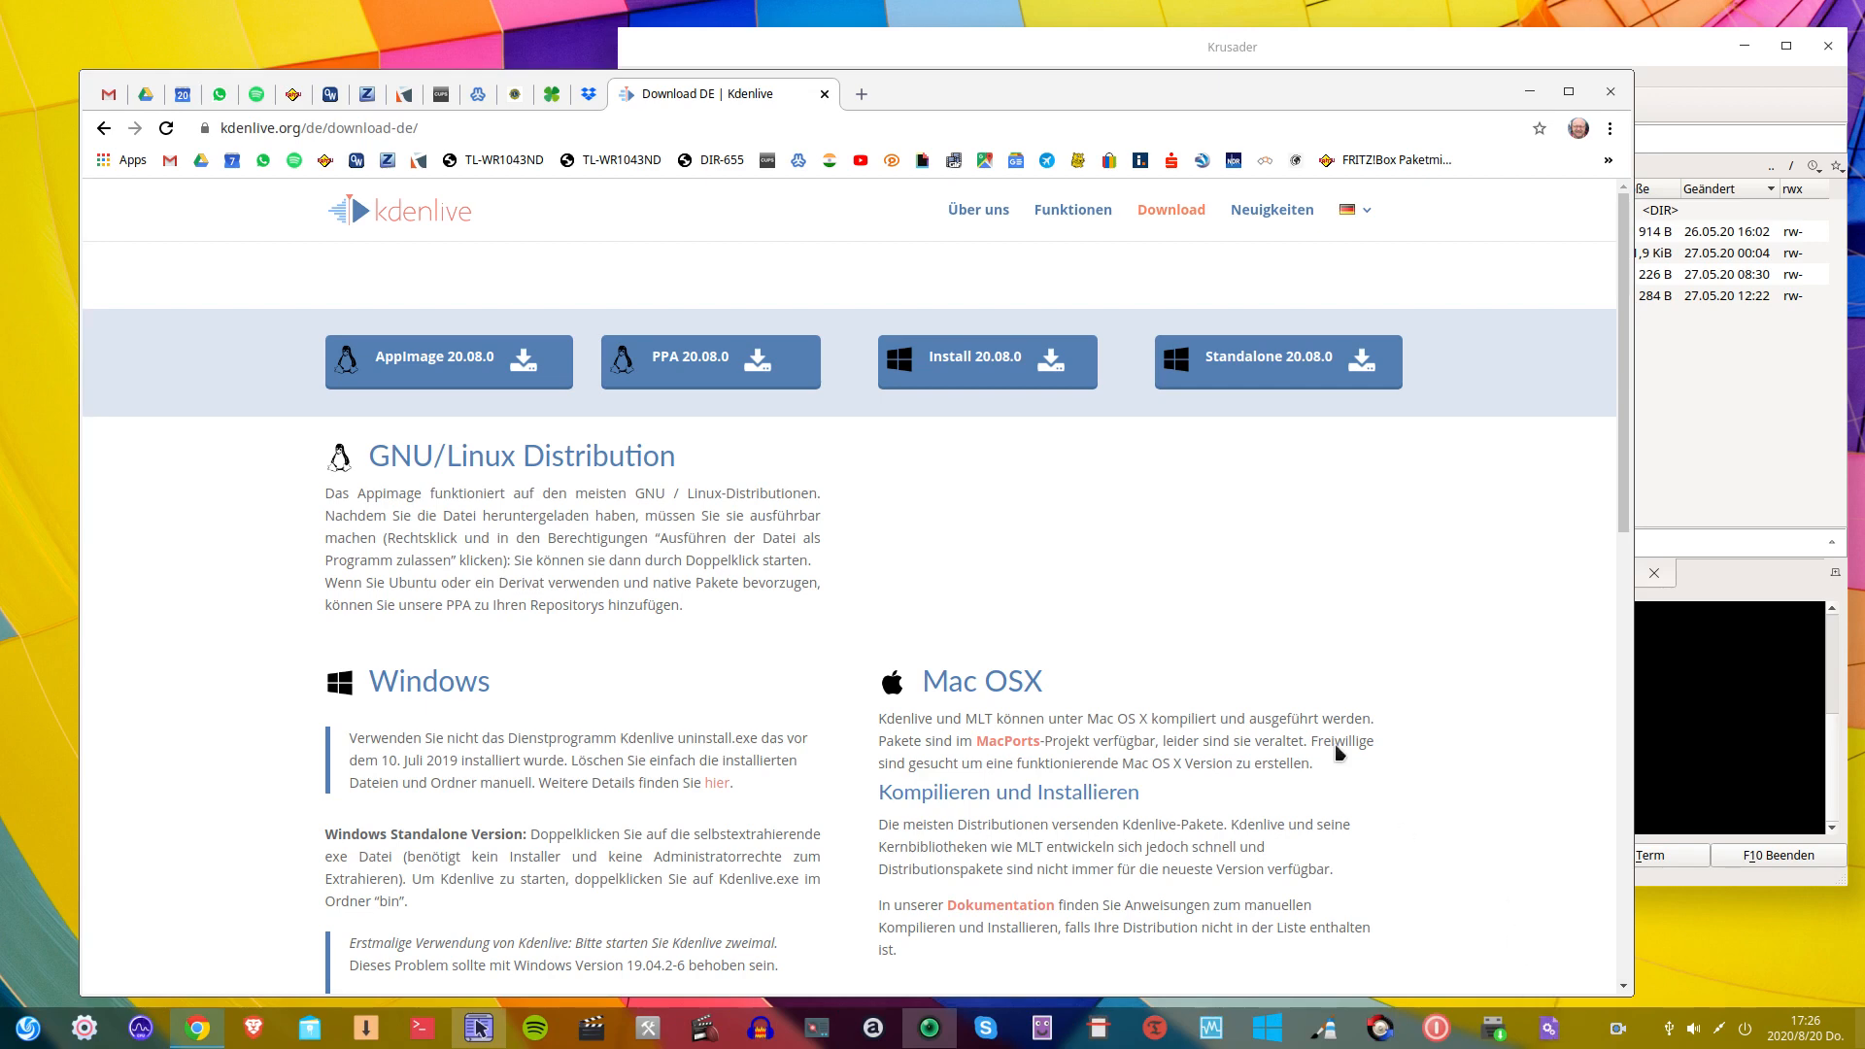
{"action": "left_click", "coordinate": [27, 1028]}
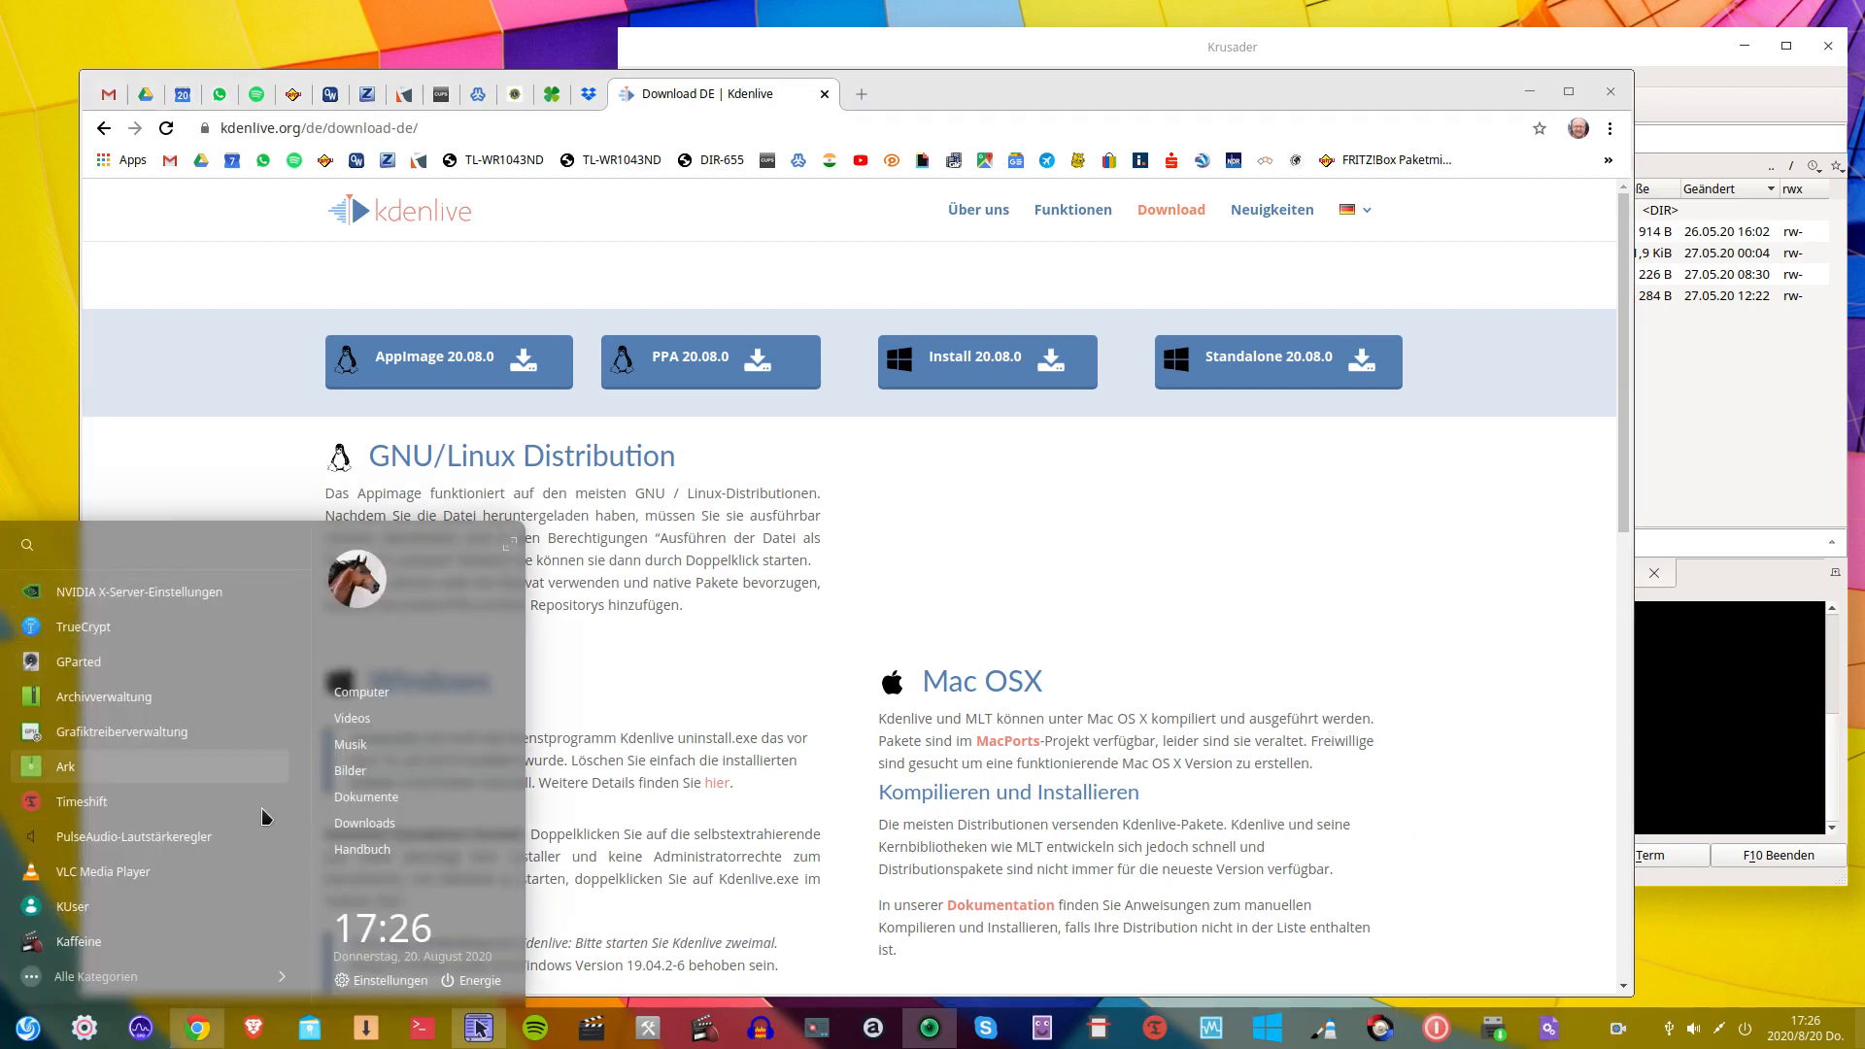
{"action": "left_click", "coordinate": [1691, 985]}
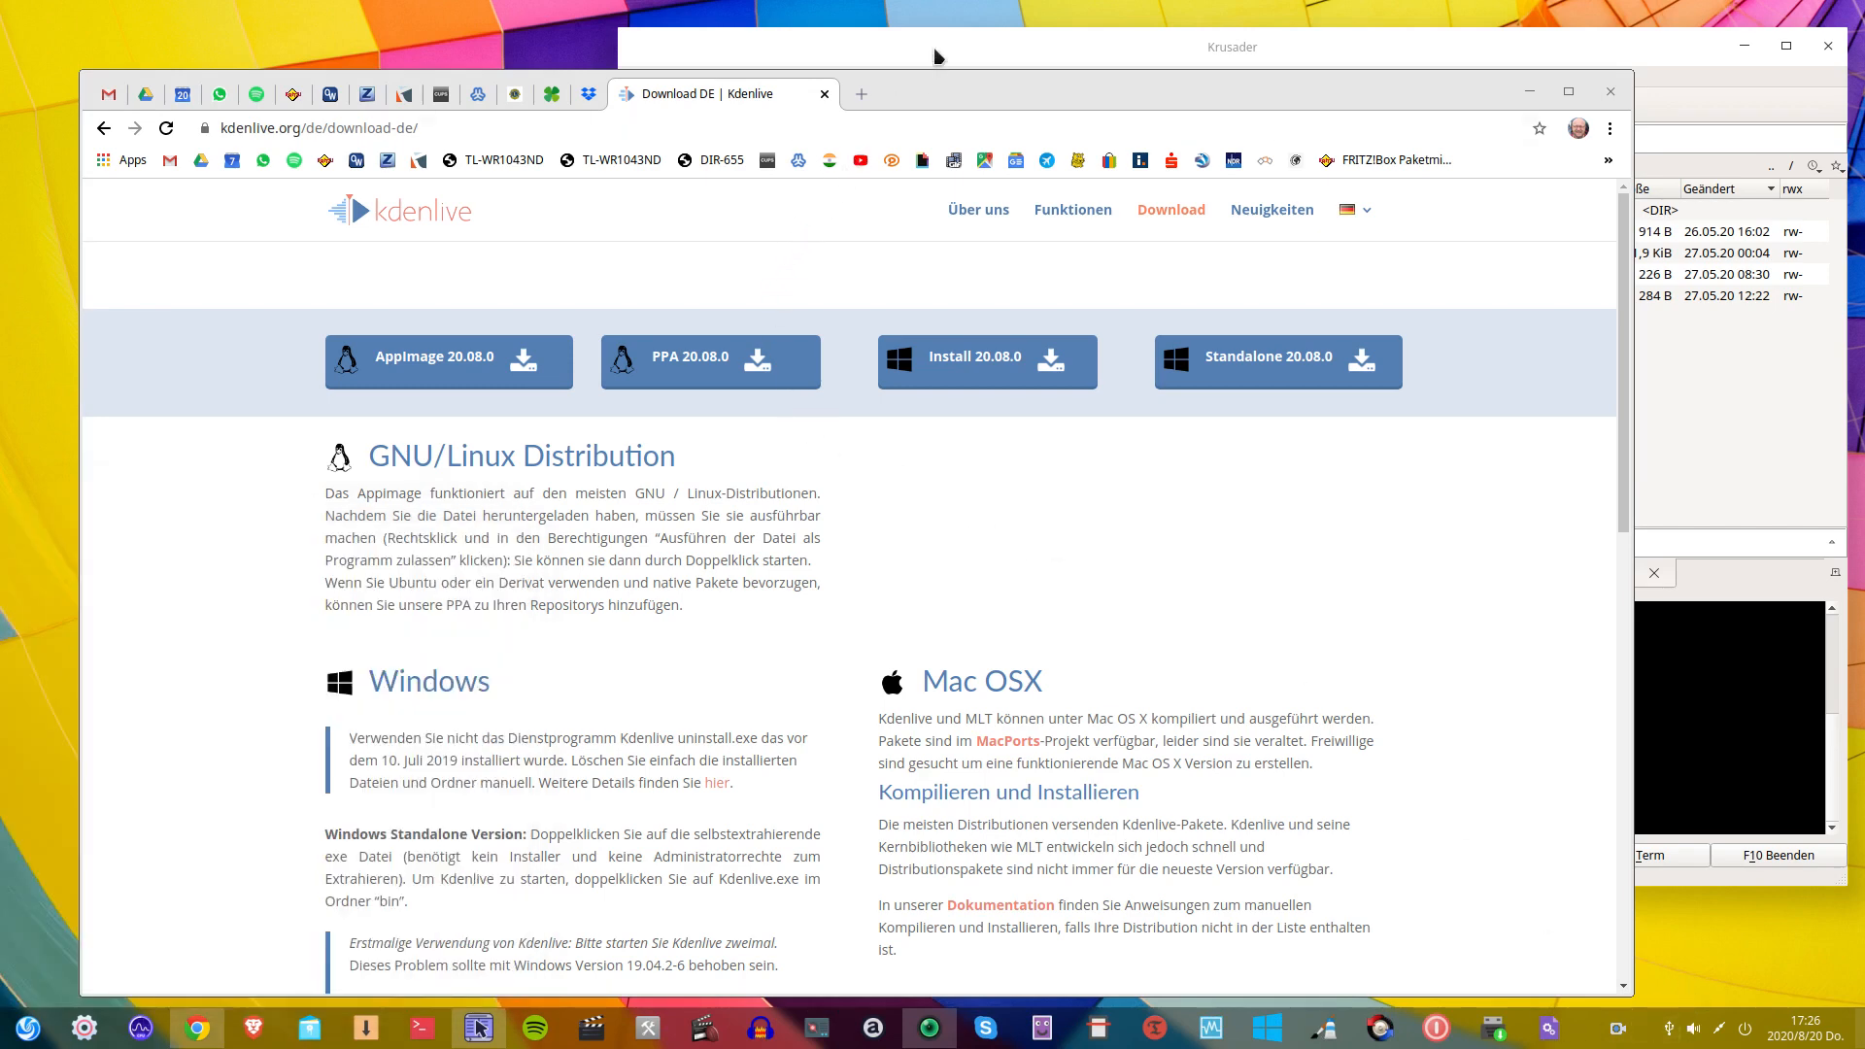
Switch to Krusader to view the Downloads folder and return to the Kdenlive download page in the browser.
{"action": "mouse_move", "coordinate": [935, 51]}
{"action": "left_mouse_down"}
{"action": "mouse_move", "coordinate": [917, 82]}
{"action": "mouse_move", "coordinate": [931, 69]}
{"action": "left_mouse_up"}
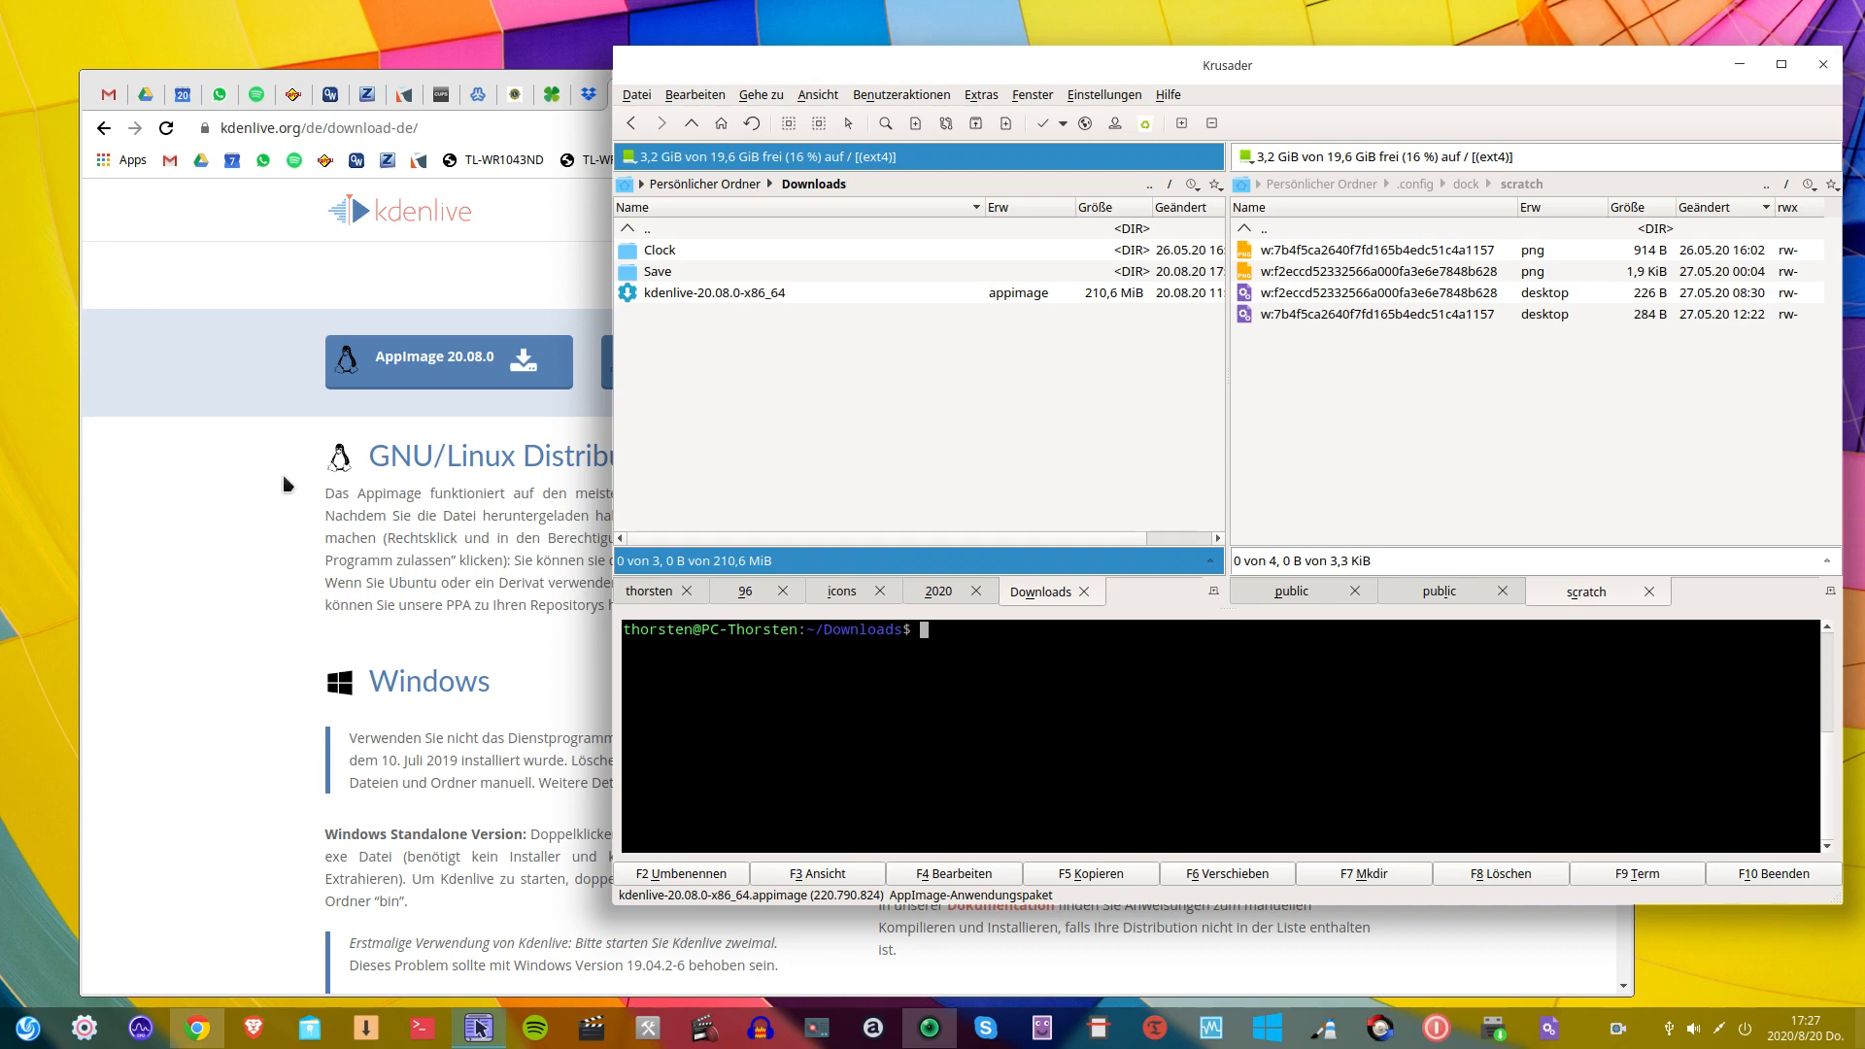
{"action": "left_click", "coordinate": [216, 581]}
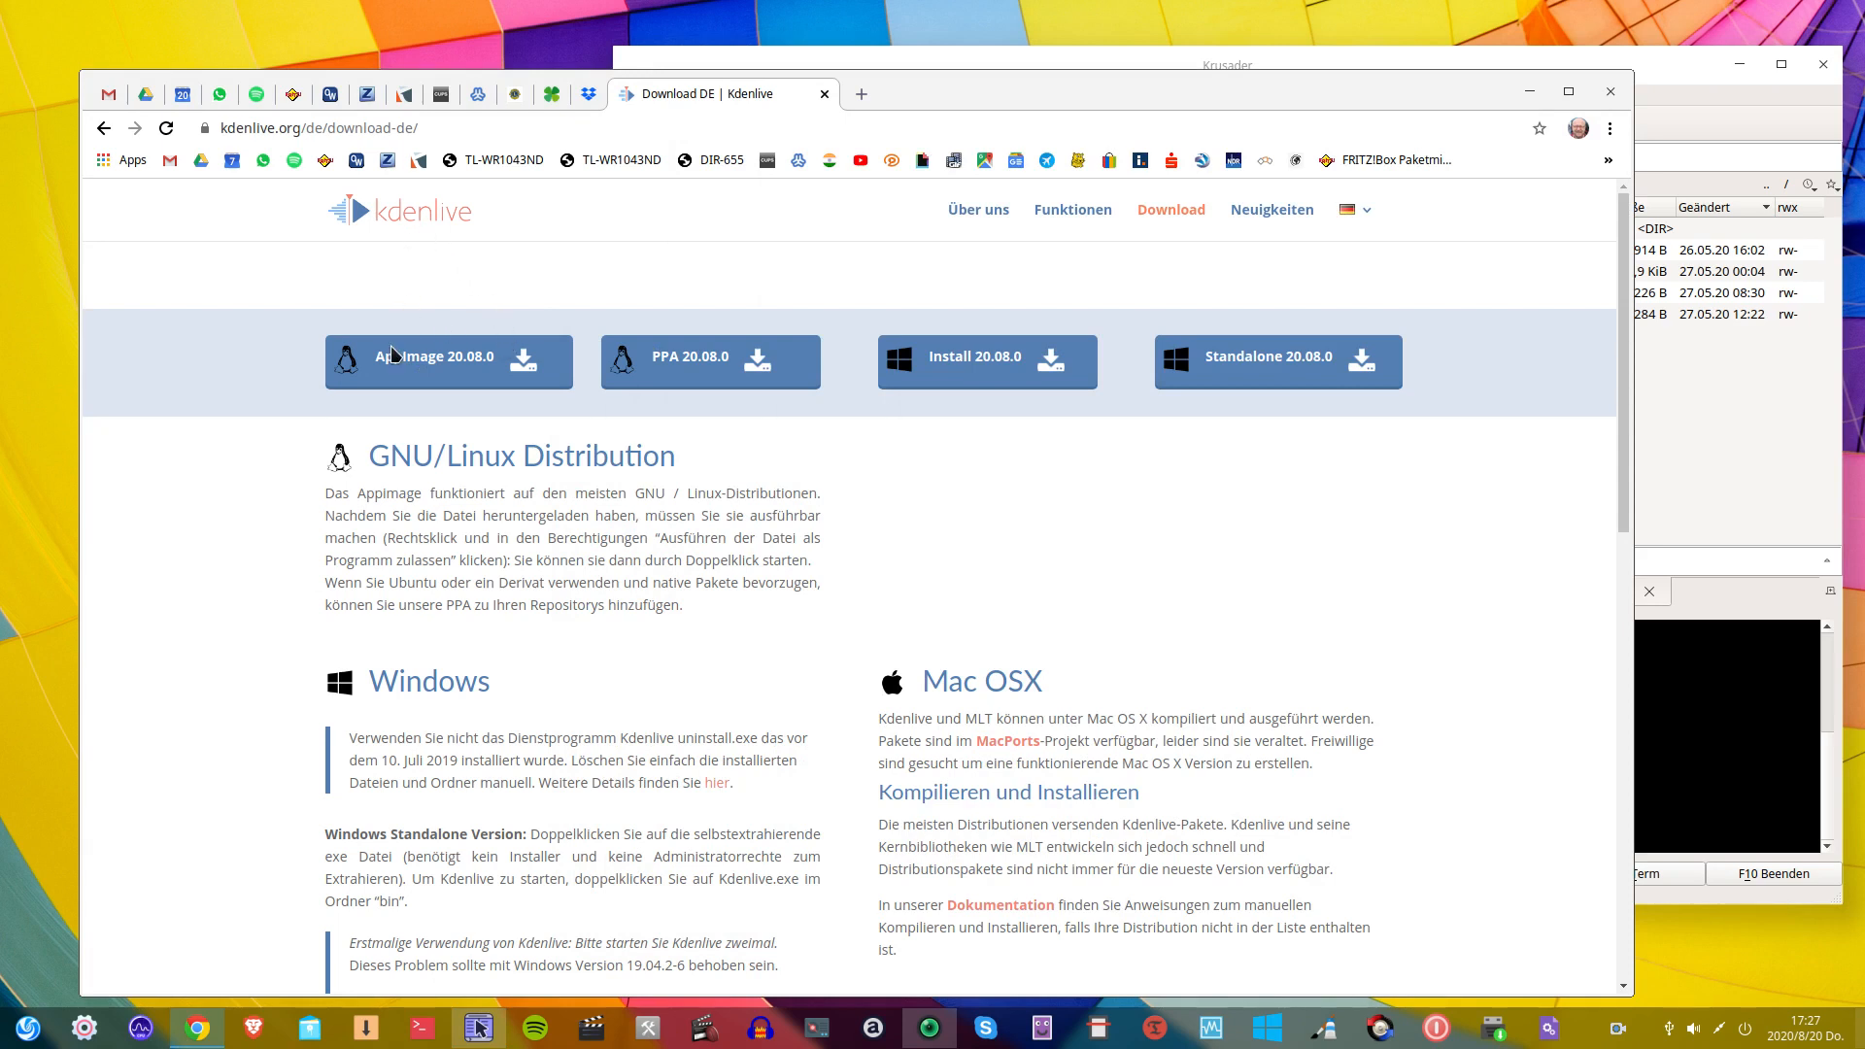
Open the Synaptic package manager, authenticating with the account password.
{"action": "left_click", "coordinate": [368, 1032]}
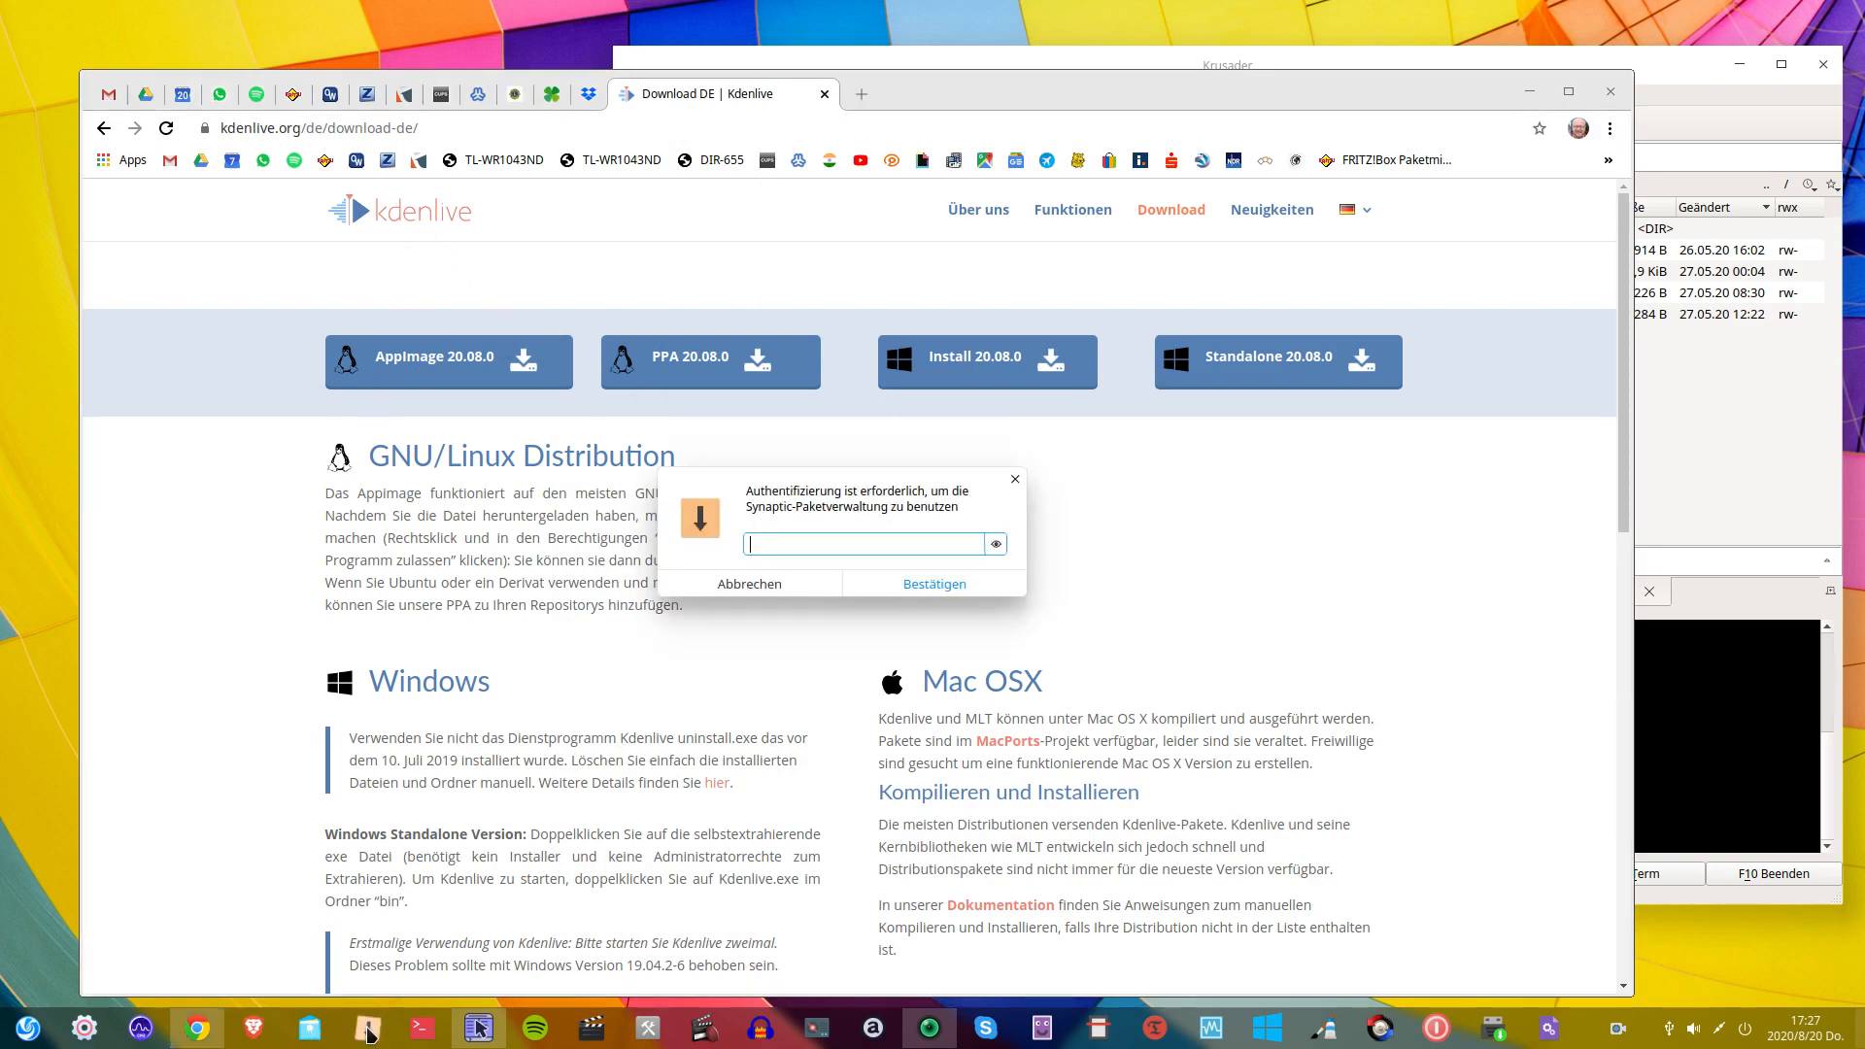
{"action": "type", "text": "••"}
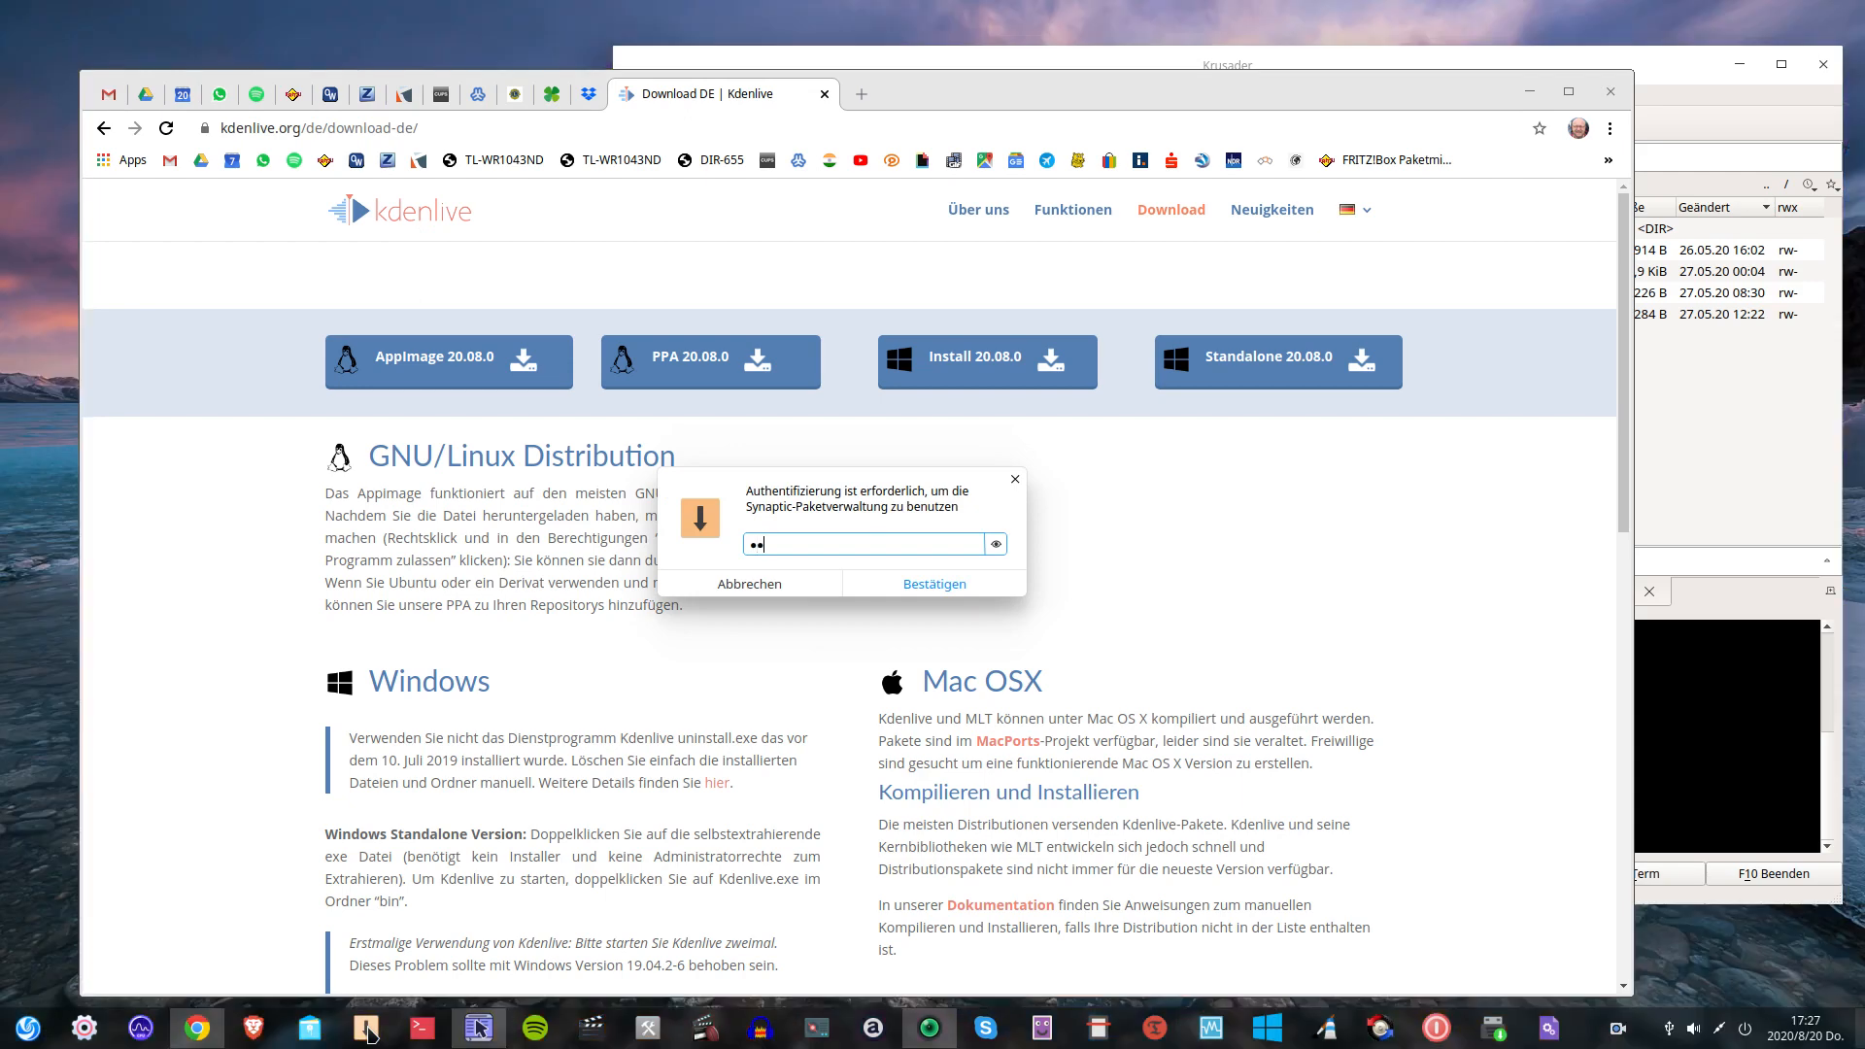
{"action": "type", "text": "•••"}
{"action": "key", "text": "Return"}
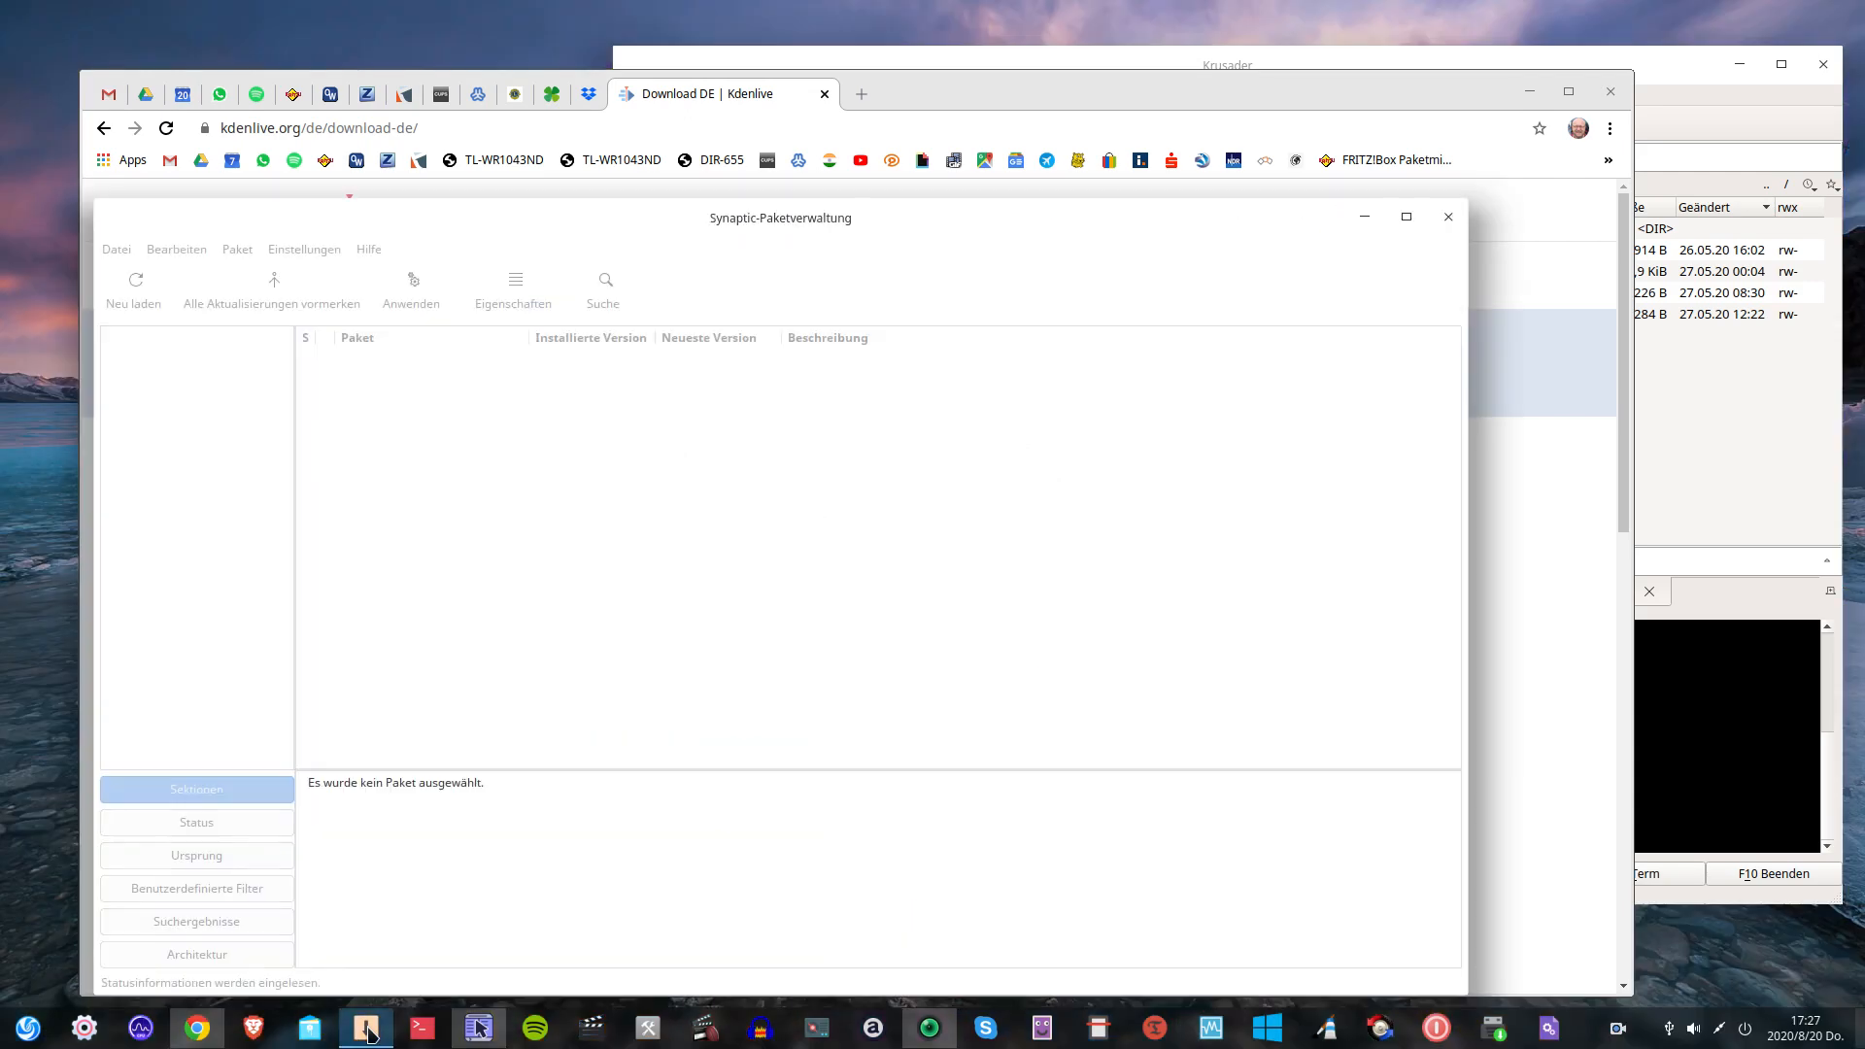
Search the Synaptic packages by name and description for "kdenl", examine the Kdenlive versions offered, and close Synaptic.
{"action": "left_click", "coordinate": [606, 289]}
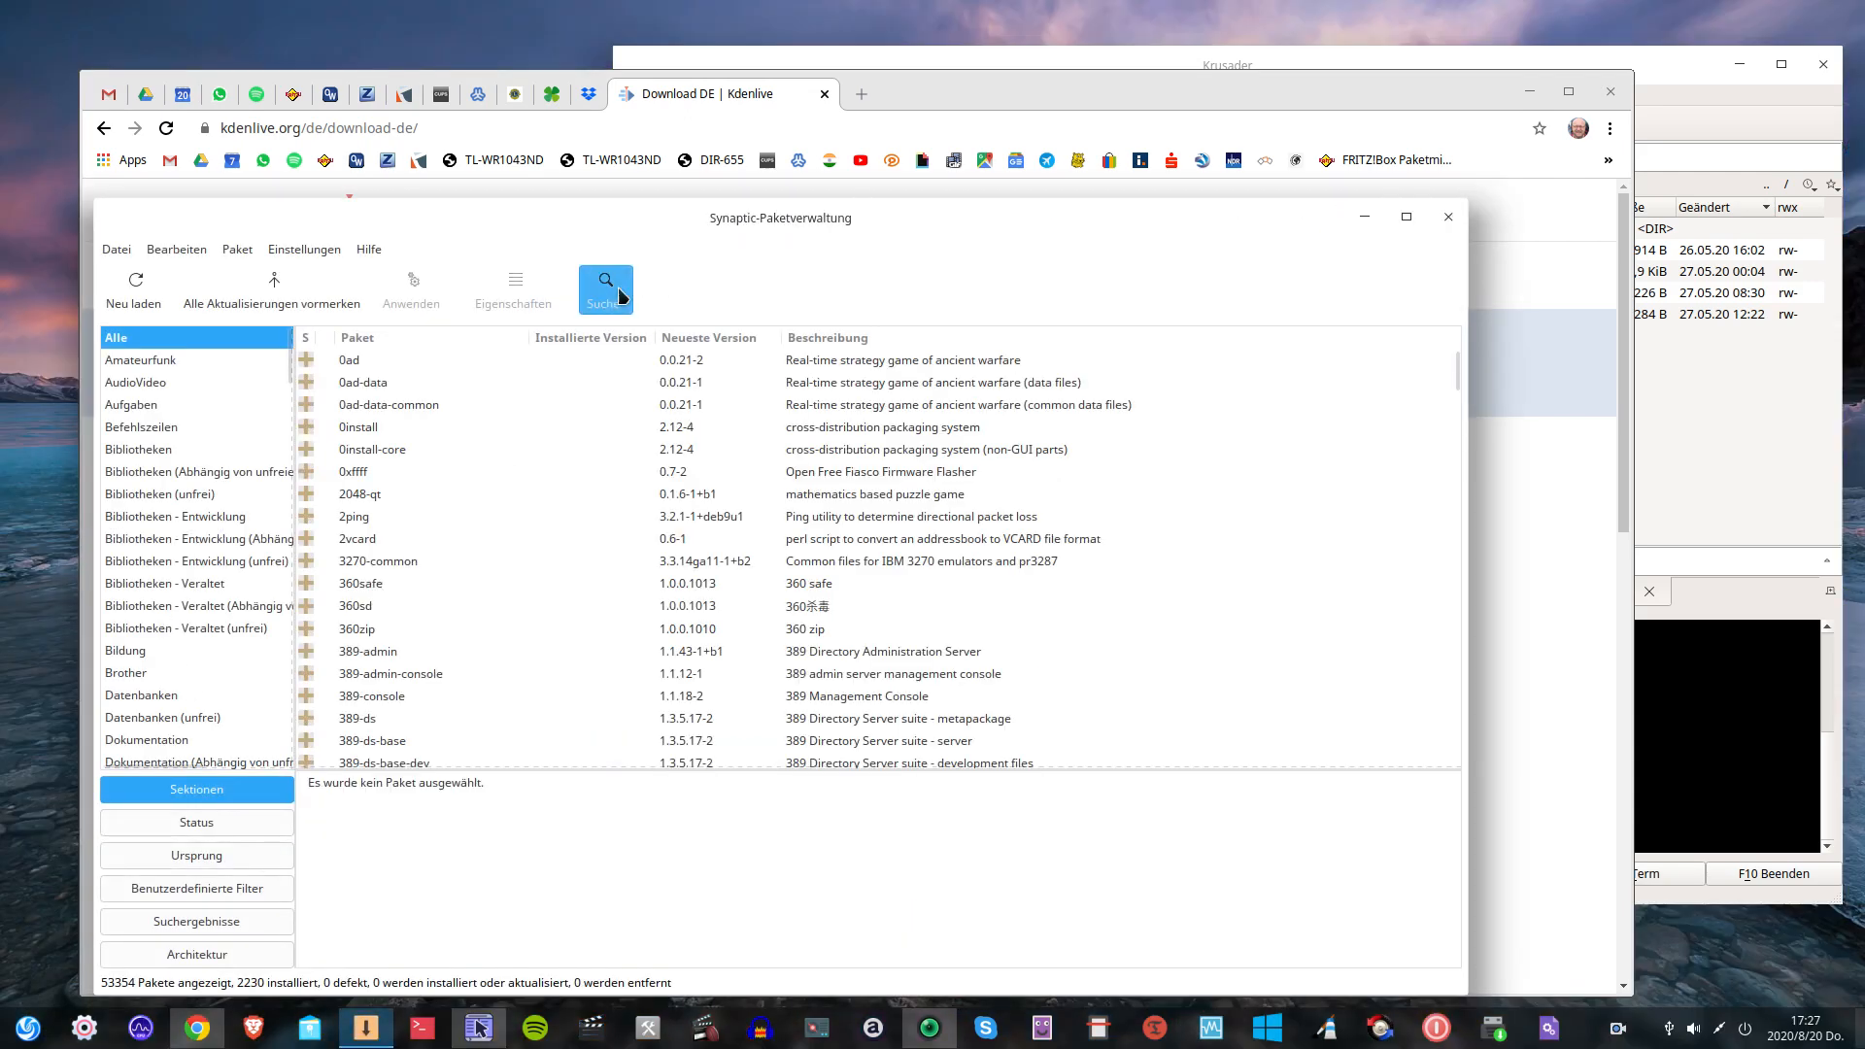
{"action": "type", "text": "kdenl"}
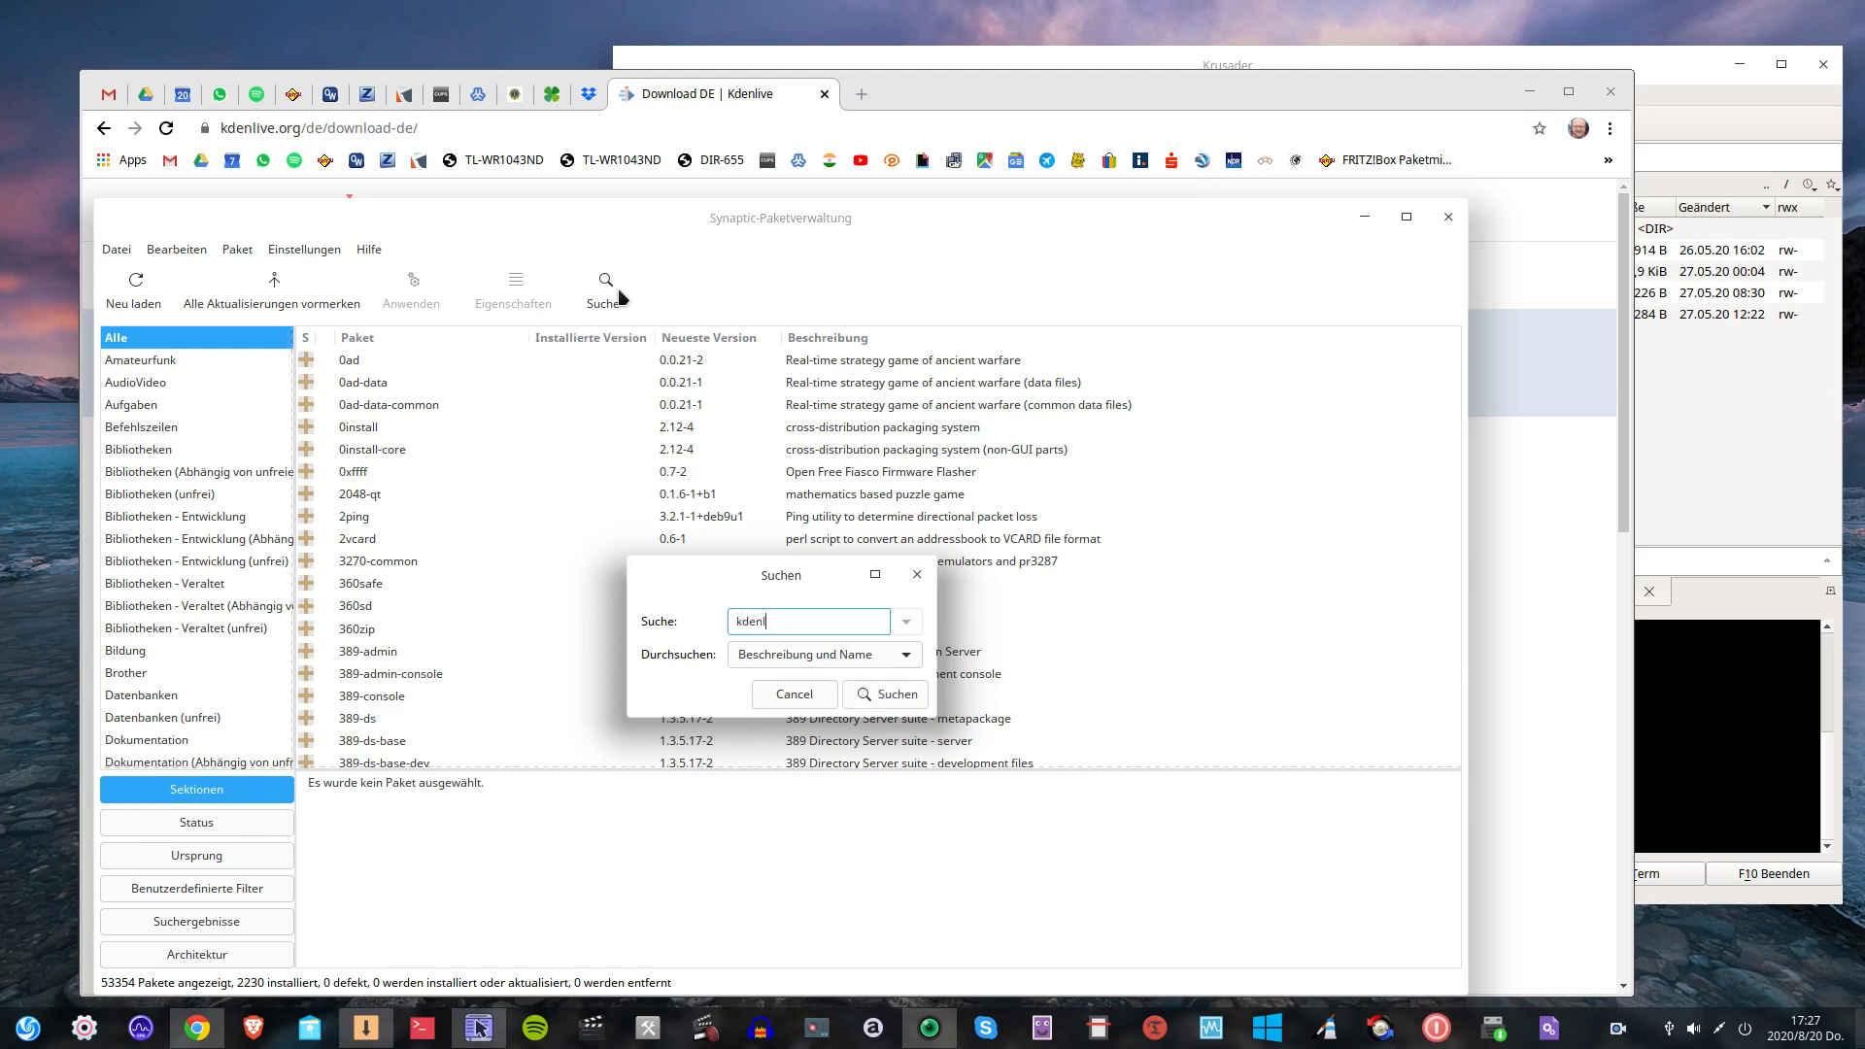
{"action": "key", "text": "Return"}
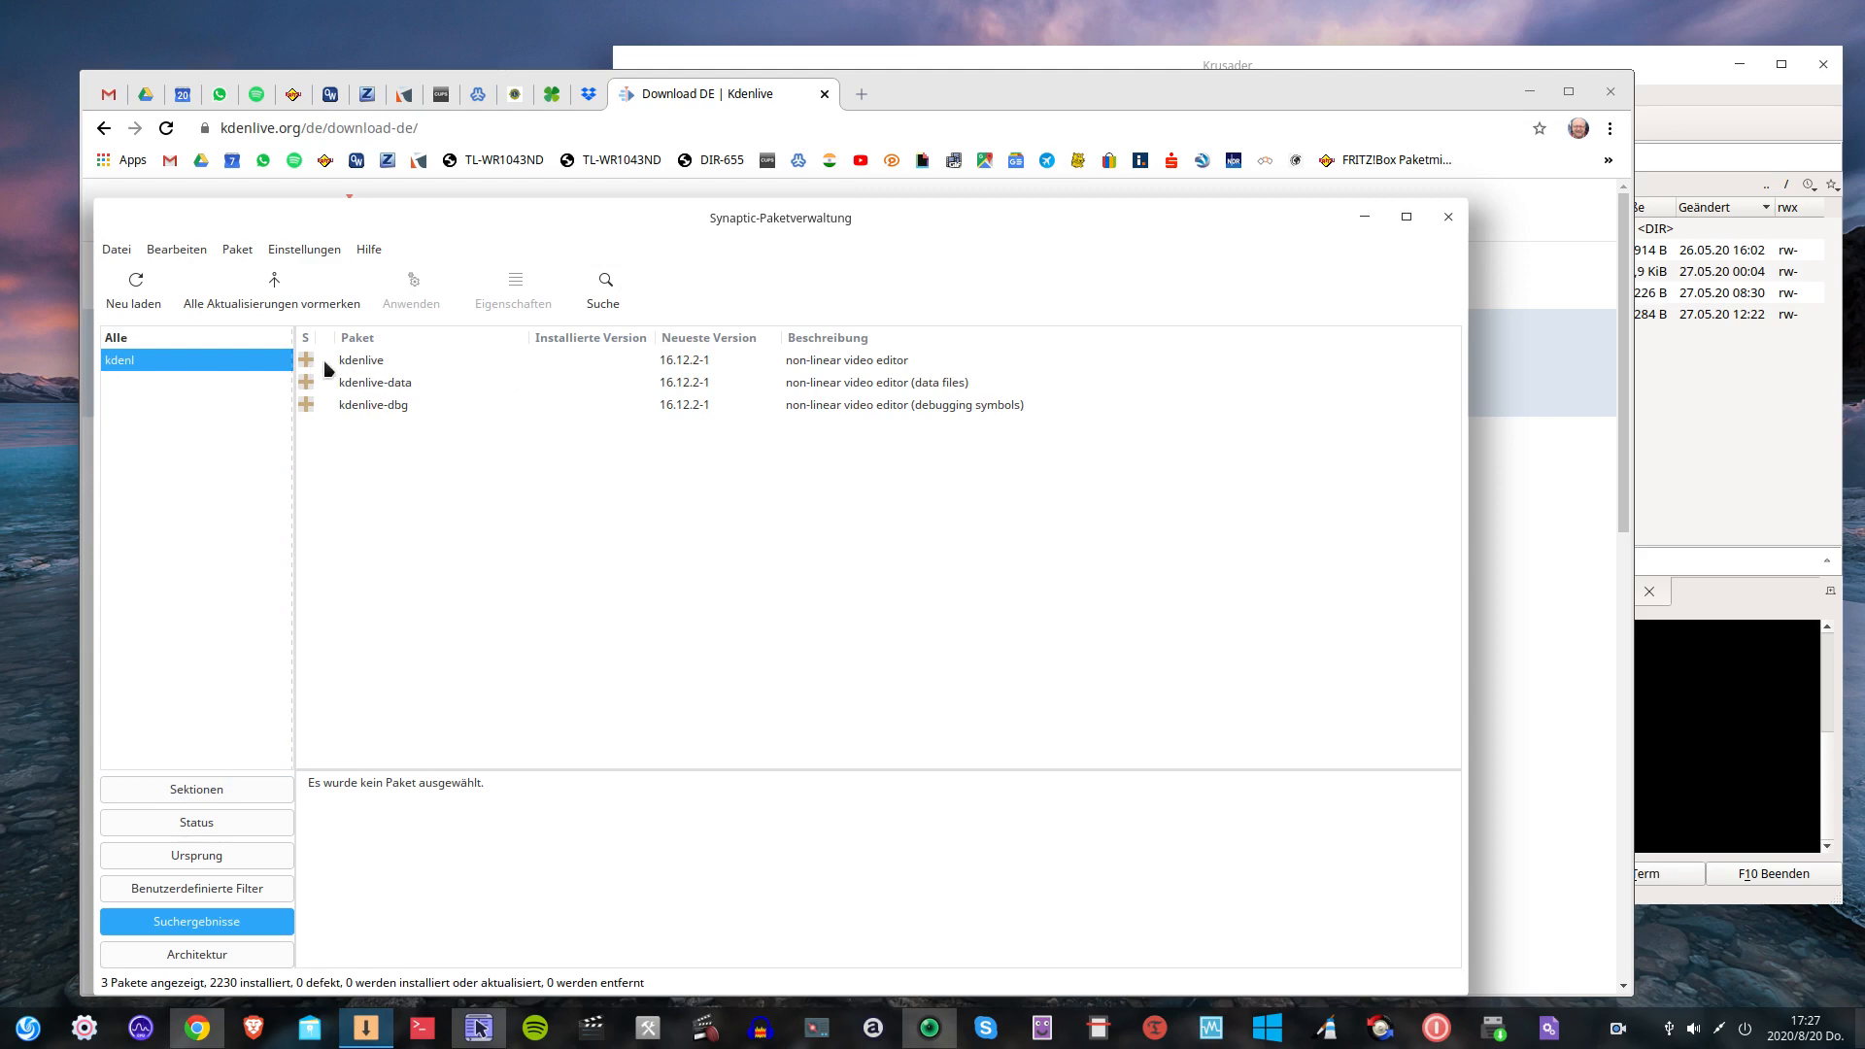
{"action": "left_click_drag", "start_coordinate": [456, 219], "coordinate": [419, 193]}
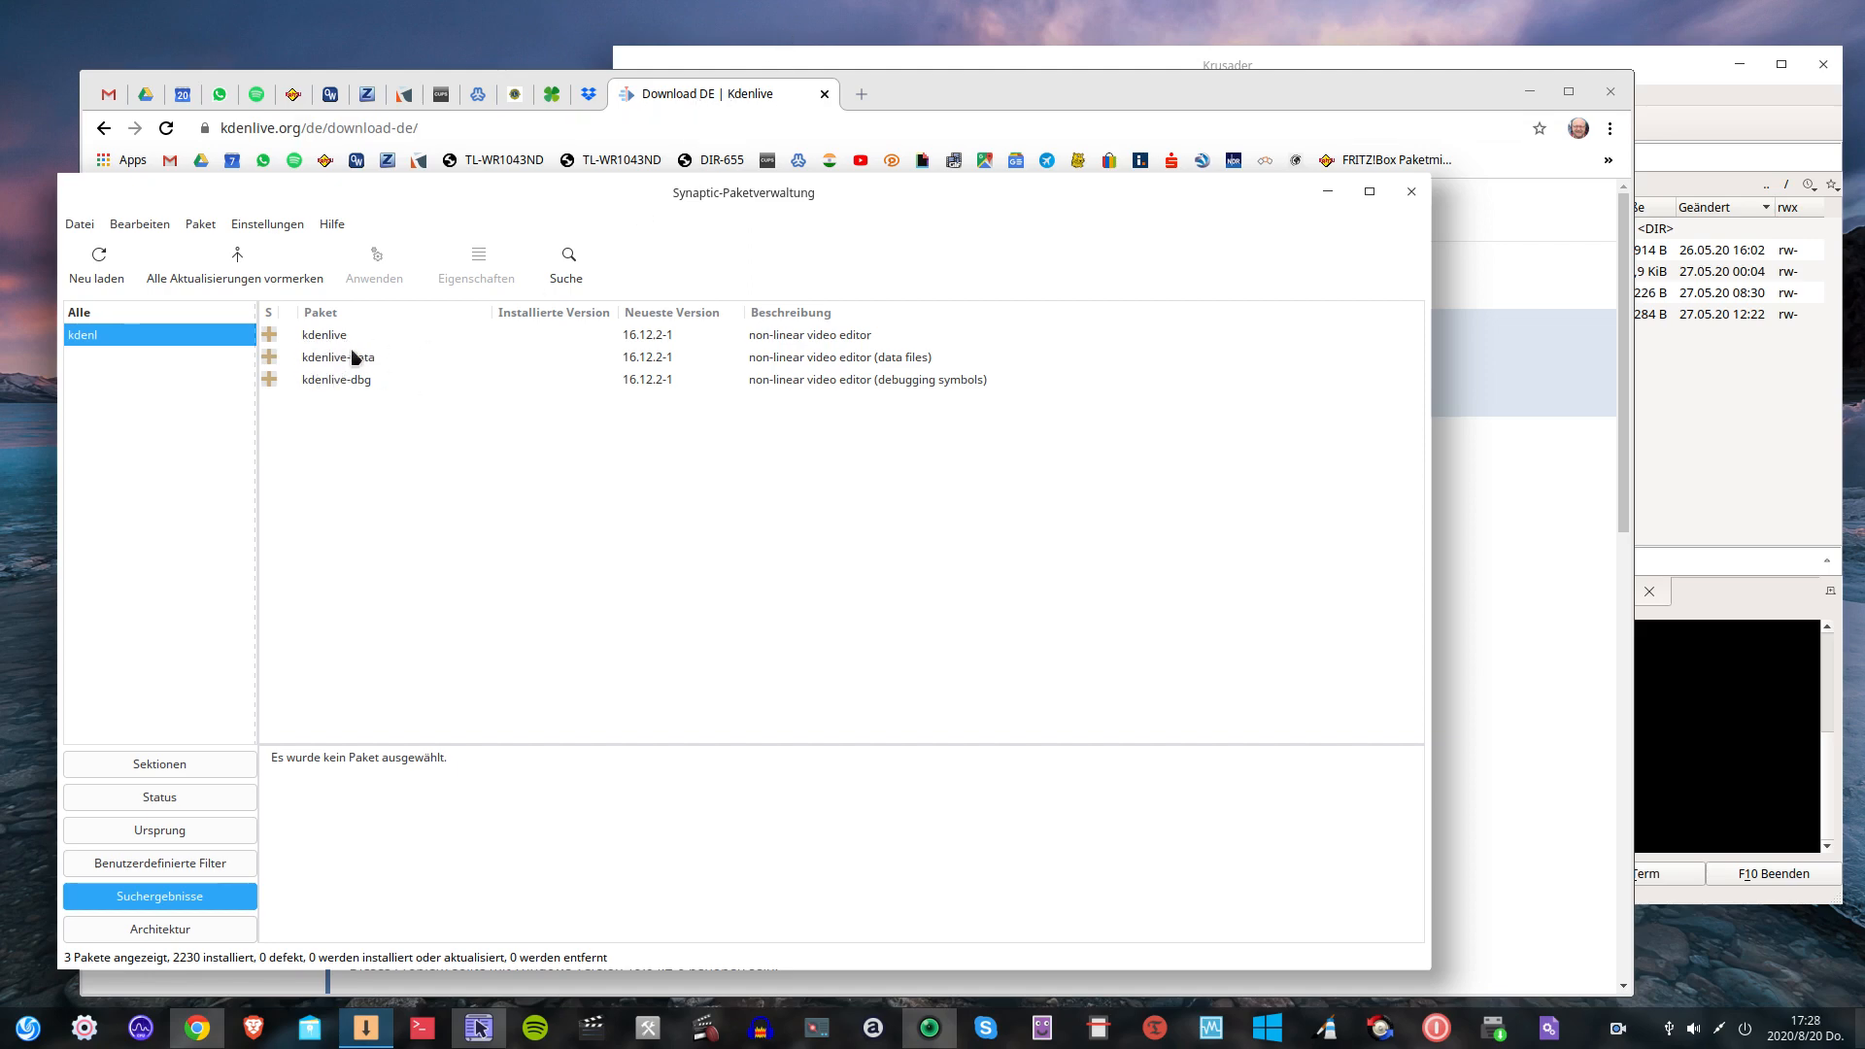
{"action": "left_click", "coordinate": [1412, 193]}
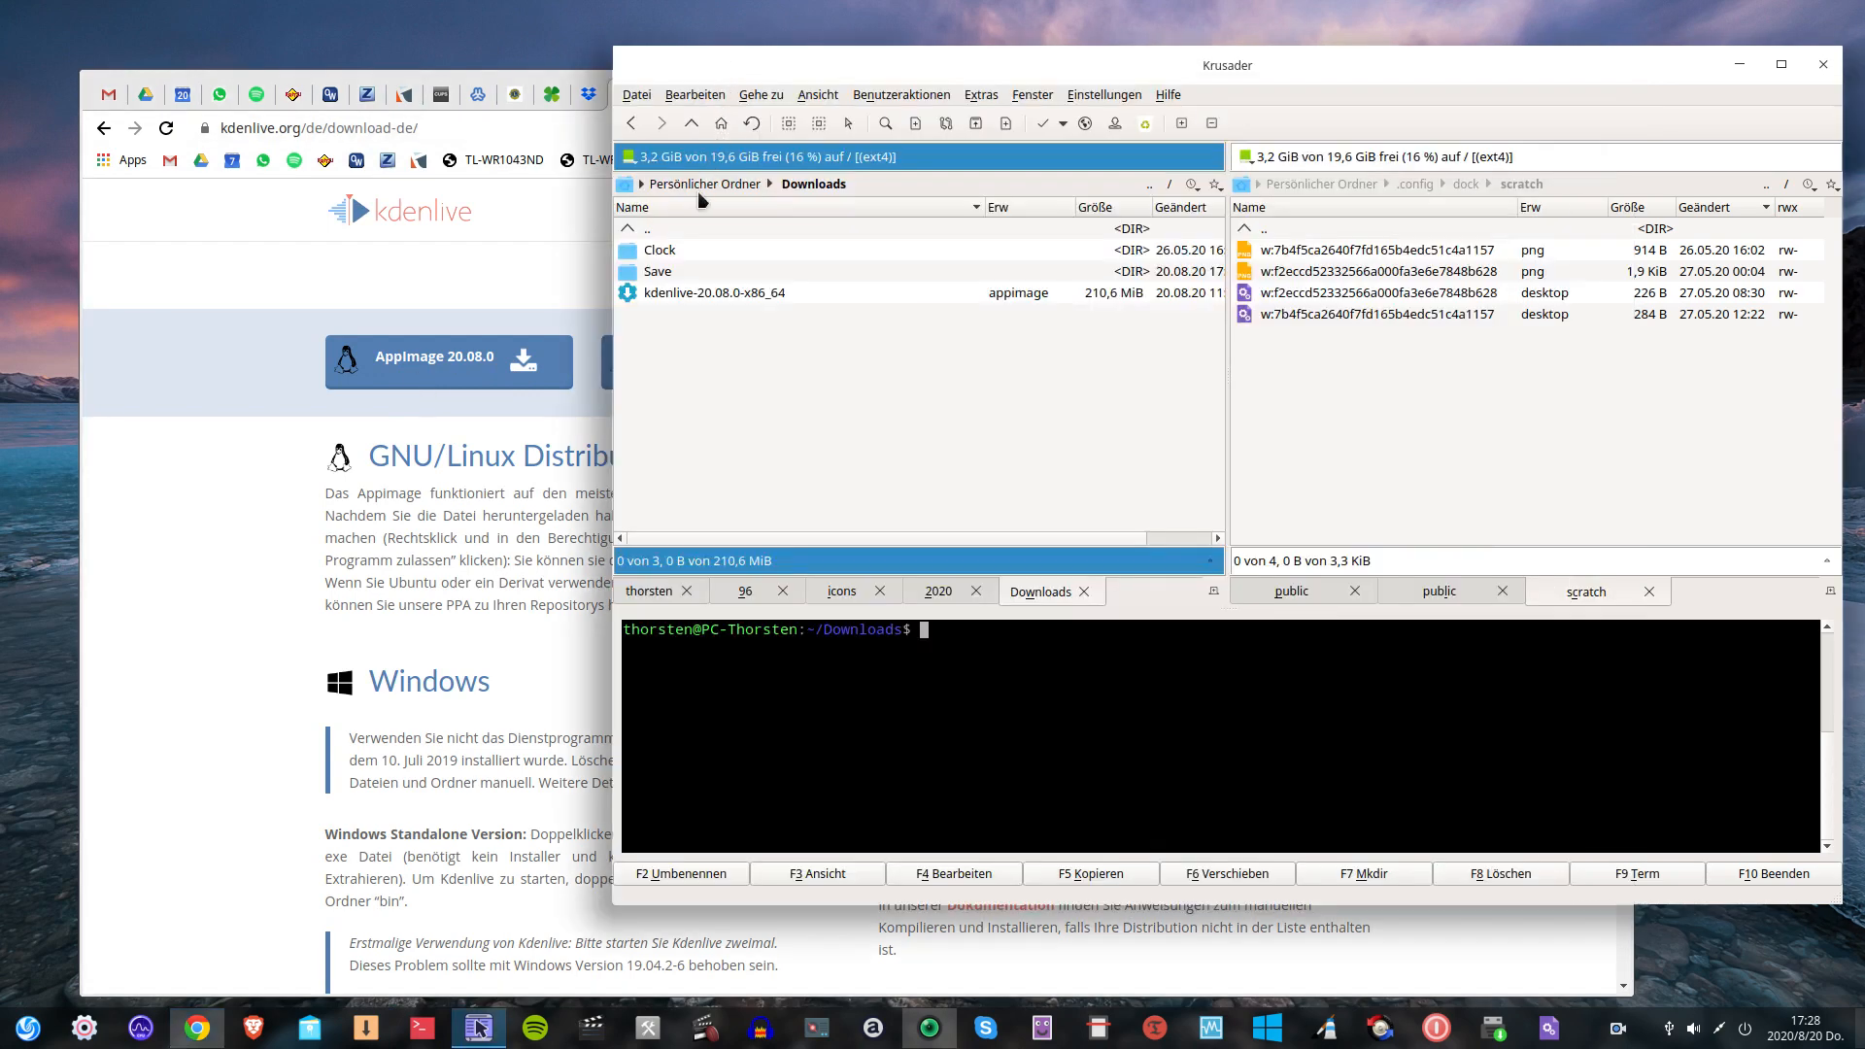
Check the permissions of kdenlive-20.08.0-x86_64.appimage in Krusader's Downloads folder, discard the properties dialog, and return to the Kdenlive download page.
{"action": "left_click", "coordinate": [699, 297]}
{"action": "left_click", "coordinate": [698, 347]}
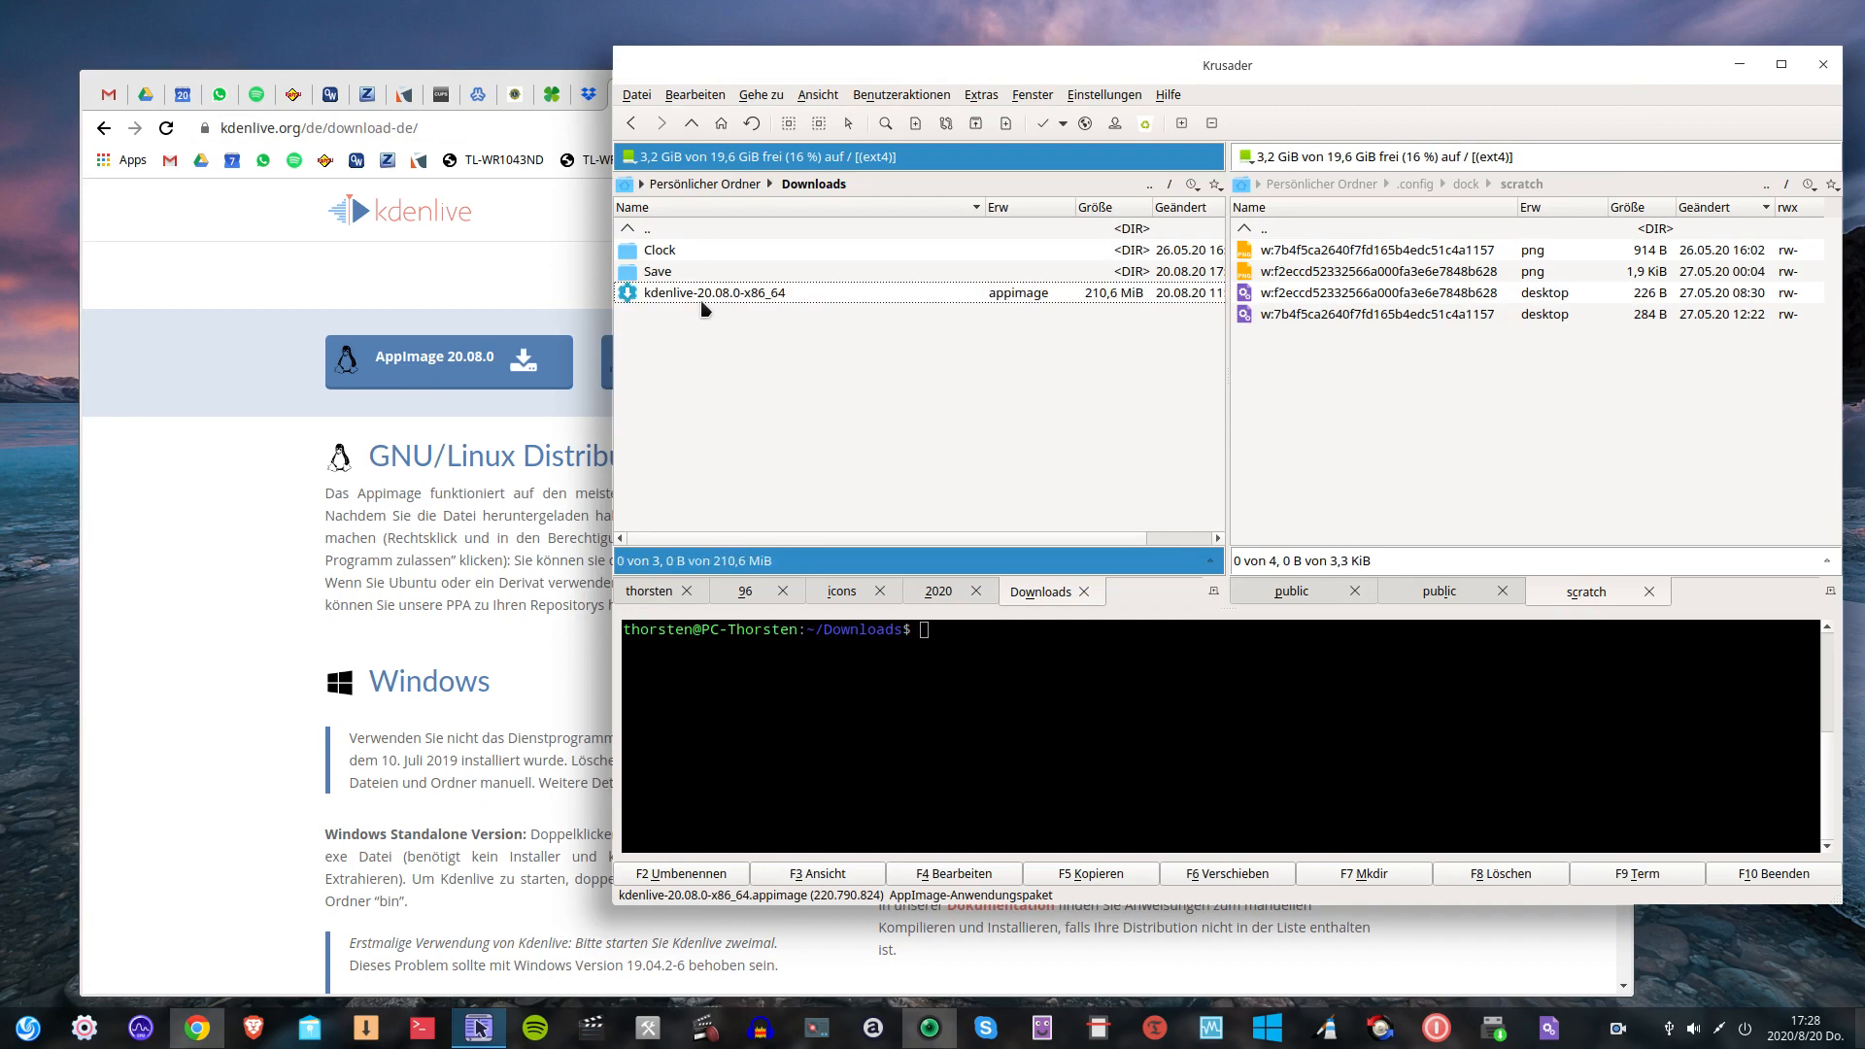
{"action": "left_click", "coordinate": [702, 301]}
{"action": "right_click", "coordinate": [702, 299]}
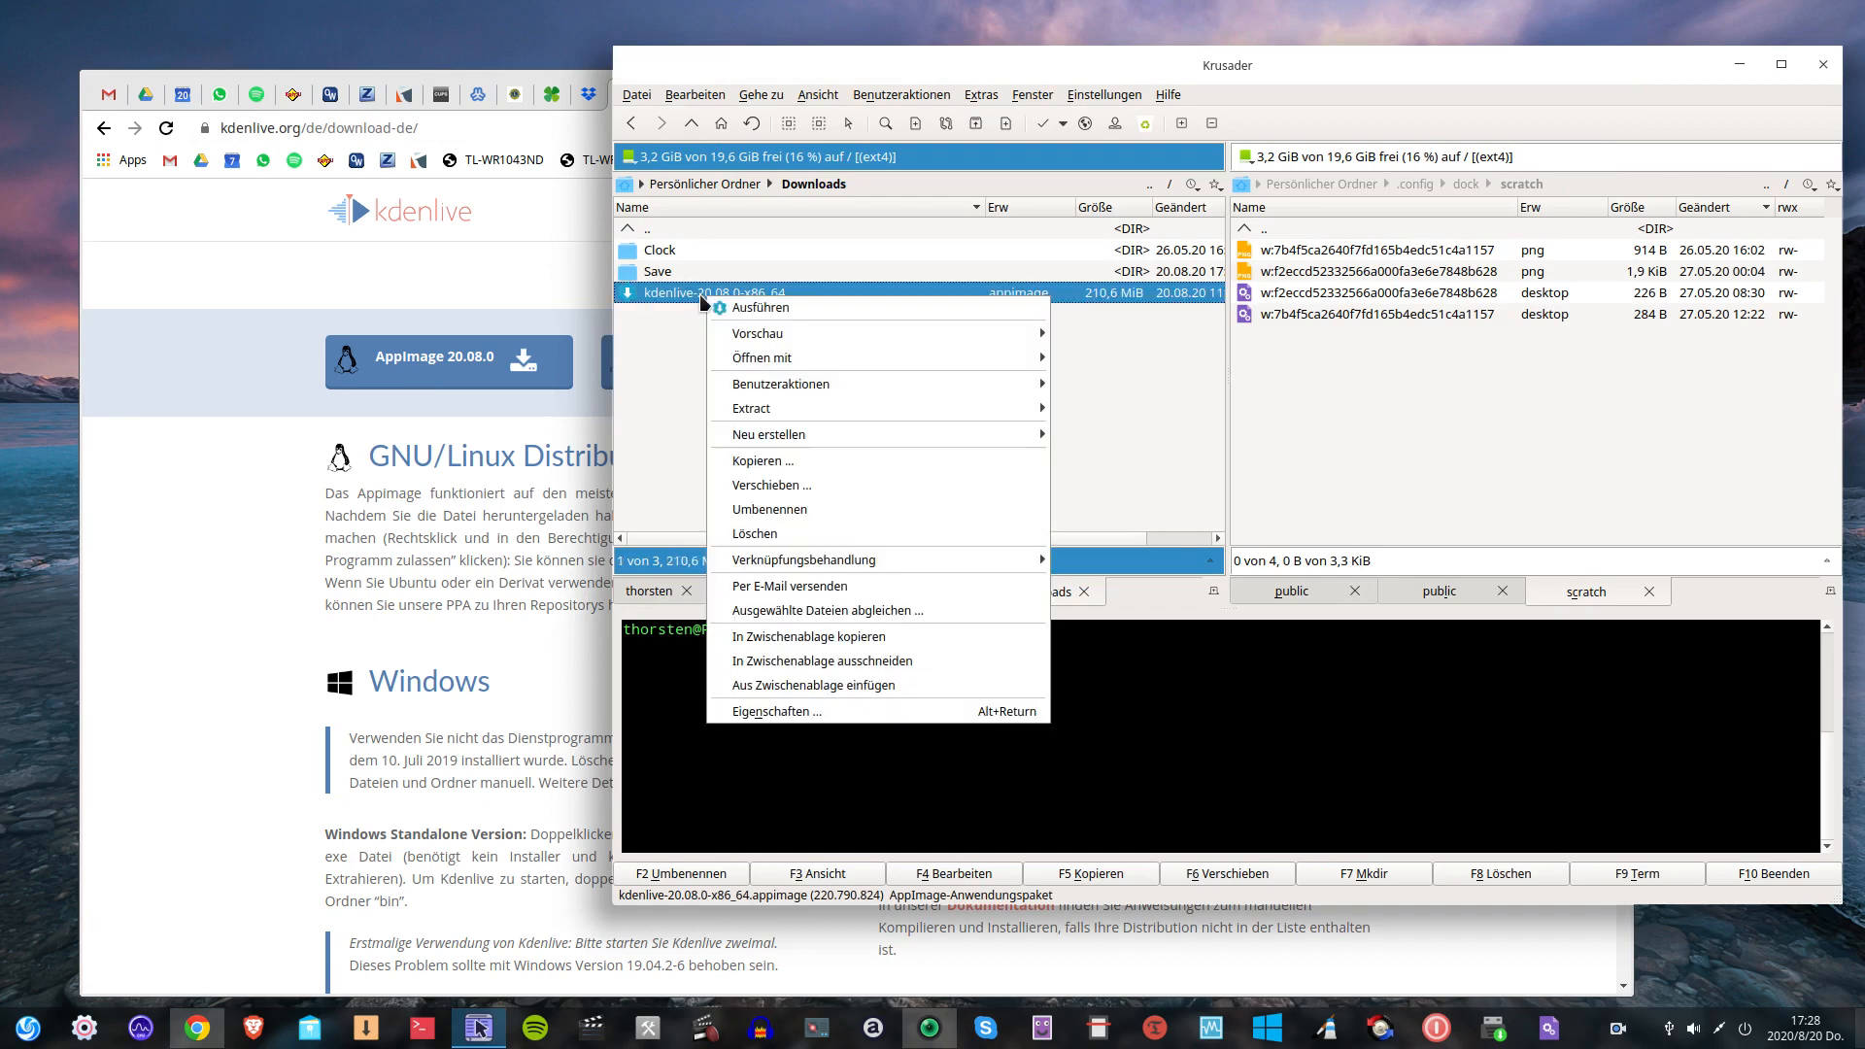
{"action": "left_click", "coordinate": [775, 714]}
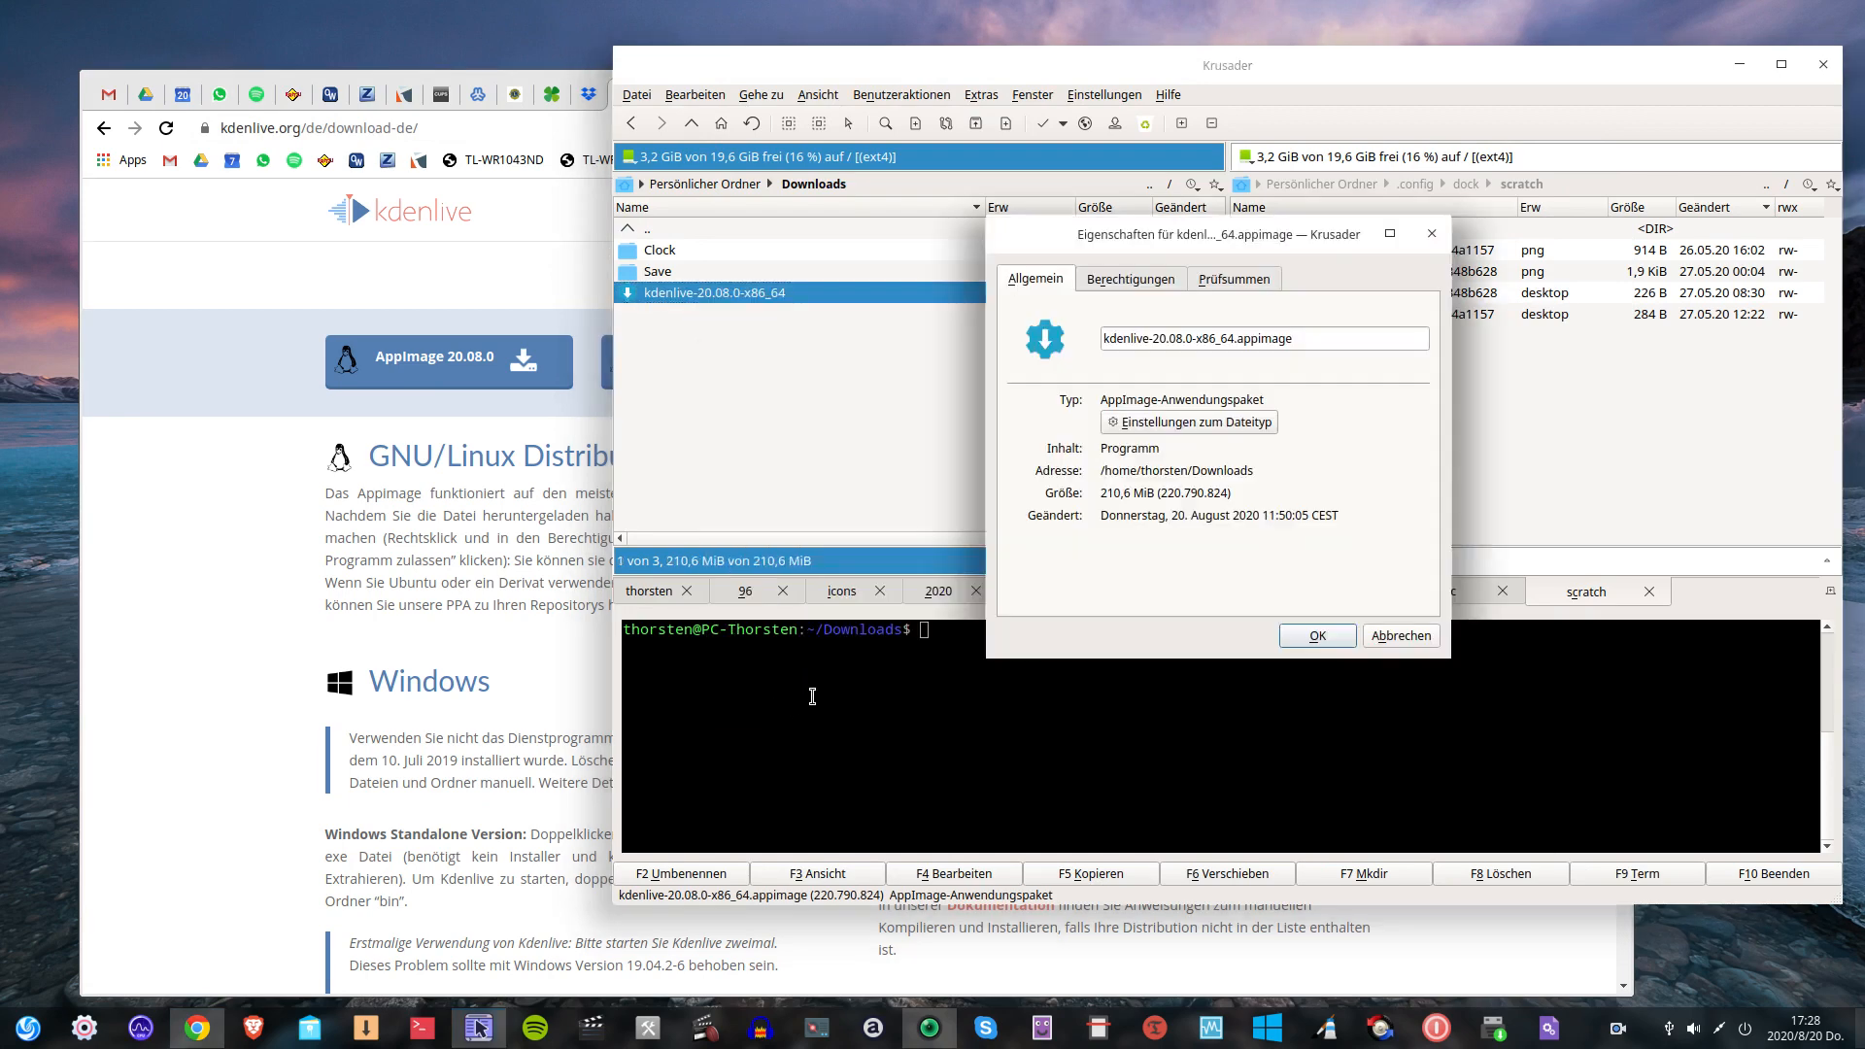
{"action": "left_click", "coordinate": [1149, 281]}
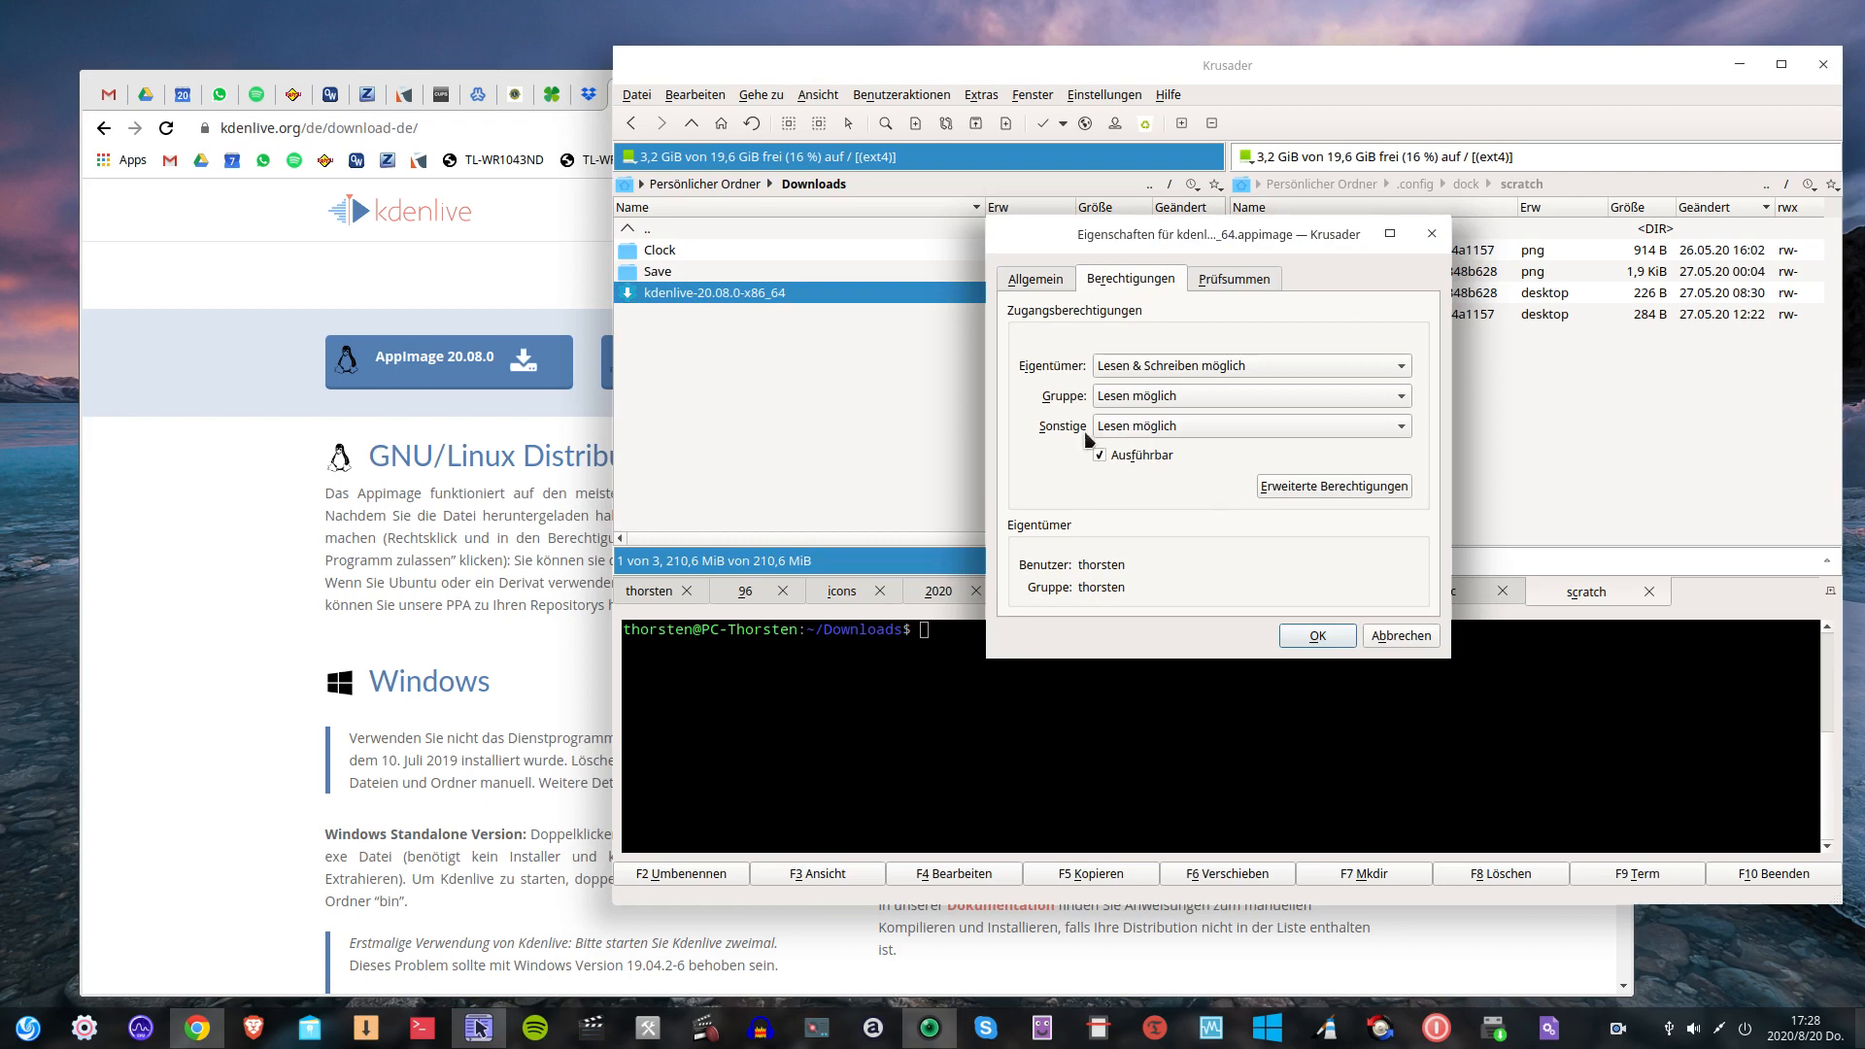
{"action": "left_click", "coordinate": [1391, 638]}
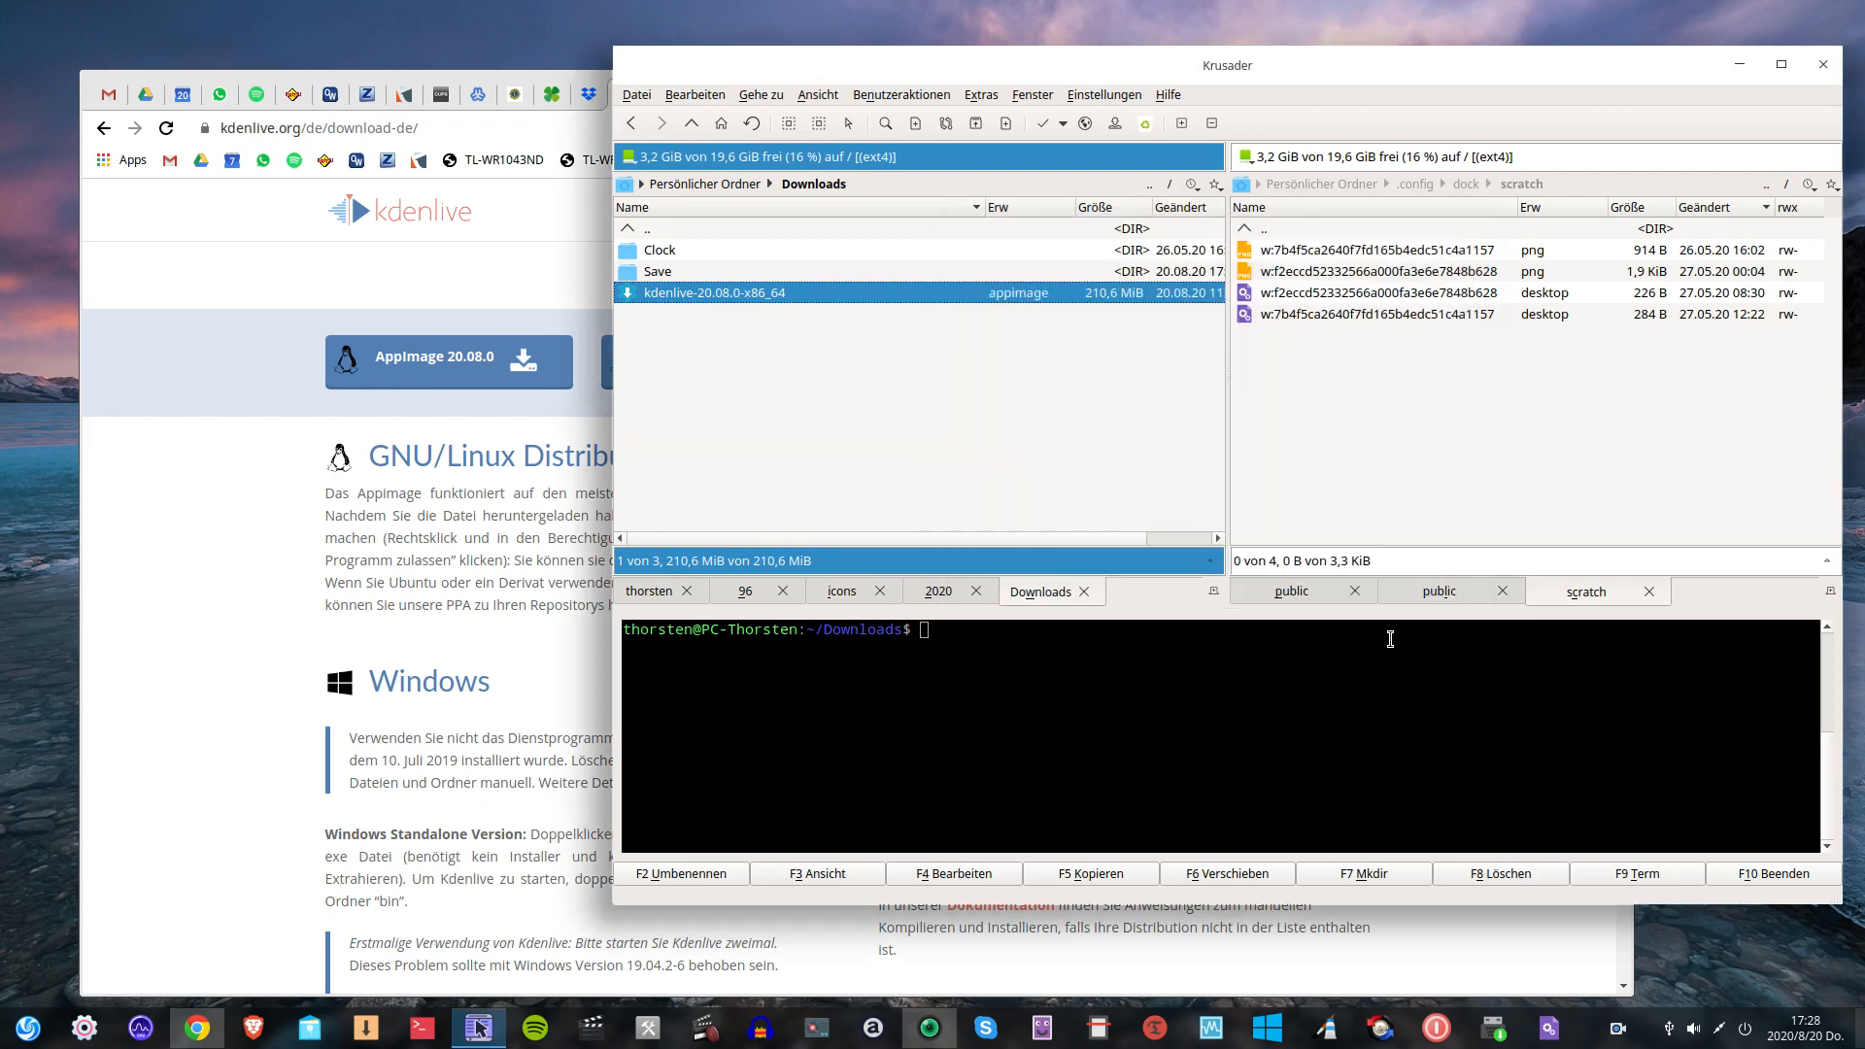
{"action": "left_click", "coordinate": [243, 512]}
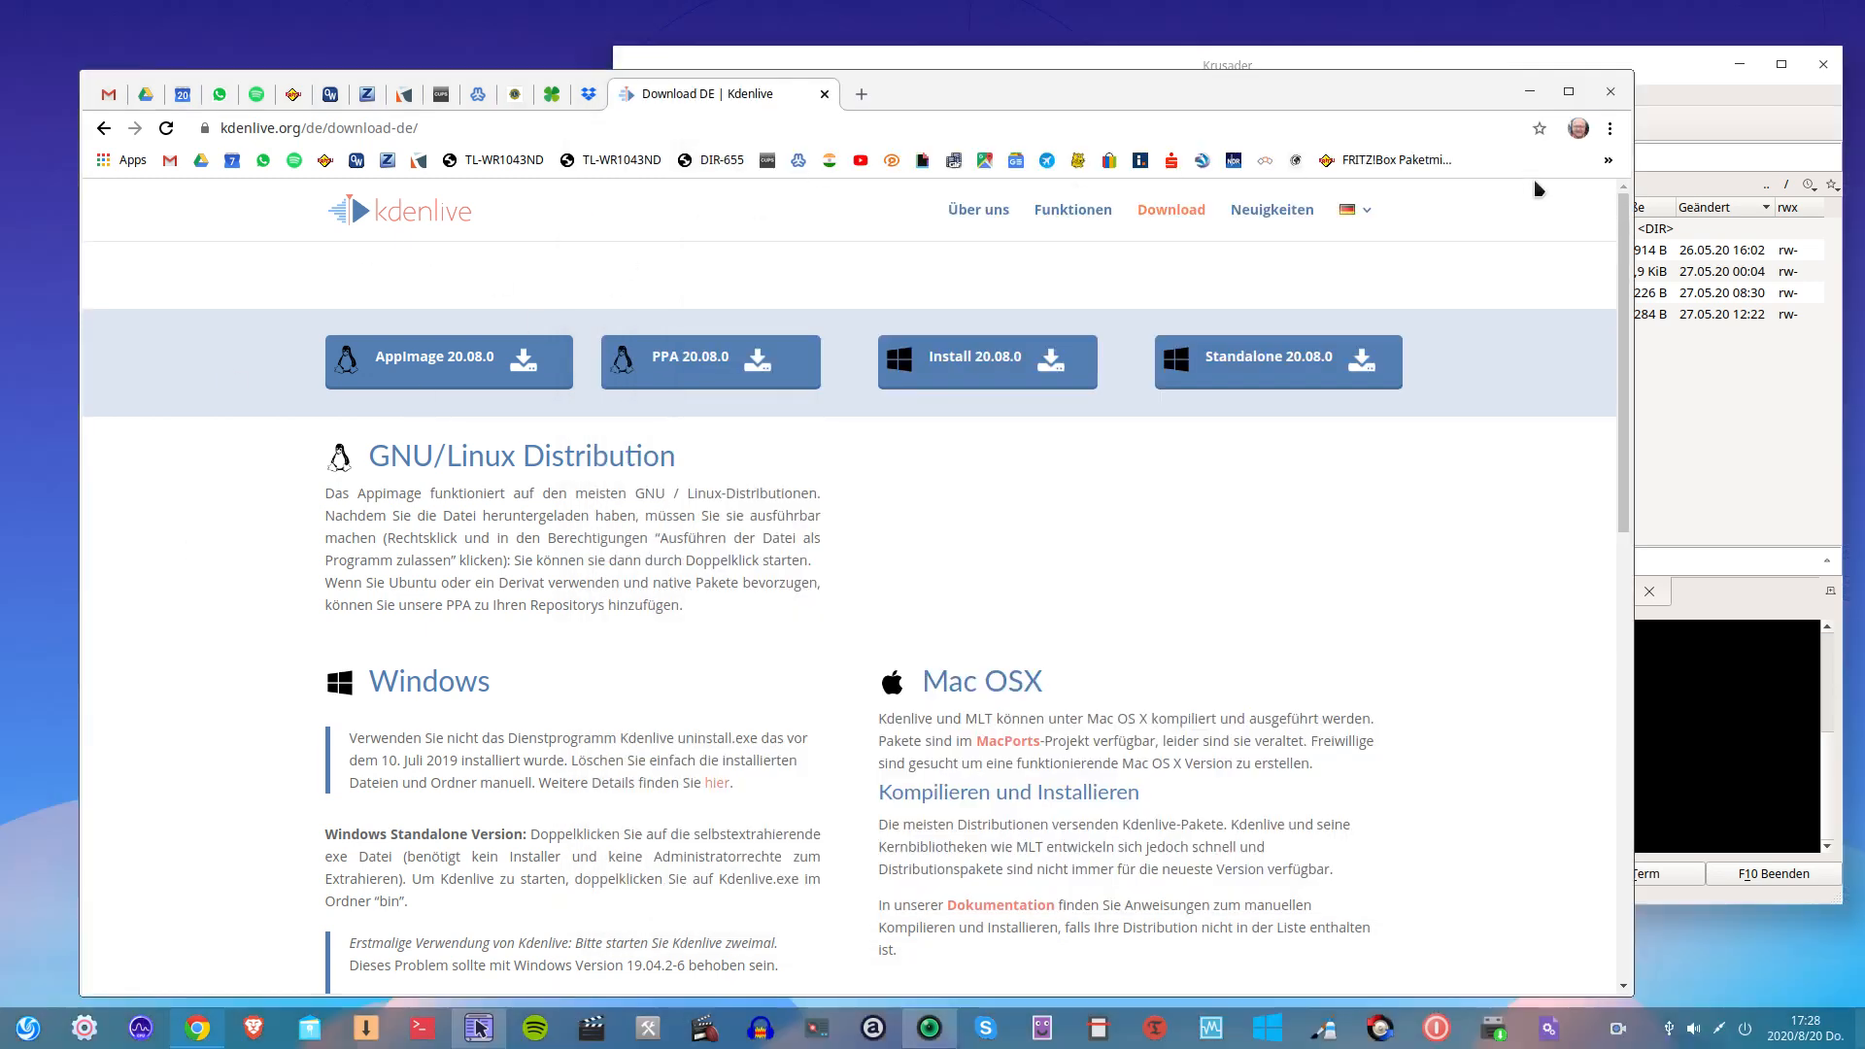
Launch kdenlive-20.08.0-x86_64.appimage from Krusader's Downloads folder and check the dock options of its running icon.
{"action": "left_click", "coordinate": [1529, 90]}
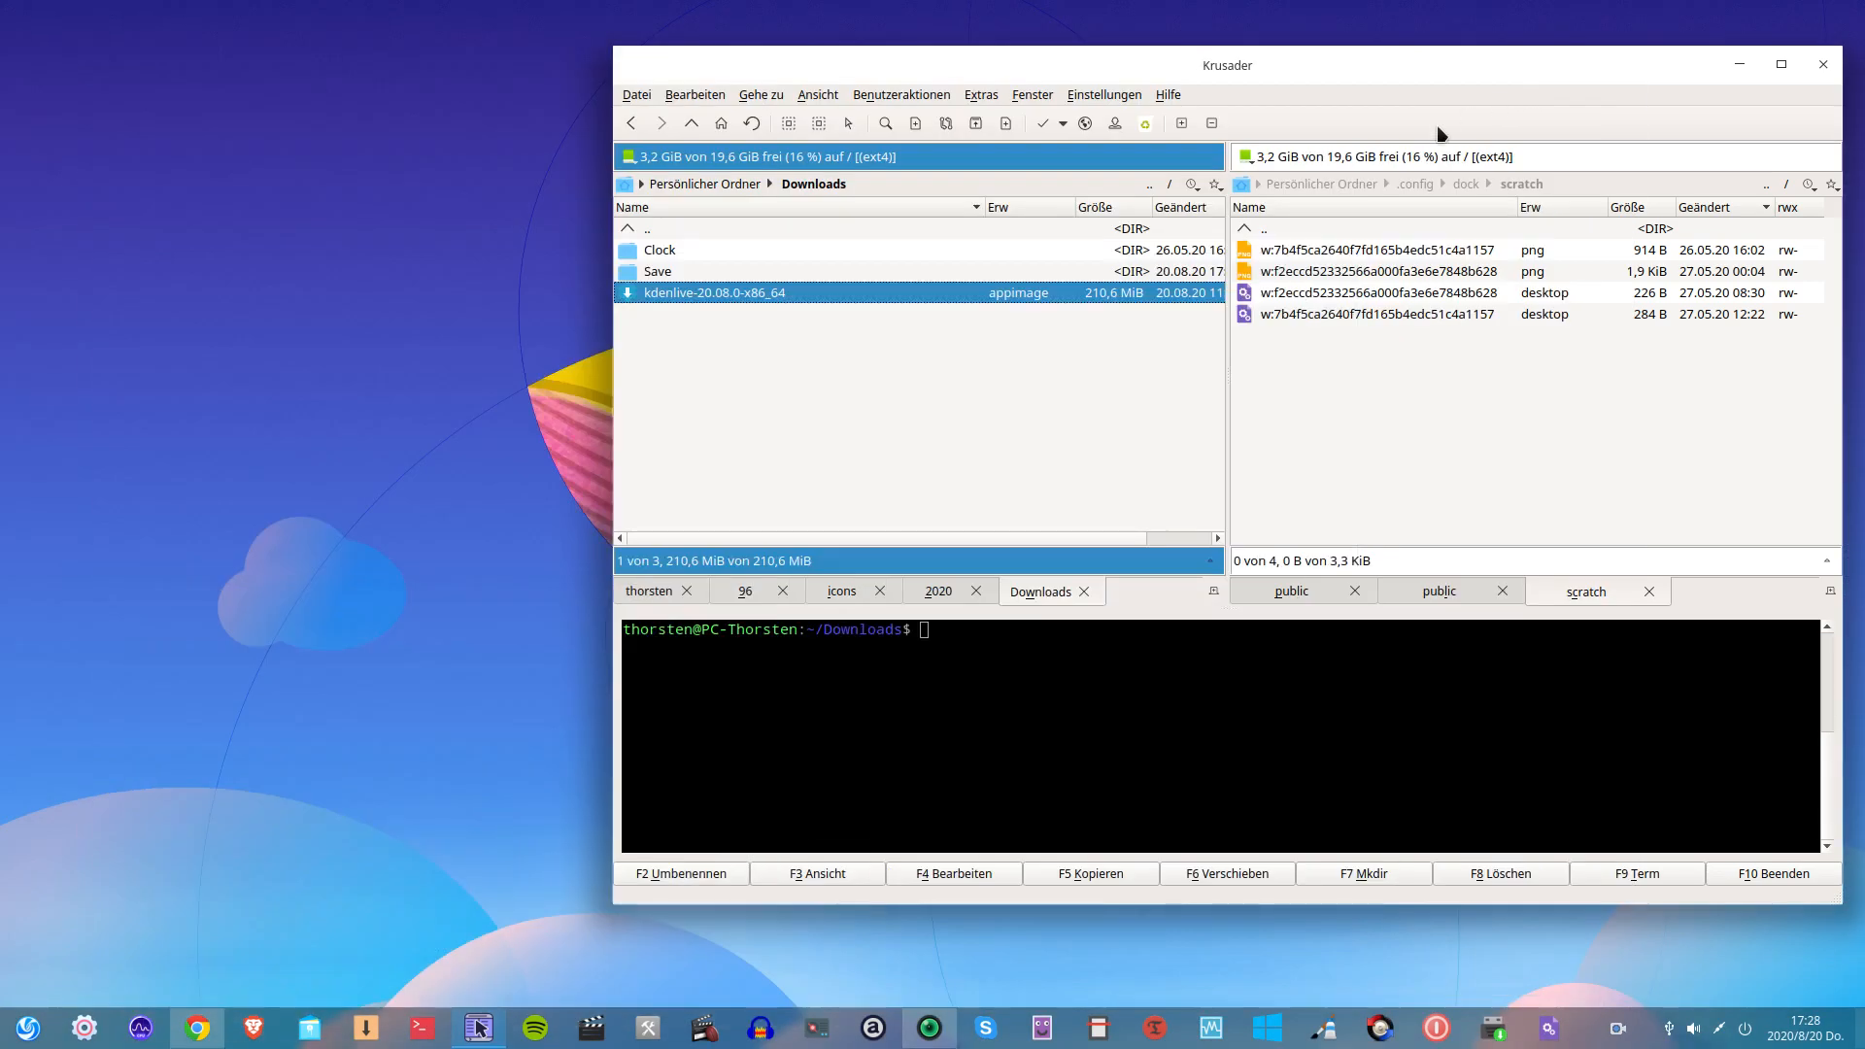
{"action": "double_click", "coordinate": [696, 297]}
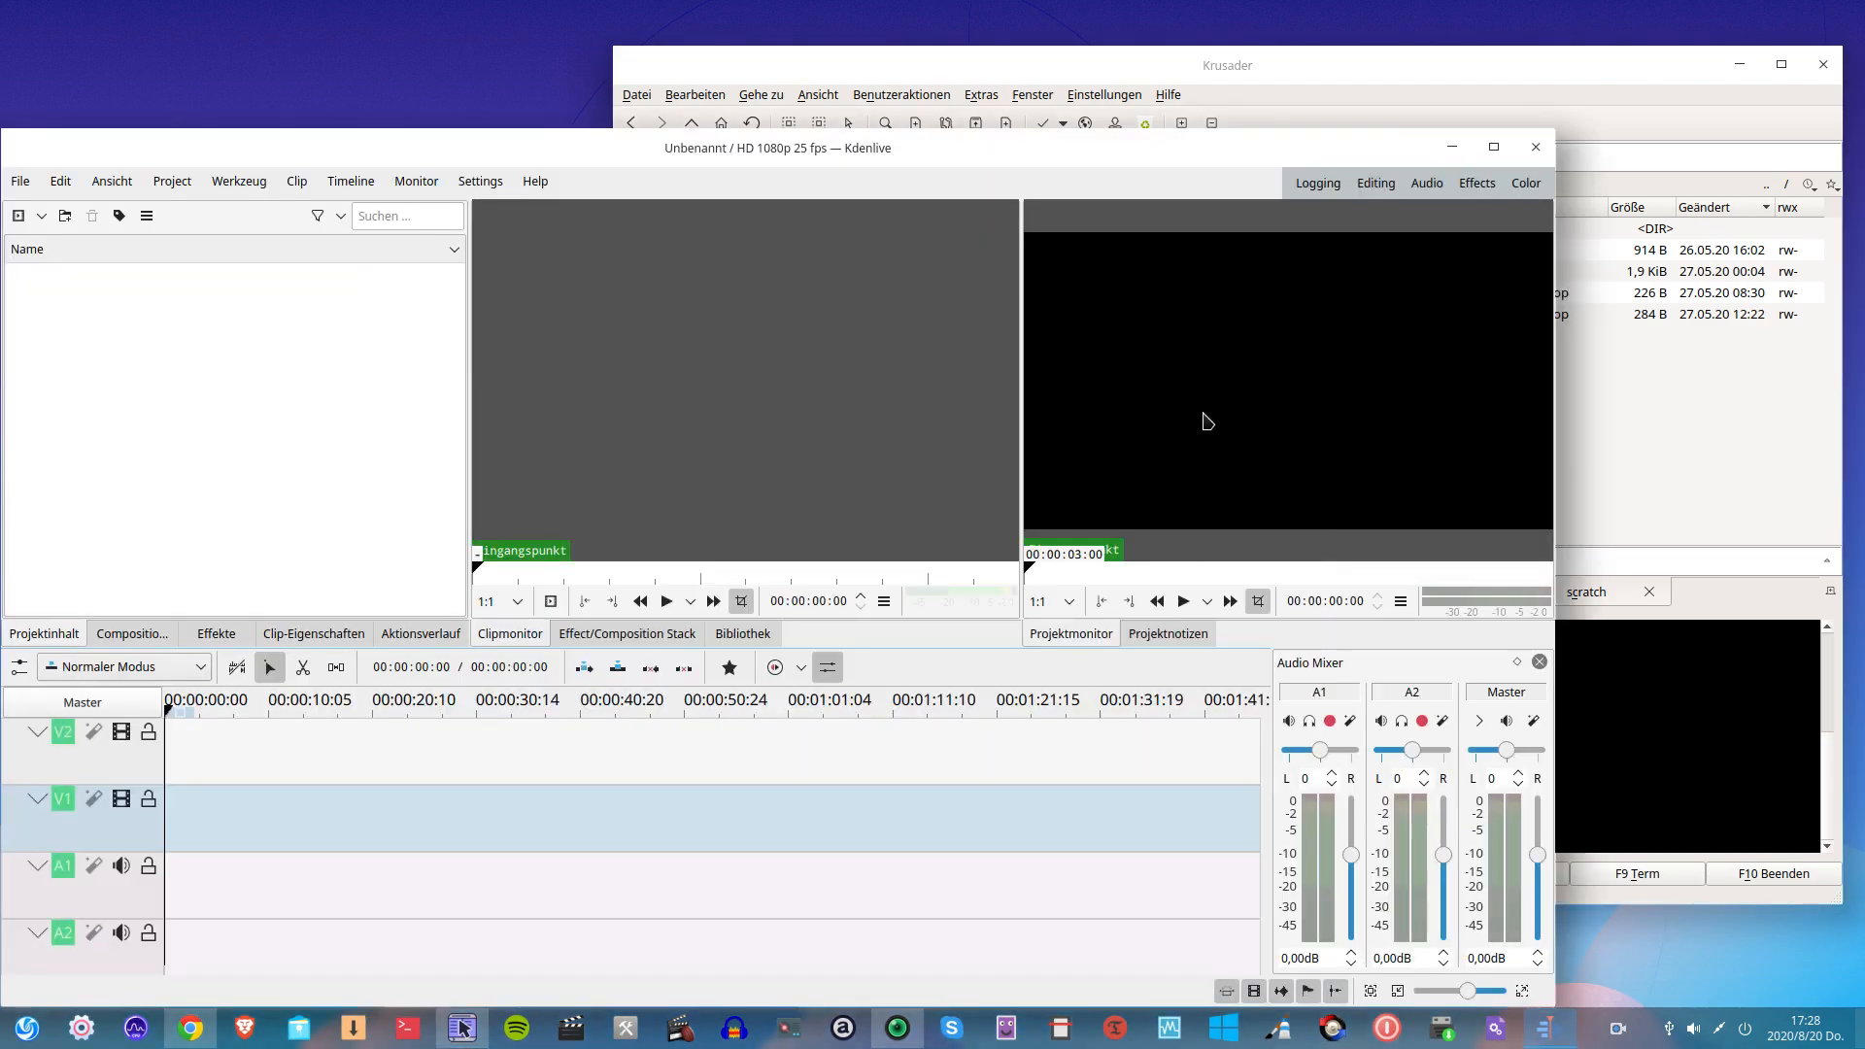
{"action": "mouse_move", "coordinate": [1552, 1032]}
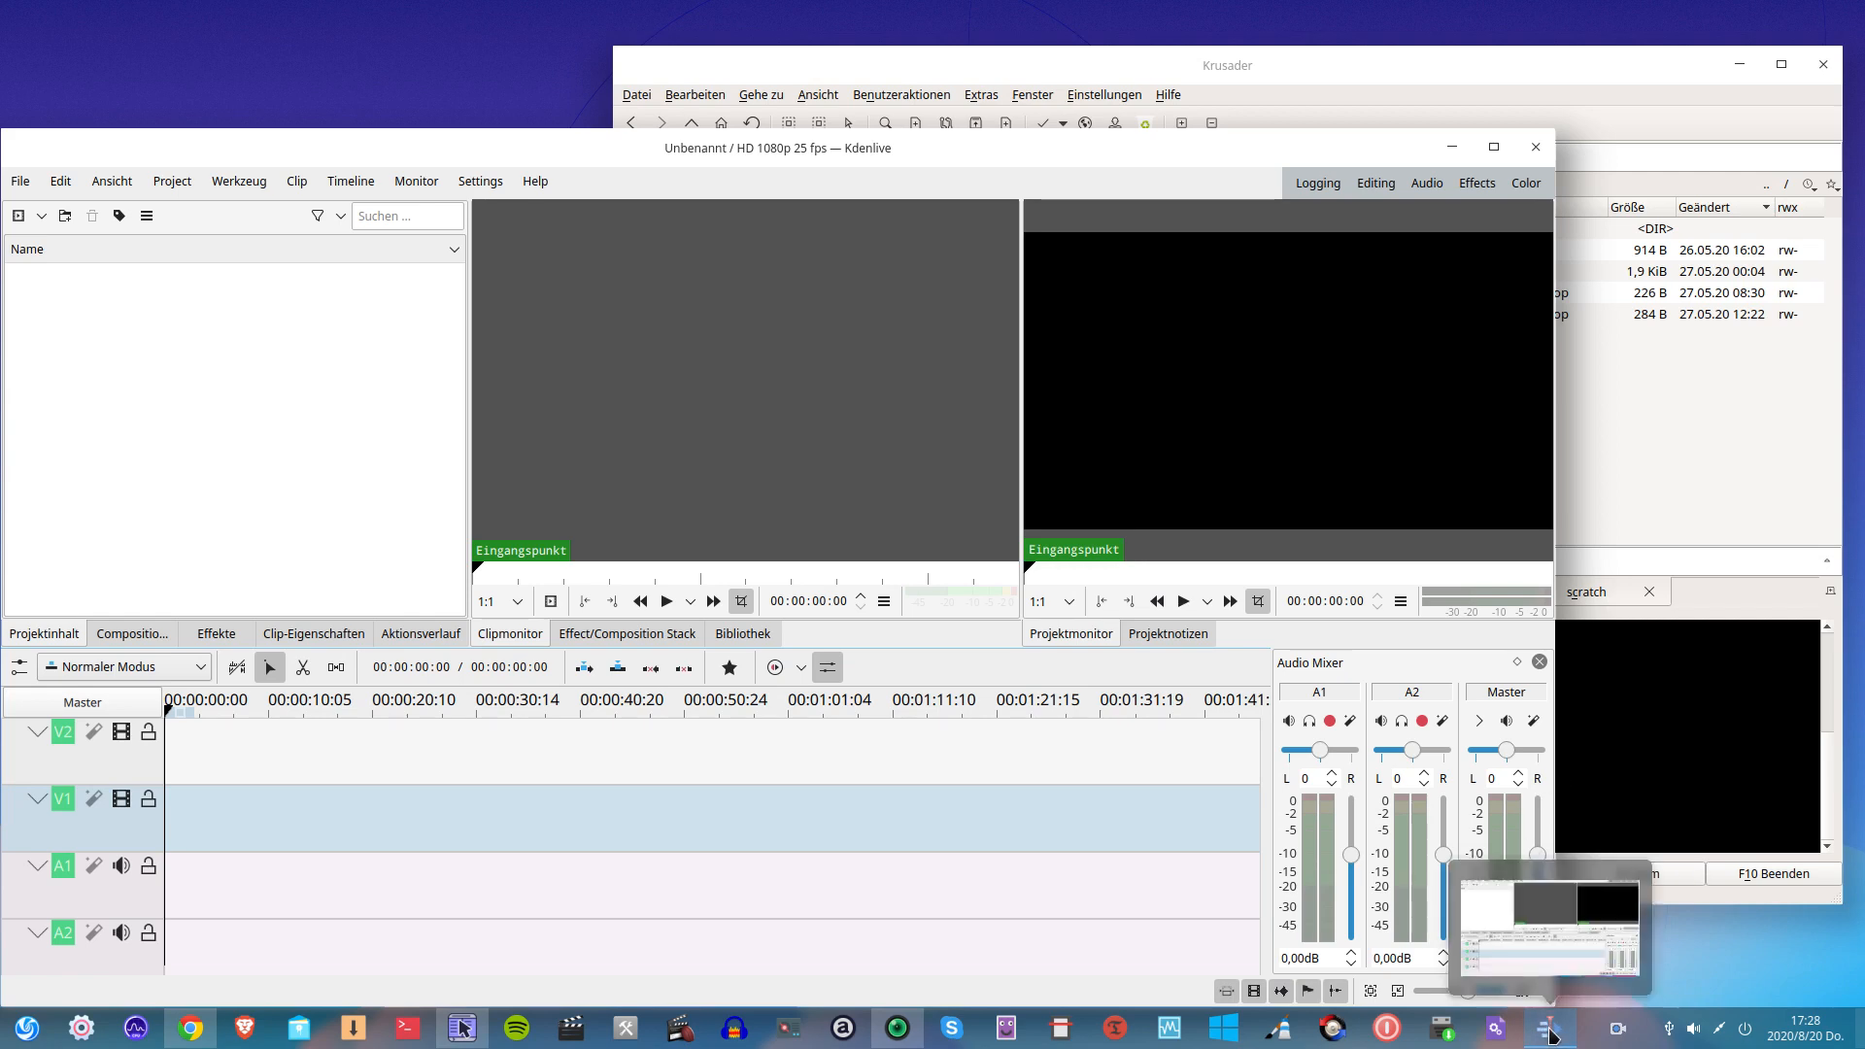
{"action": "right_click", "coordinate": [1552, 1037]}
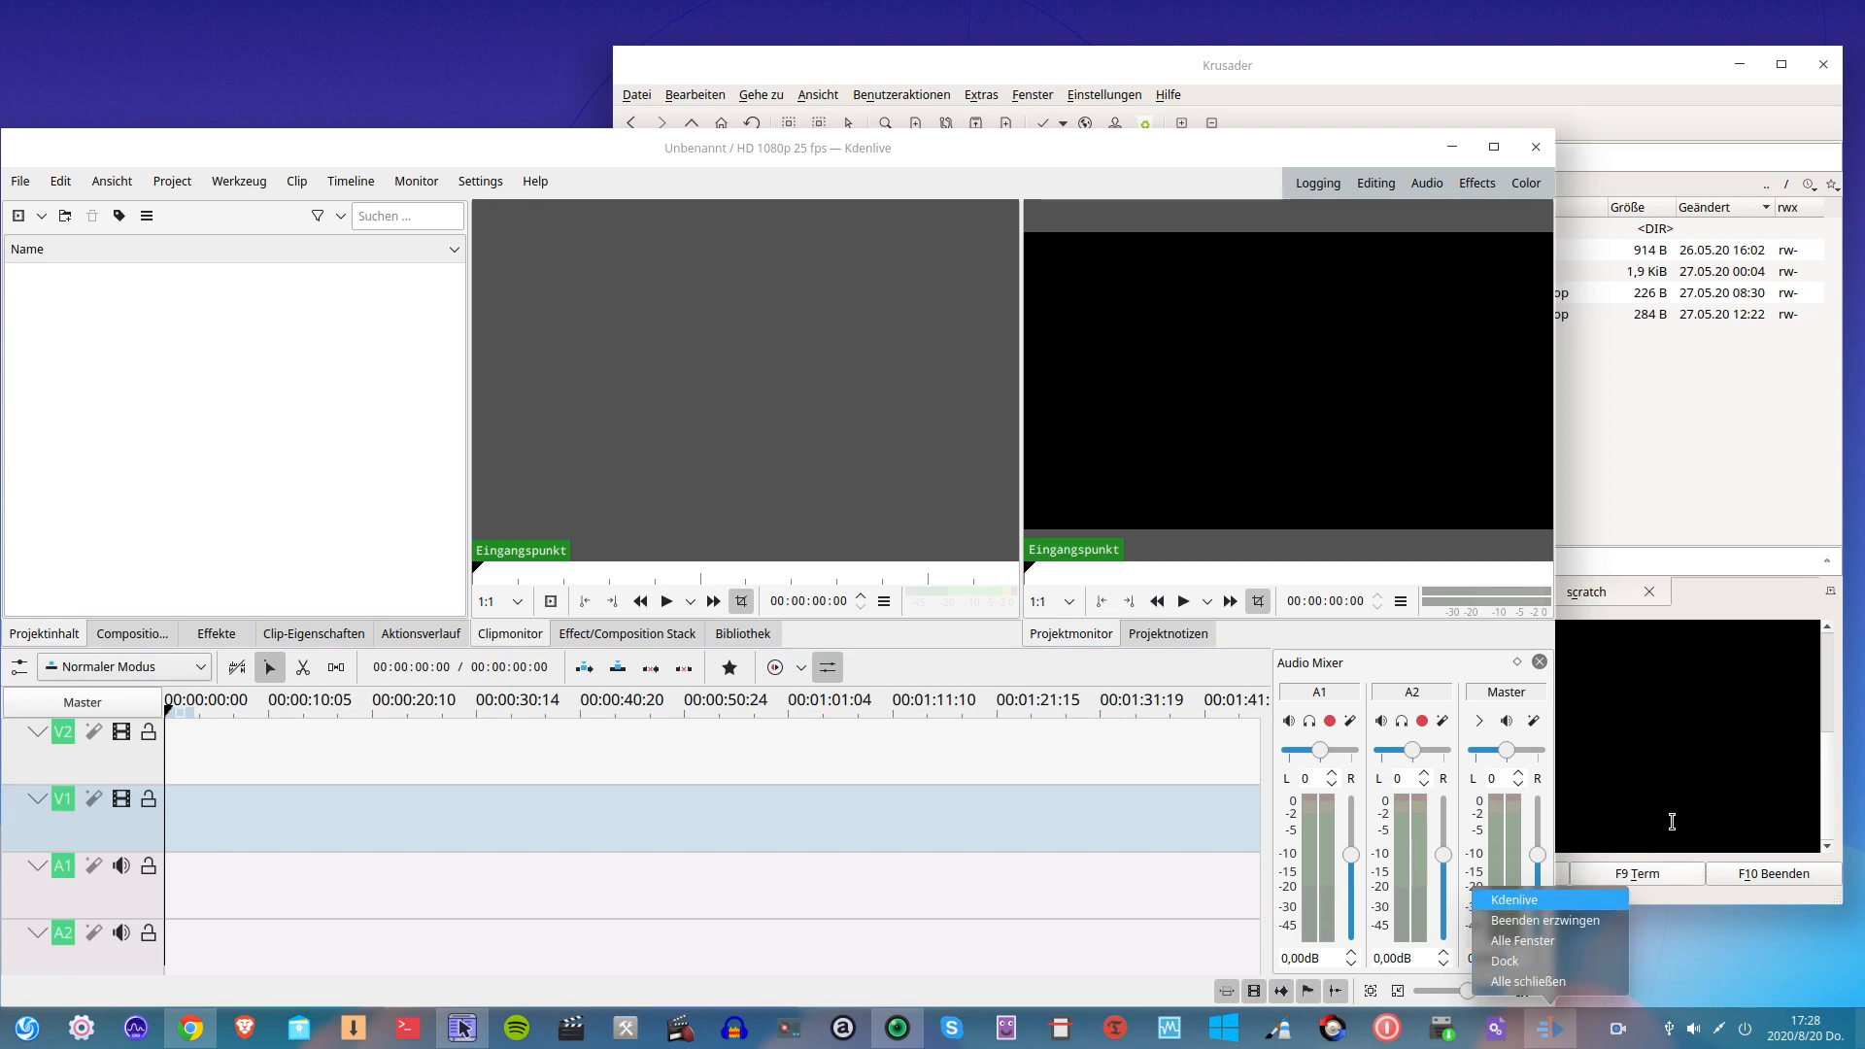
{"action": "left_click", "coordinate": [1665, 778]}
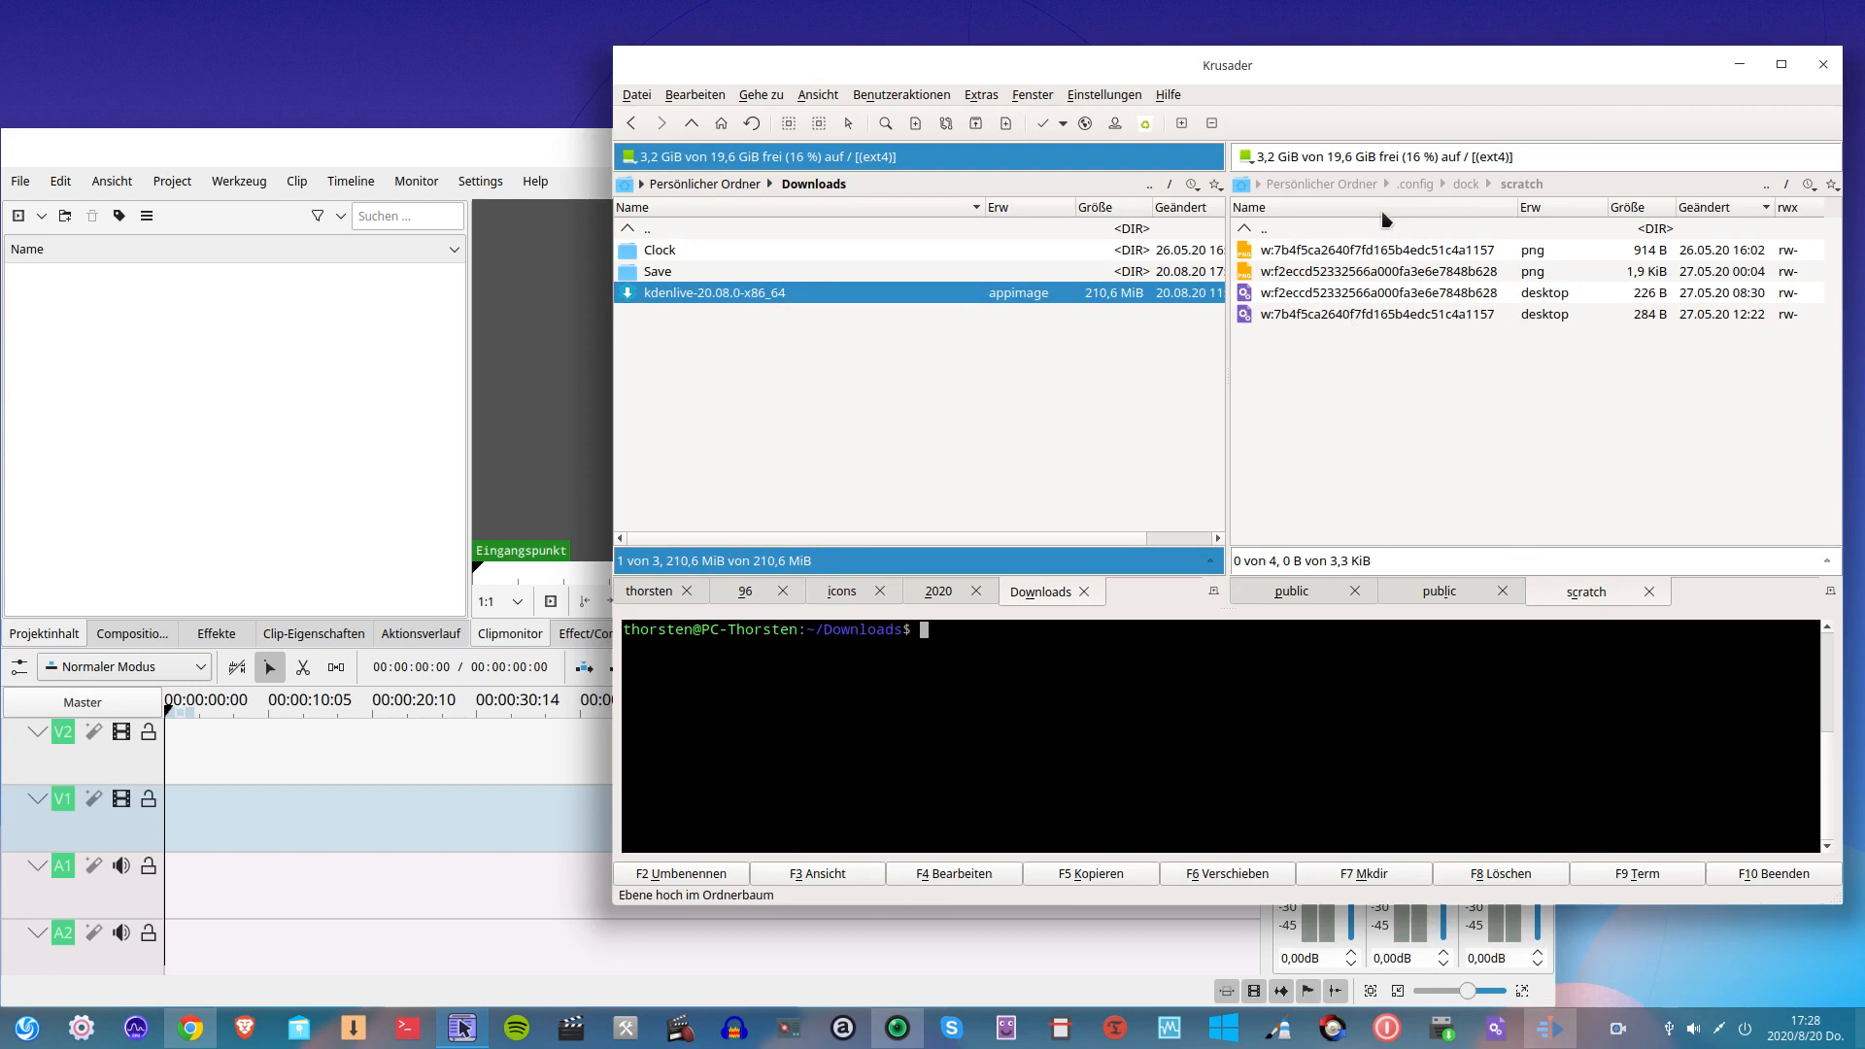
Move the Kdenlive window aside and examine the .config/dock/scratch folder and its parent in Krusader.
{"action": "left_click_drag", "start_coordinate": [566, 162], "coordinate": [175, 136]}
{"action": "left_click", "coordinate": [1489, 76]}
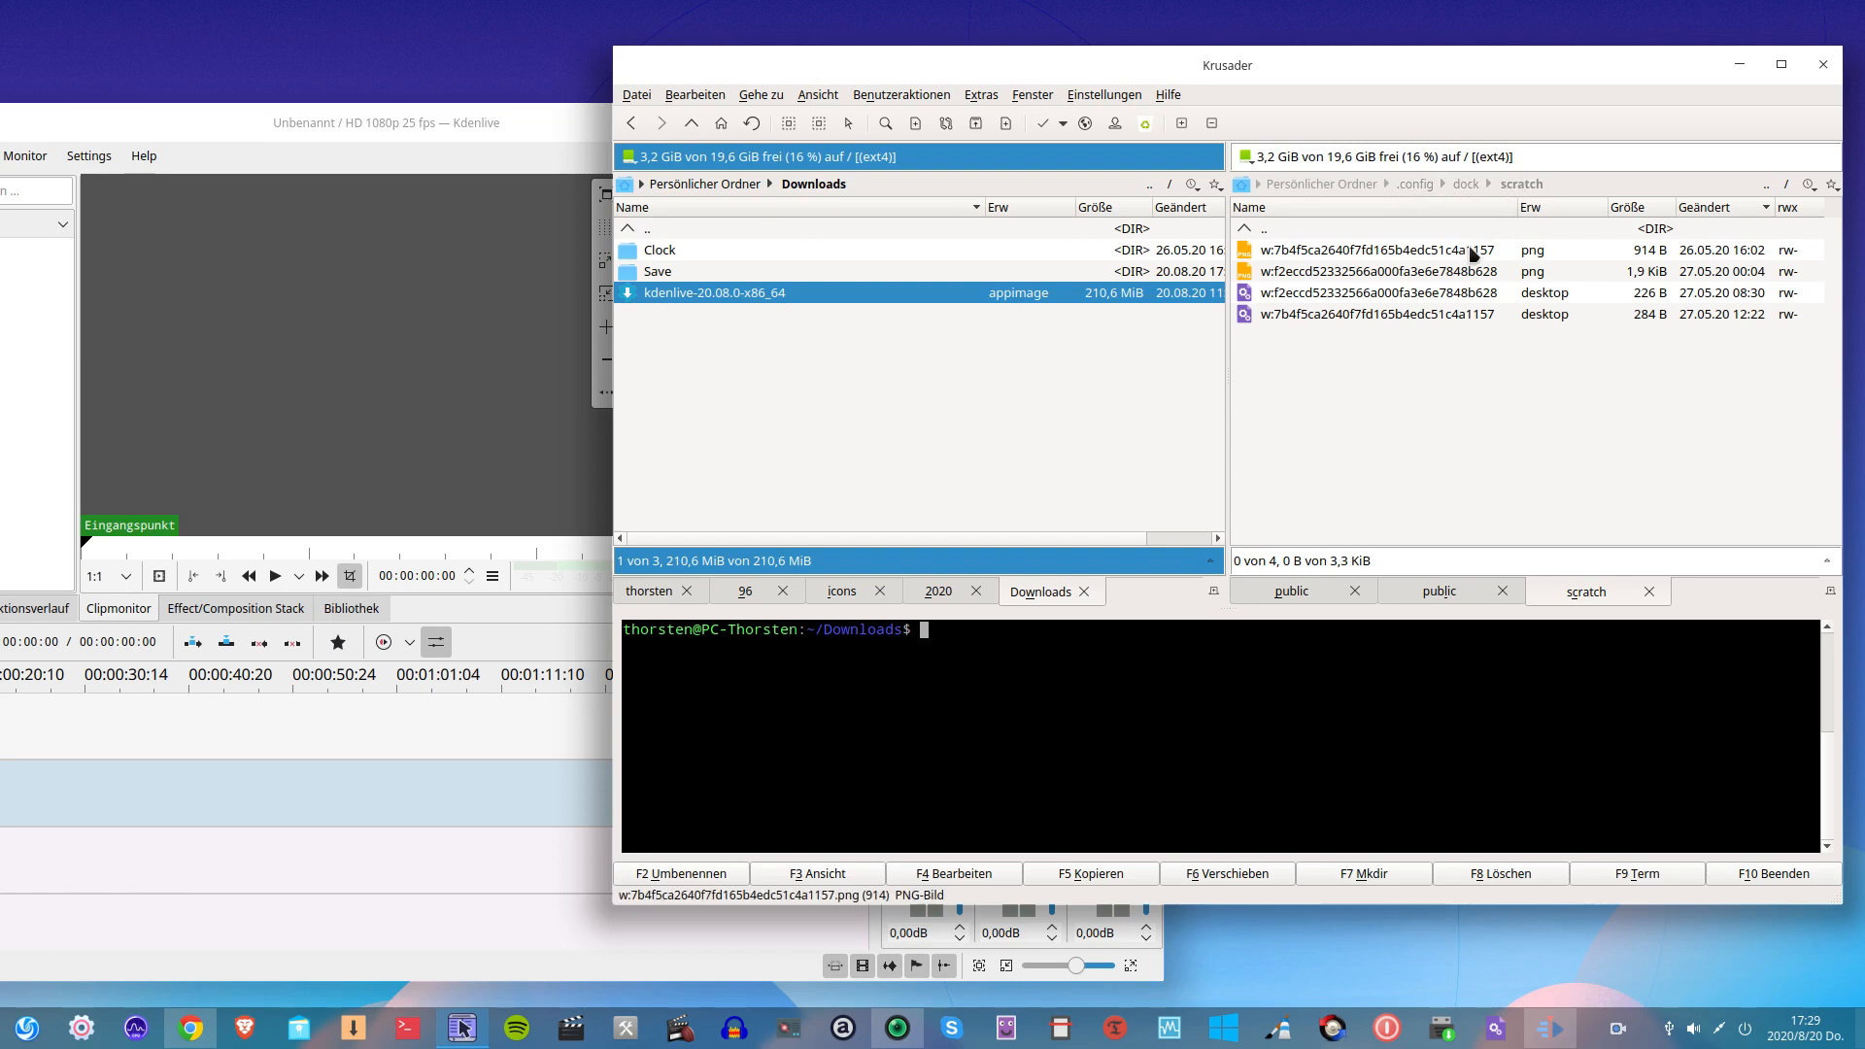
{"action": "left_click", "coordinate": [1400, 462]}
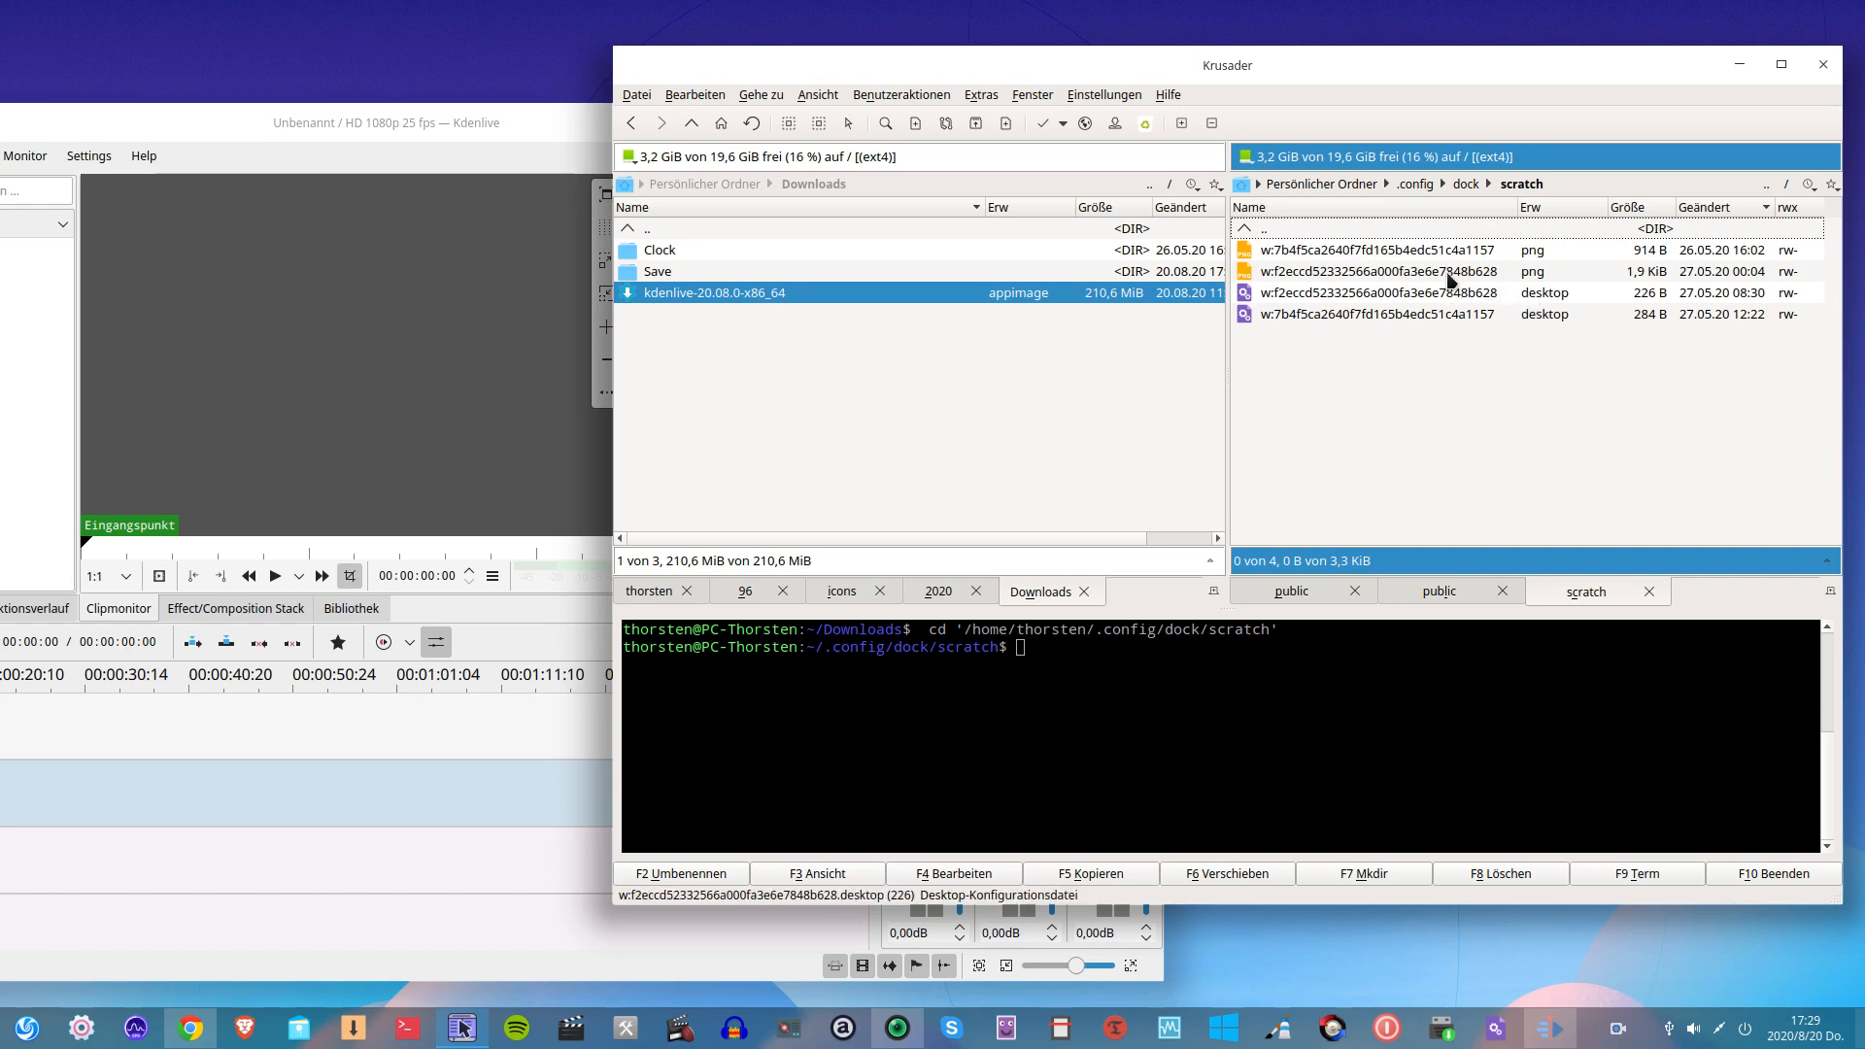
{"action": "double_click", "coordinate": [1347, 232]}
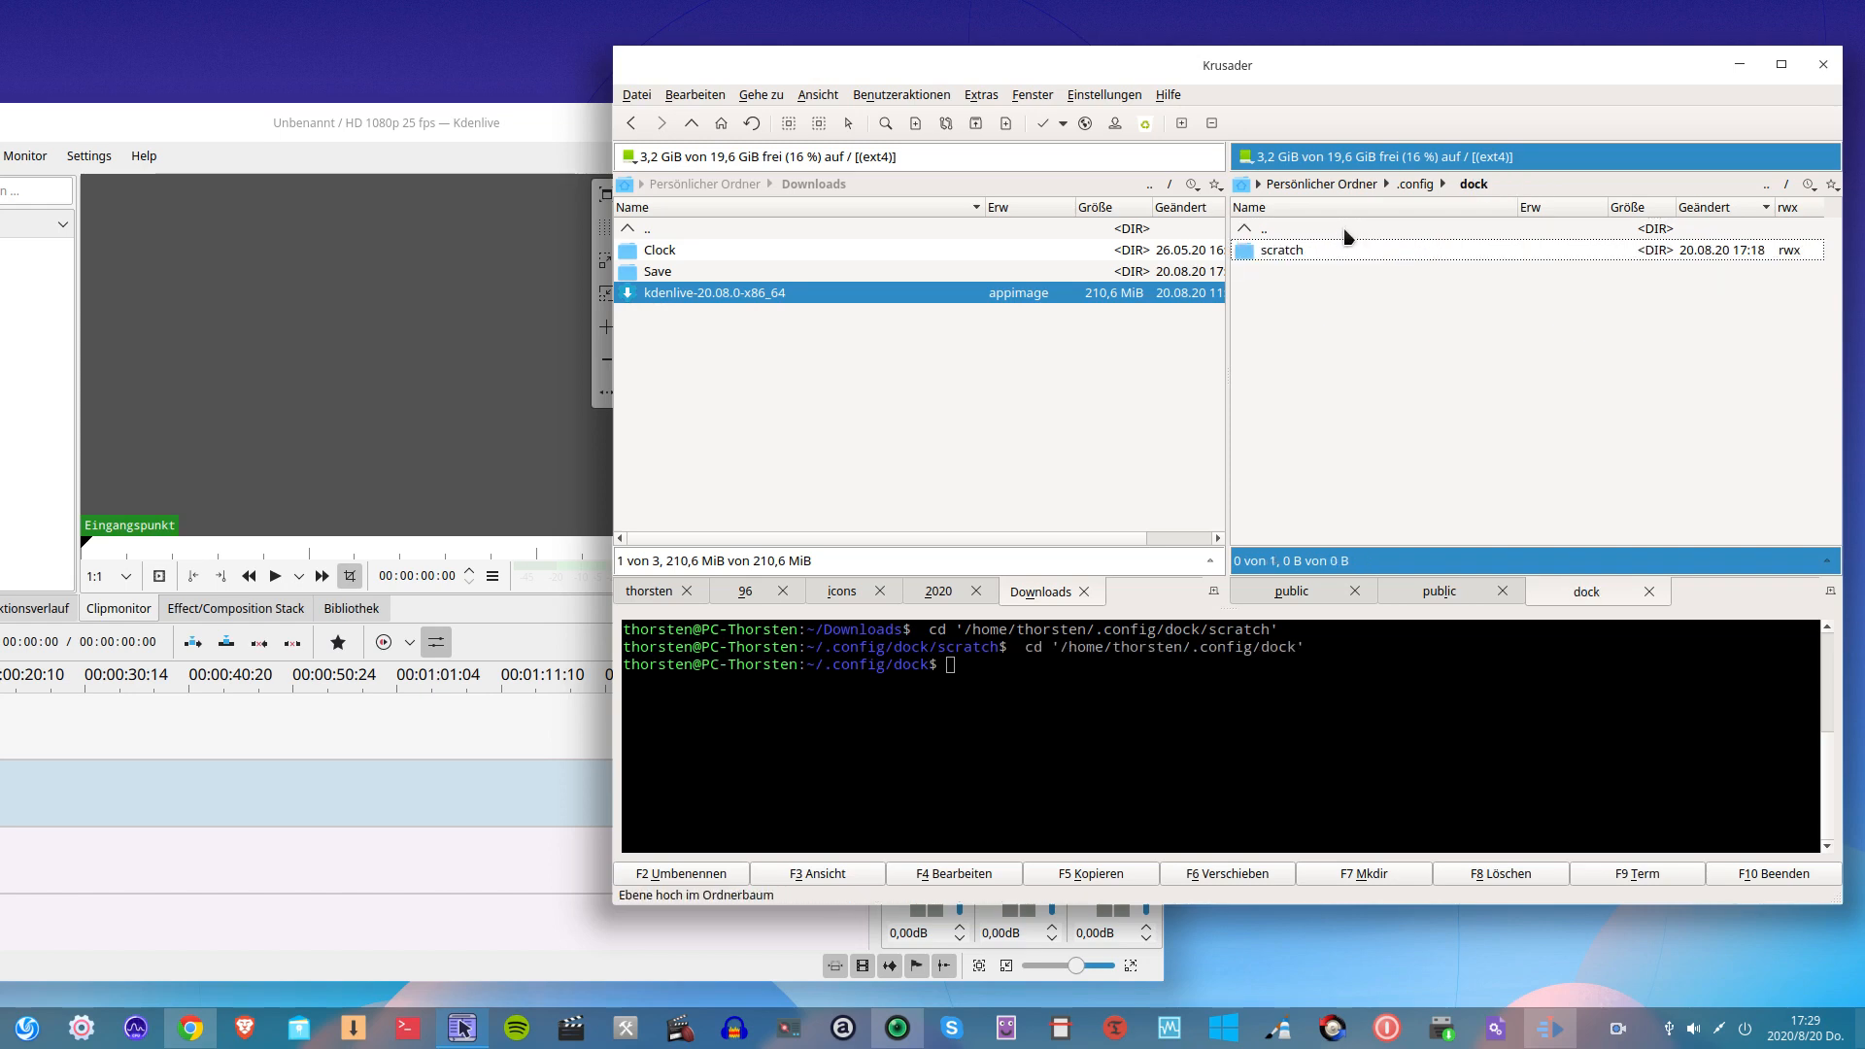
{"action": "double_click", "coordinate": [1290, 253]}
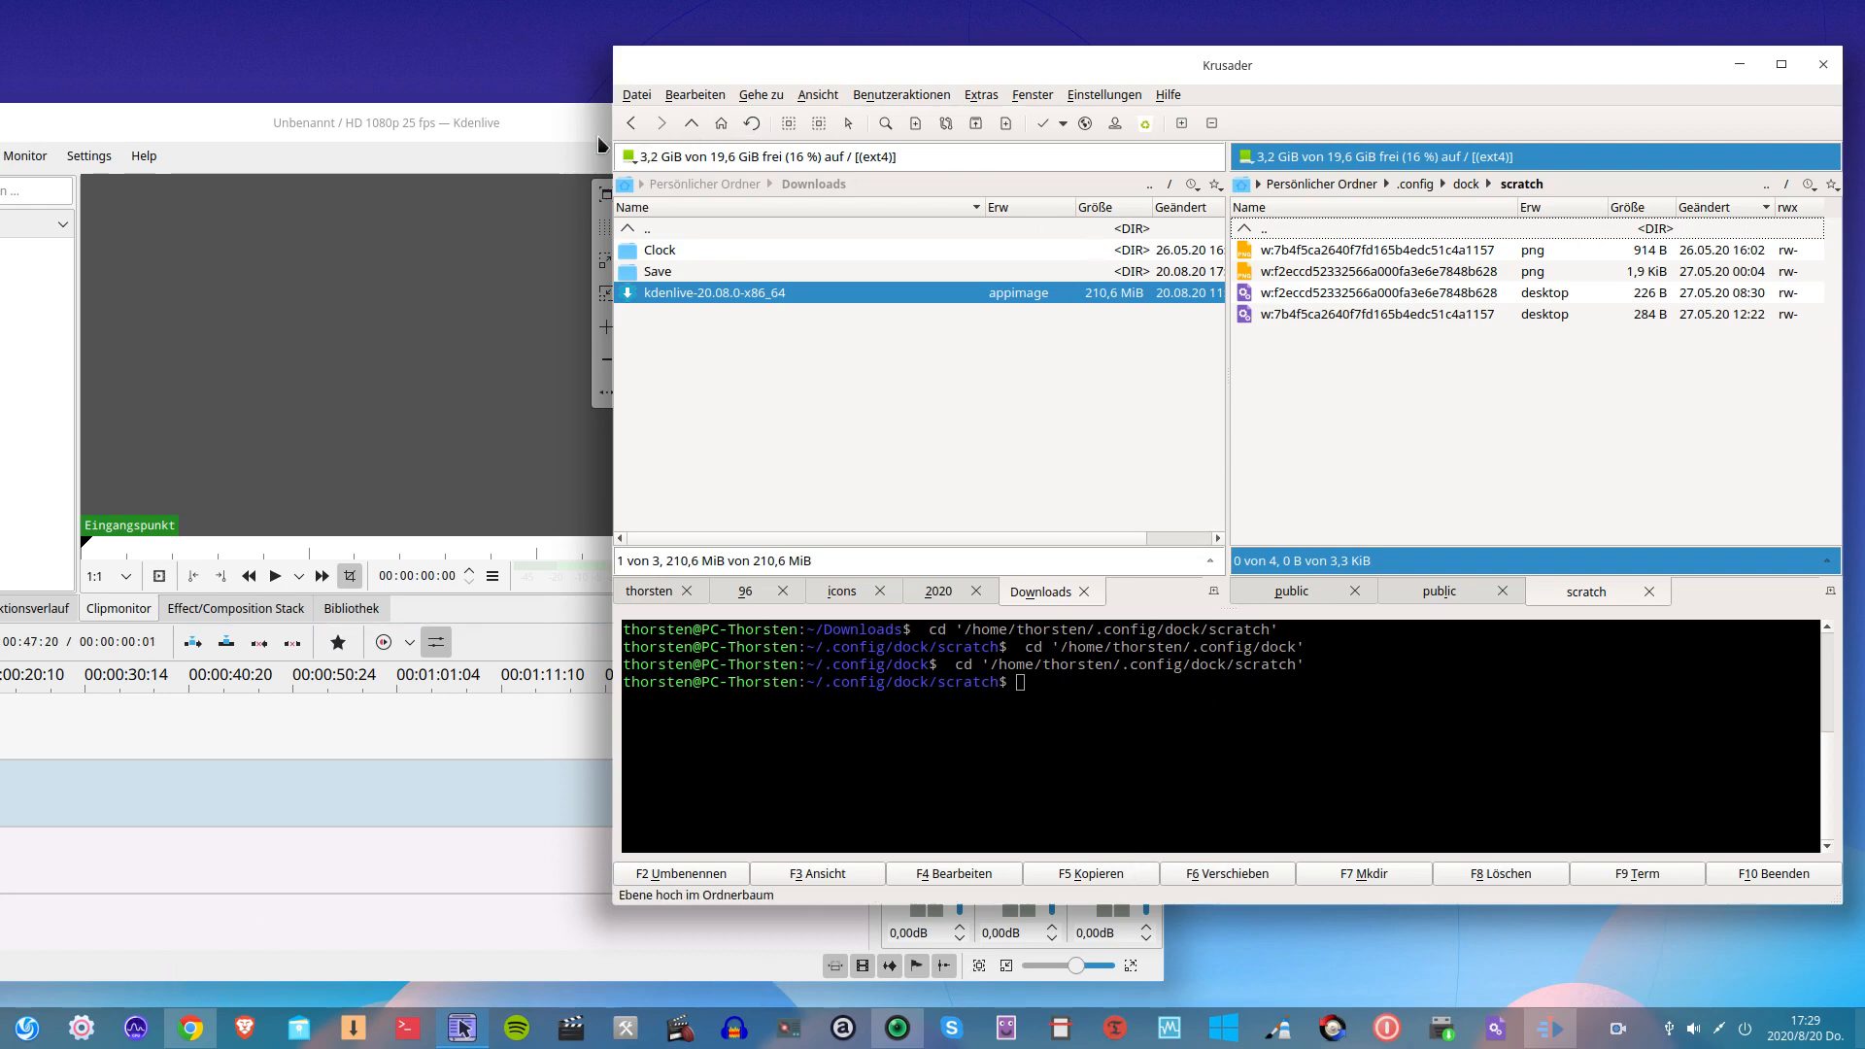
{"action": "mouse_move", "coordinate": [578, 132]}
{"action": "left_mouse_down"}
{"action": "mouse_move", "coordinate": [557, 92]}
{"action": "mouse_move", "coordinate": [754, 113]}
{"action": "mouse_move", "coordinate": [594, 108]}
{"action": "left_mouse_up"}
{"action": "left_click", "coordinate": [1124, 66]}
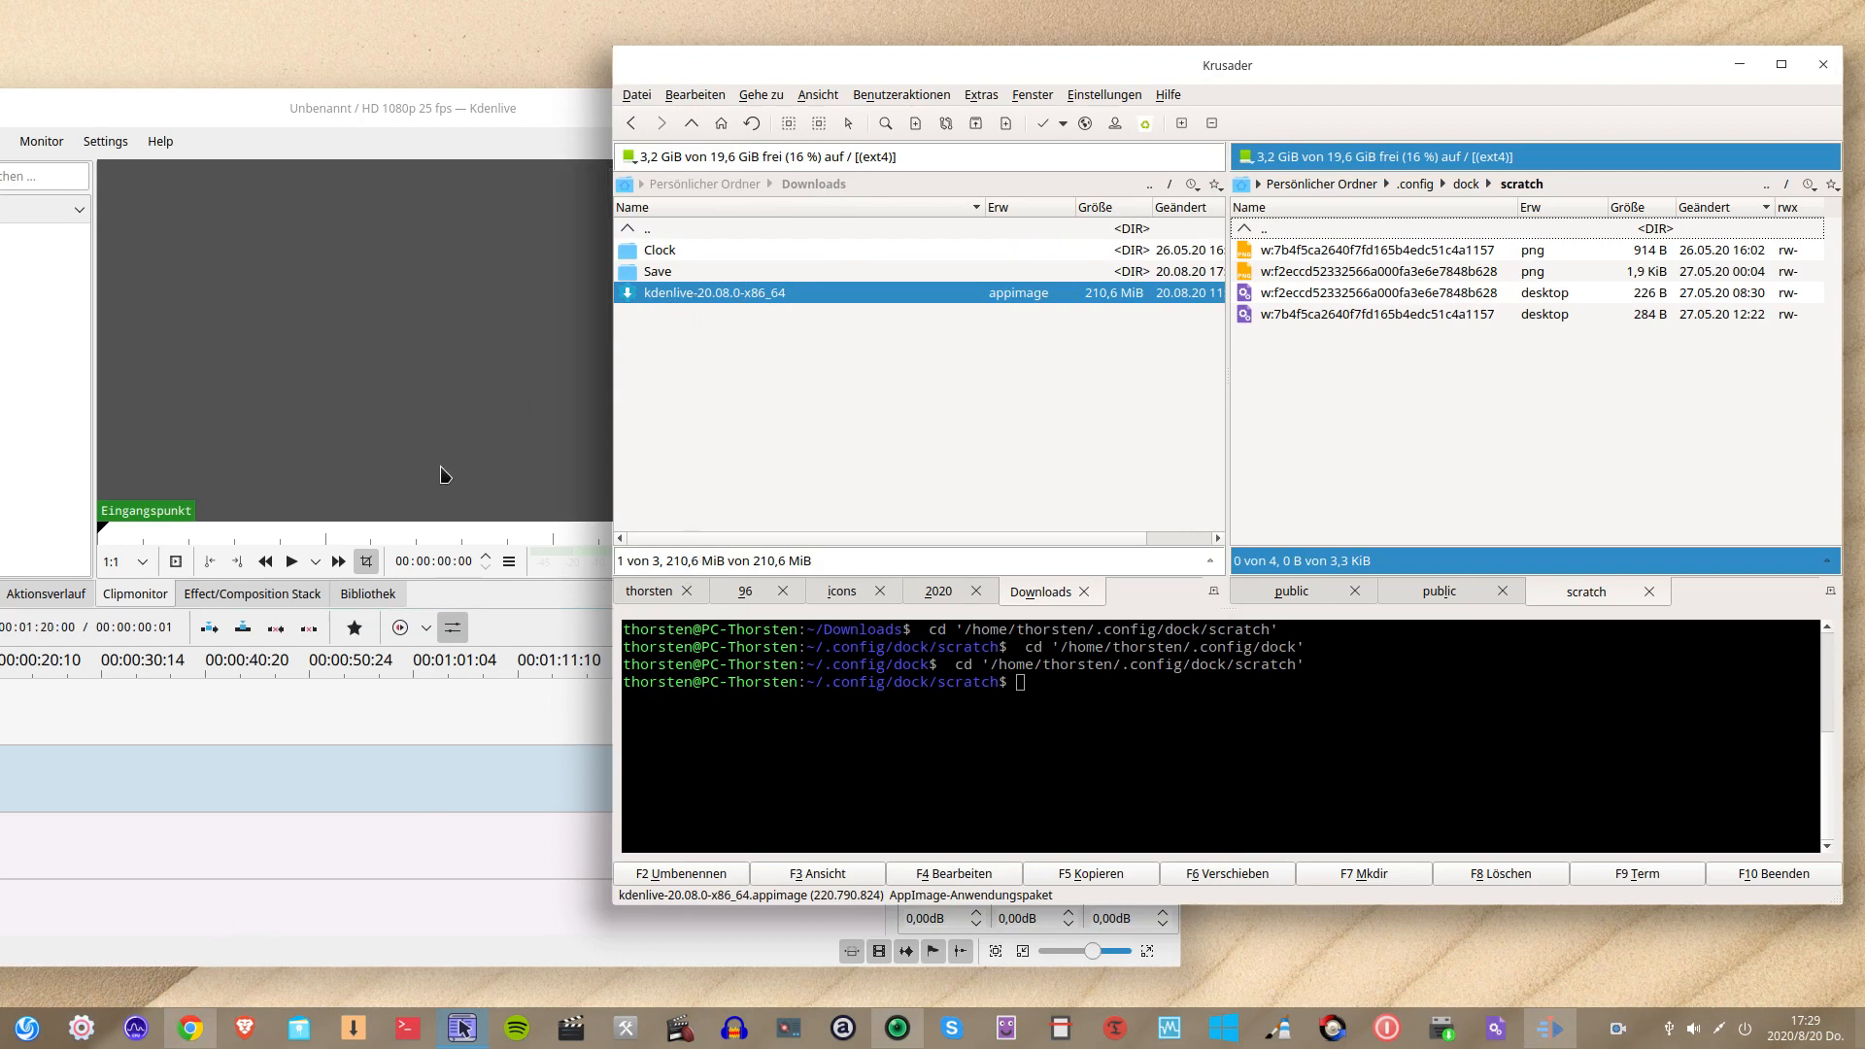
Pin the running Kdenlive to the dock with its Dock option.
{"action": "left_click", "coordinate": [25, 1031]}
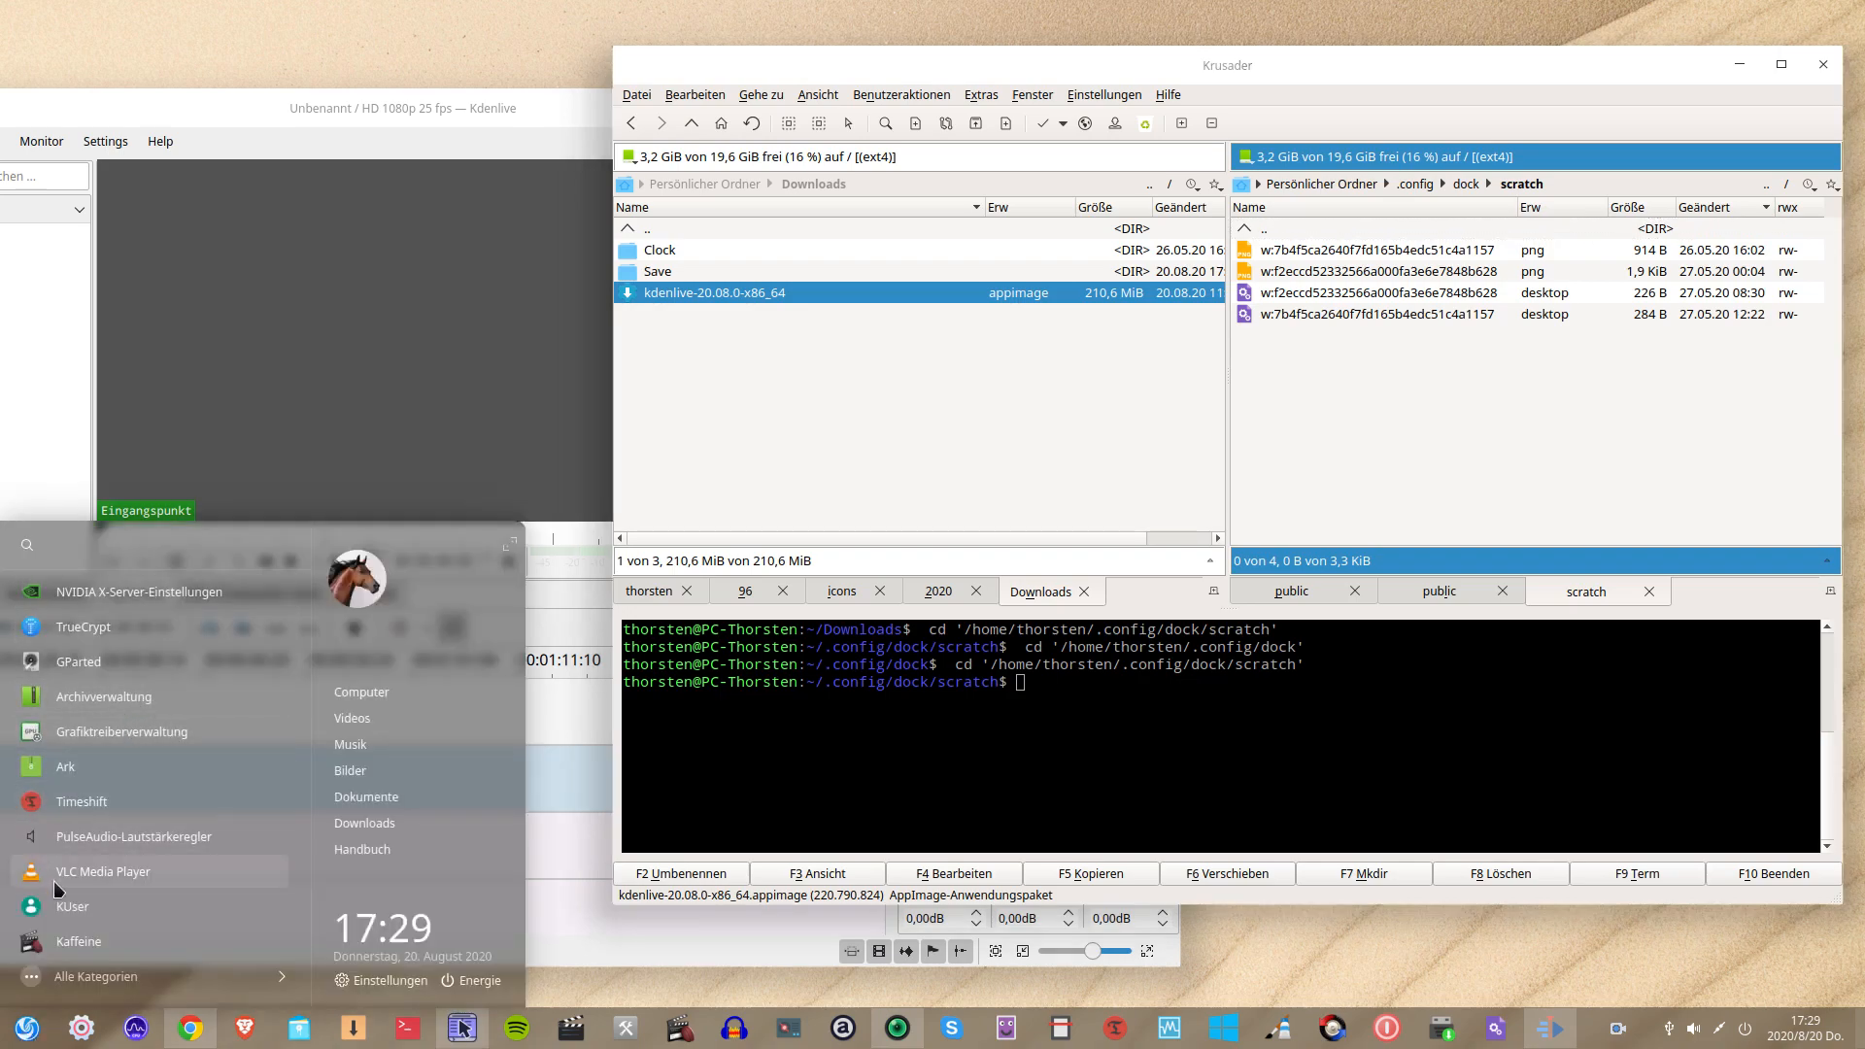
{"action": "left_click", "coordinate": [895, 450]}
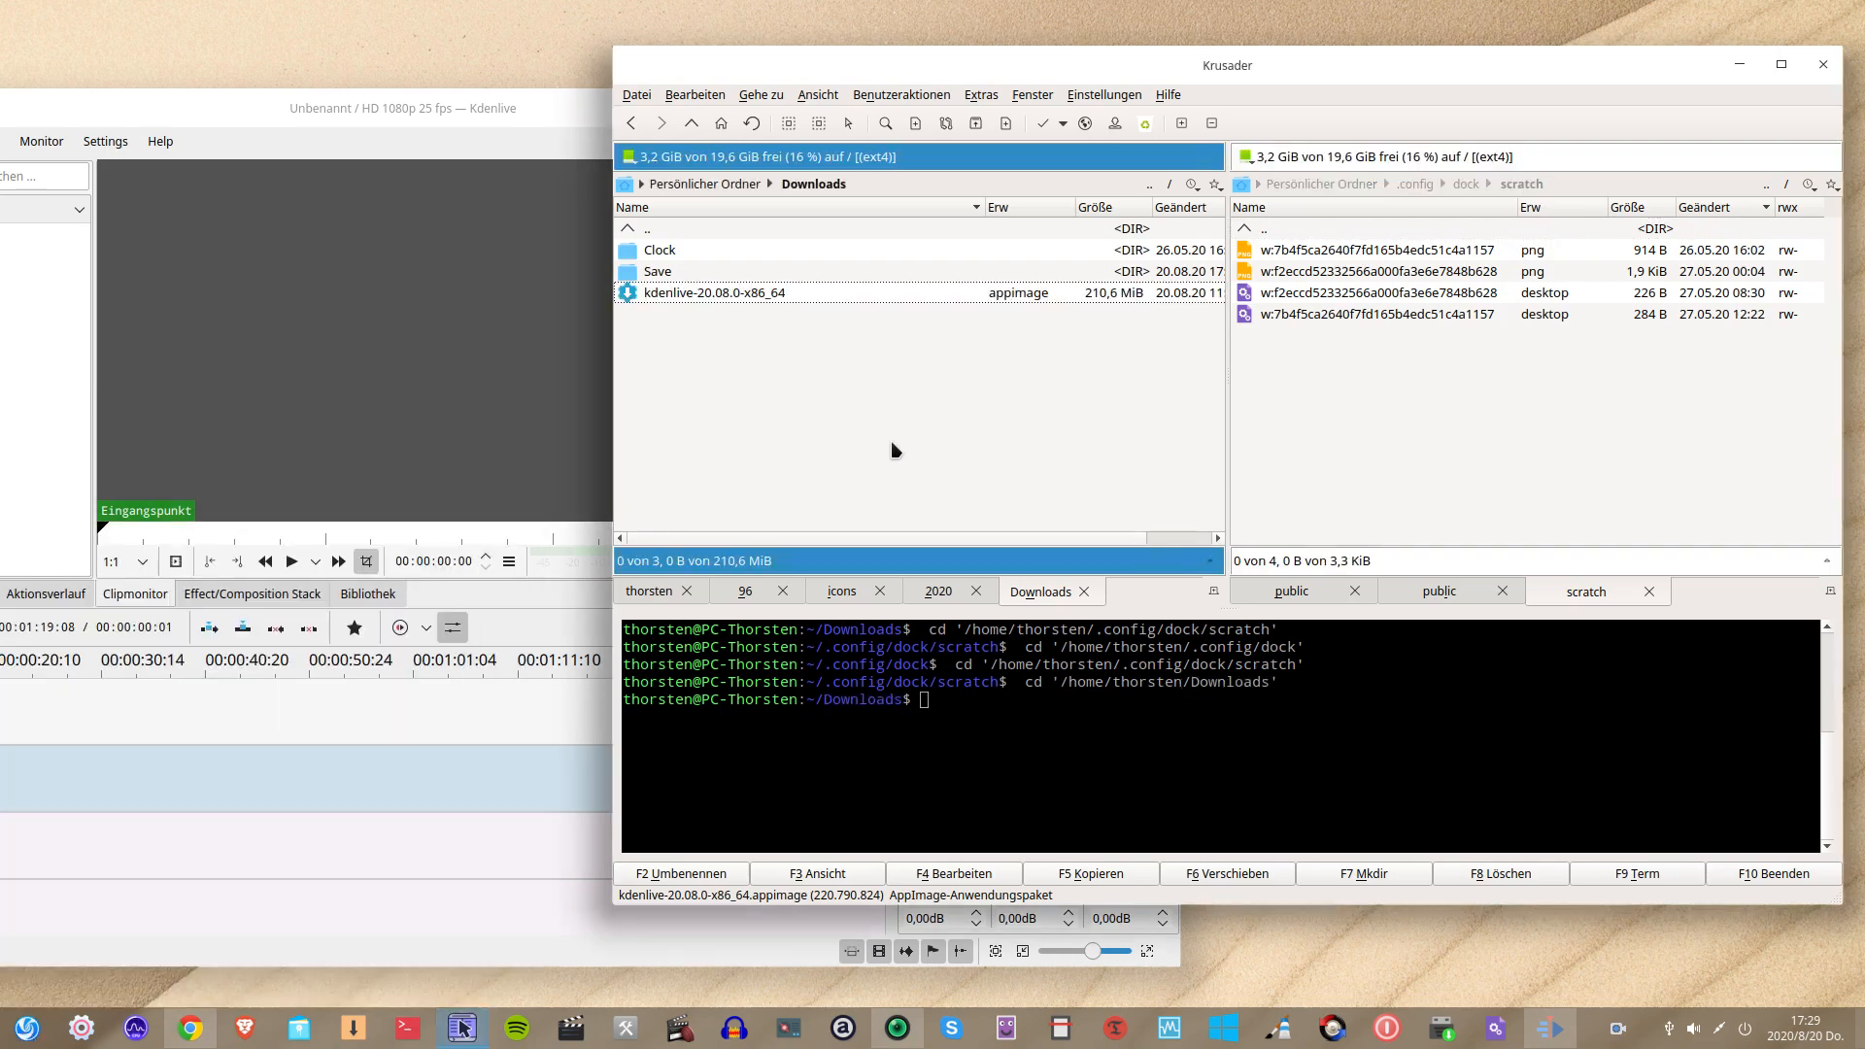
{"action": "right_click", "coordinate": [1545, 1026]}
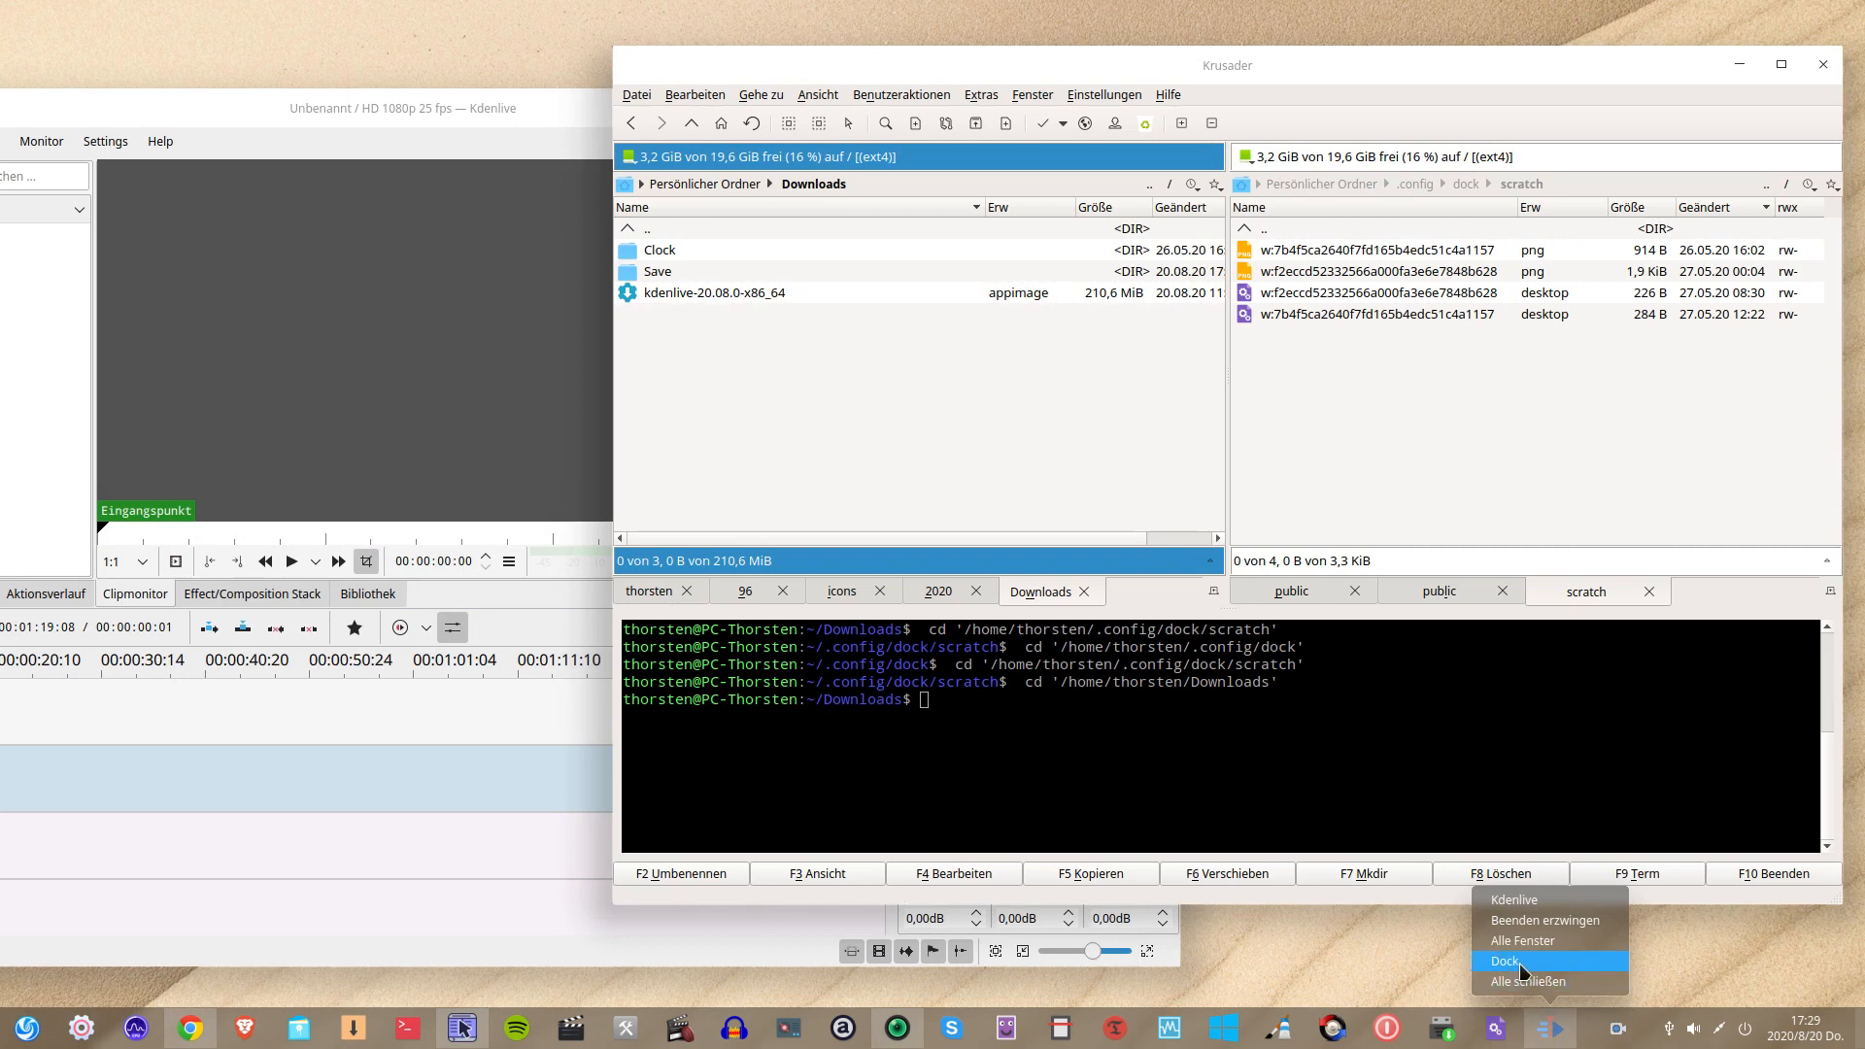
{"action": "left_click", "coordinate": [1521, 967]}
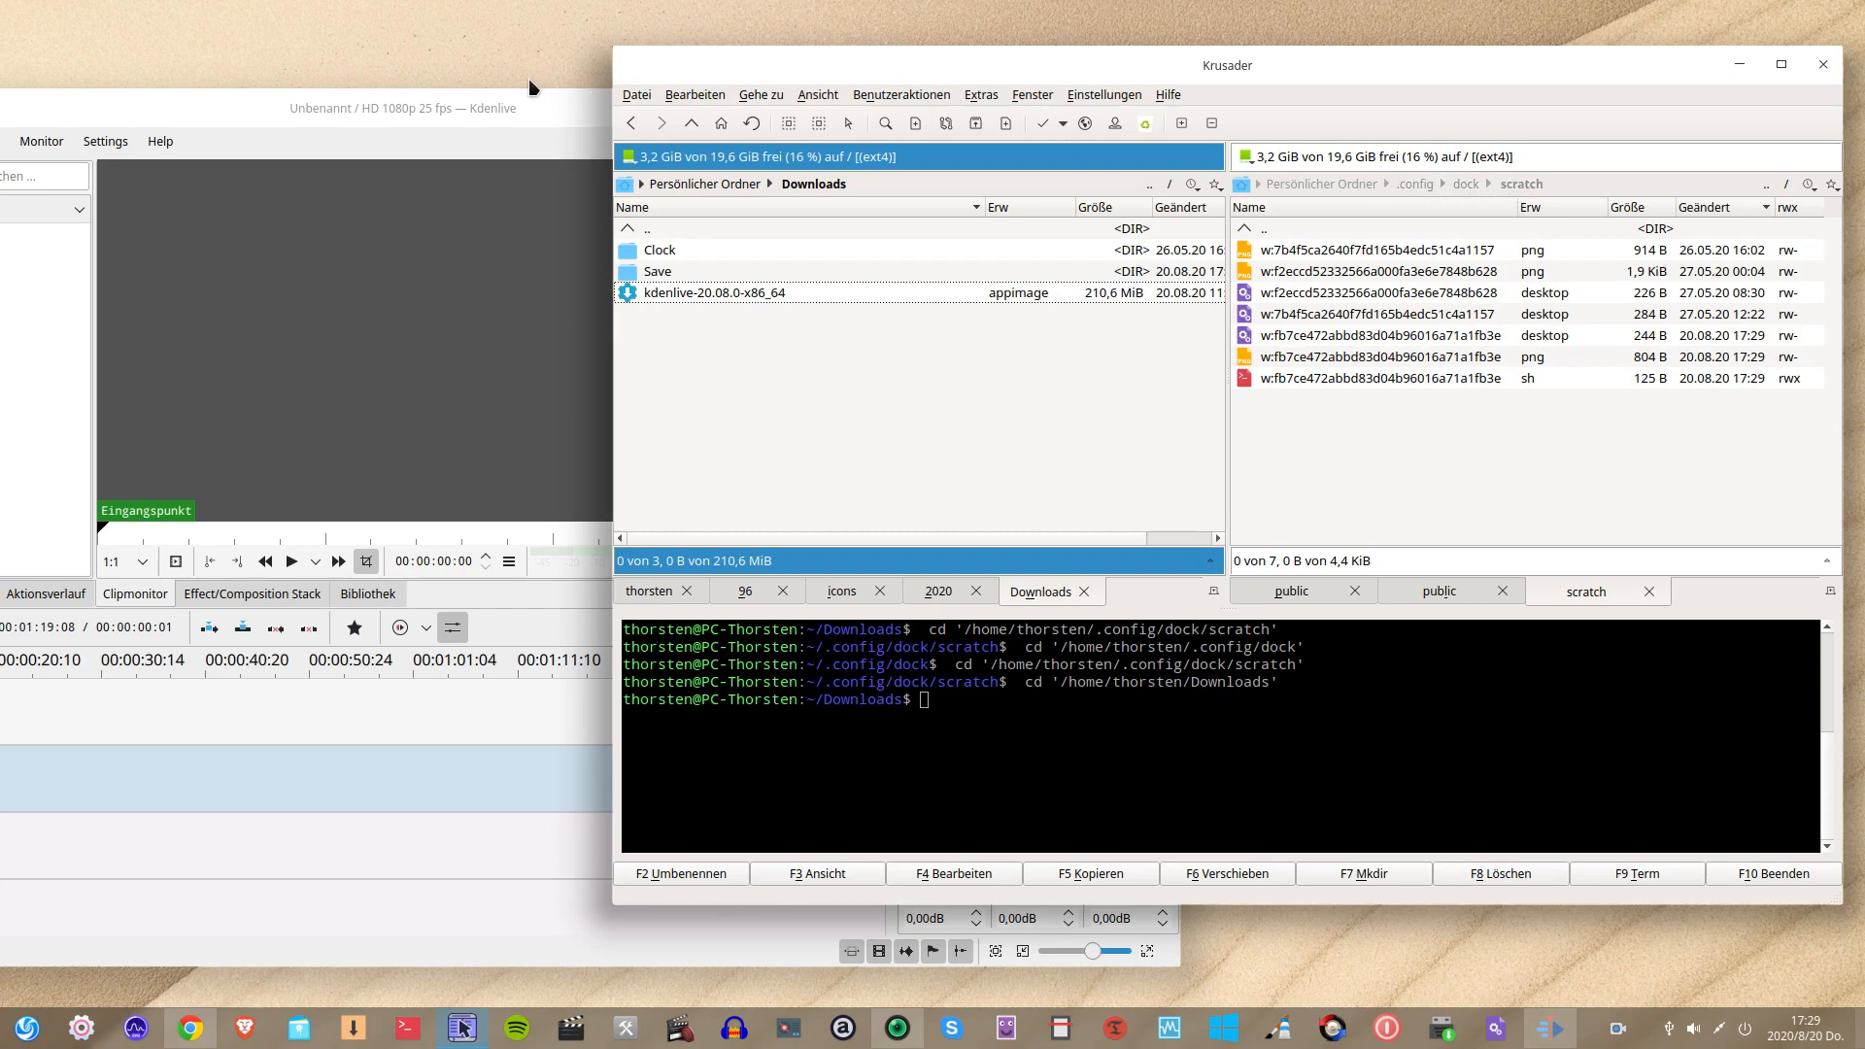
Close Kdenlive and try to start it again from its pinned dock icon.
{"action": "left_click_drag", "start_coordinate": [535, 109], "coordinate": [939, 95]}
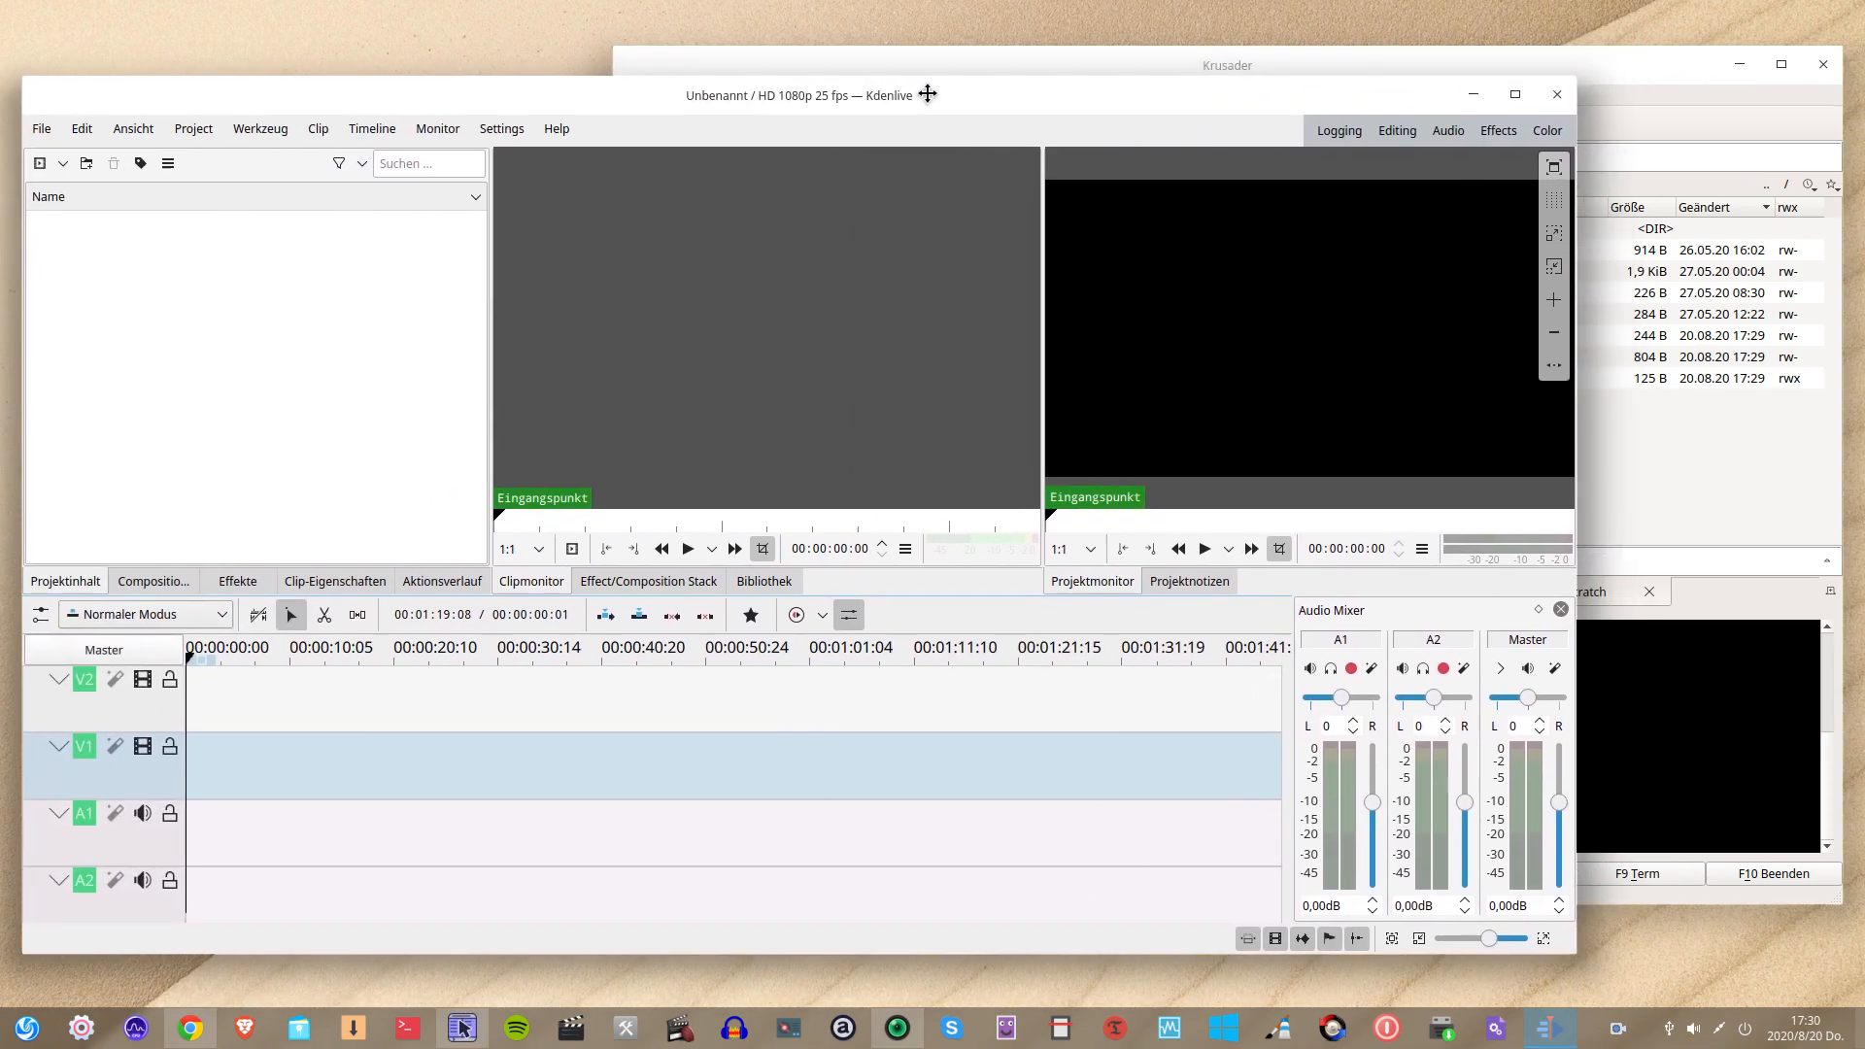
{"action": "left_click", "coordinate": [1558, 97]}
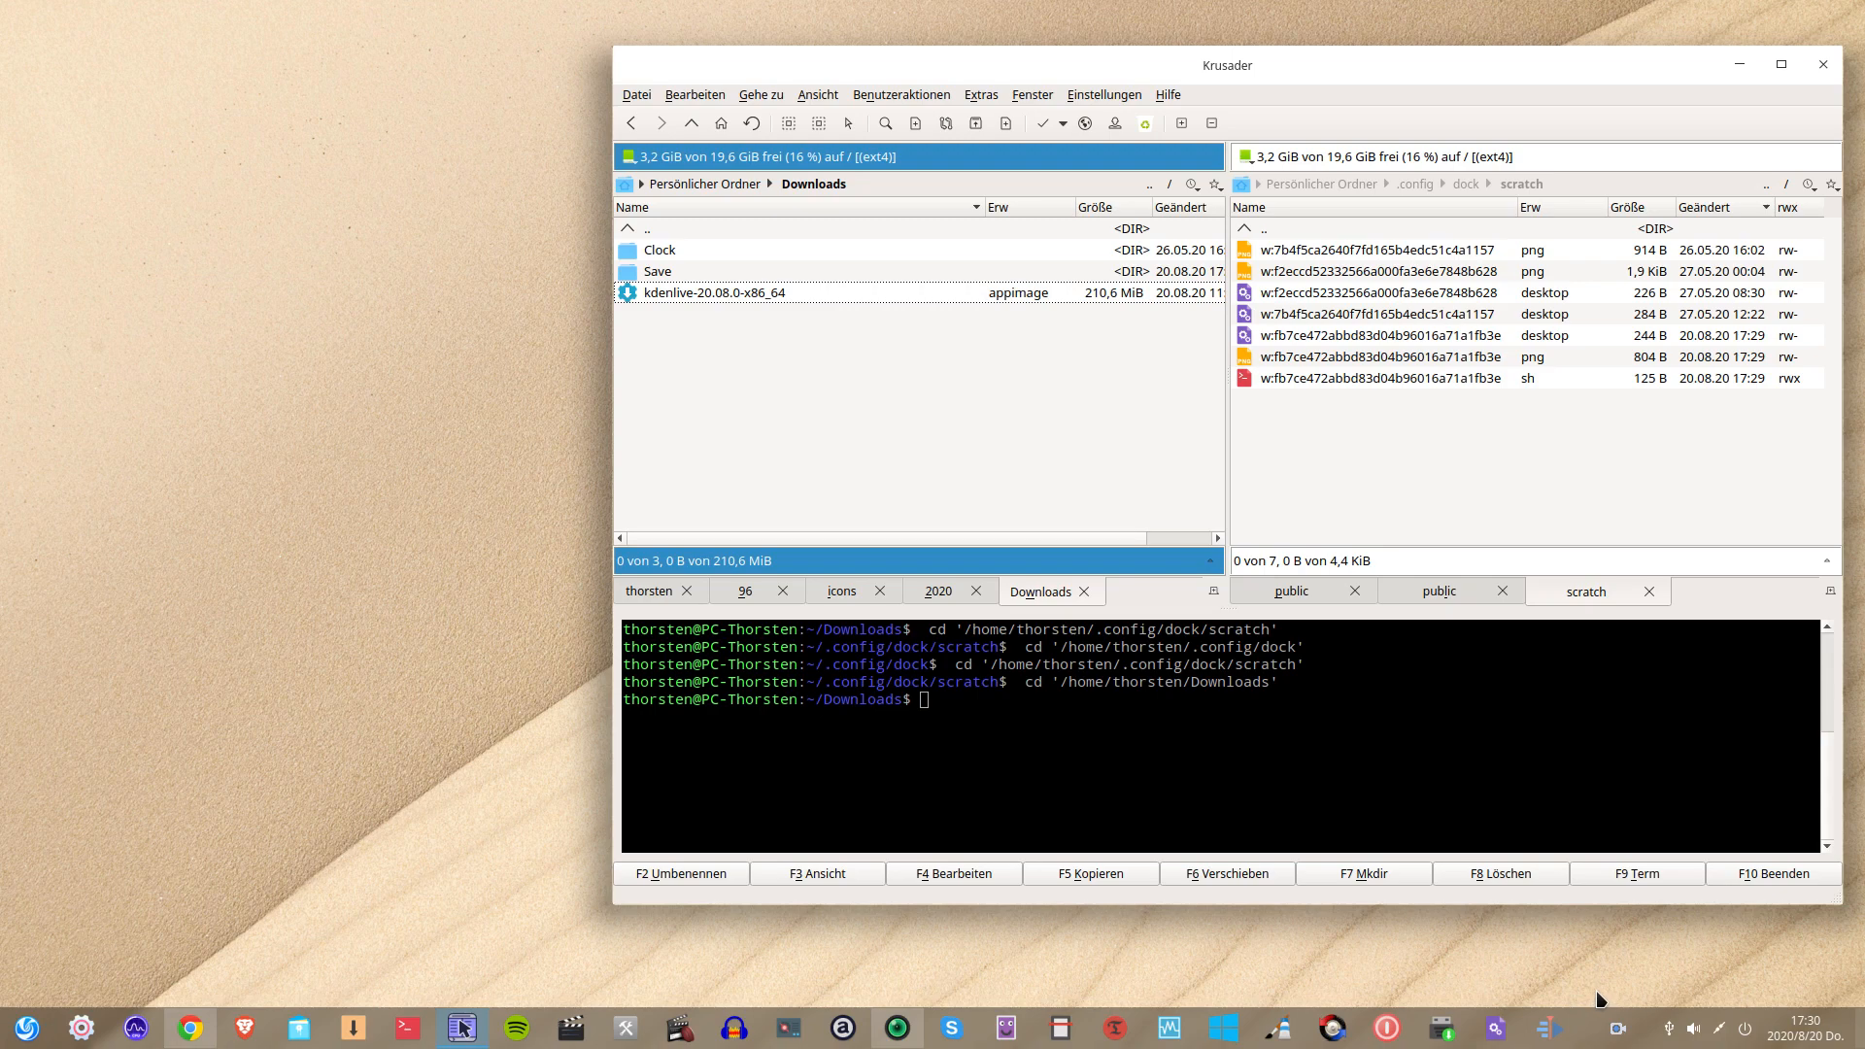
{"action": "left_click", "coordinate": [1553, 1028]}
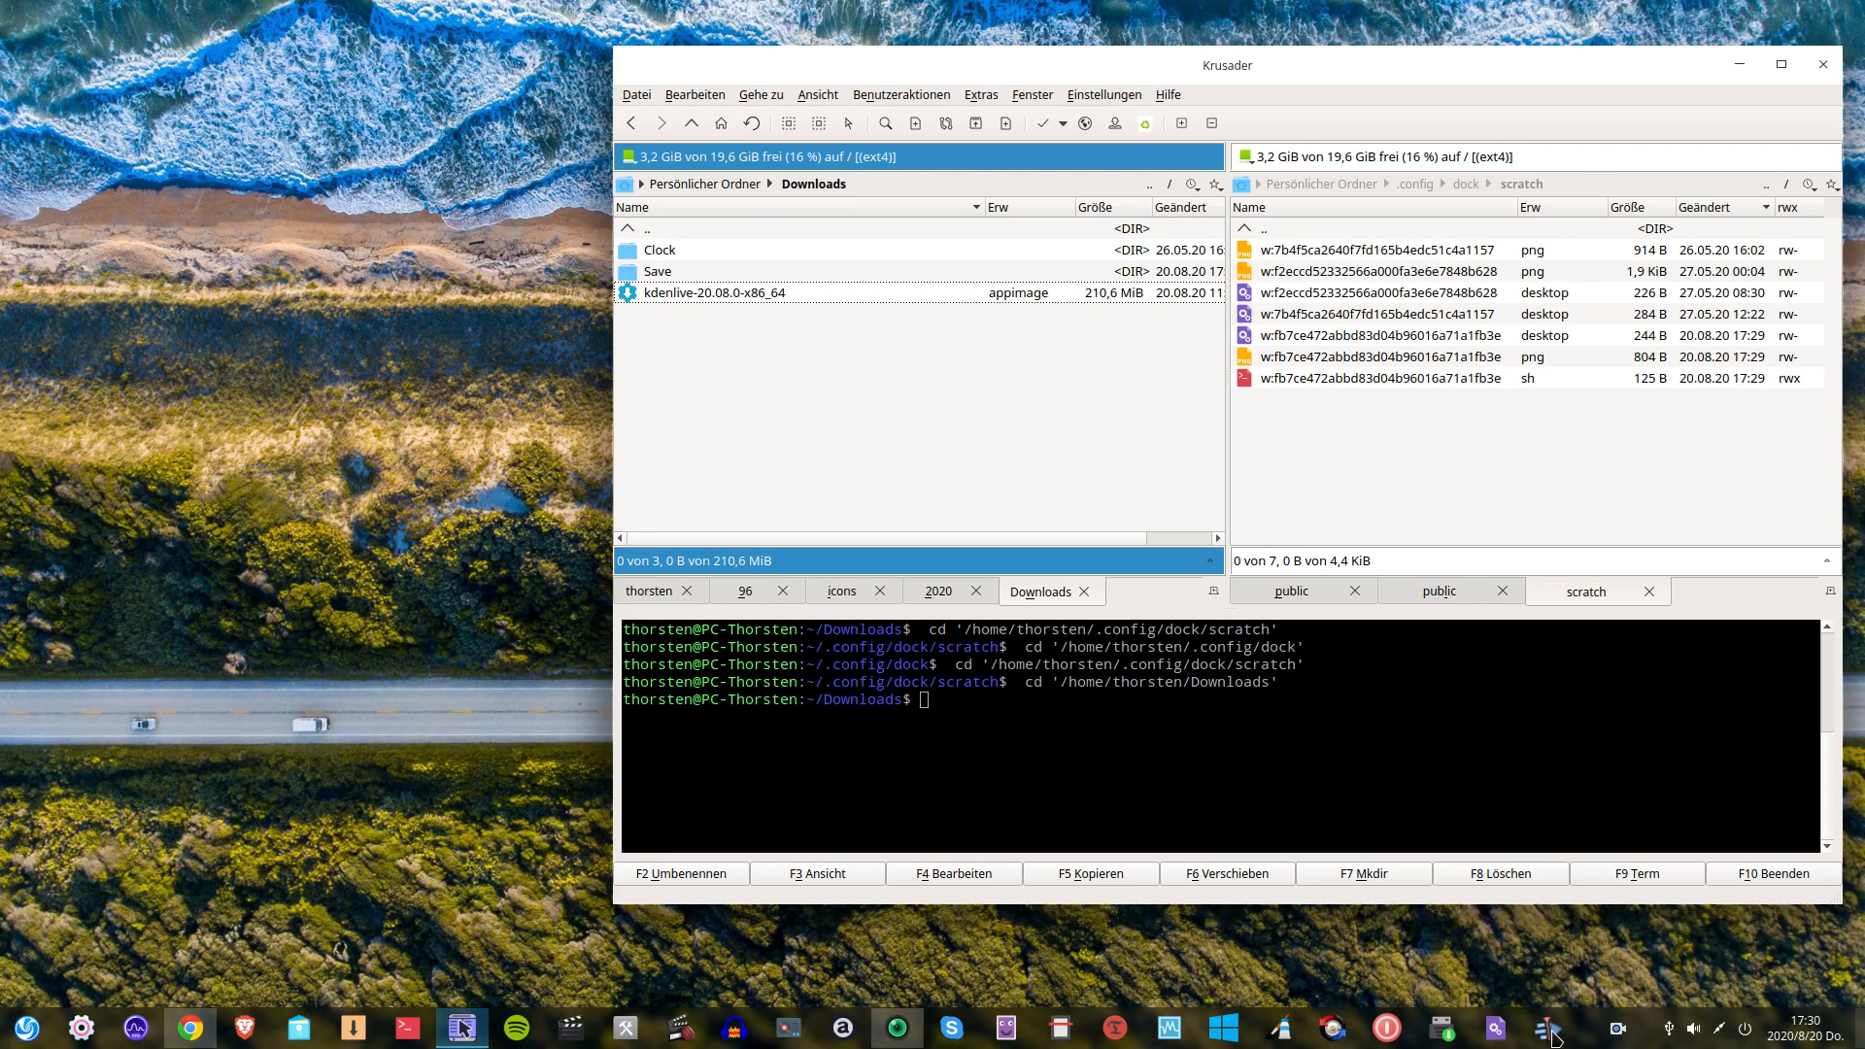
Open w:fb7ce472abbd83d04b96016a71a1fb3e.desktop from the scratch folder and enlarge its text for reading.
{"action": "left_click", "coordinate": [1395, 339]}
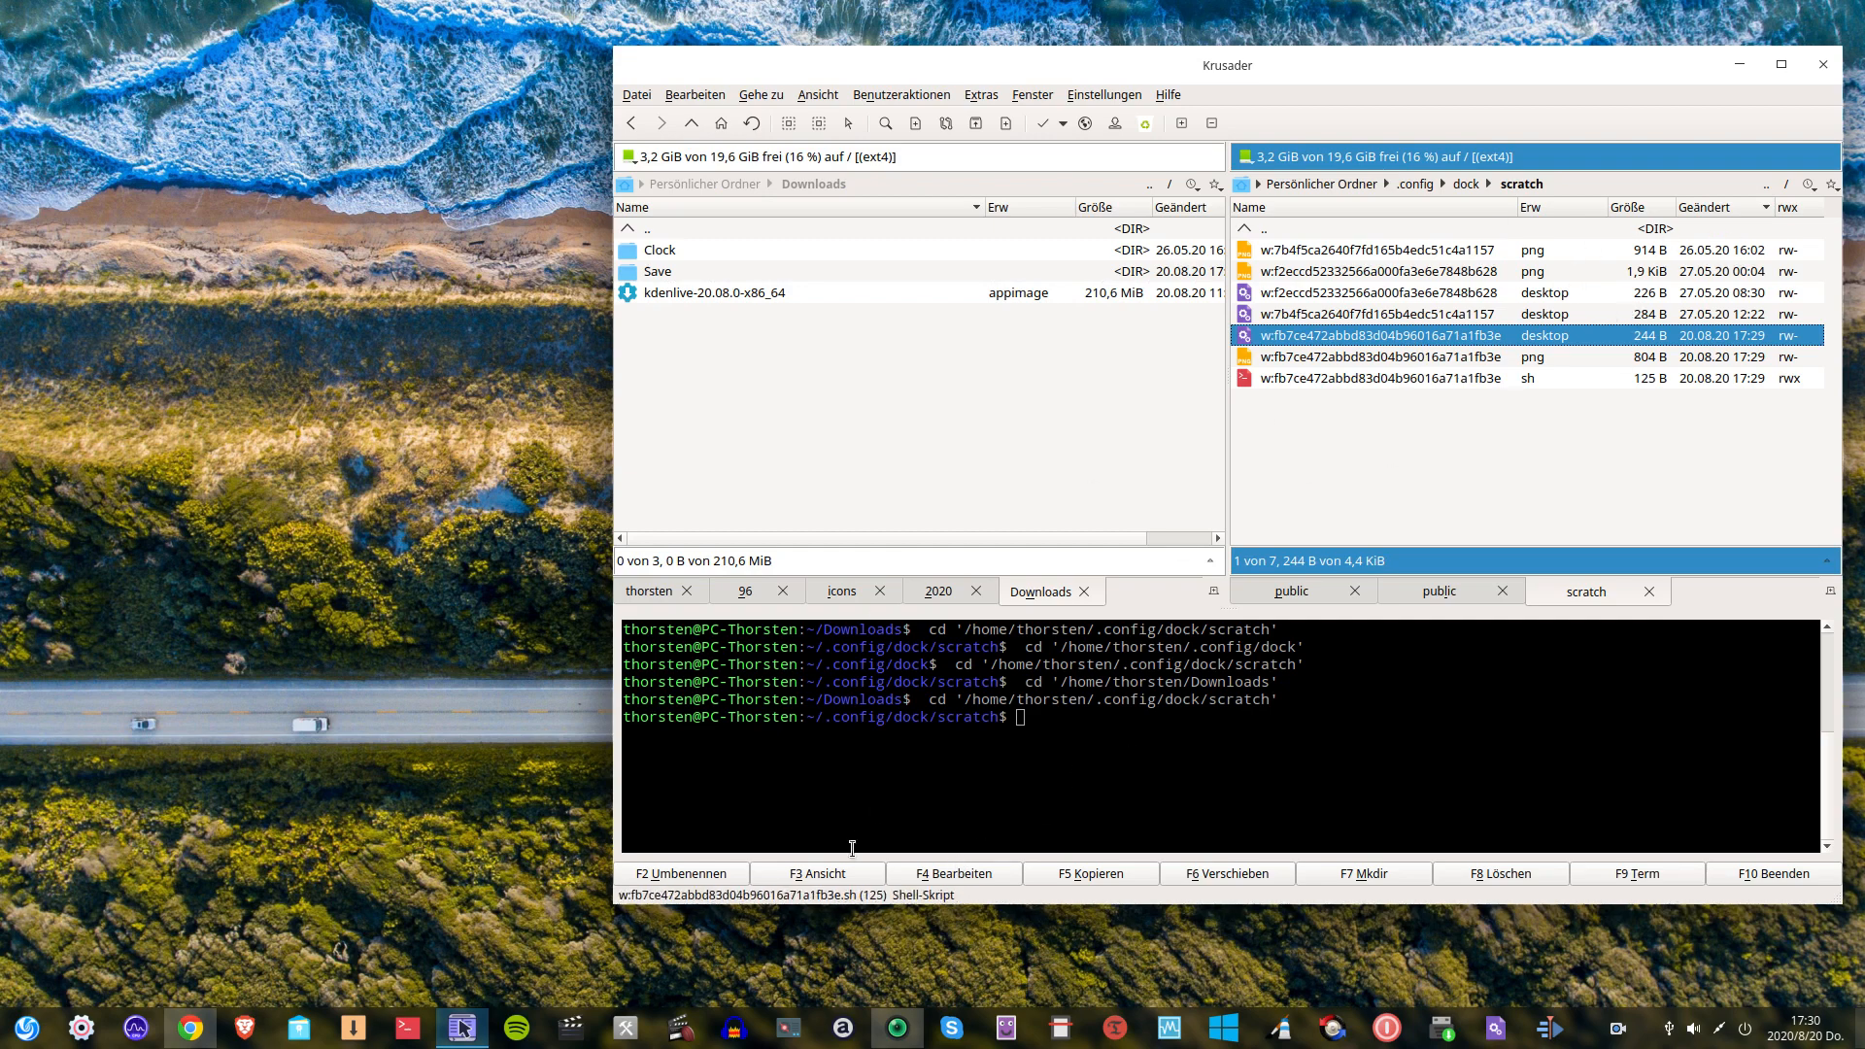
{"action": "left_click", "coordinate": [987, 877]}
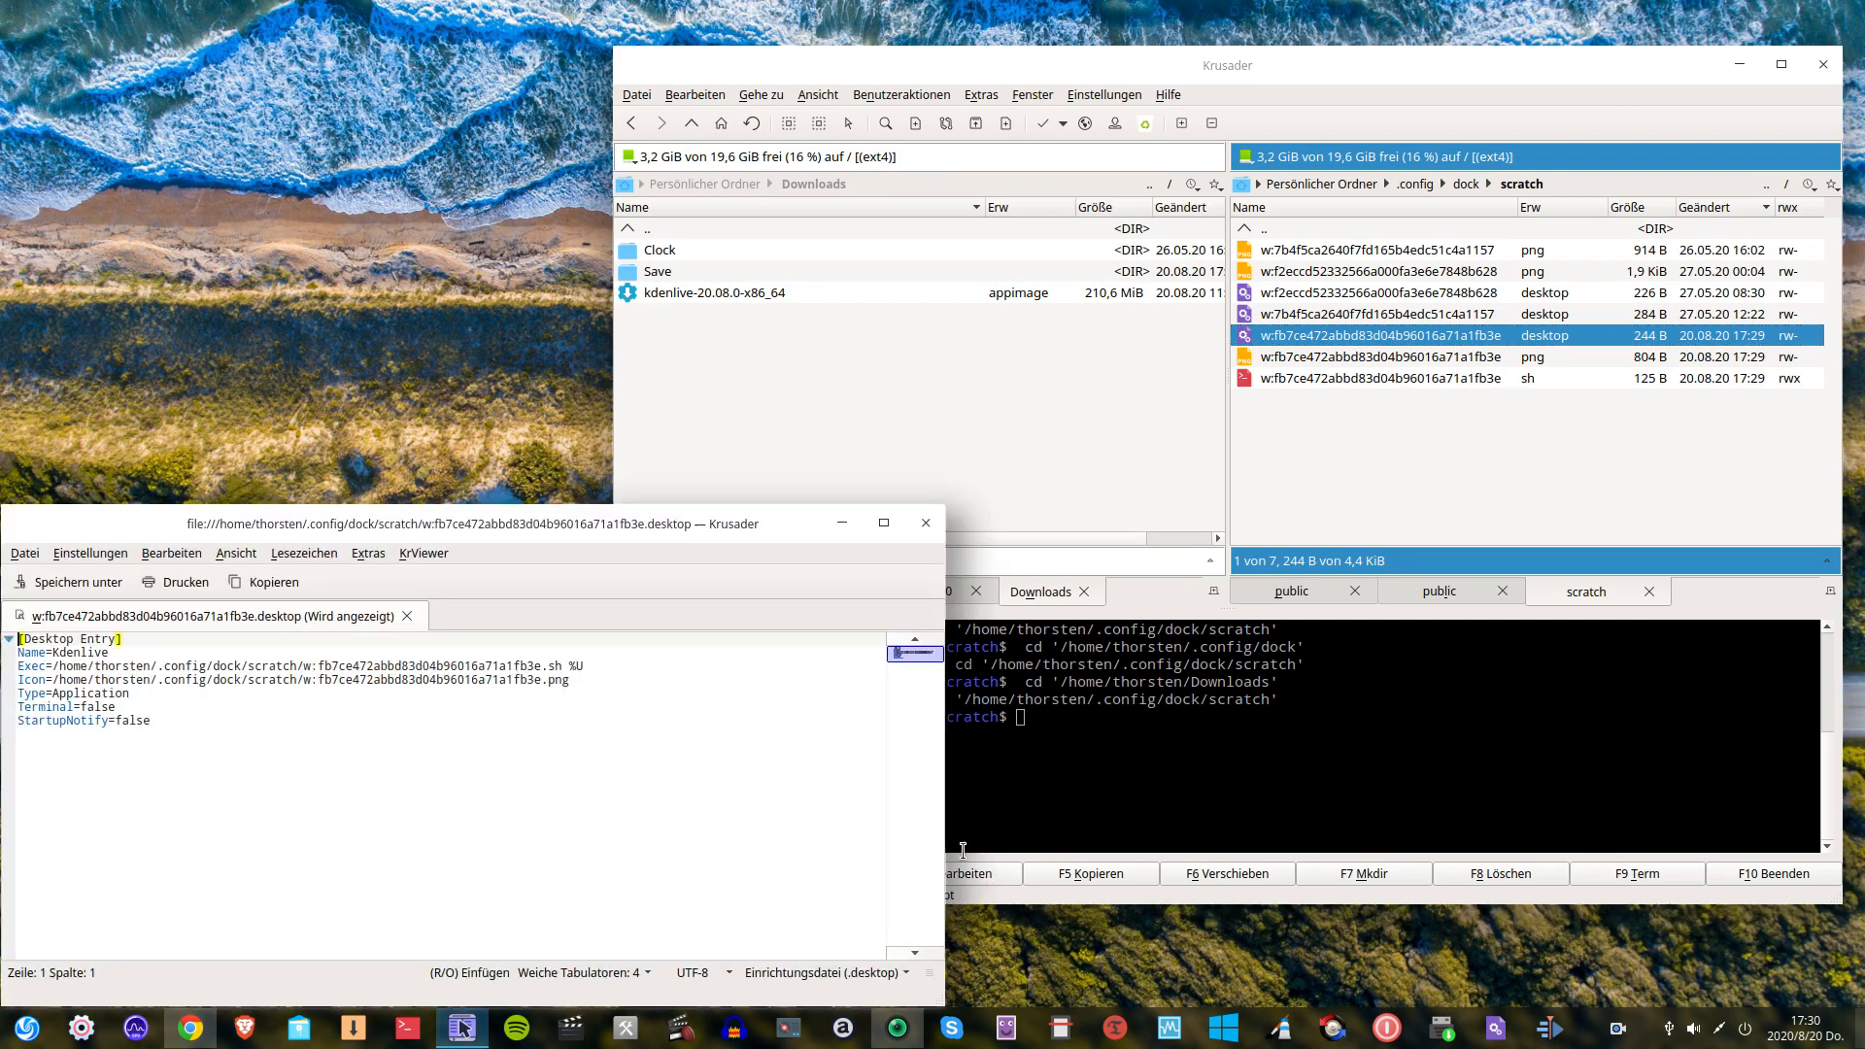
{"action": "key", "text": "ctrl+plus"}
{"action": "key", "text": "ctrl+plus"}
{"action": "key", "text": "ctrl+plus"}
{"action": "key", "text": "ctrl+plus"}
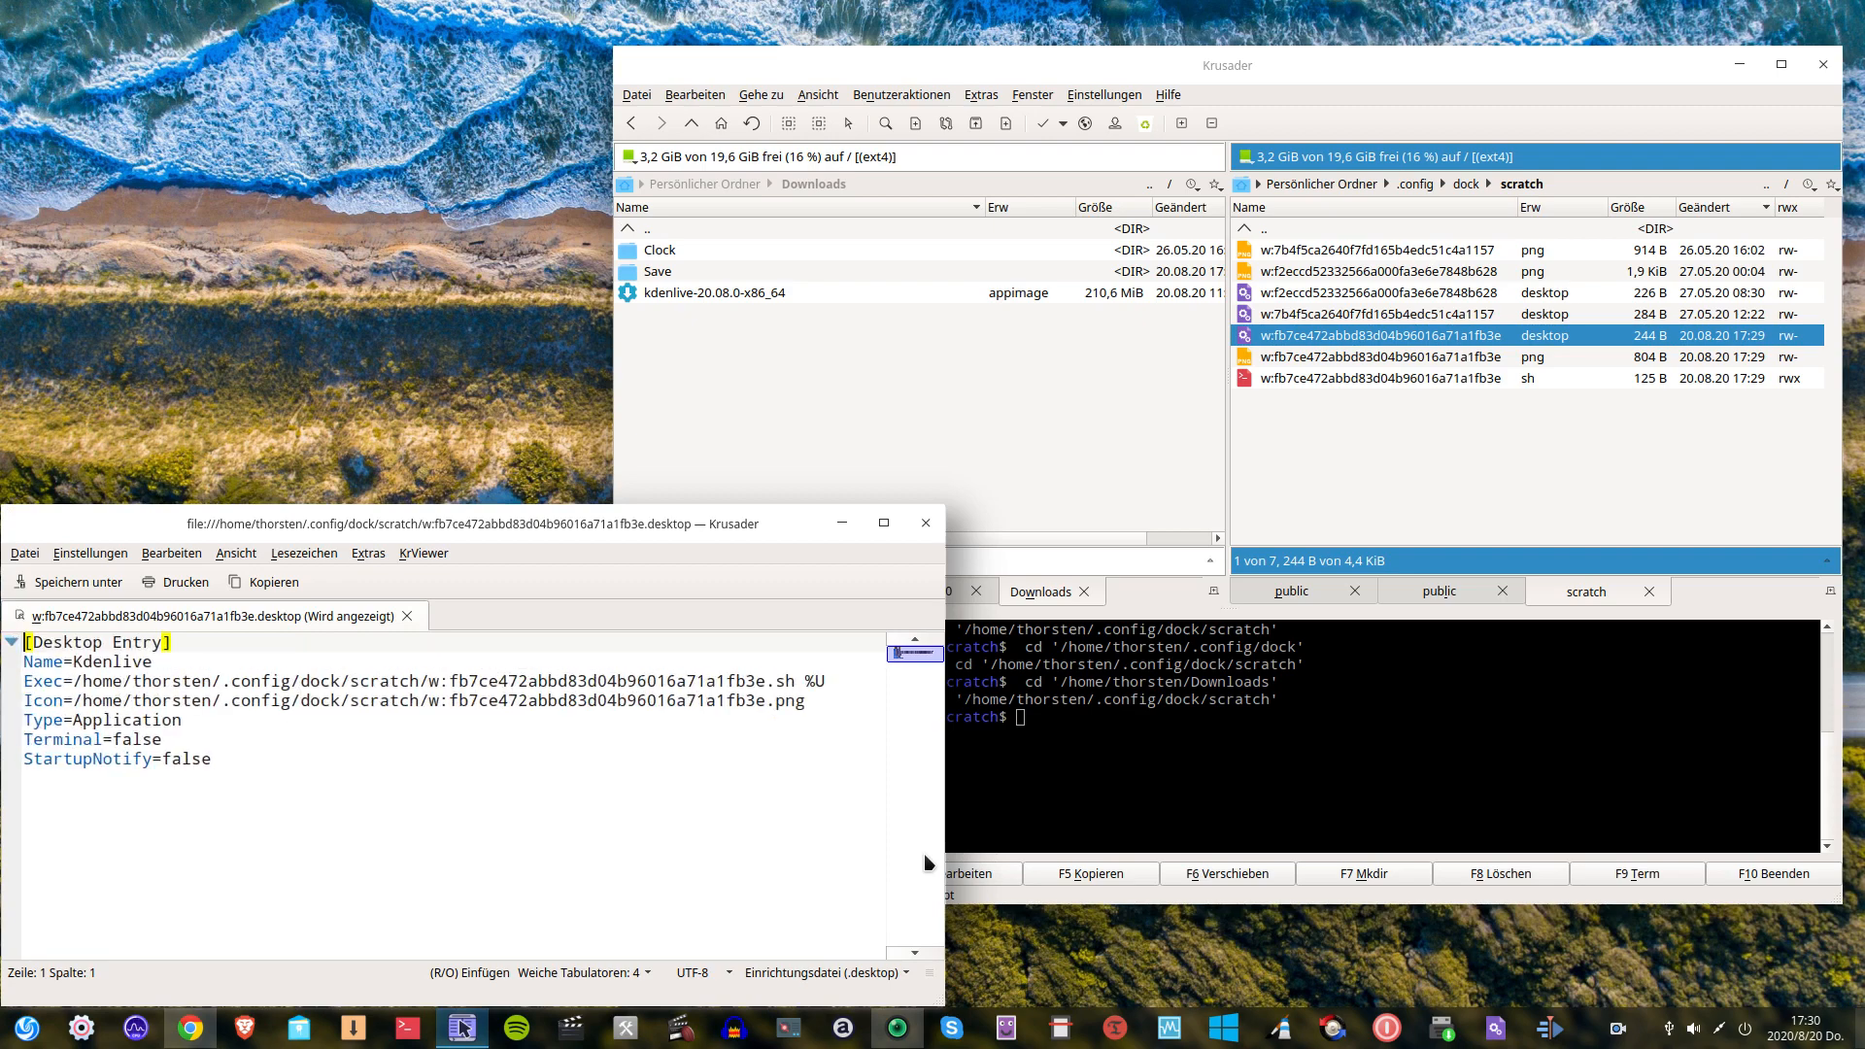
{"action": "left_click_drag", "start_coordinate": [687, 520], "coordinate": [1267, 290]}
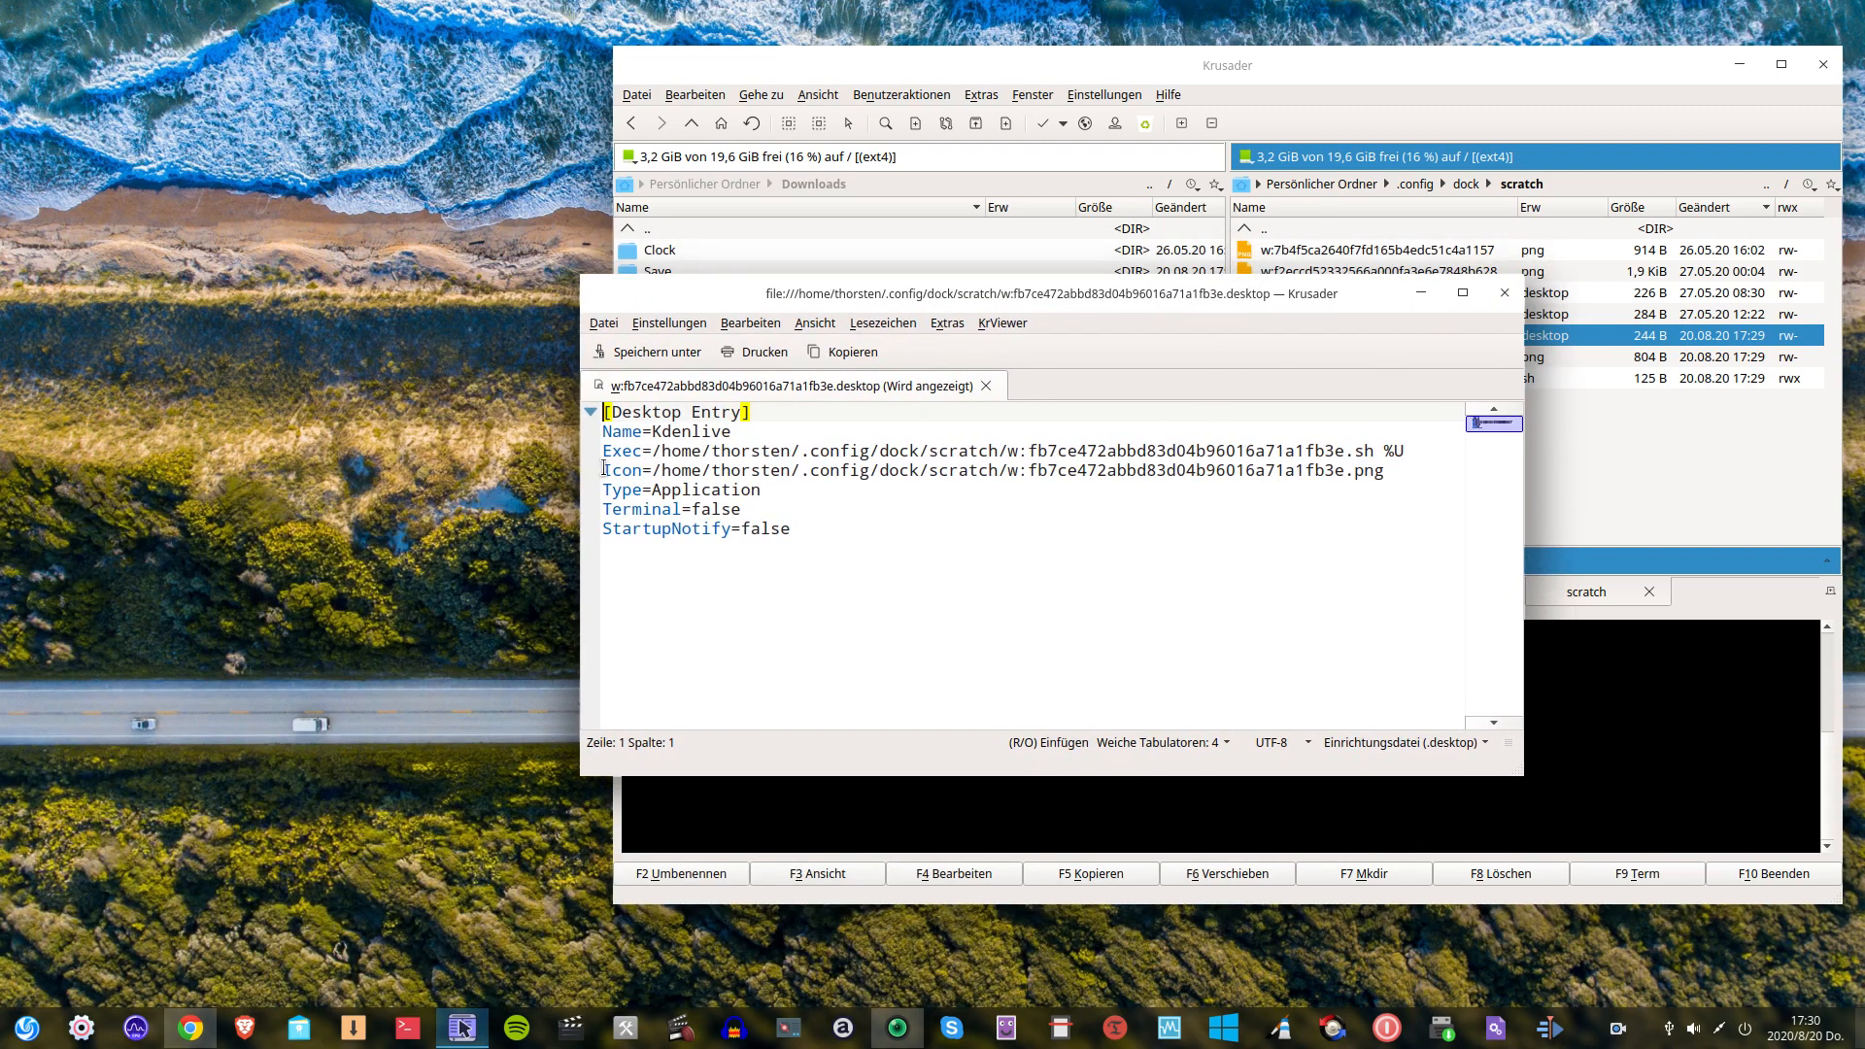
Examine the Exec and Icon paths in the Kdenlive desktop entry and close the file.
{"action": "left_click_drag", "start_coordinate": [647, 453], "coordinate": [1365, 453]}
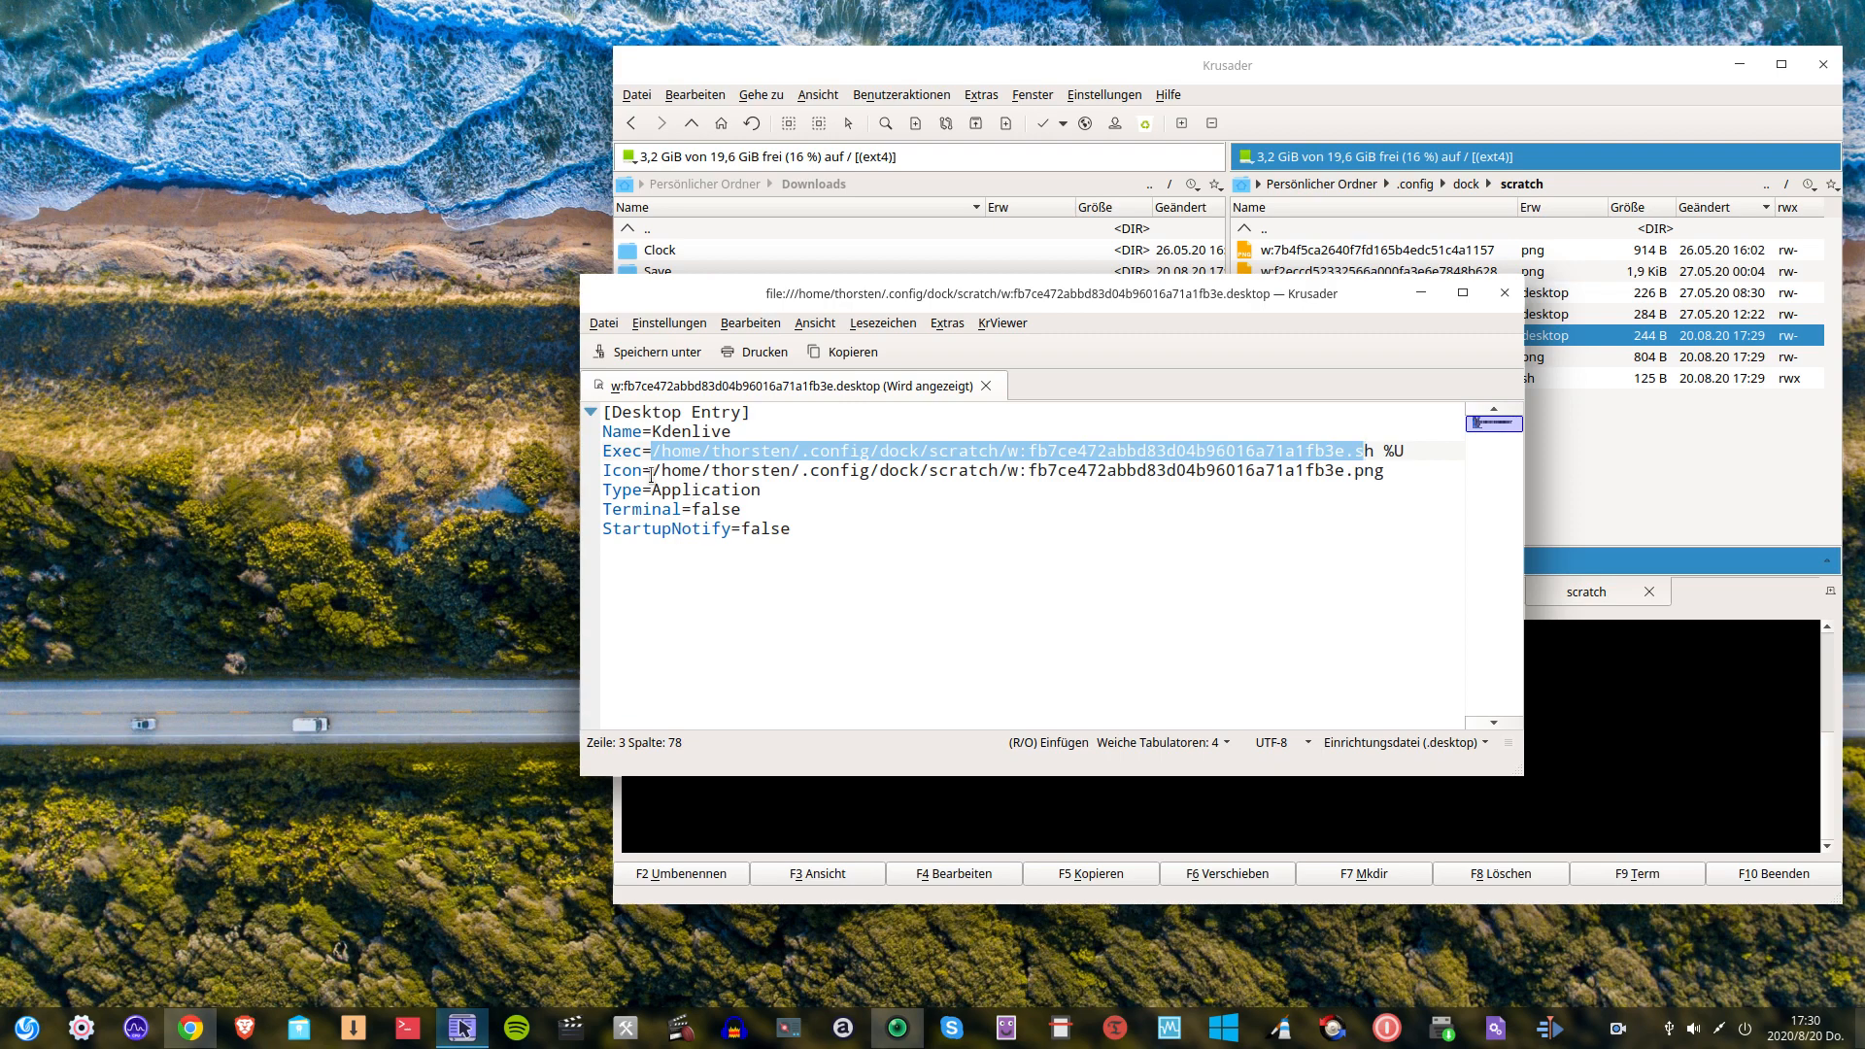
{"action": "left_click_drag", "start_coordinate": [650, 474], "coordinate": [1379, 472]}
{"action": "left_click_drag", "start_coordinate": [1284, 299], "coordinate": [980, 425]}
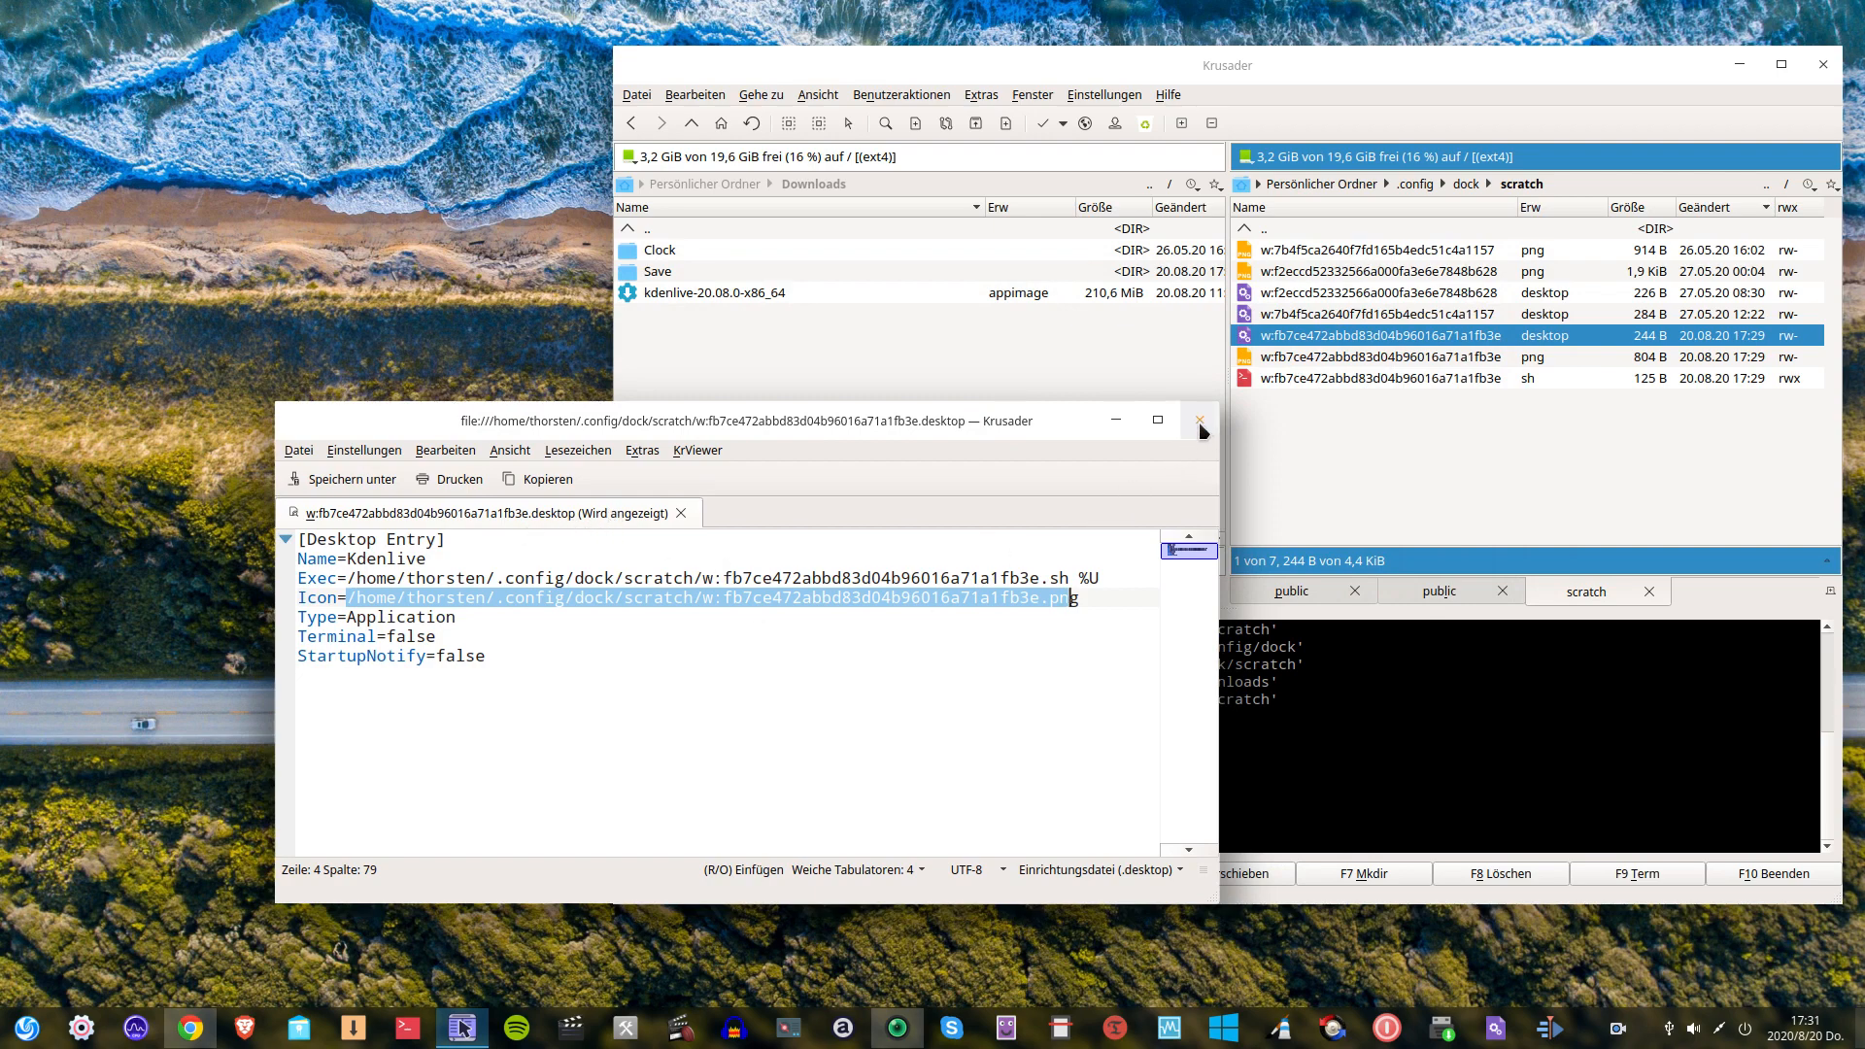
{"action": "left_click", "coordinate": [988, 581]}
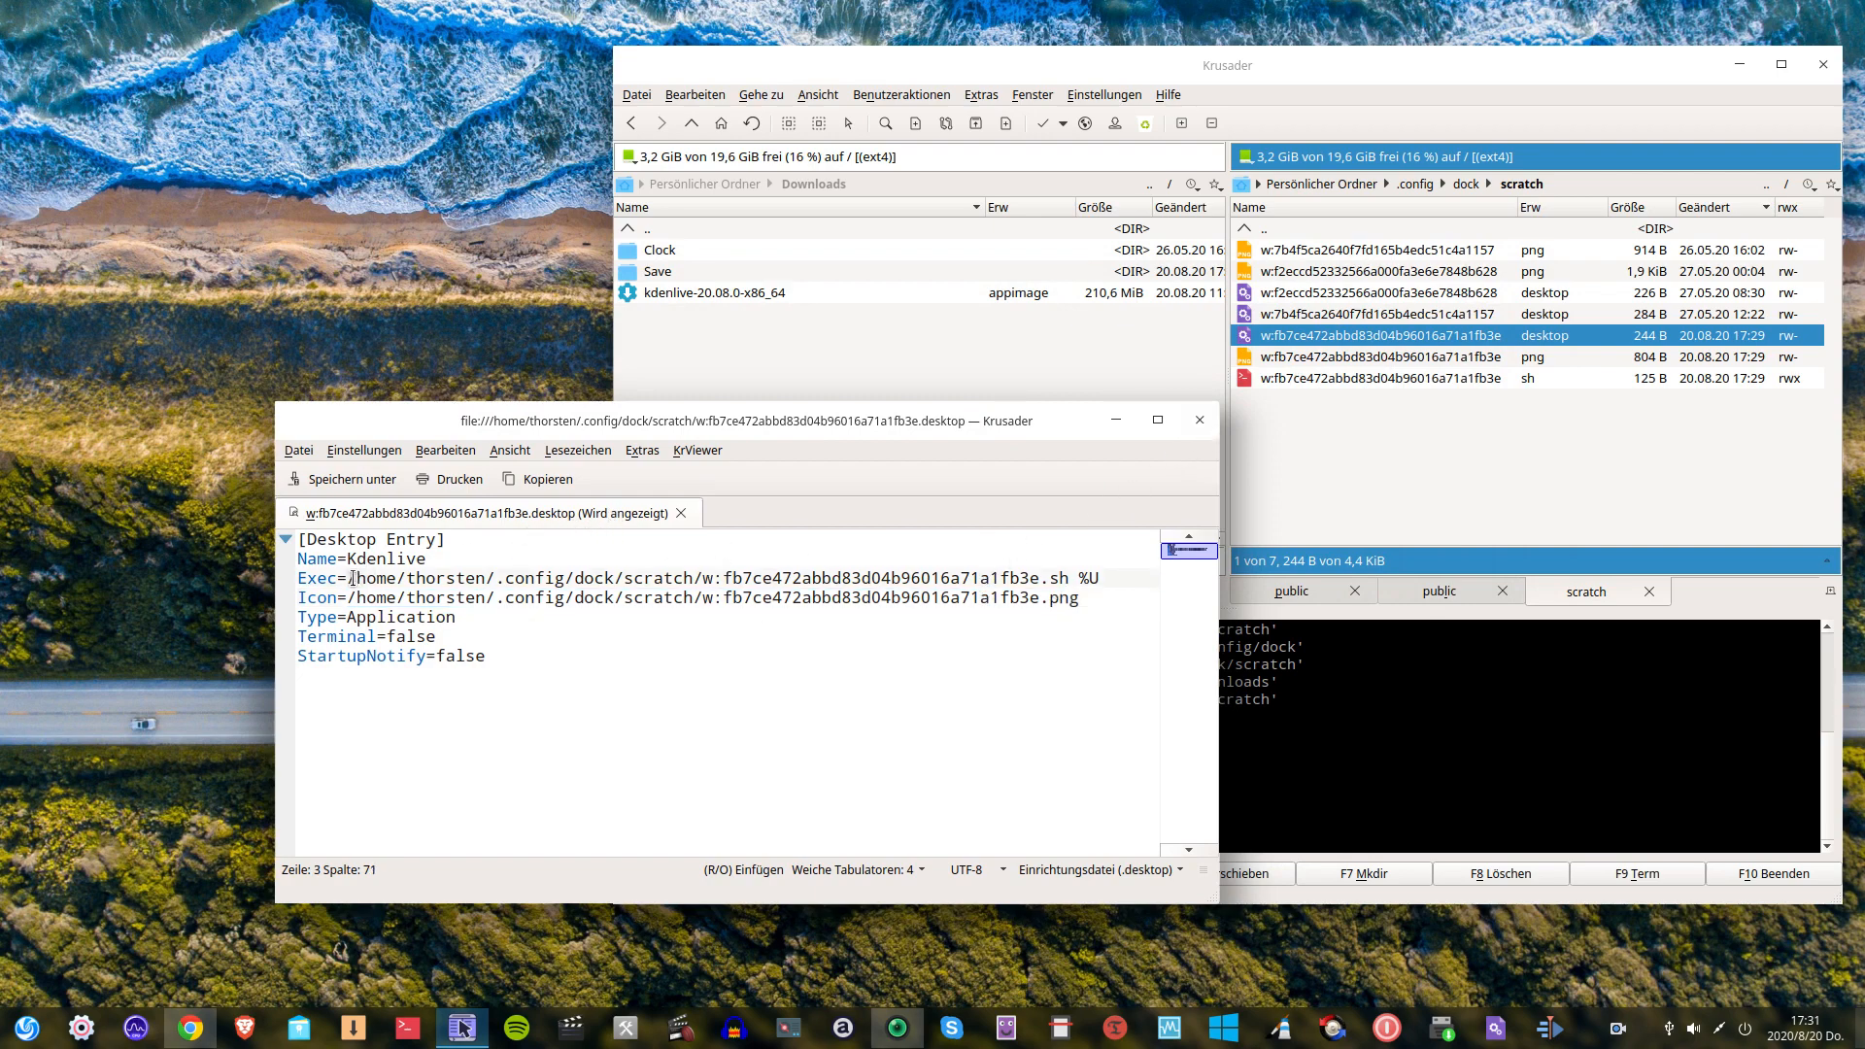
{"action": "left_click_drag", "start_coordinate": [350, 579], "coordinate": [1089, 579]}
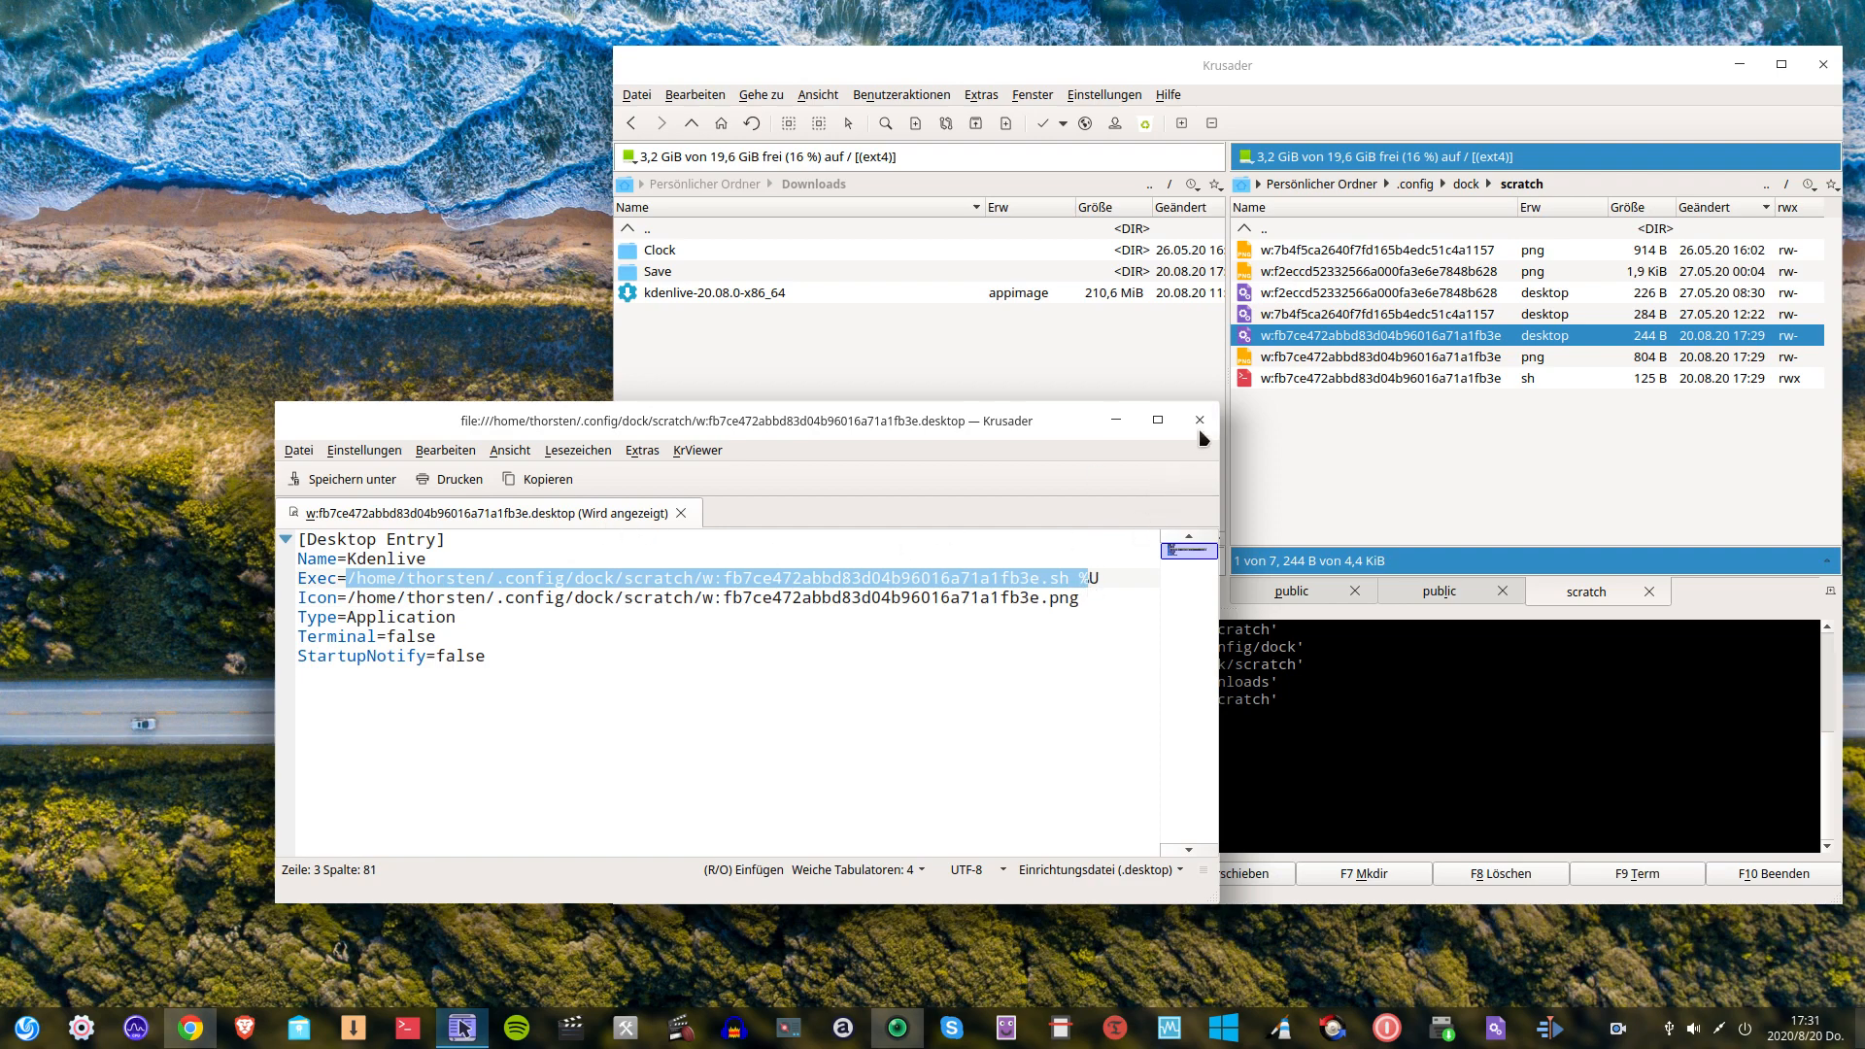
{"action": "left_click", "coordinate": [1201, 426]}
Open w:fb7ce472abbd83d04b96016a71a1fb3e.sh from the scratch folder for editing and enlarge its text.
{"action": "left_click", "coordinate": [1423, 381]}
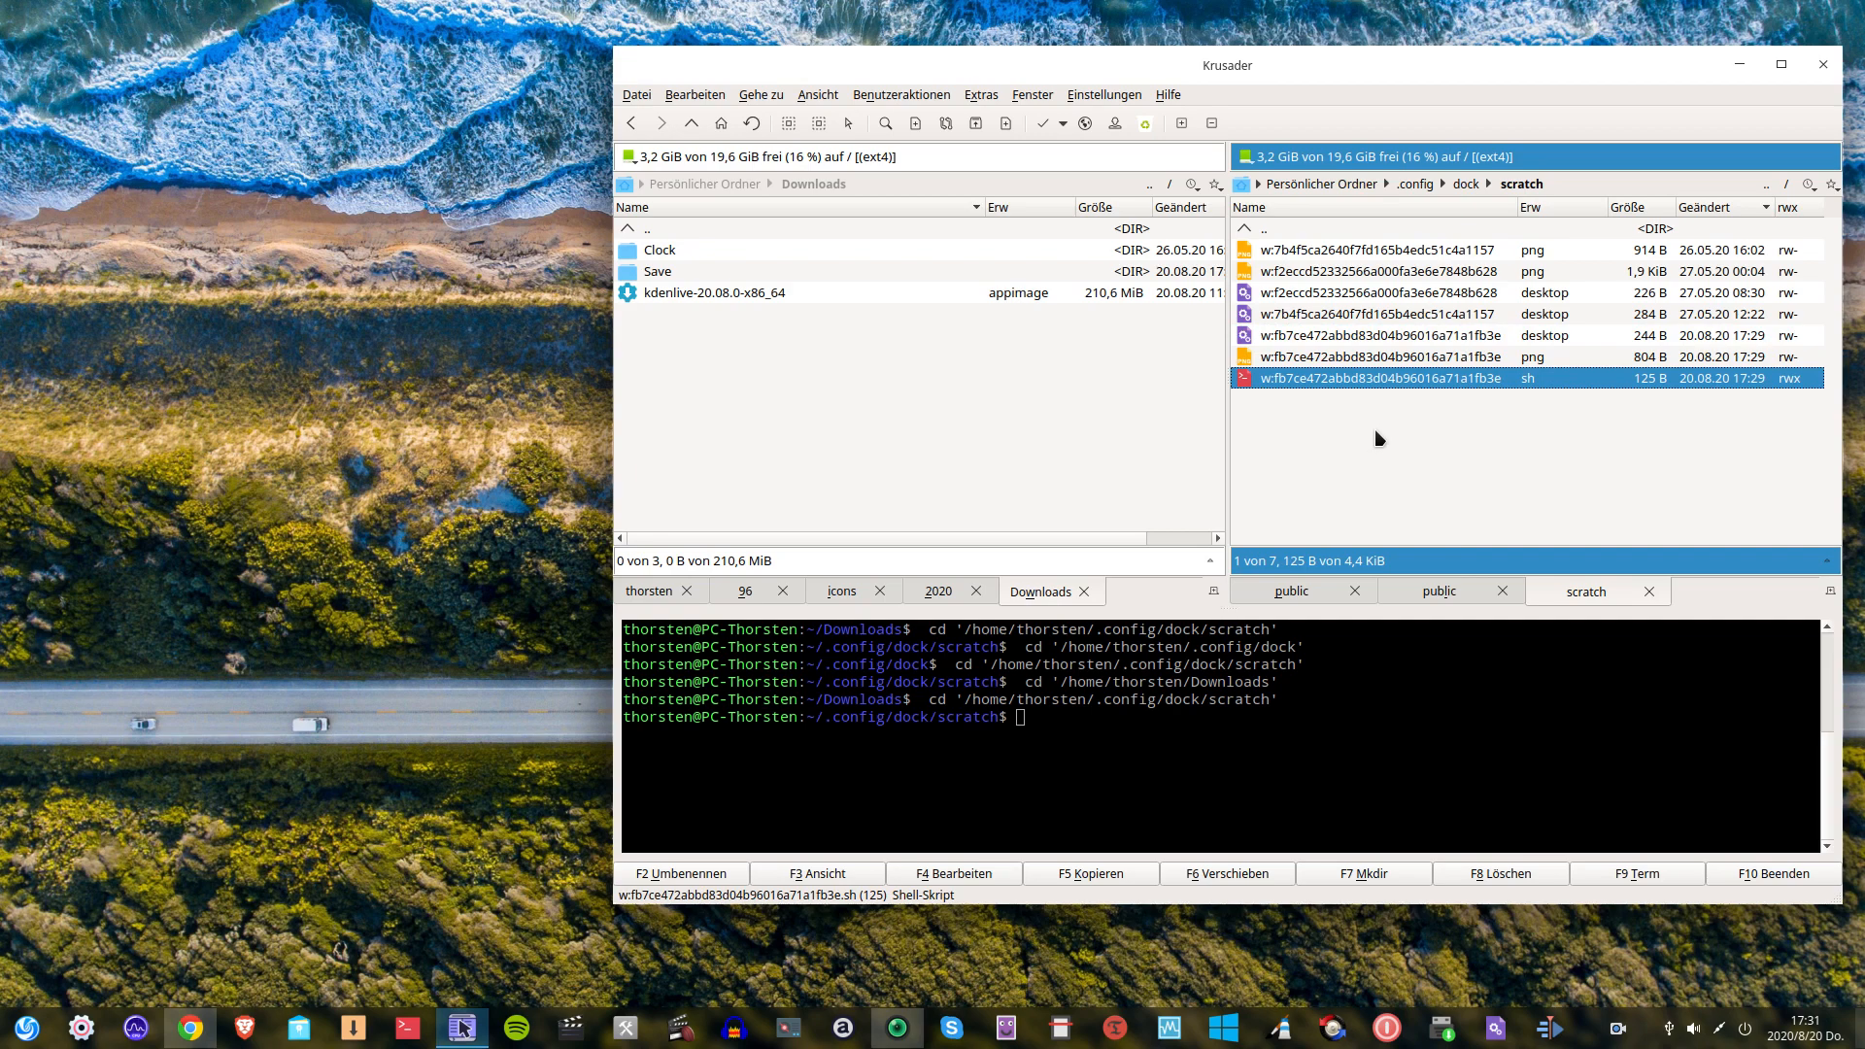
{"action": "key", "text": "F4"}
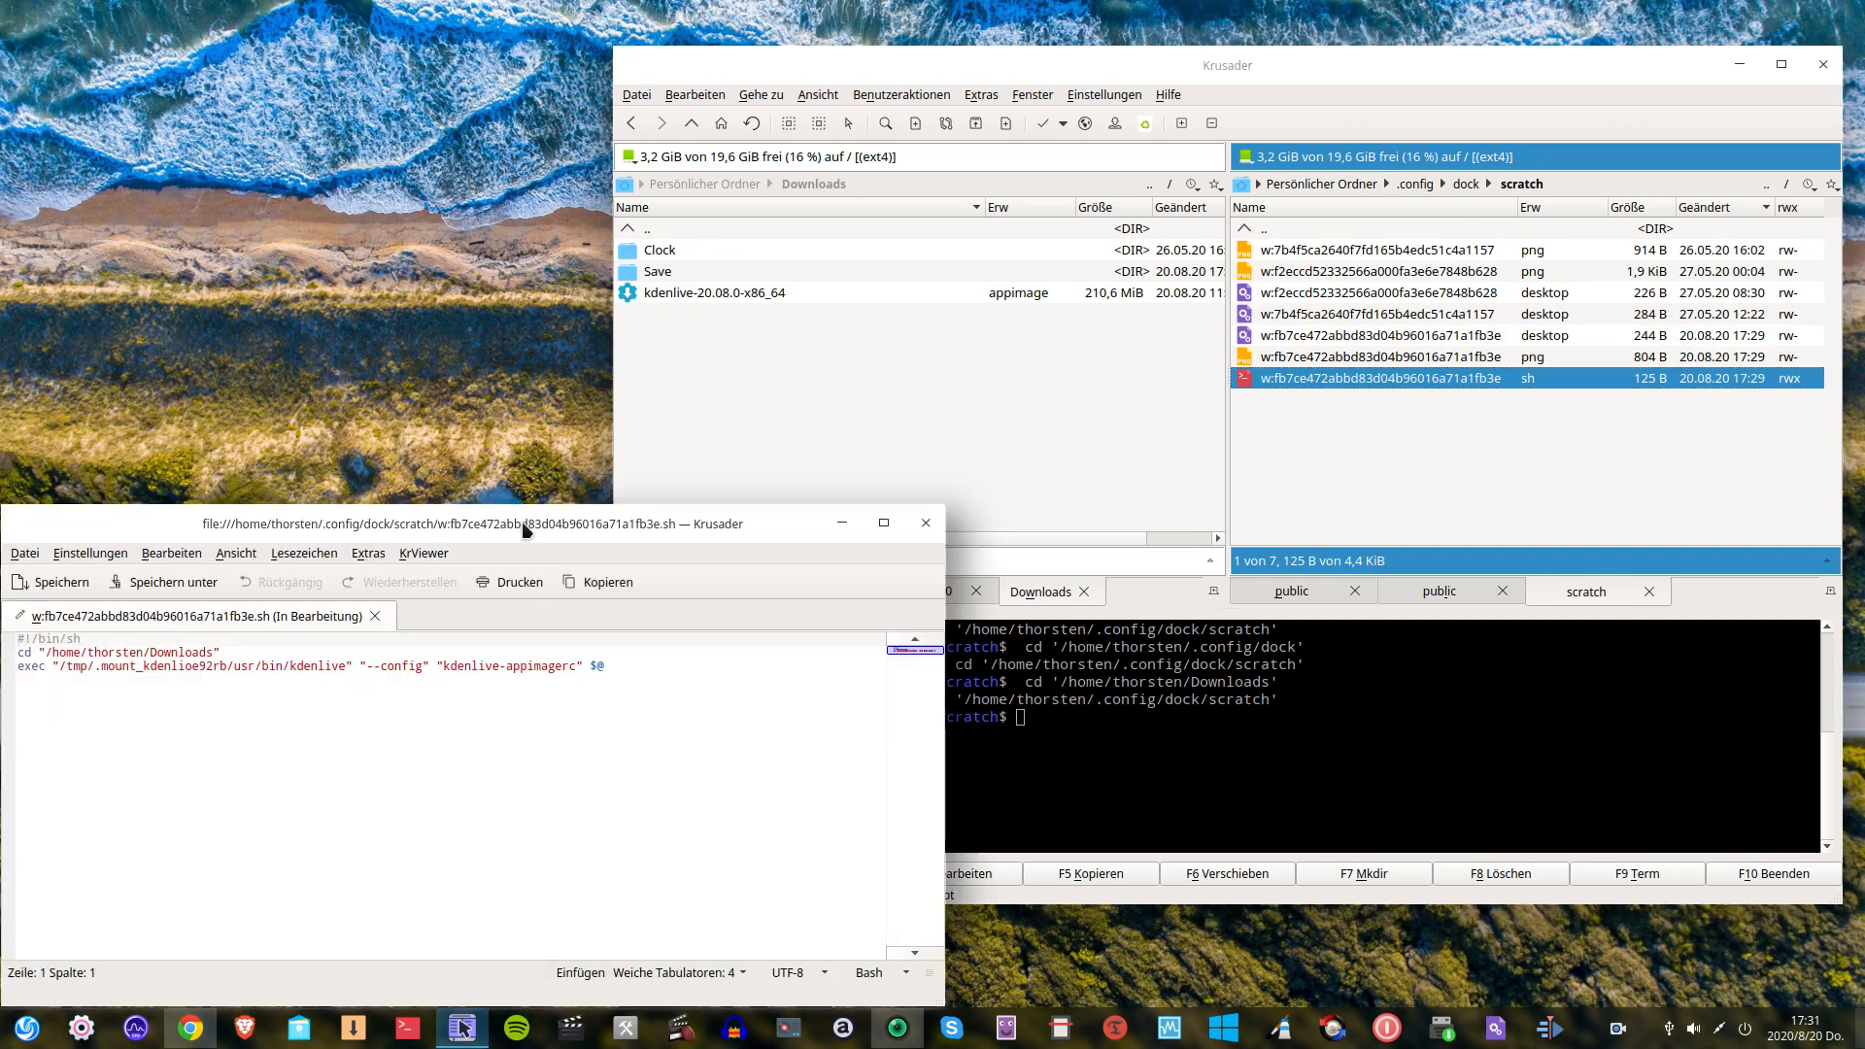
{"action": "left_click_drag", "start_coordinate": [521, 523], "coordinate": [1024, 352]}
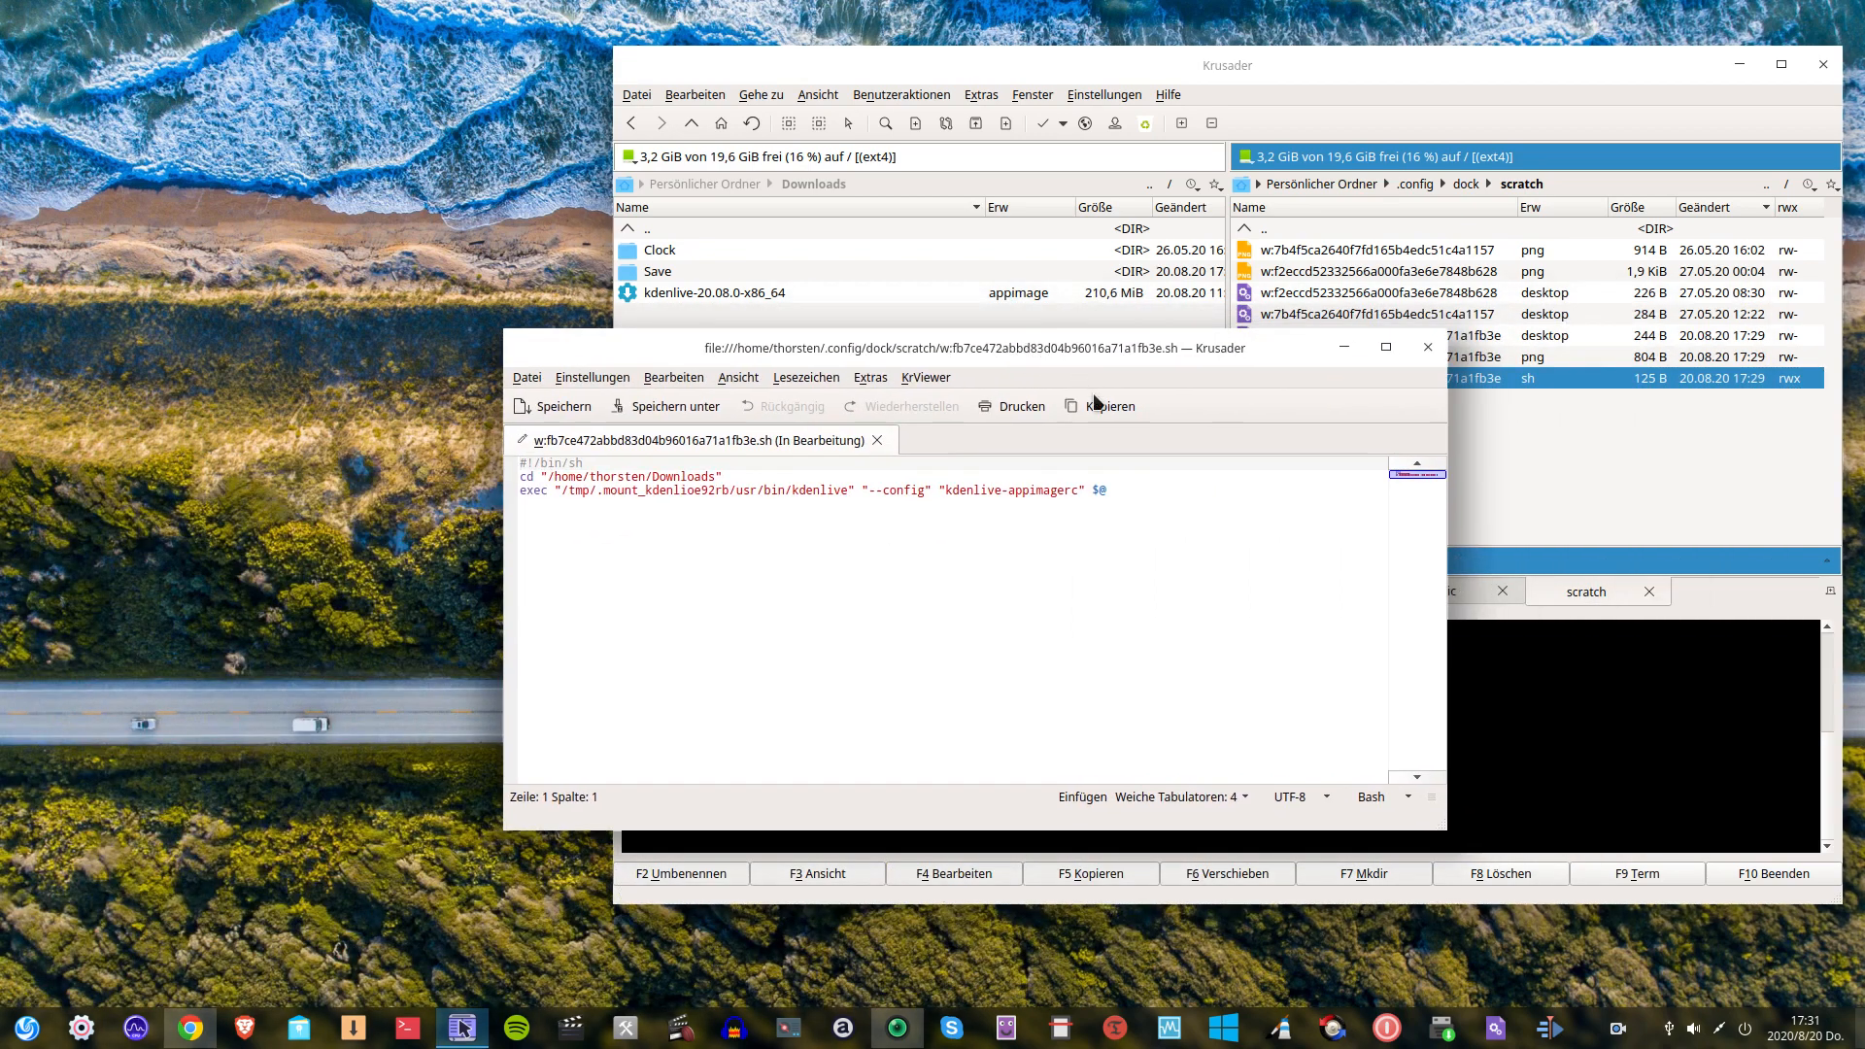
{"action": "key", "text": "ctrl+plus"}
{"action": "key", "text": "ctrl+plus"}
{"action": "key", "text": "ctrl+plus"}
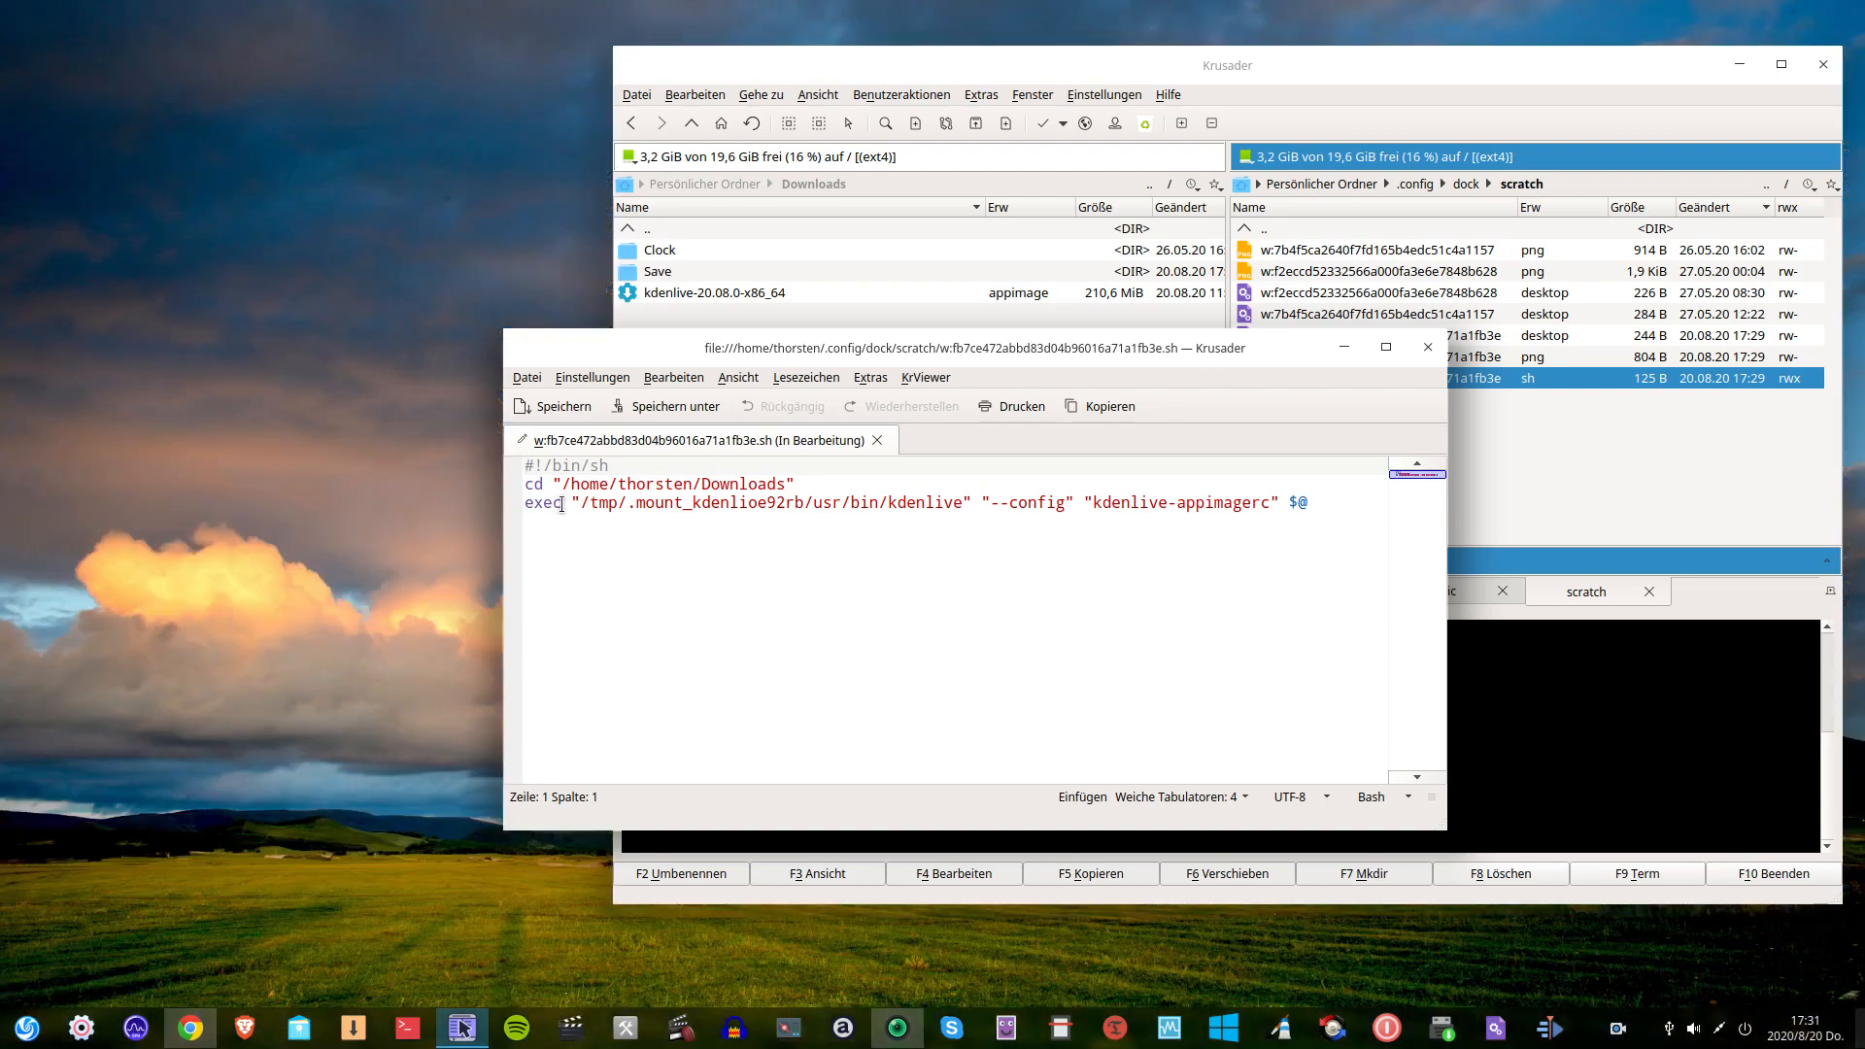
Highlight the path /tmp/.mount_kdenlioe92rb/usr/bin/kdenlive in the script's exec line and move the editor clear of the file lists.
{"action": "left_click_drag", "start_coordinate": [580, 504], "coordinate": [959, 504]}
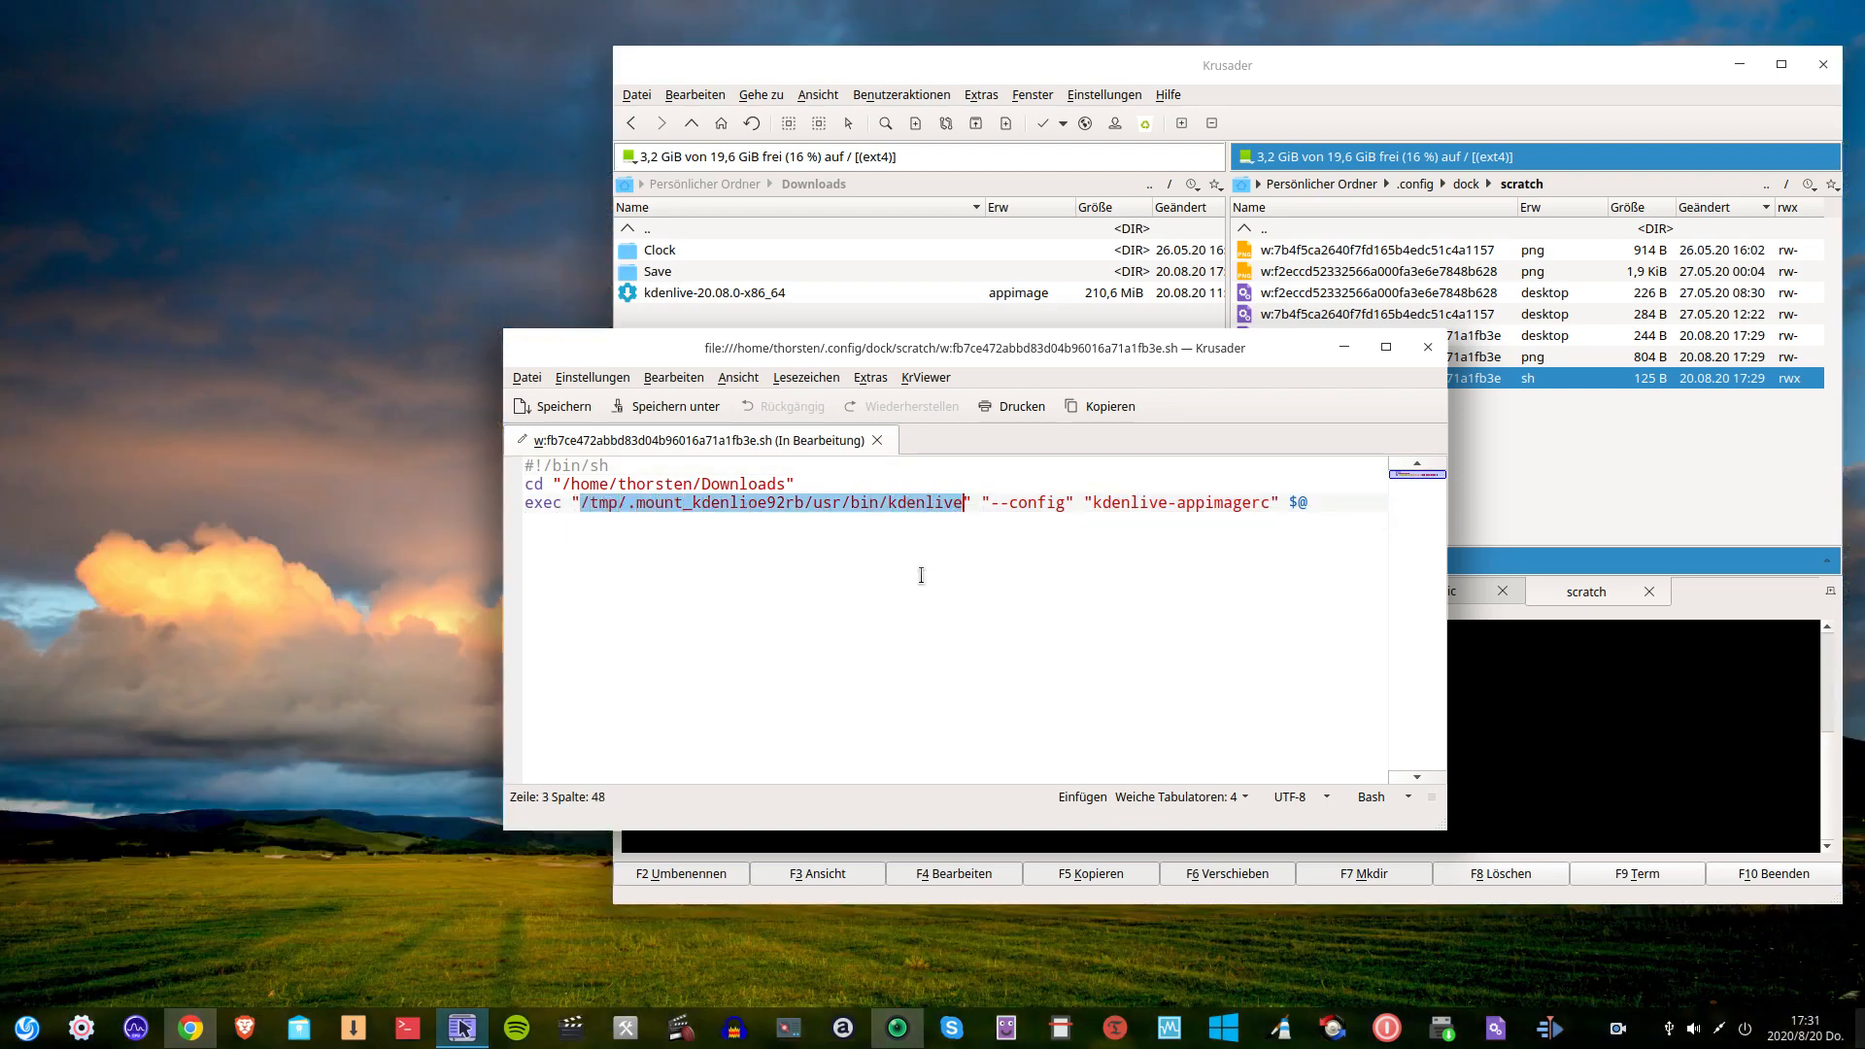
{"action": "left_click", "coordinate": [709, 502]}
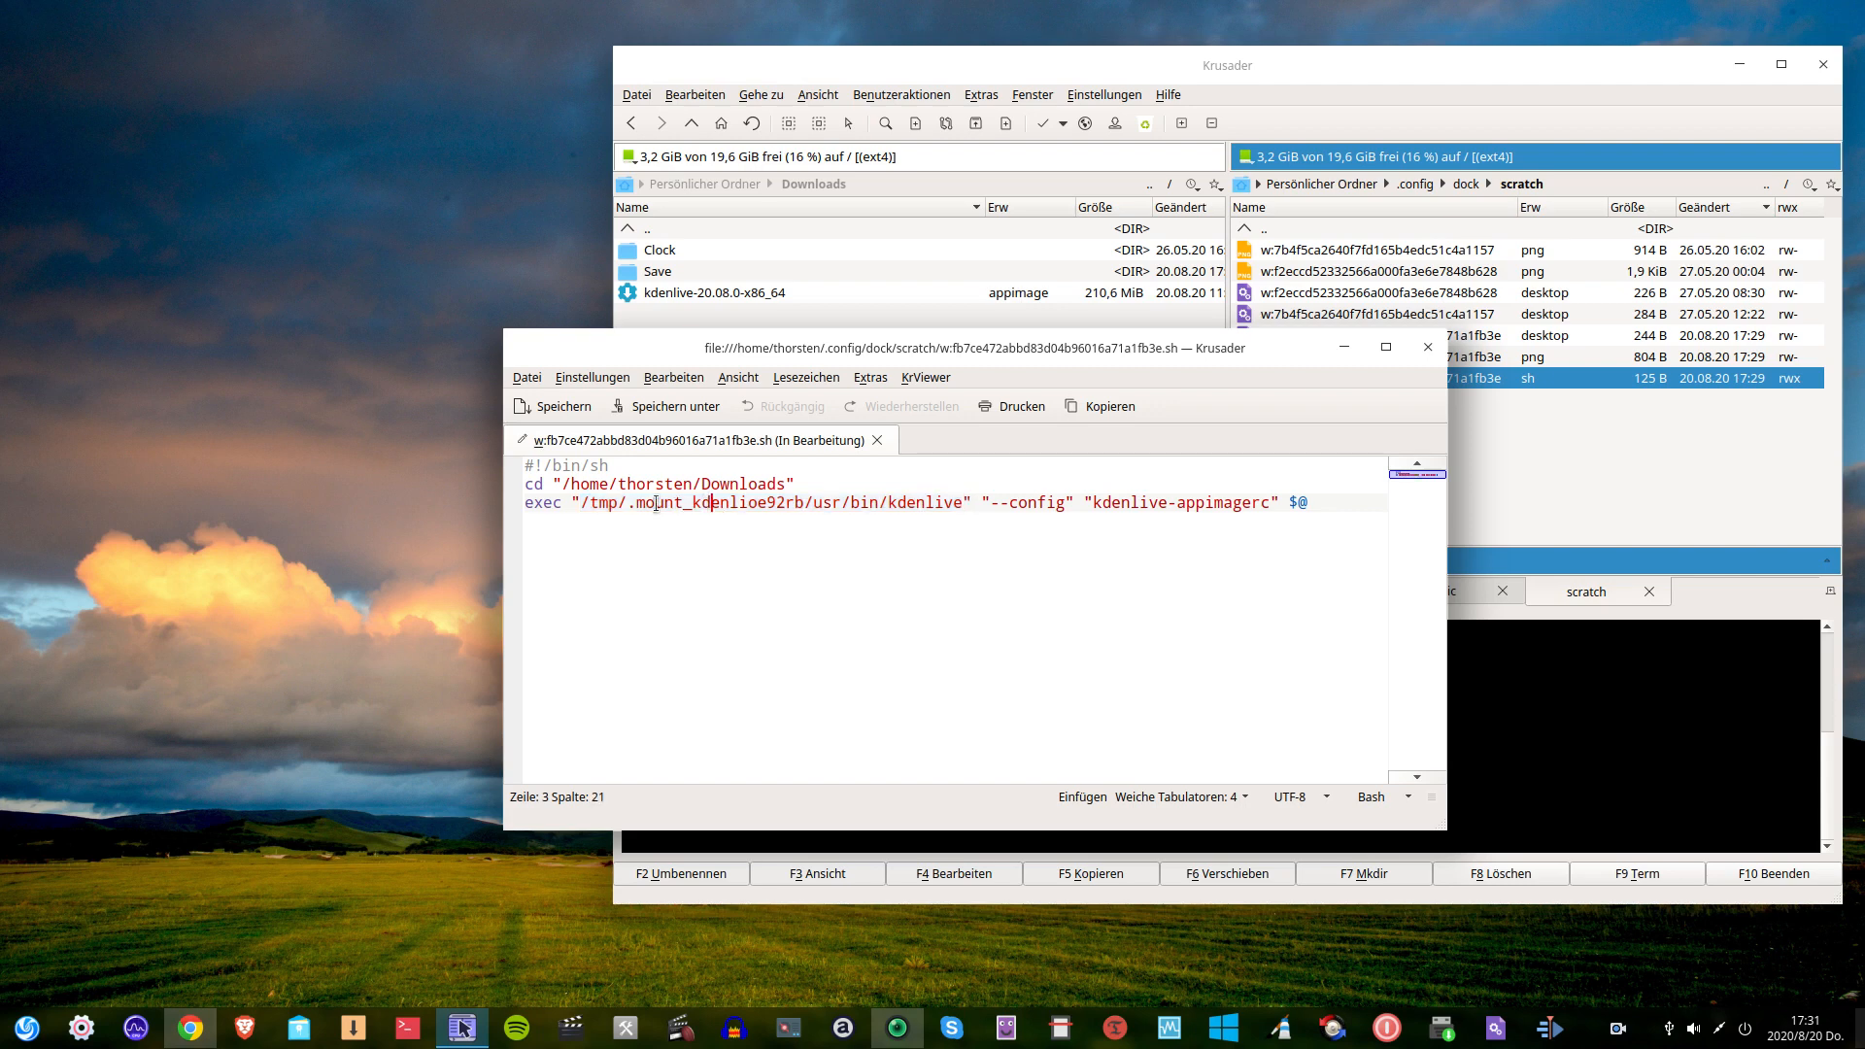
{"action": "left_click_drag", "start_coordinate": [582, 502], "coordinate": [964, 496]}
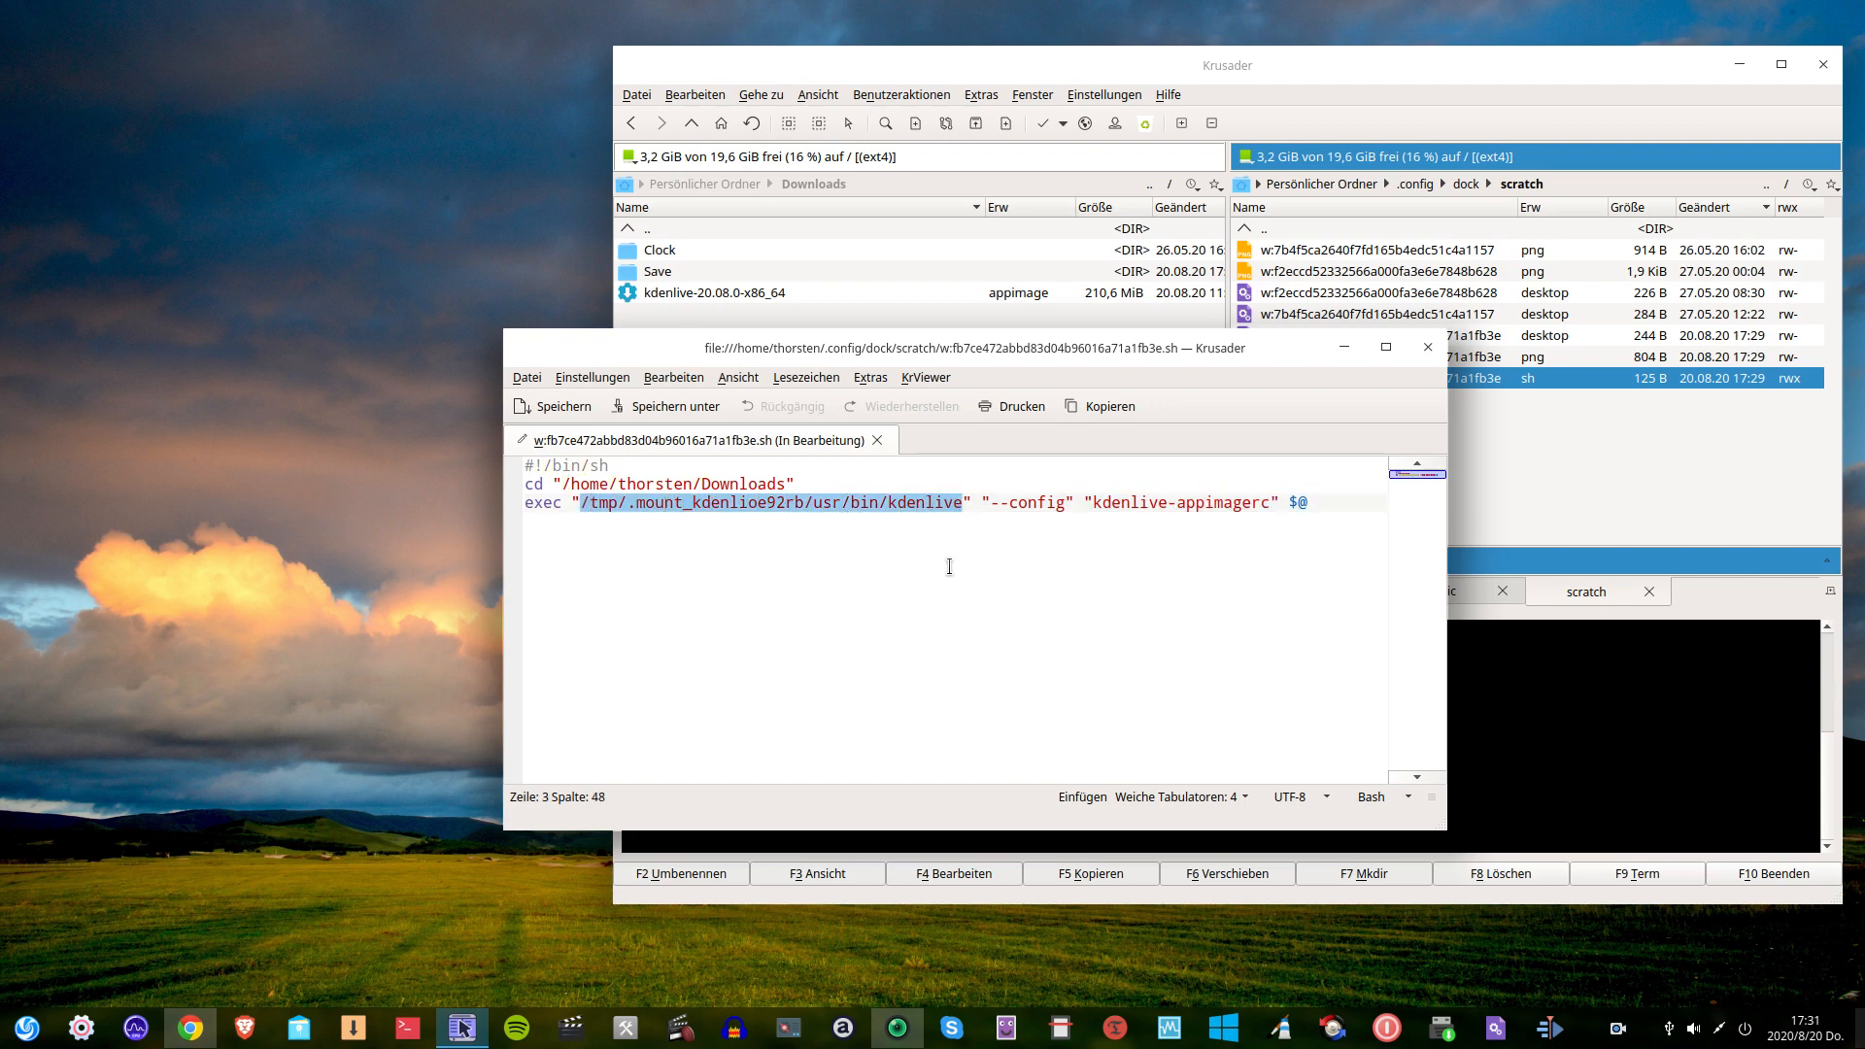
{"action": "left_click_drag", "start_coordinate": [917, 350], "coordinate": [852, 488]}
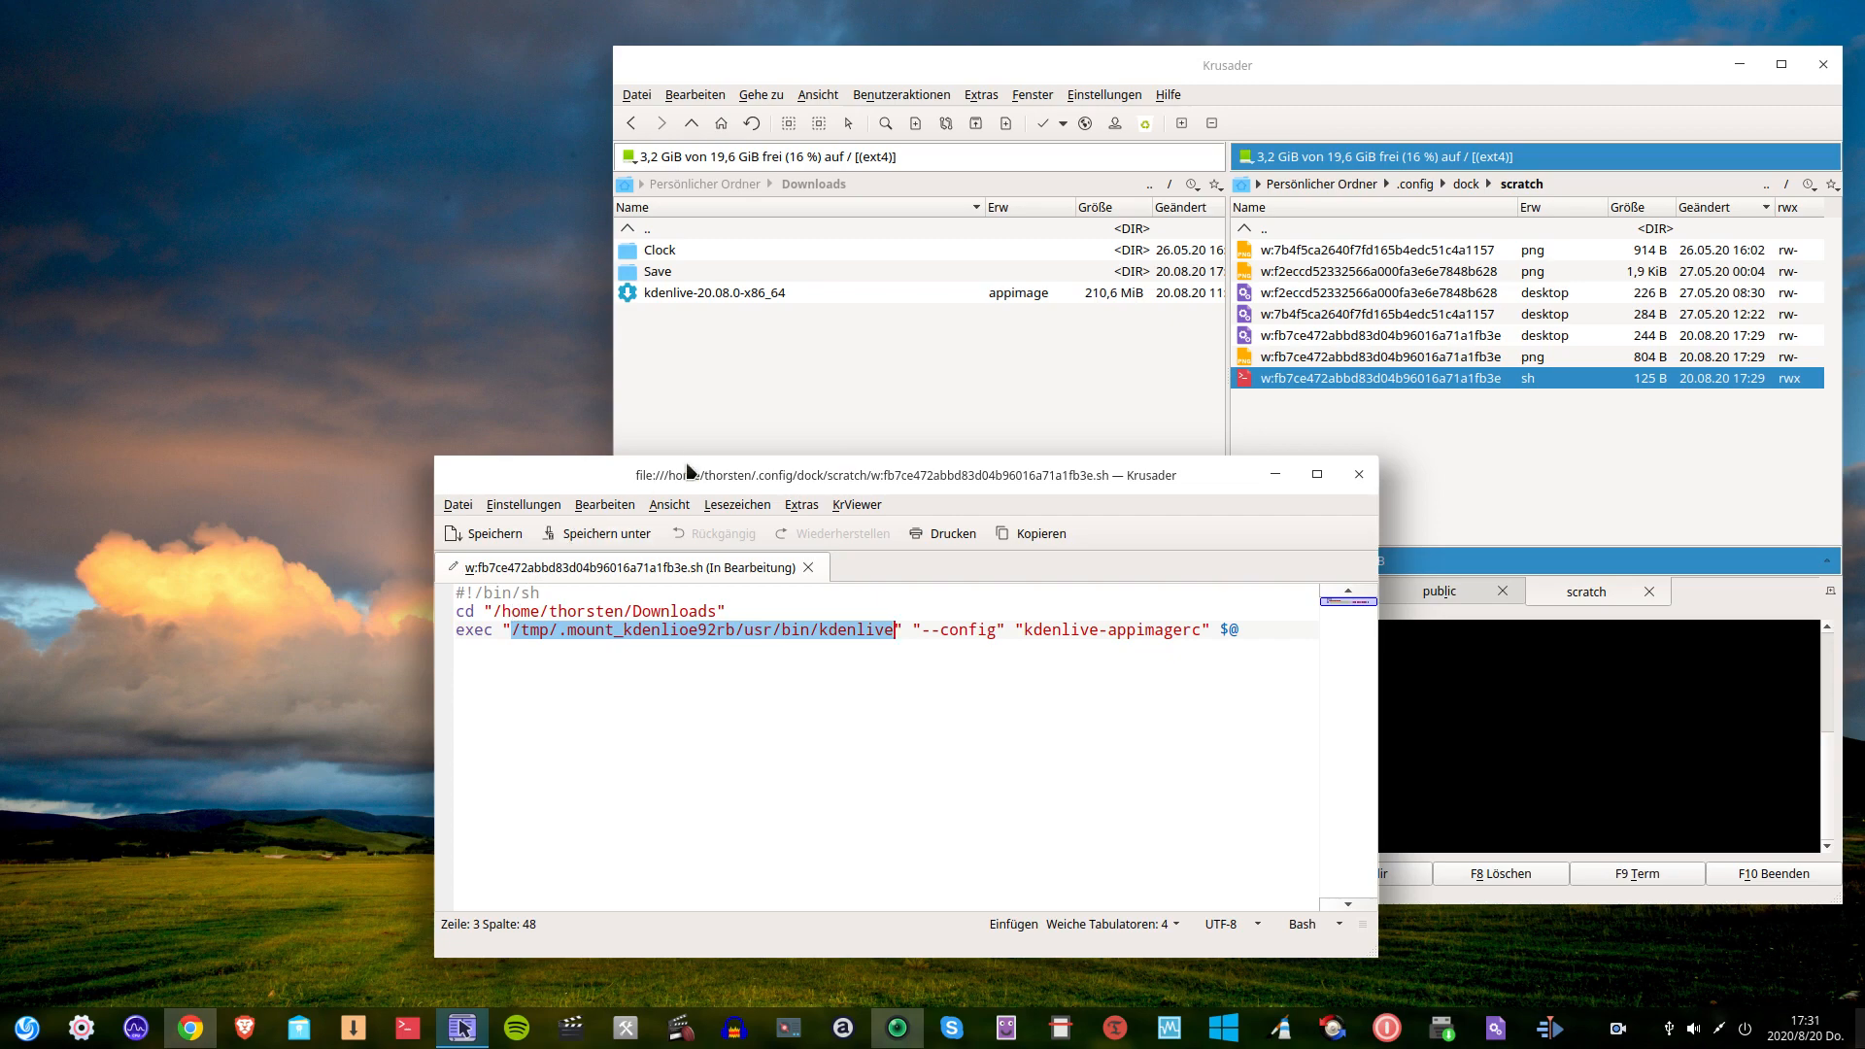
Replace /tmp/.mount_kdenlioe92rb/usr/bin in the script's exec line with the full path of the home Downloads folder.
{"action": "left_click", "coordinate": [918, 185]}
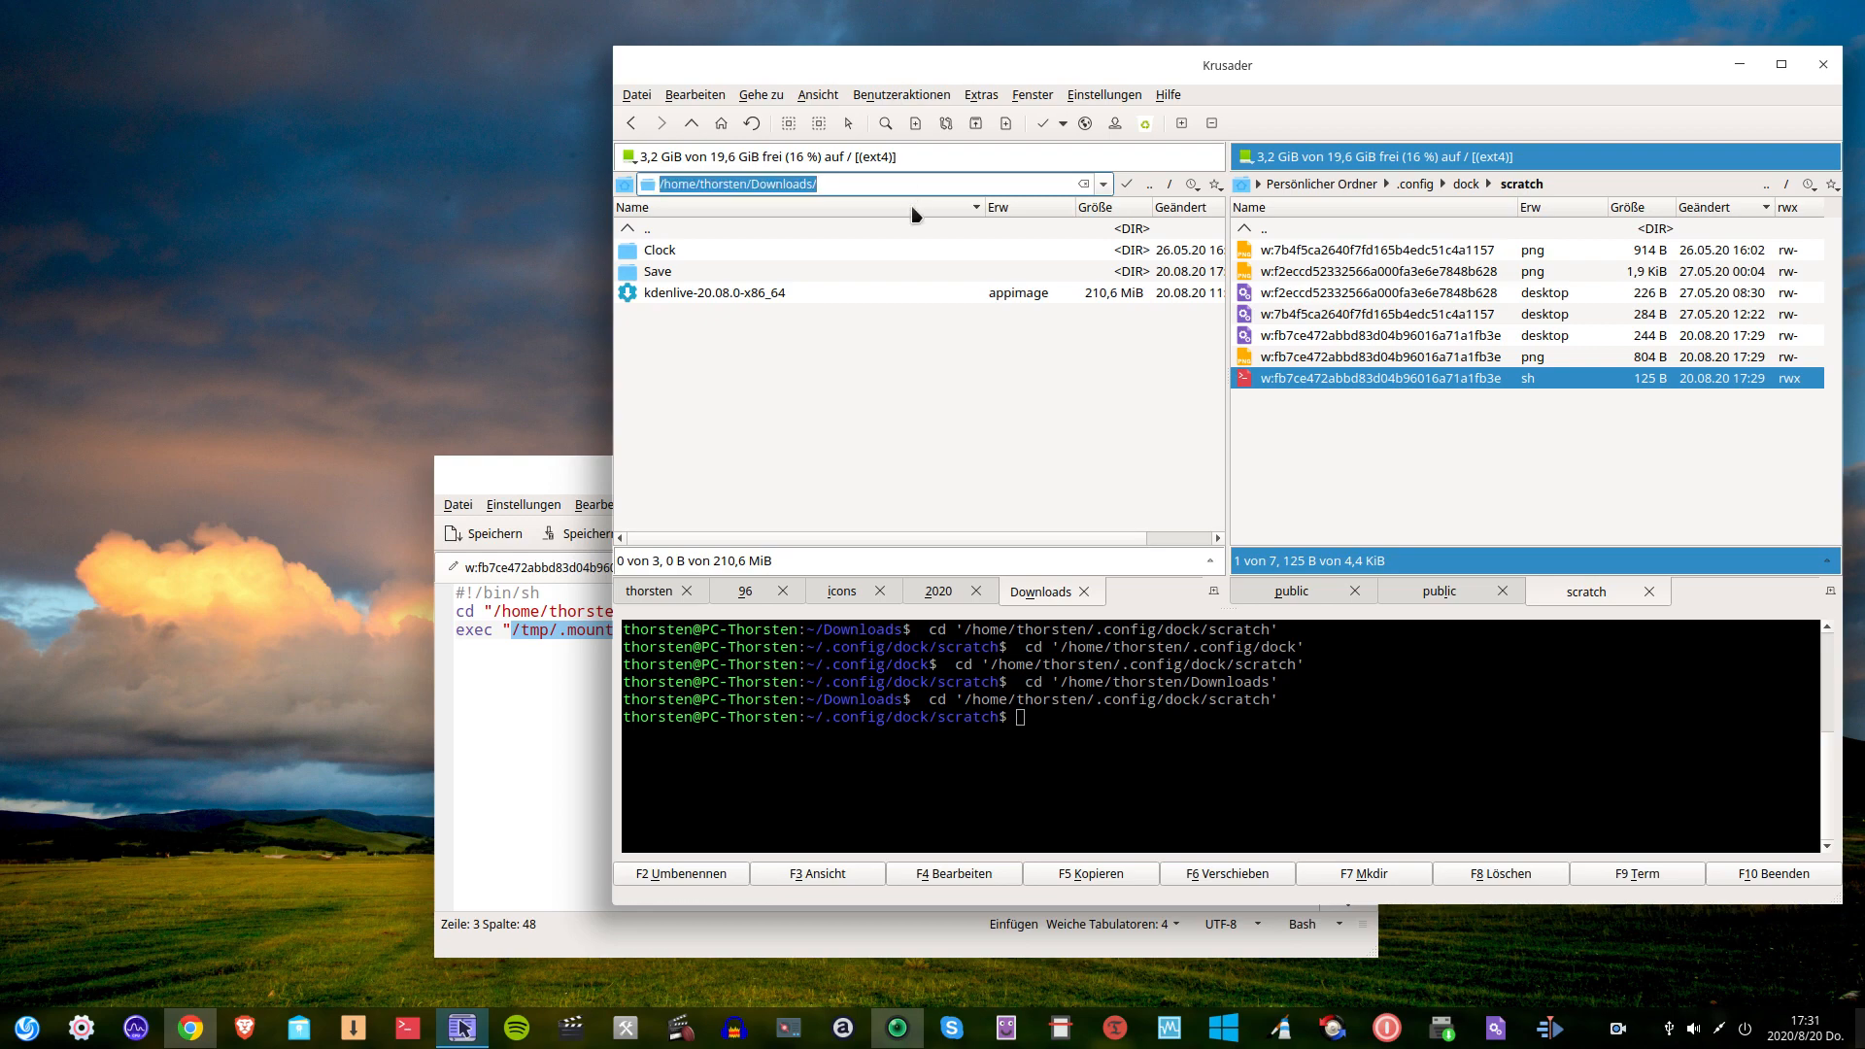
{"action": "left_click", "coordinate": [542, 652]}
{"action": "left_click_drag", "start_coordinate": [517, 629], "coordinate": [810, 630]}
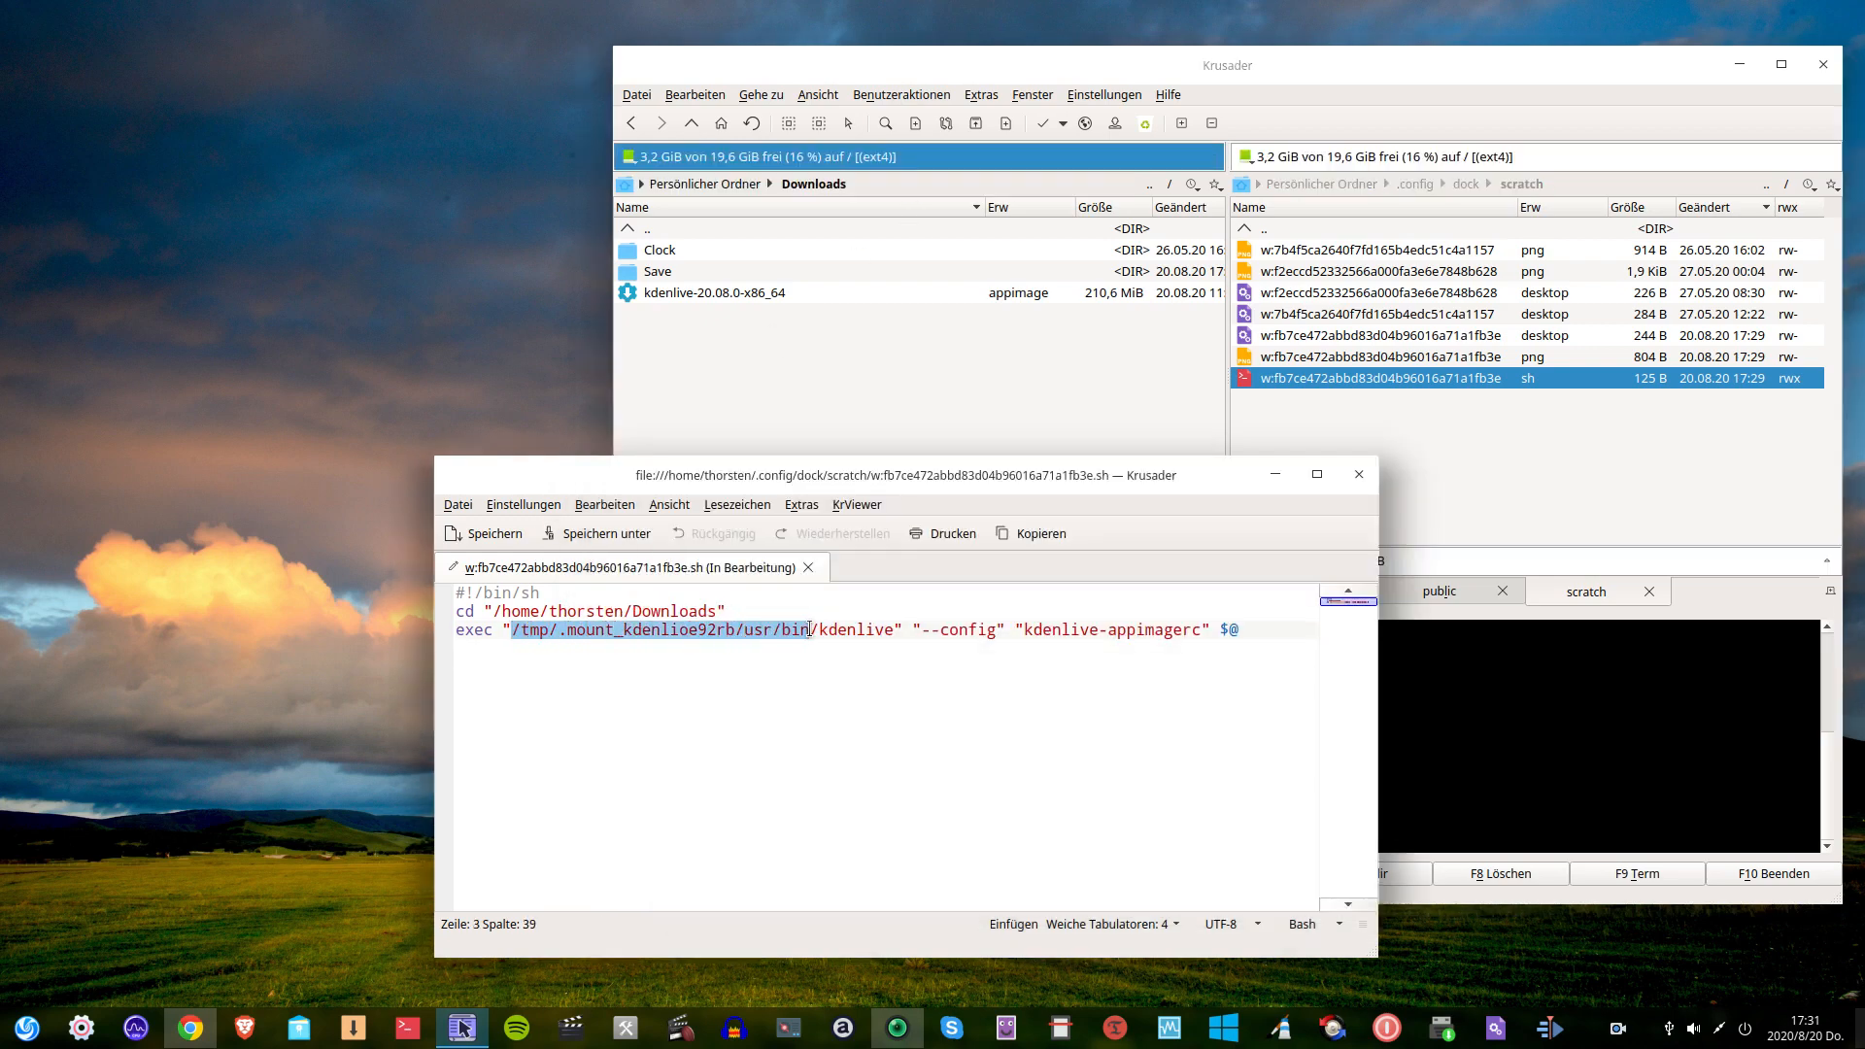
{"action": "type", "text": "/home/thorsten/Downloads/"}
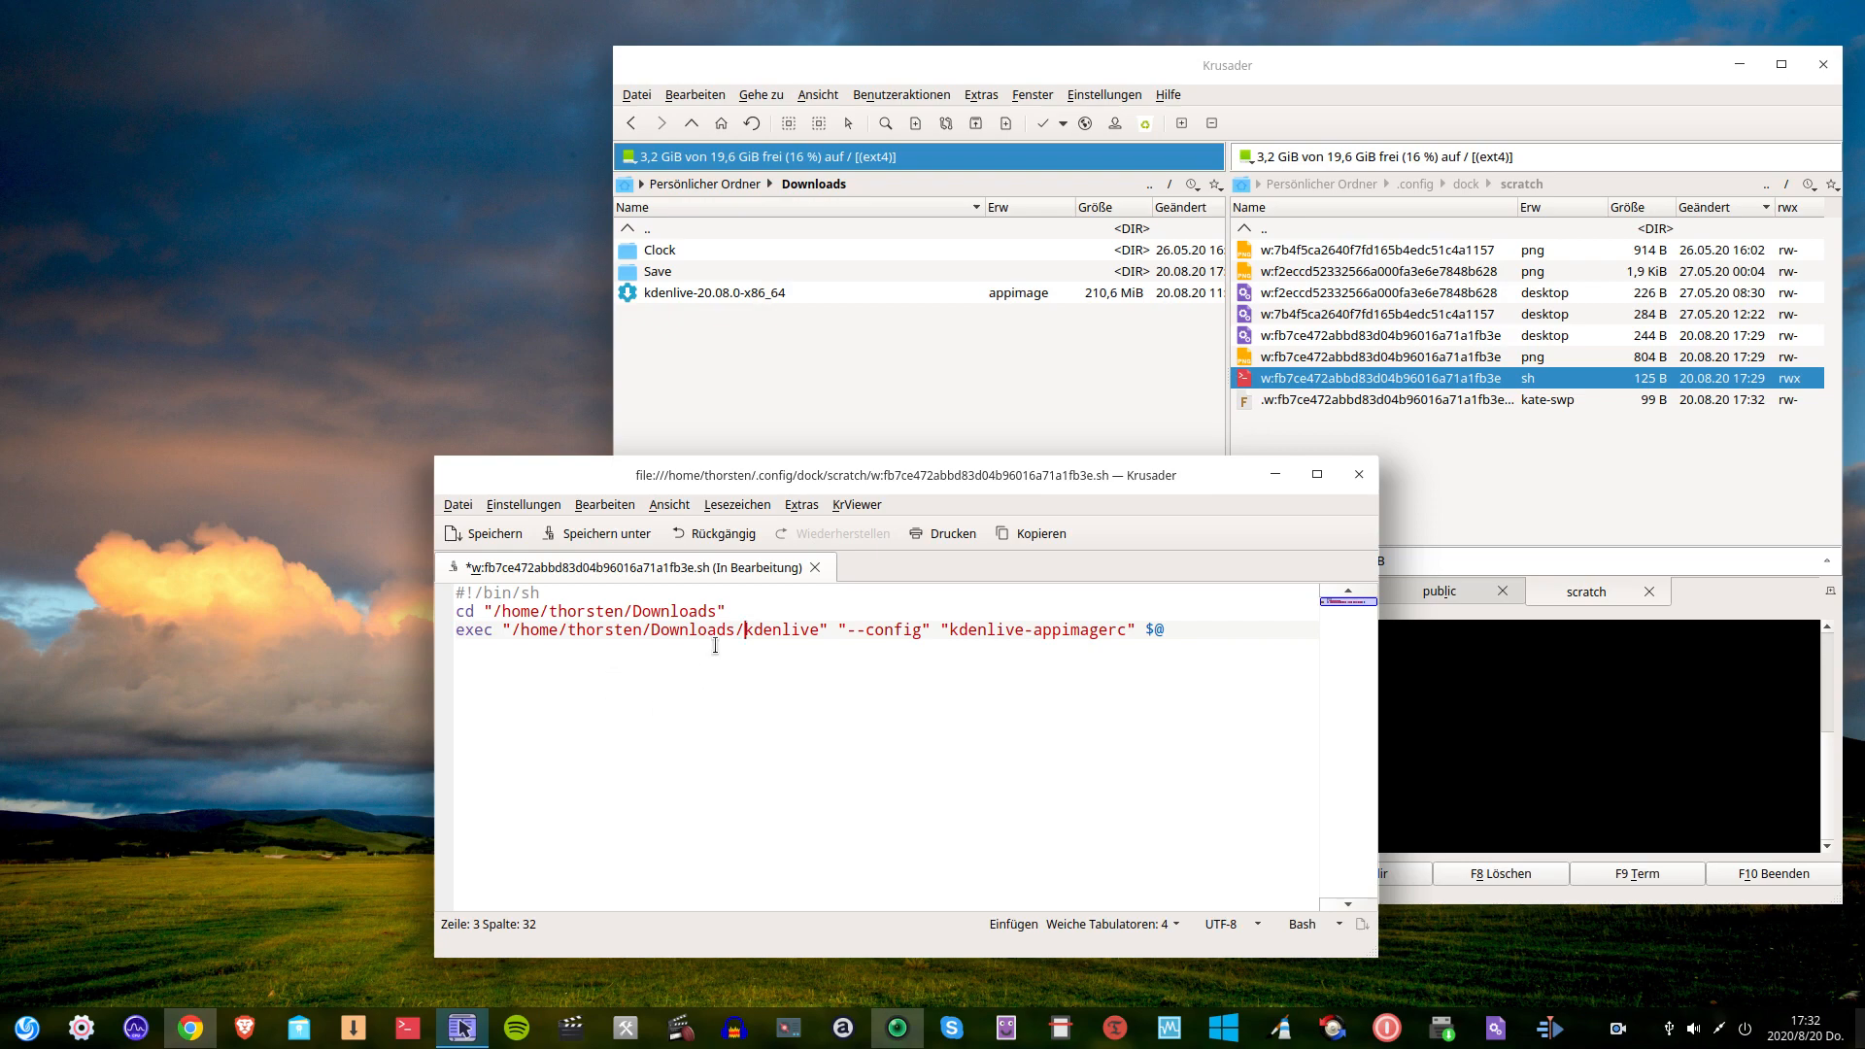
Copy the AppImage's full file name from Downloads and replace kdenlive in the exec path with kdenlive-20.08.0-x86_64.appimage.
{"action": "left_click", "coordinate": [719, 295]}
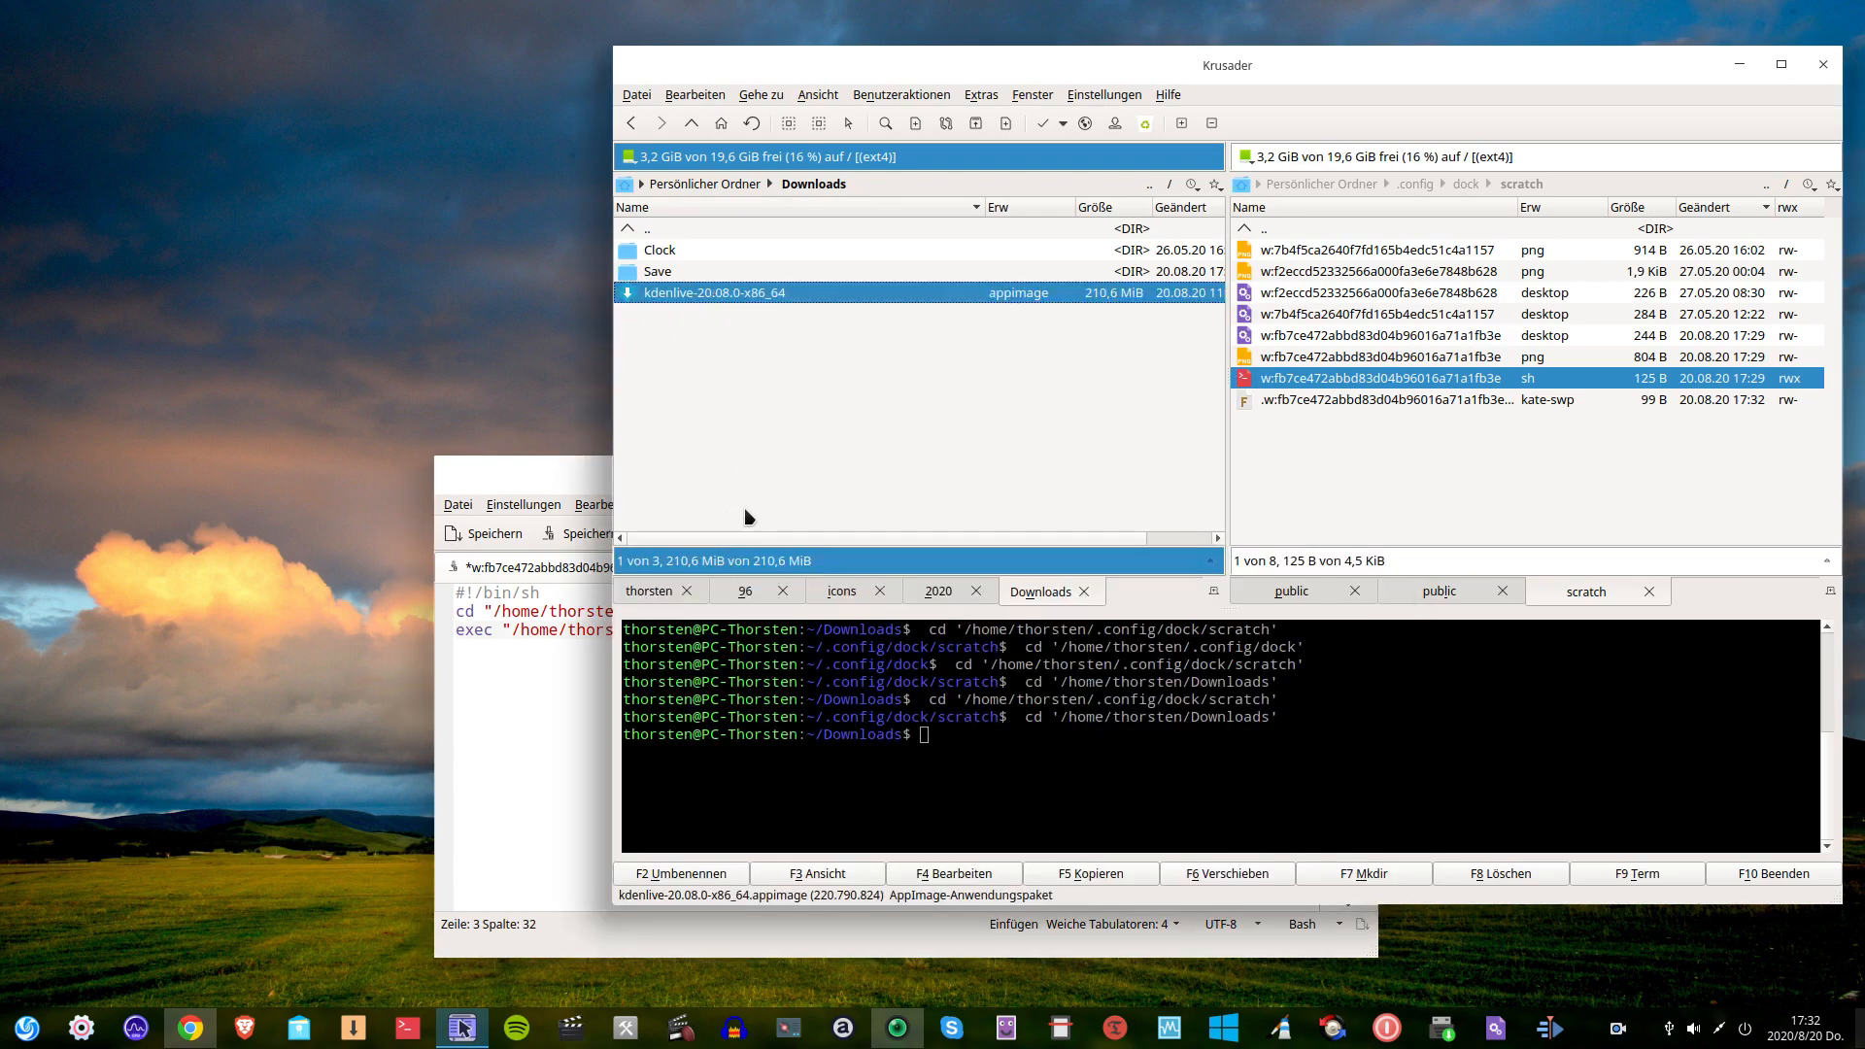
{"action": "key", "text": "F2"}
{"action": "key", "text": "ctrl+c"}
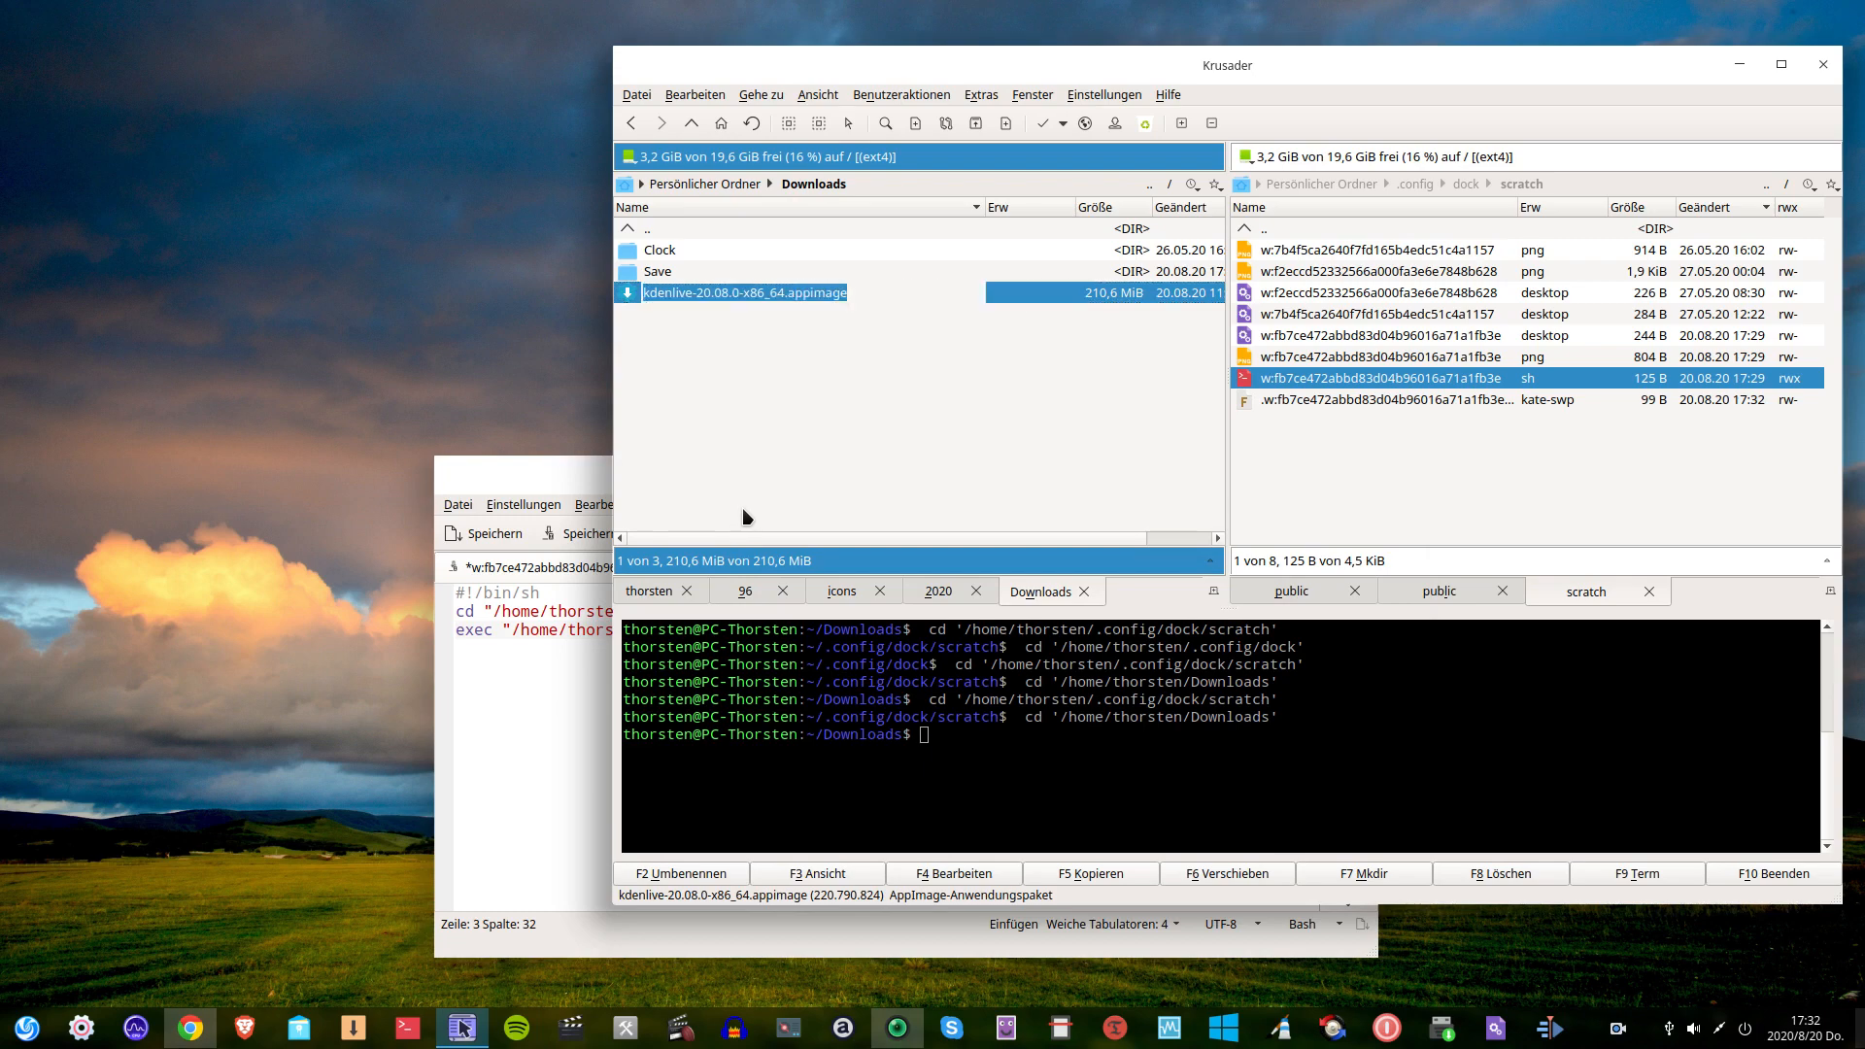
{"action": "left_click", "coordinate": [591, 697]}
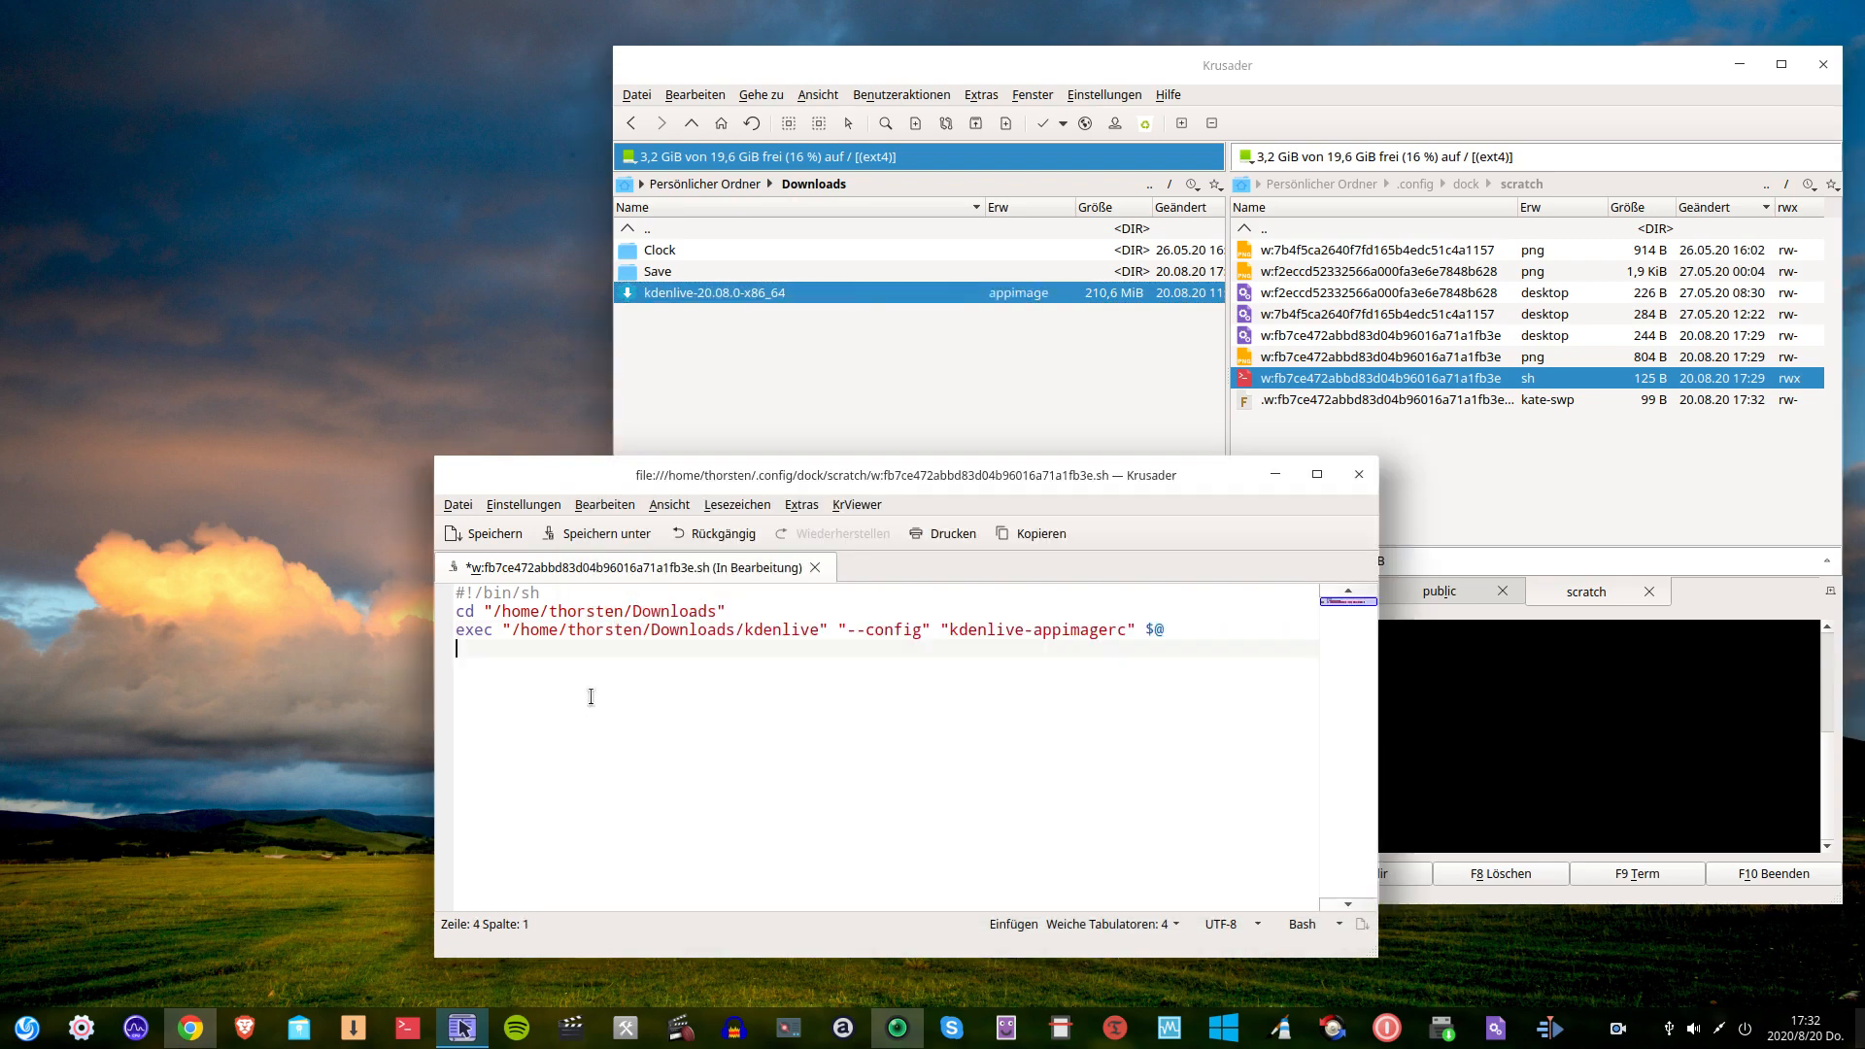
{"action": "left_click_drag", "start_coordinate": [746, 631], "coordinate": [818, 631]}
{"action": "key", "text": "ctrl+v"}
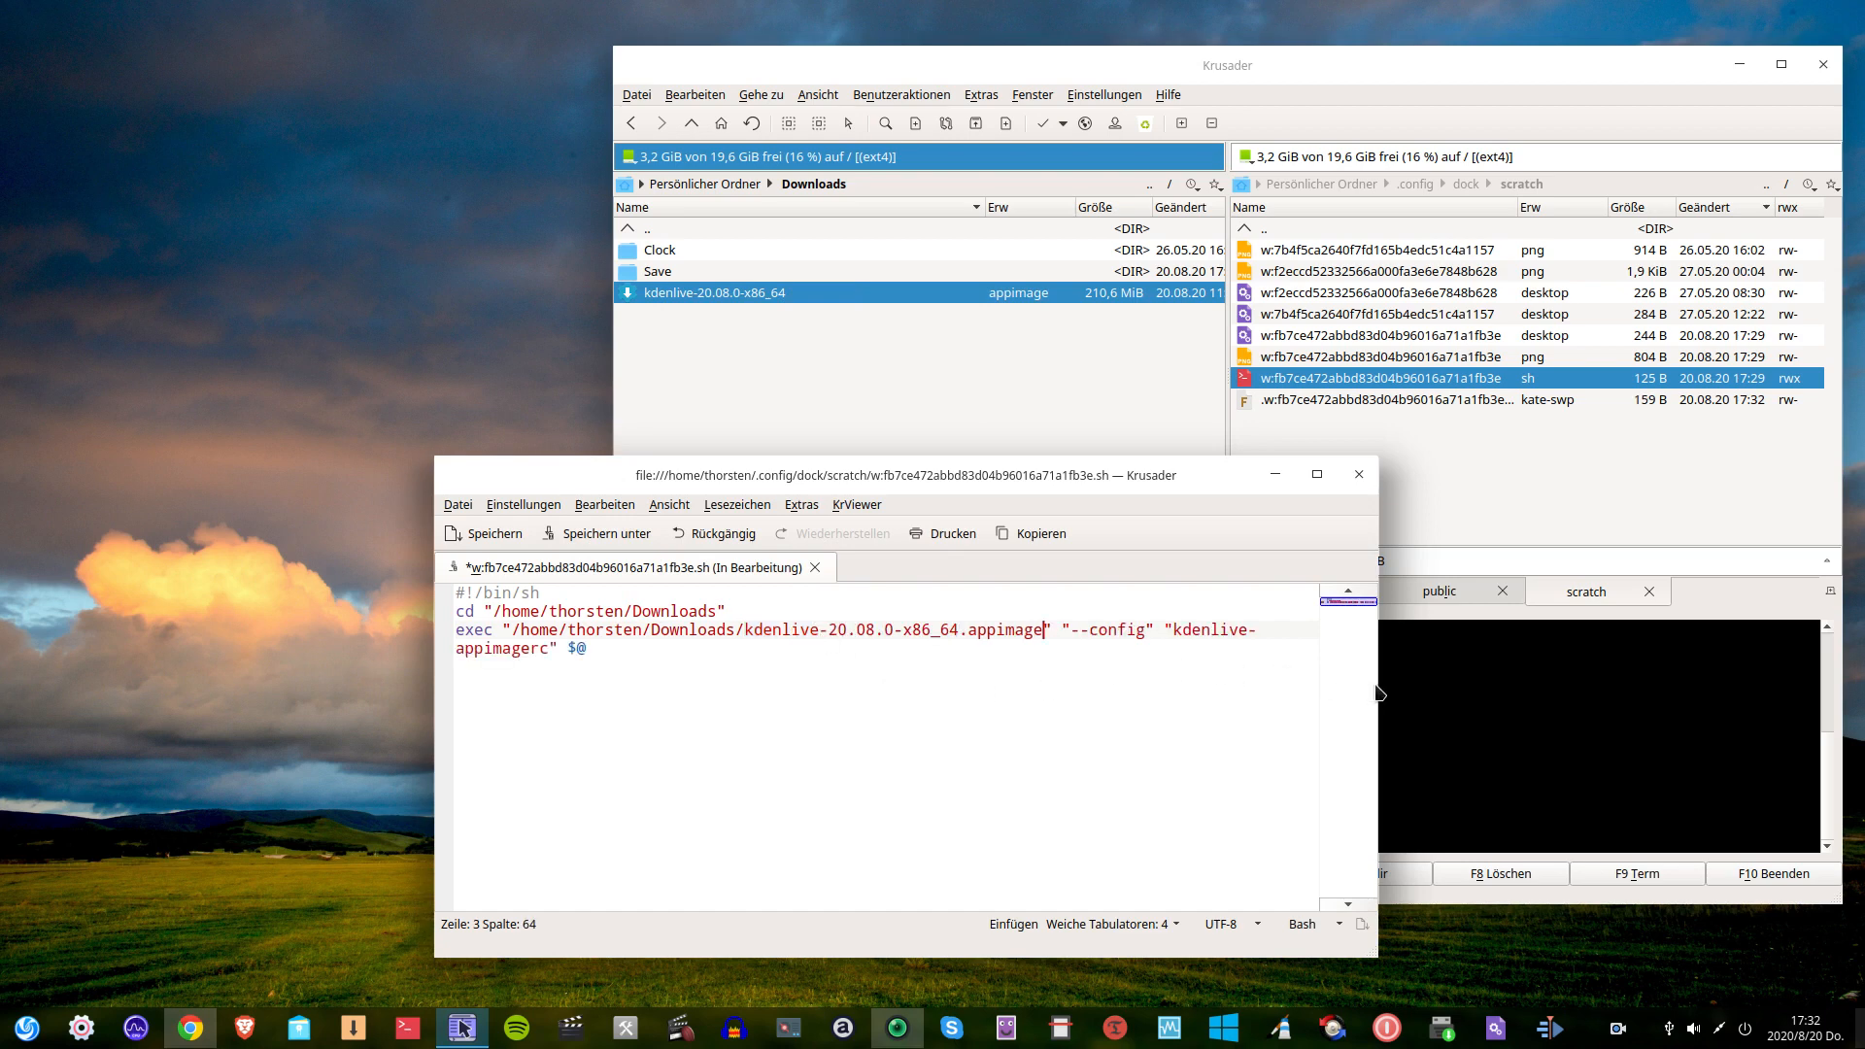
Widen the script editor to fit the exec line on one row, save the script and close it.
{"action": "left_click_drag", "start_coordinate": [1380, 685], "coordinate": [1644, 685]}
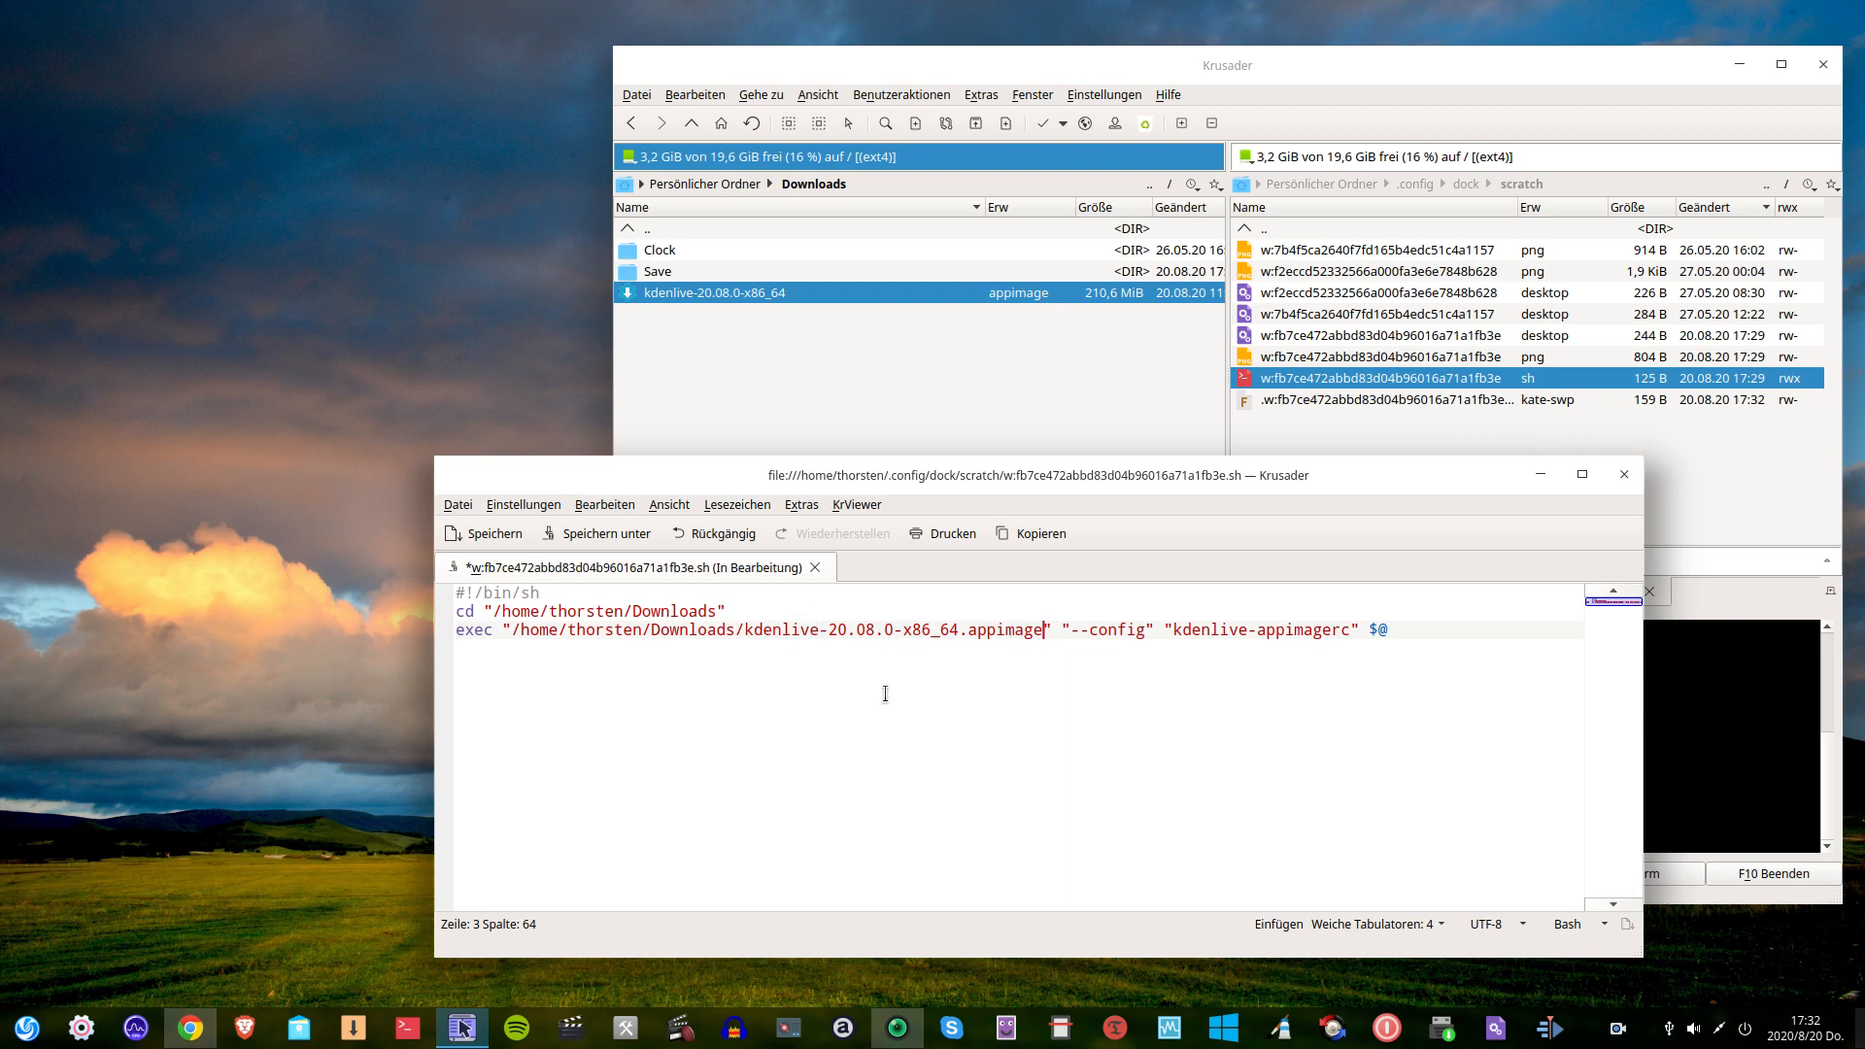
{"action": "key", "text": "ctrl+s"}
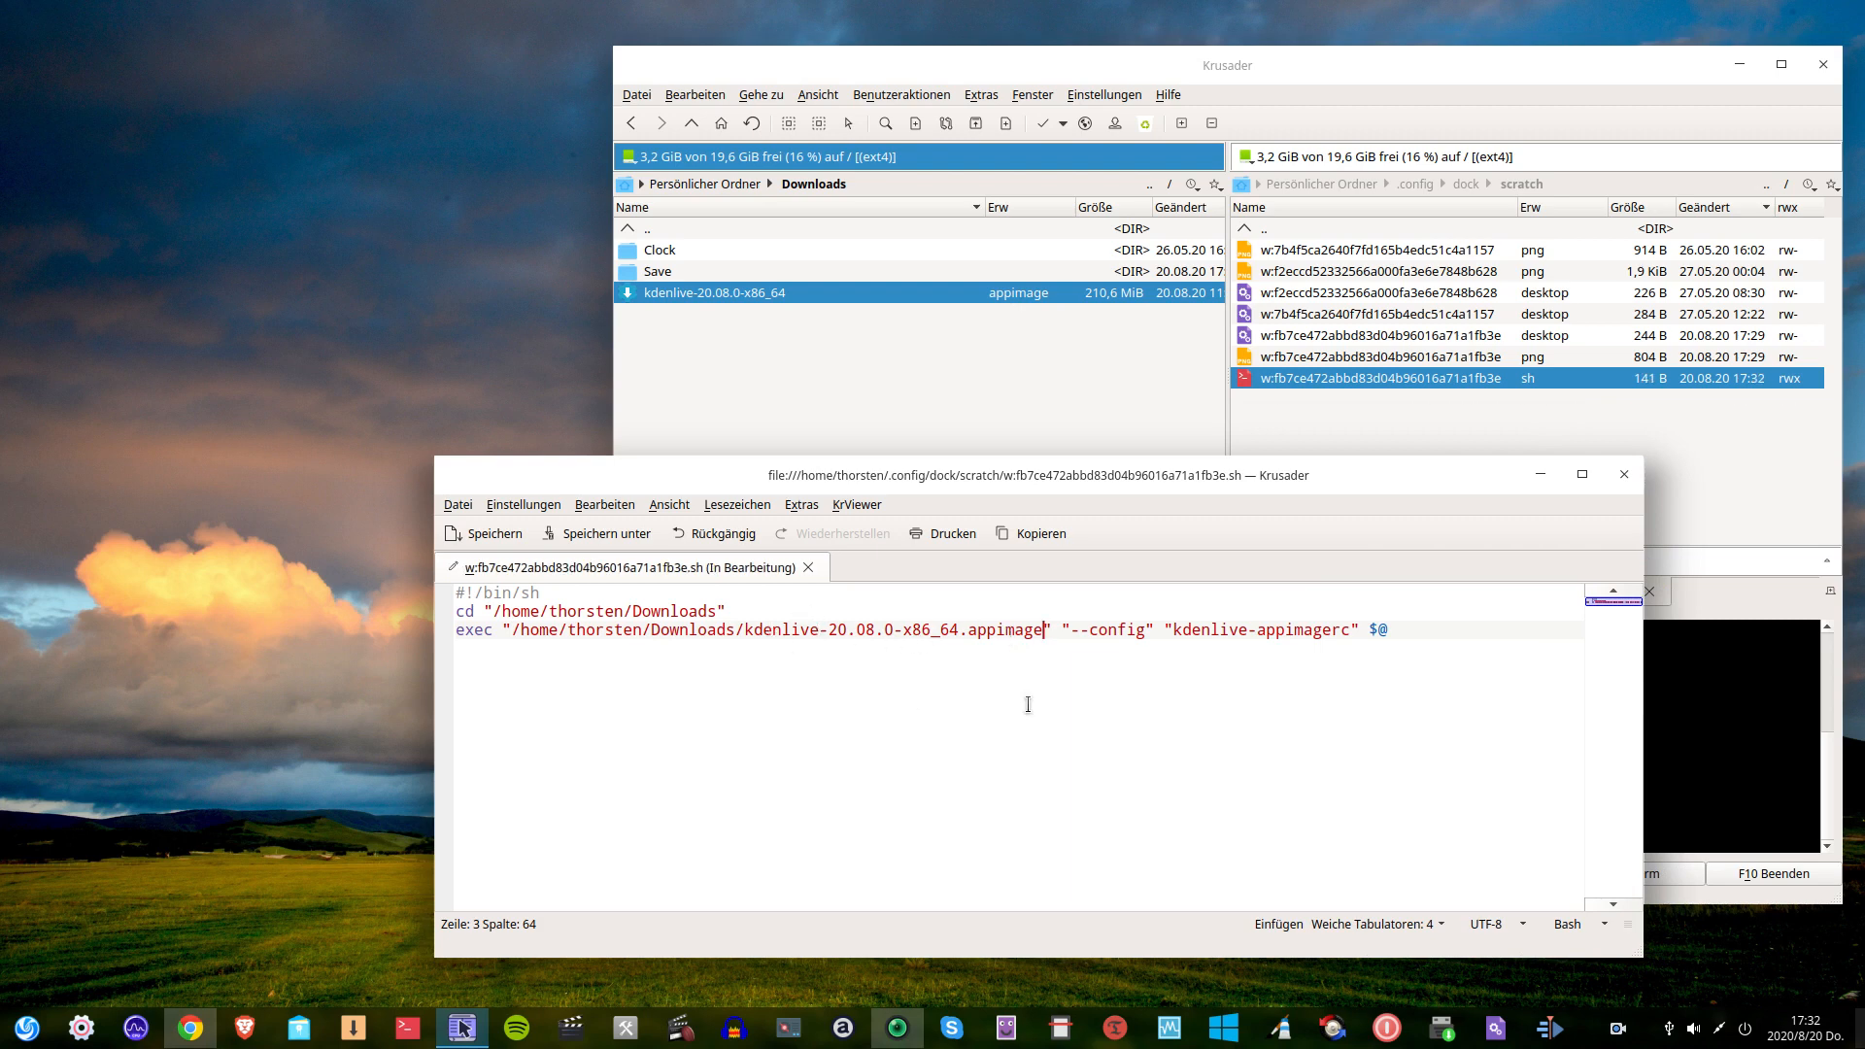
{"action": "left_click", "coordinate": [1624, 475]}
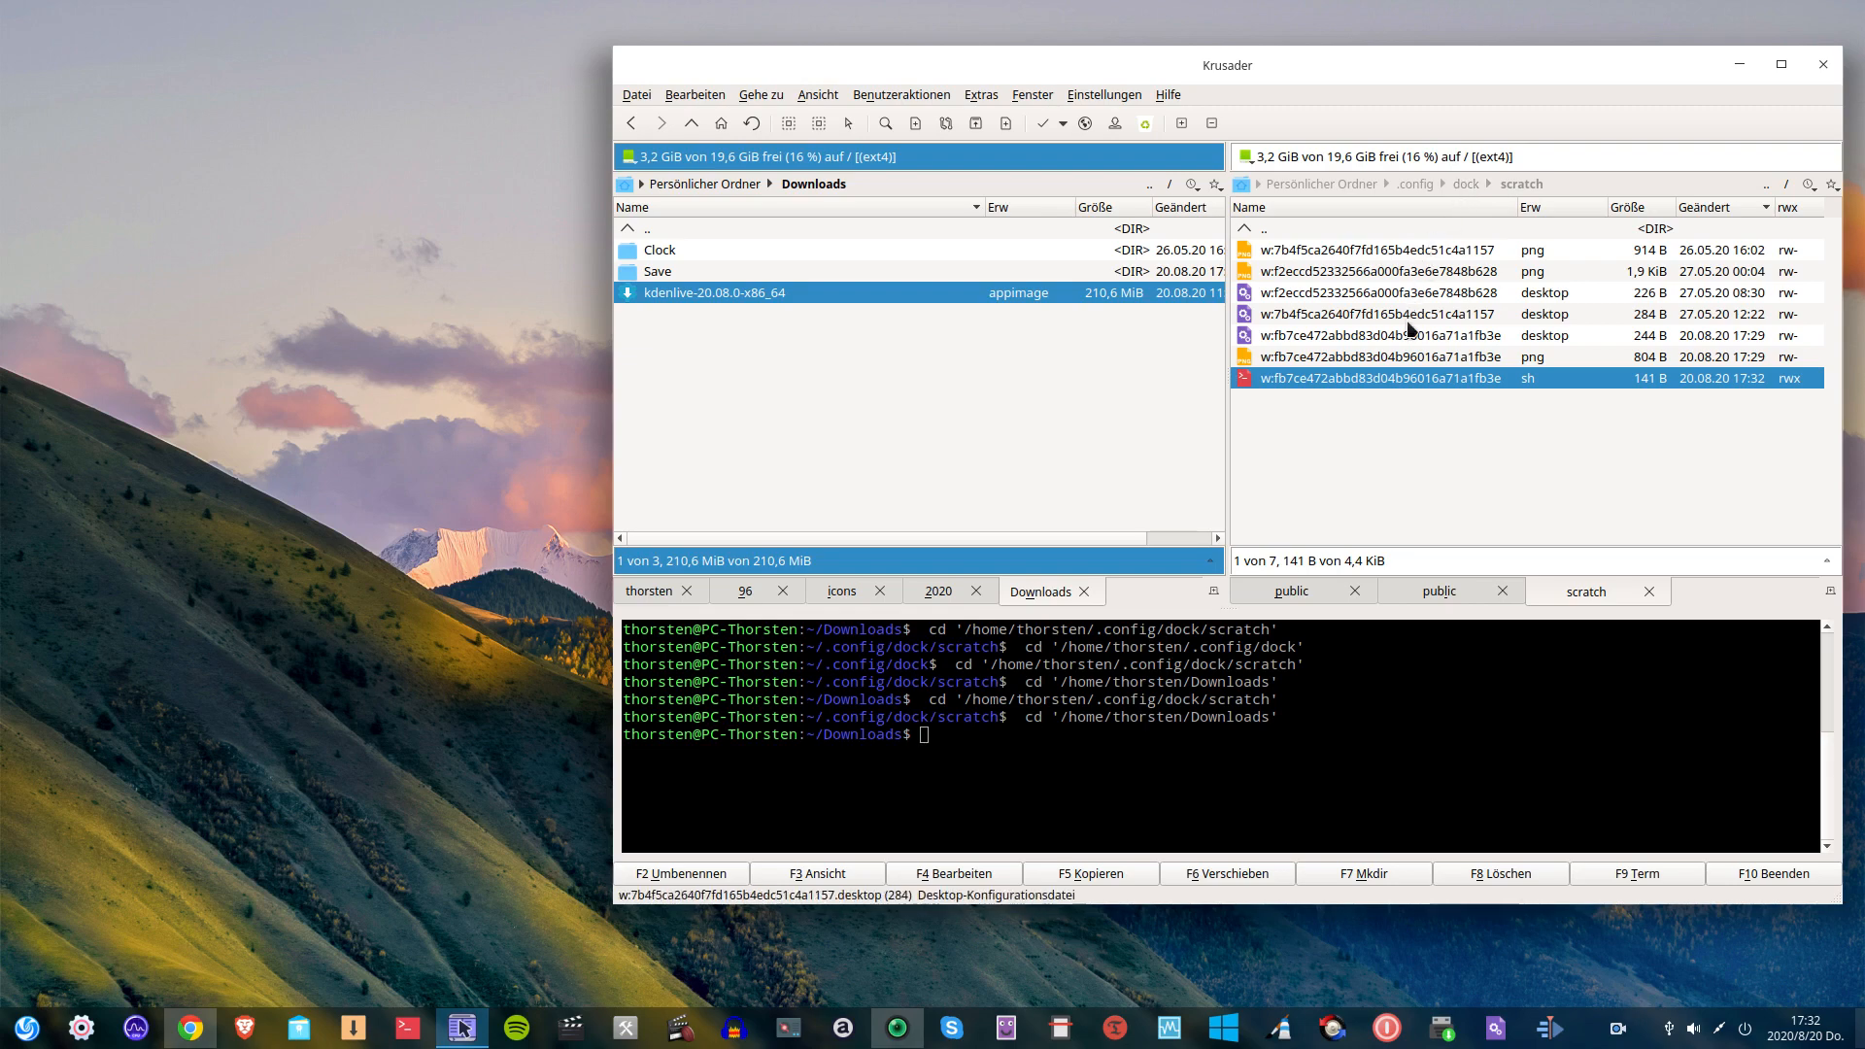
Test the pinned Kdenlive launcher from the dock, inspect the started program beside the file manager and close Kdenlive.
{"action": "left_click", "coordinate": [1549, 1038]}
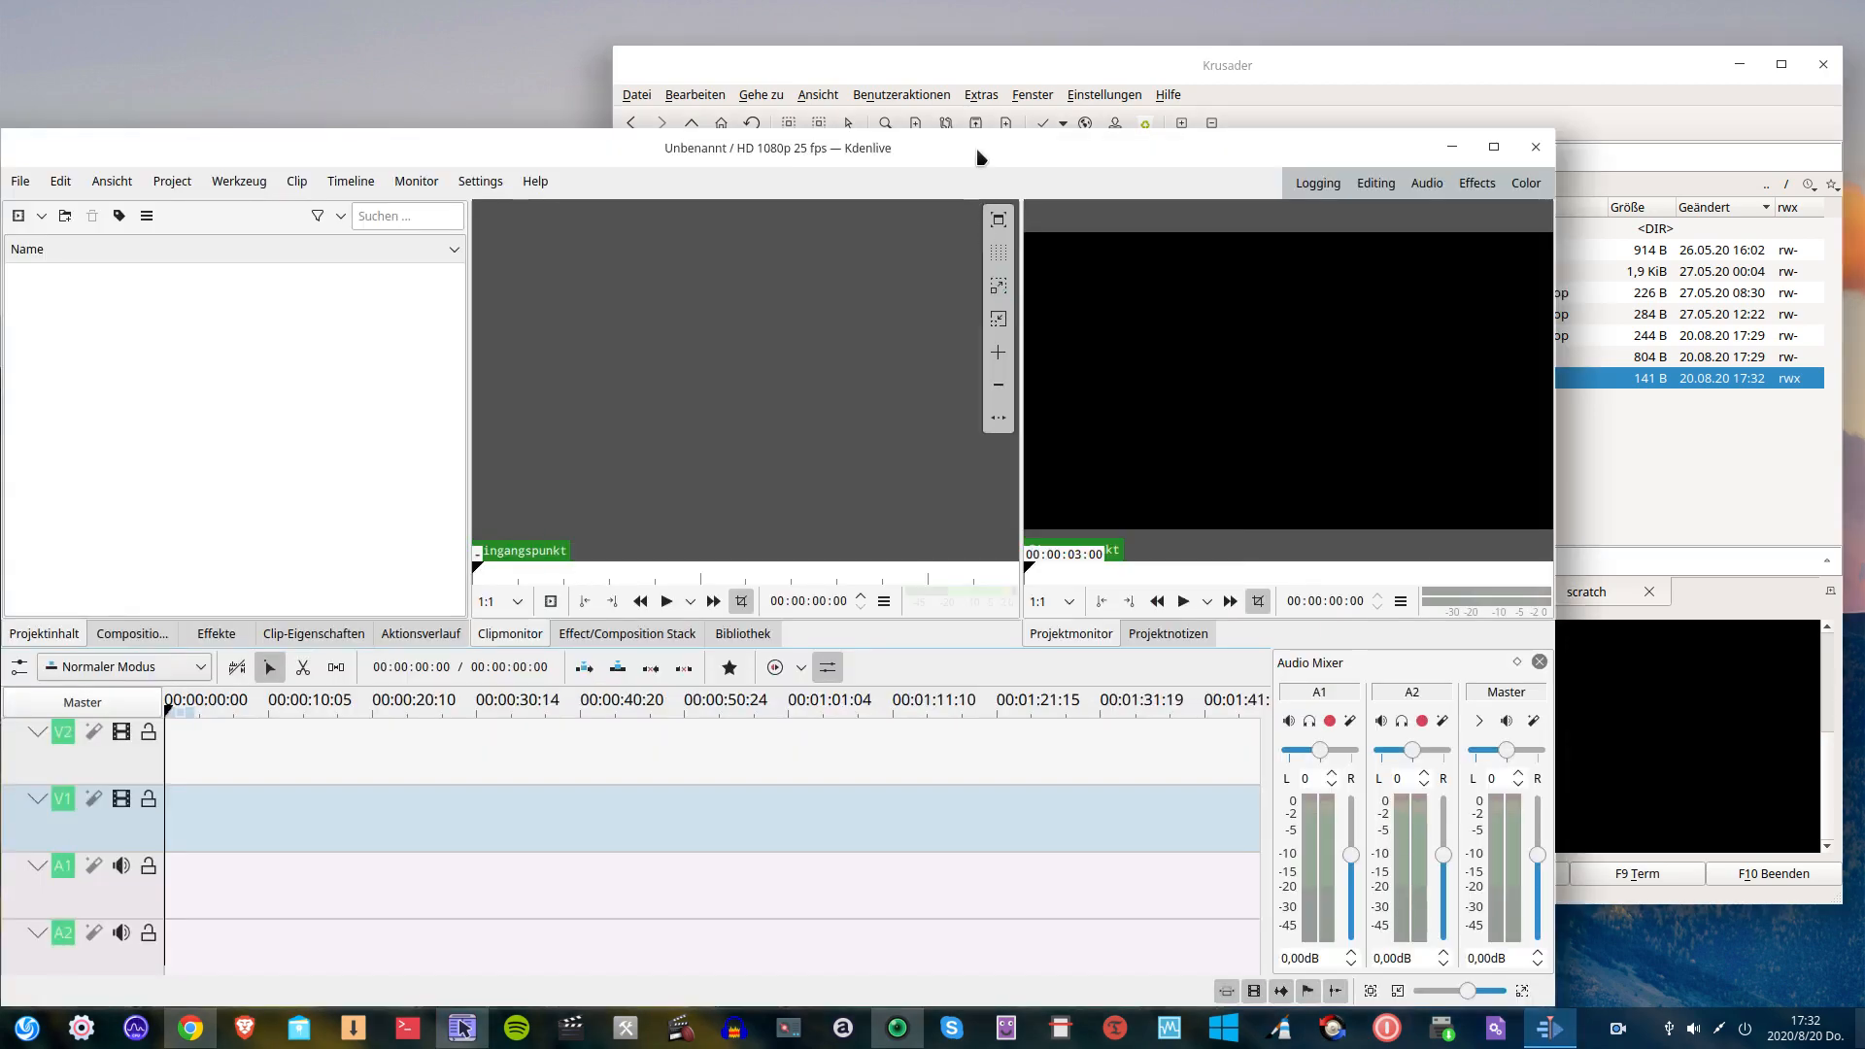
{"action": "left_click_drag", "start_coordinate": [980, 146], "coordinate": [1075, 121]}
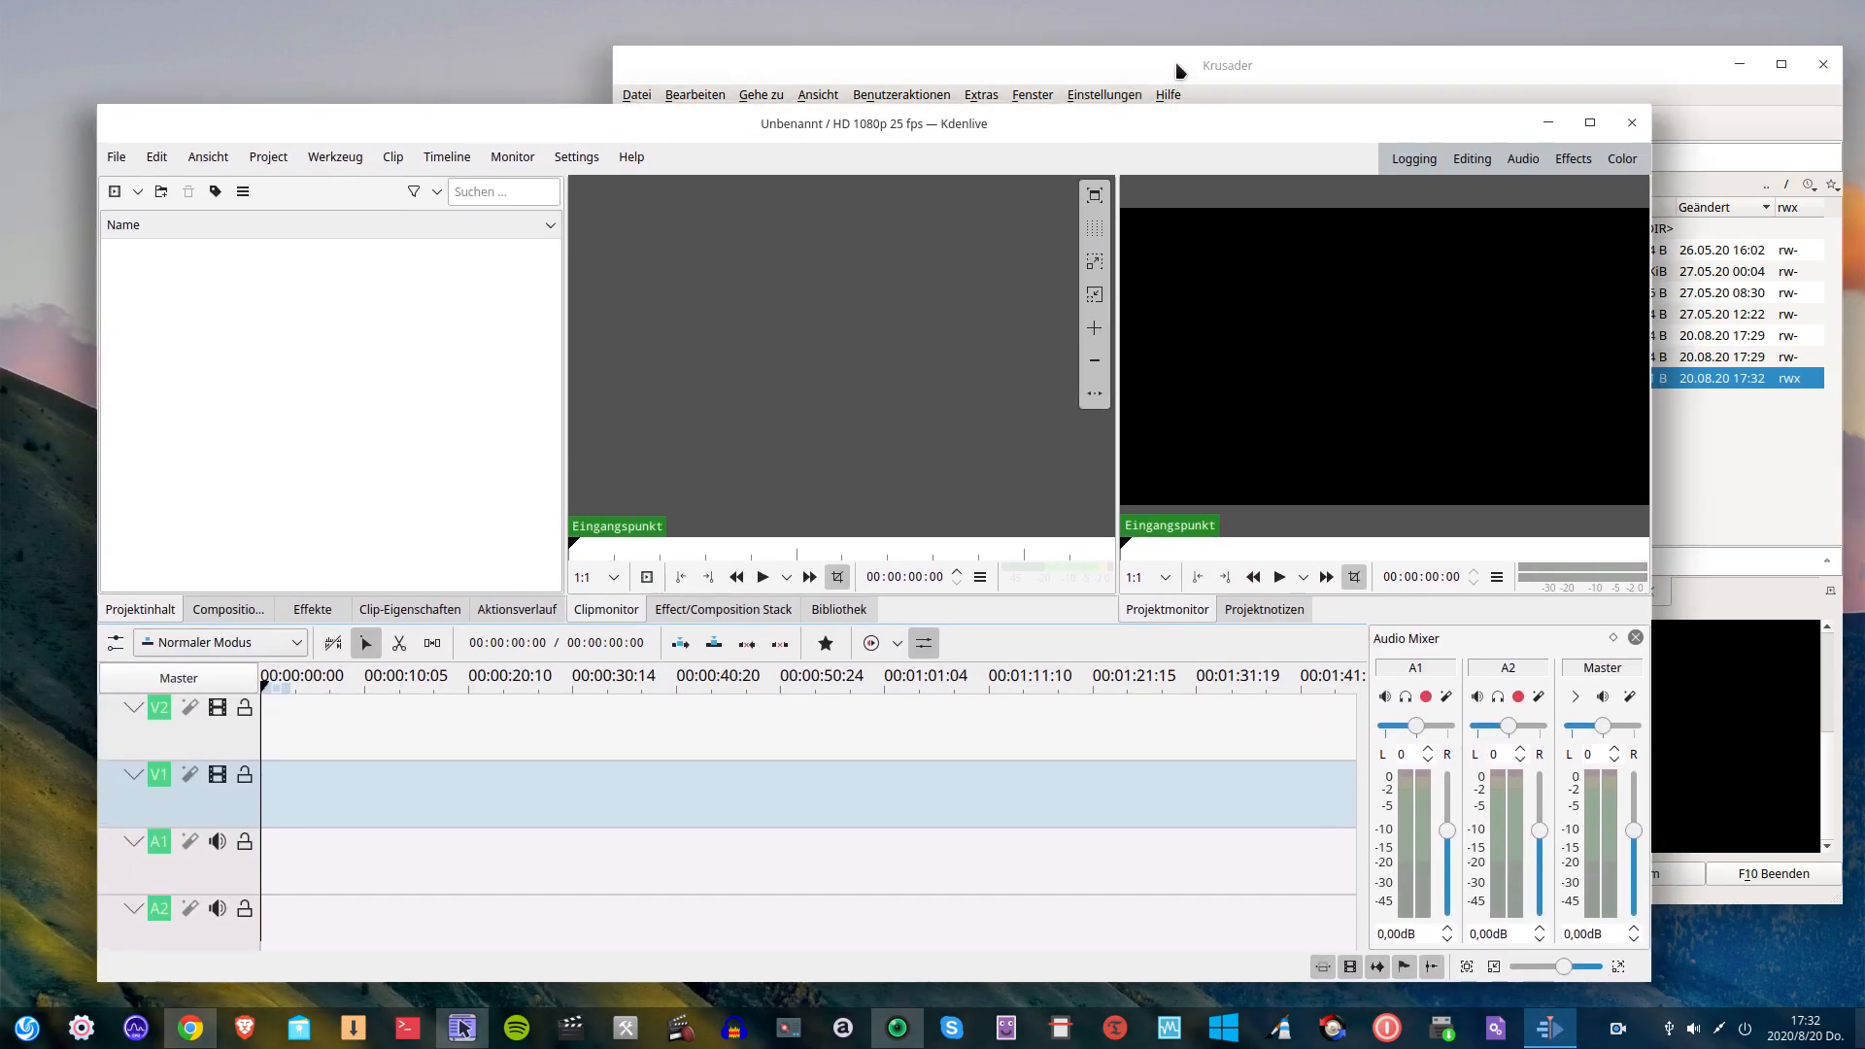
{"action": "left_click", "coordinate": [1378, 71]}
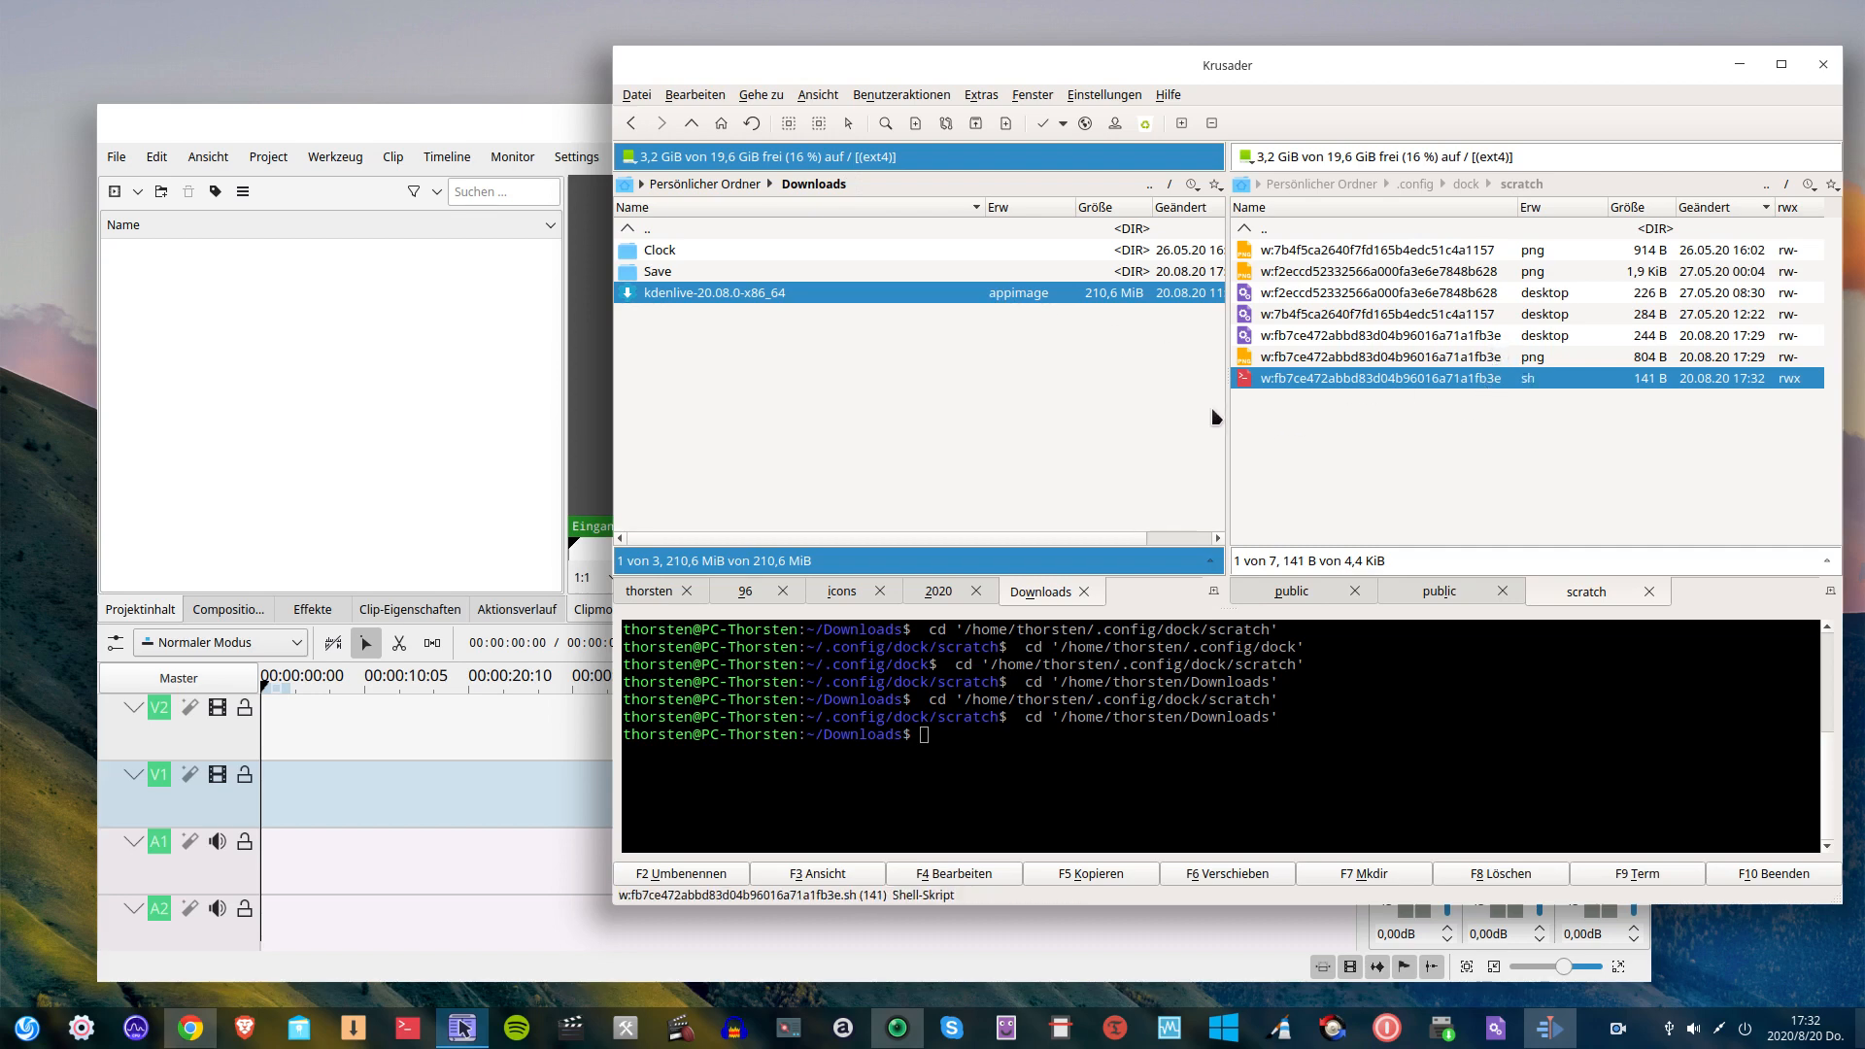
{"action": "left_click", "coordinate": [550, 135]}
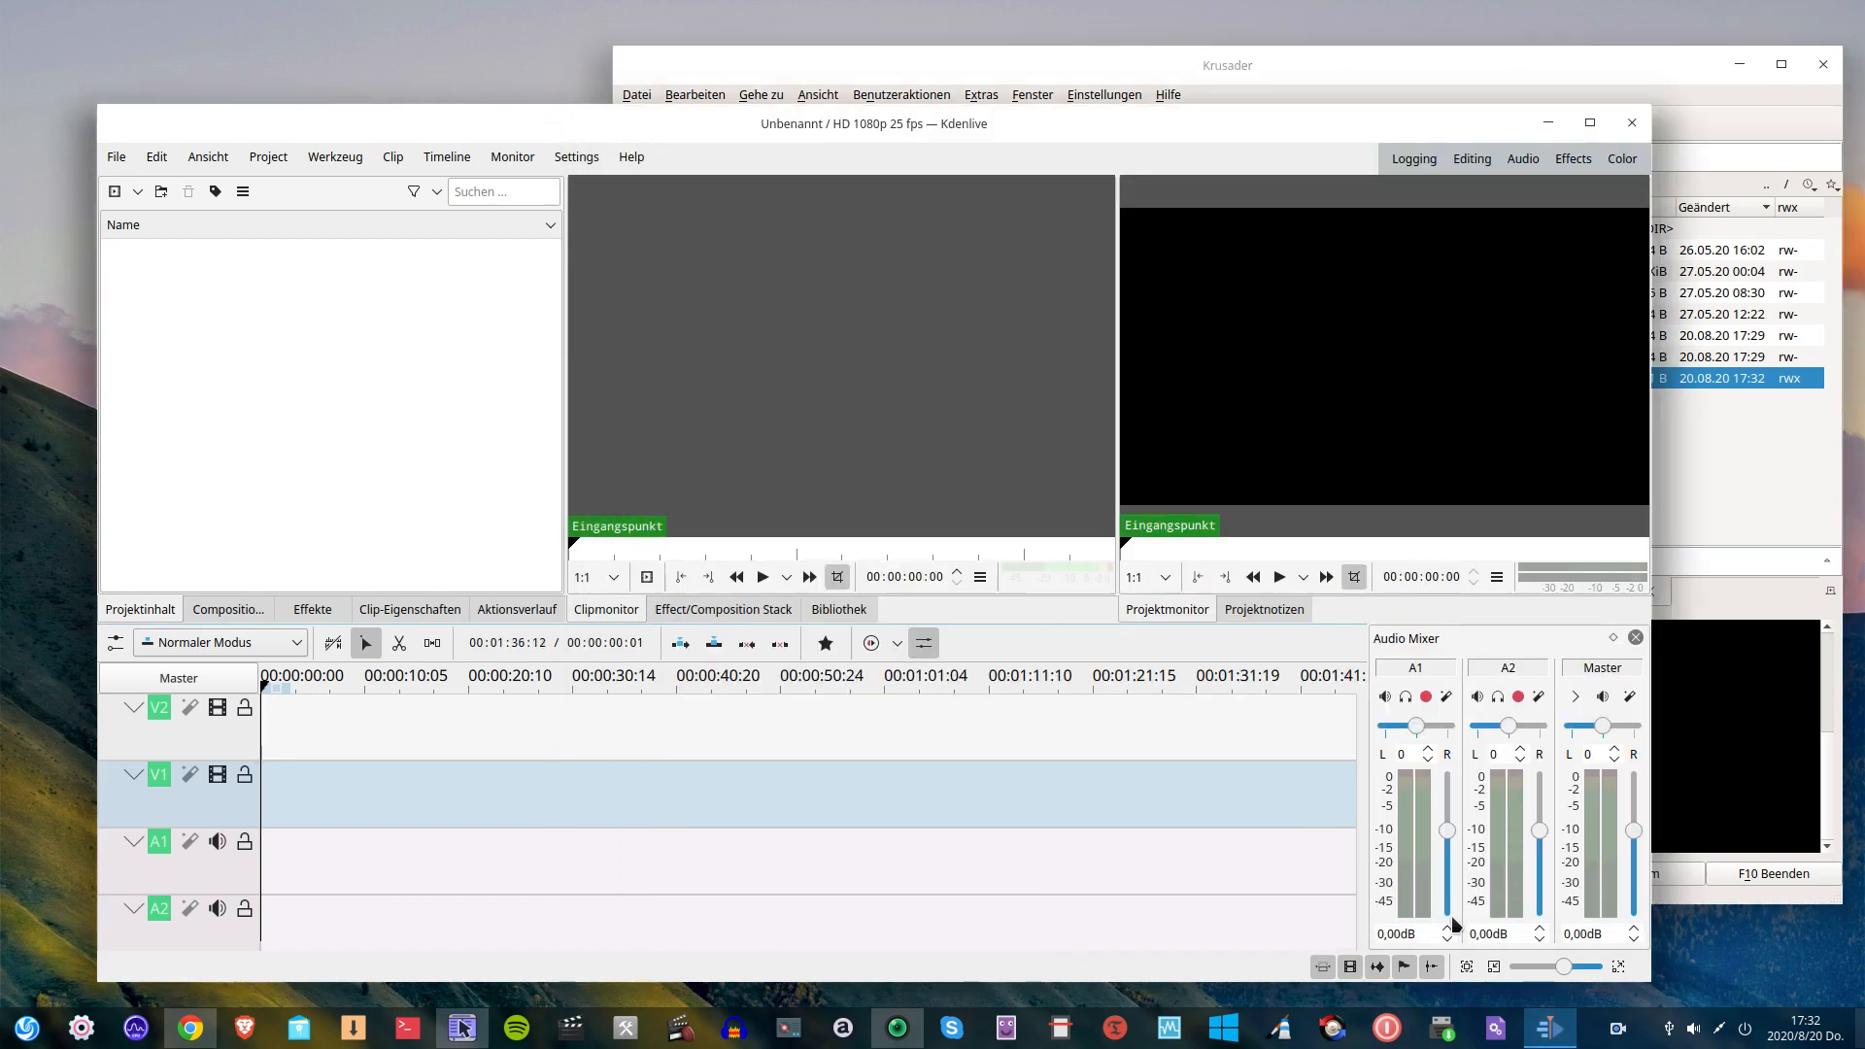
{"action": "mouse_move", "coordinate": [1544, 1036]}
{"action": "left_click", "coordinate": [1632, 123]}
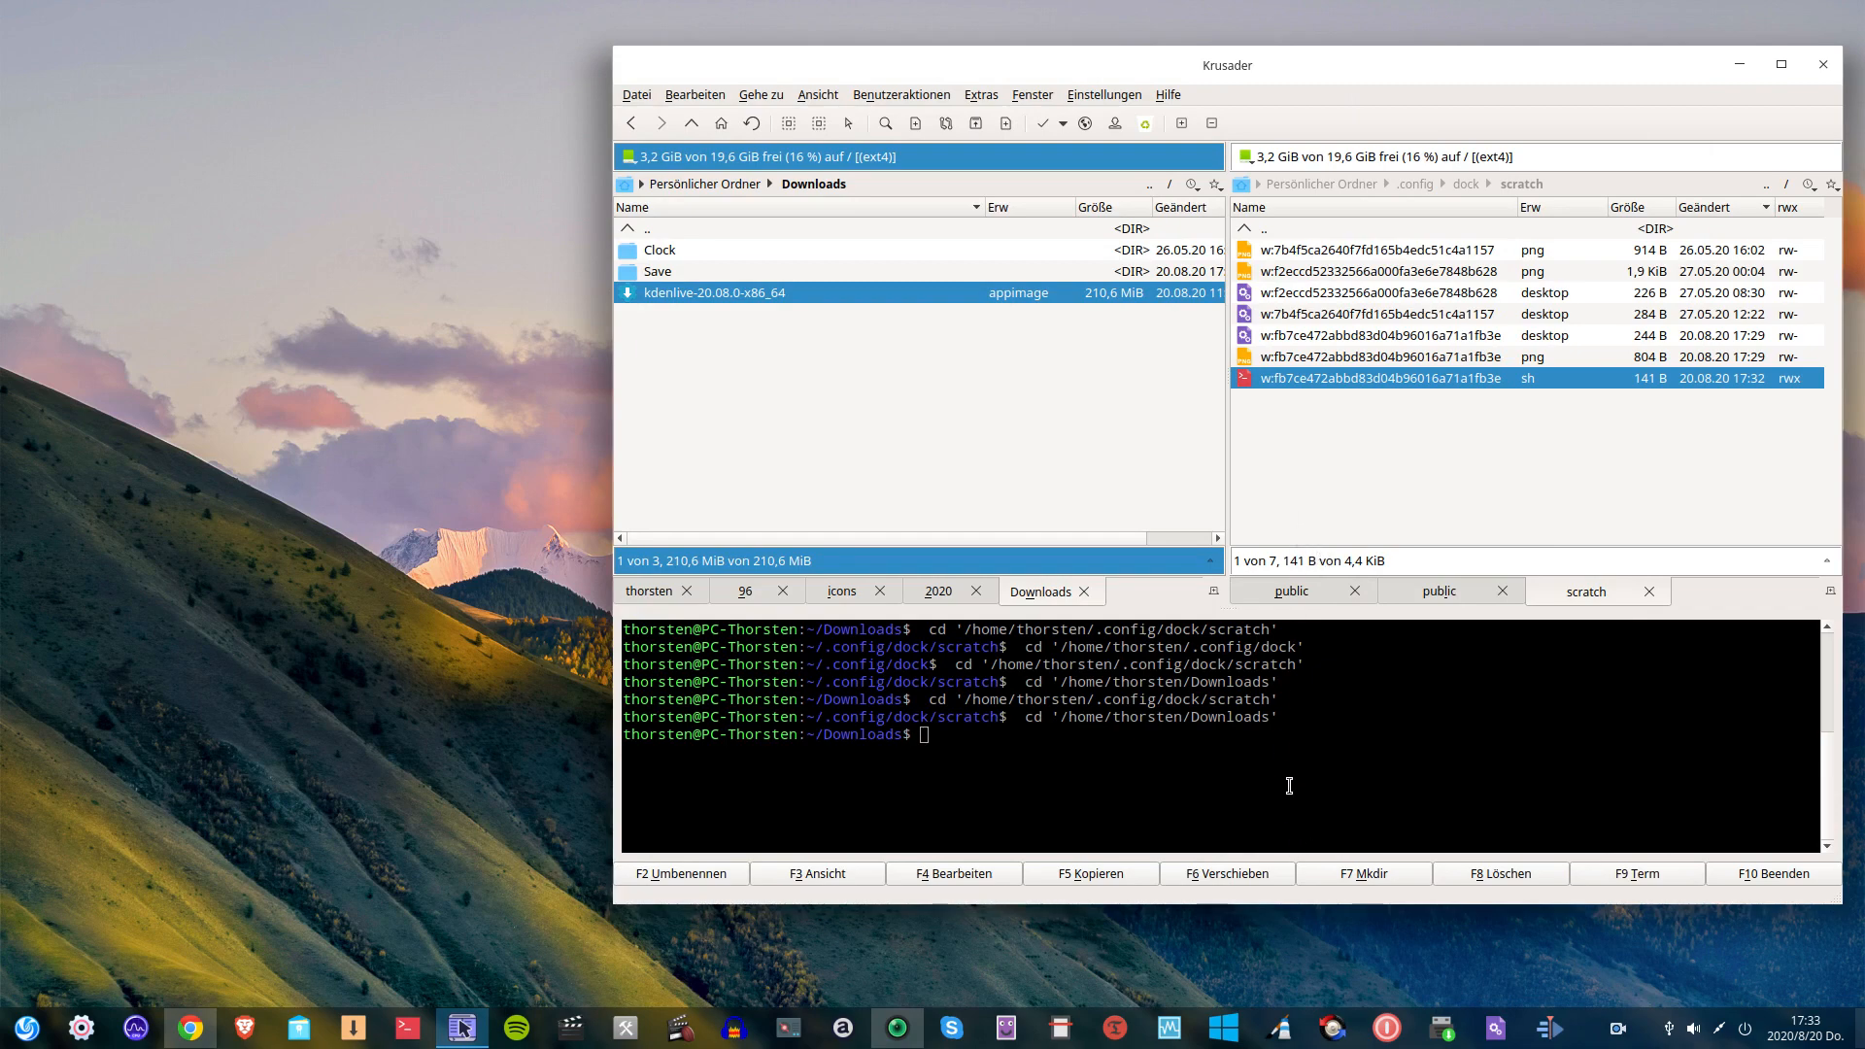
Switch to VirtualBox Manager, create a desktop shortcut for the Windows 10 machine and close the manager.
{"action": "left_click", "coordinate": [1170, 1028]}
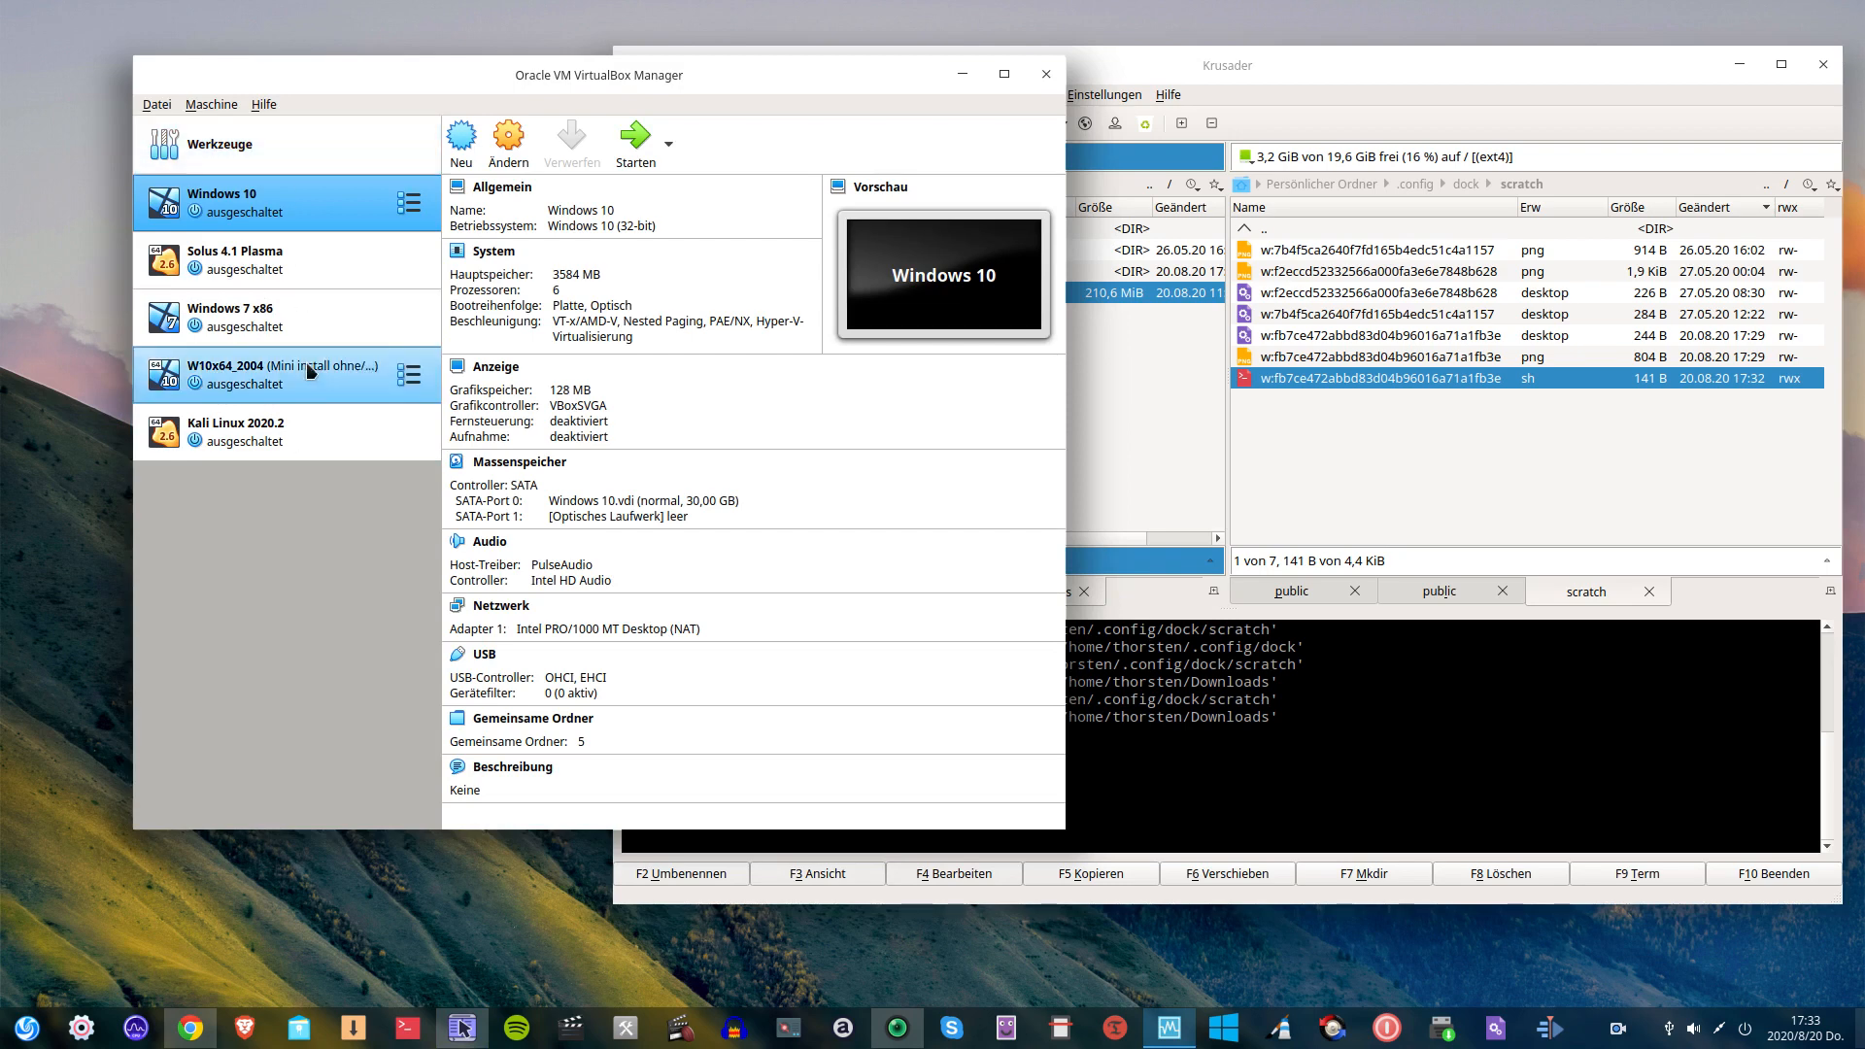
{"action": "left_click_drag", "start_coordinate": [588, 75], "coordinate": [819, 119]}
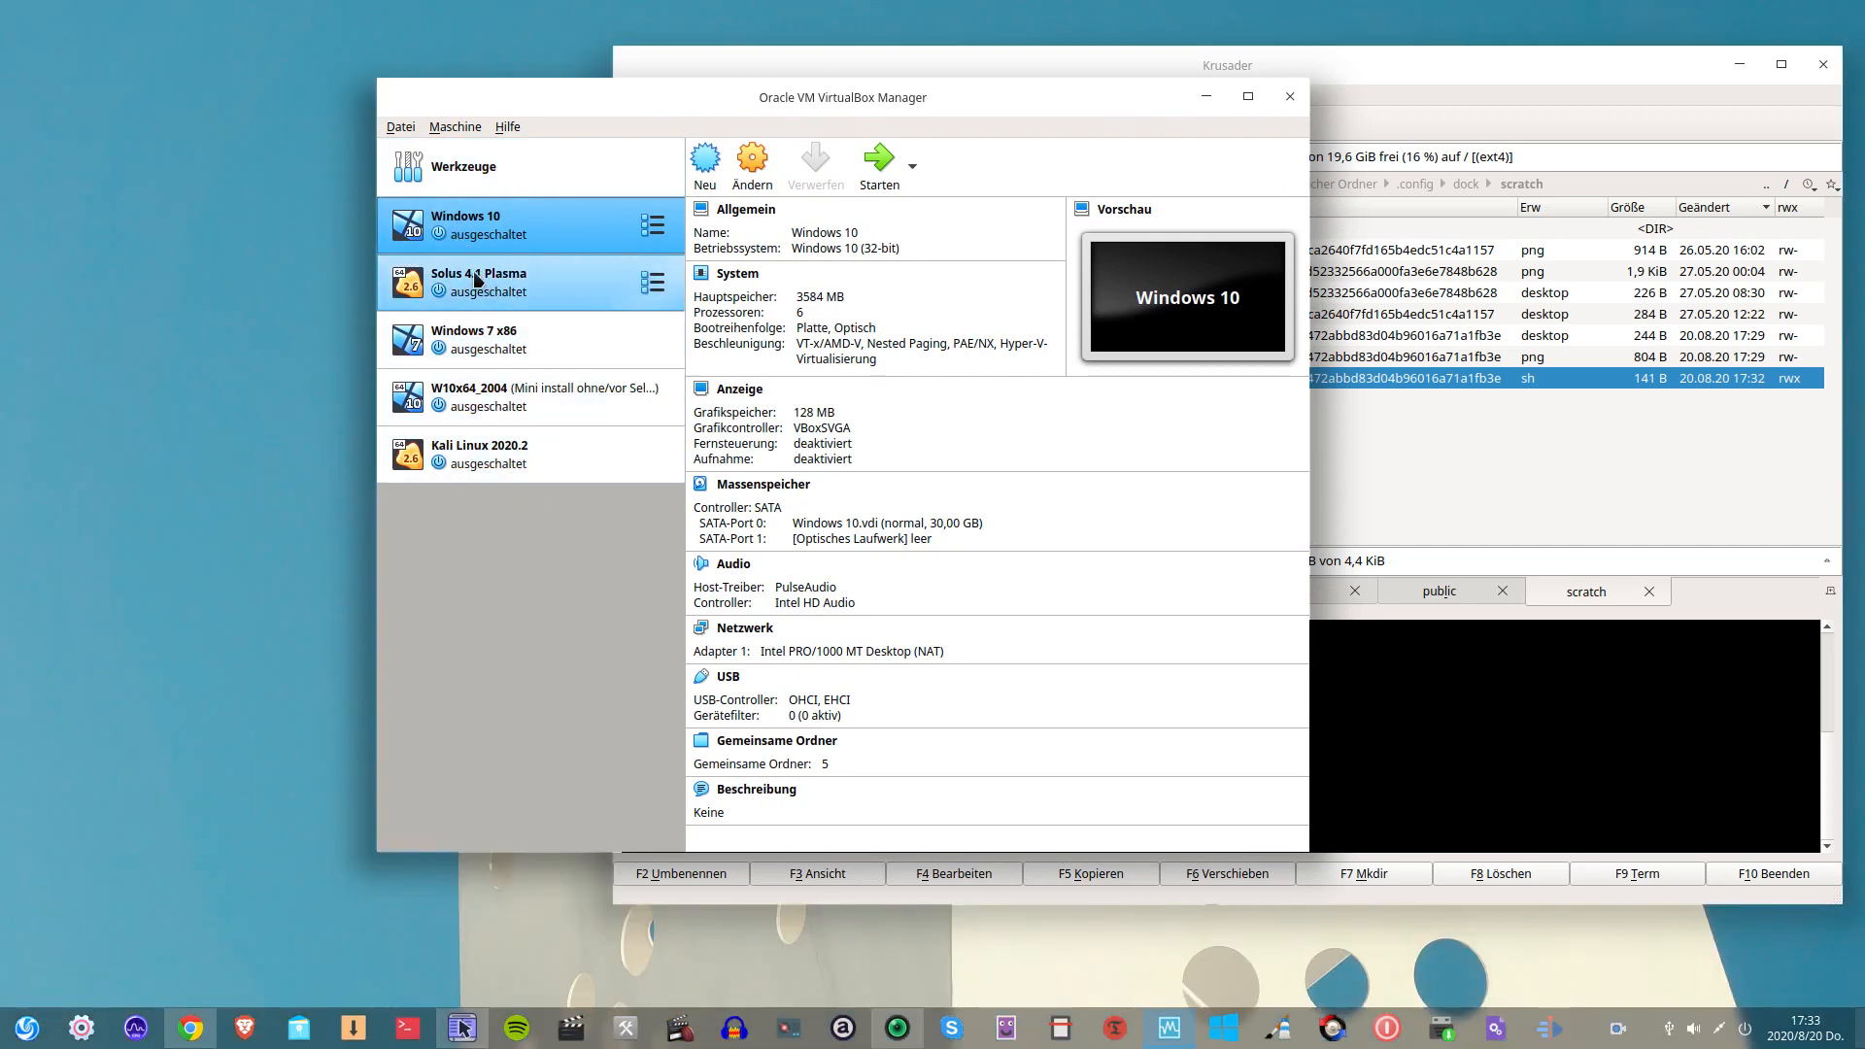
{"action": "right_click", "coordinate": [534, 233]}
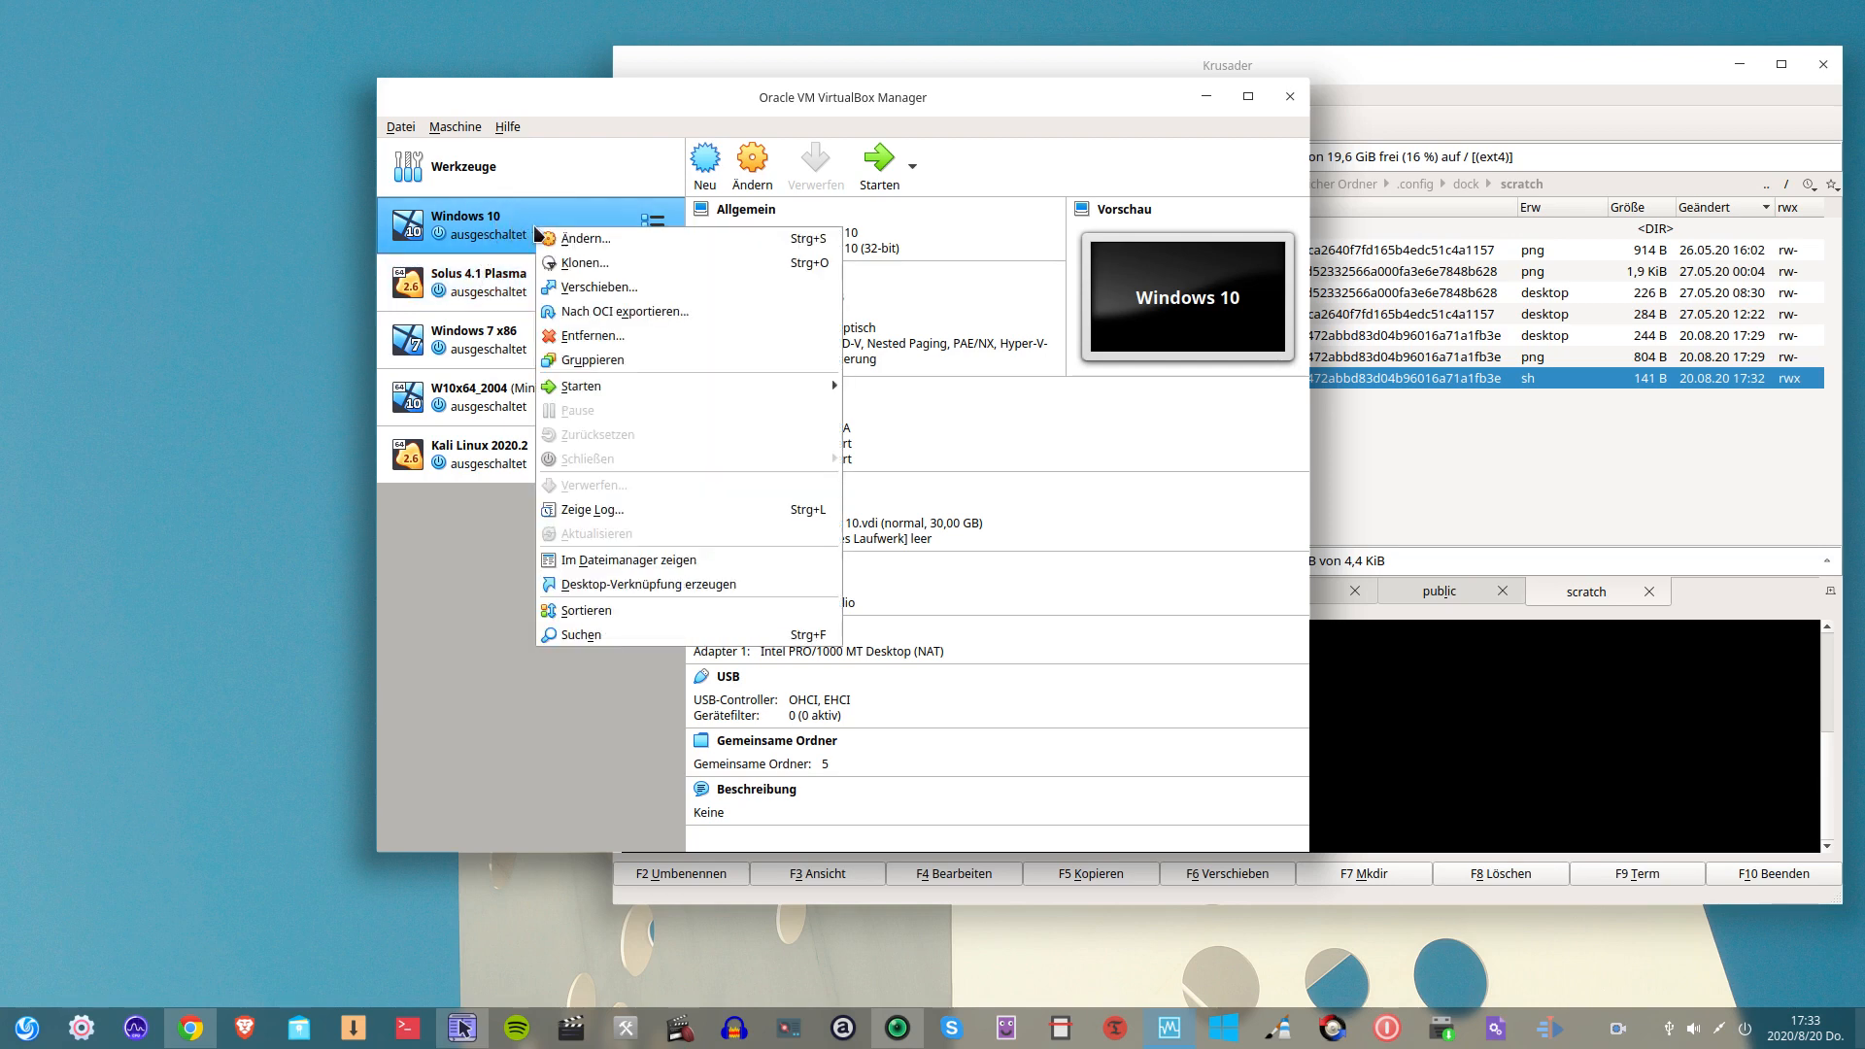
{"action": "left_click", "coordinate": [499, 230]}
{"action": "right_click", "coordinate": [497, 223]}
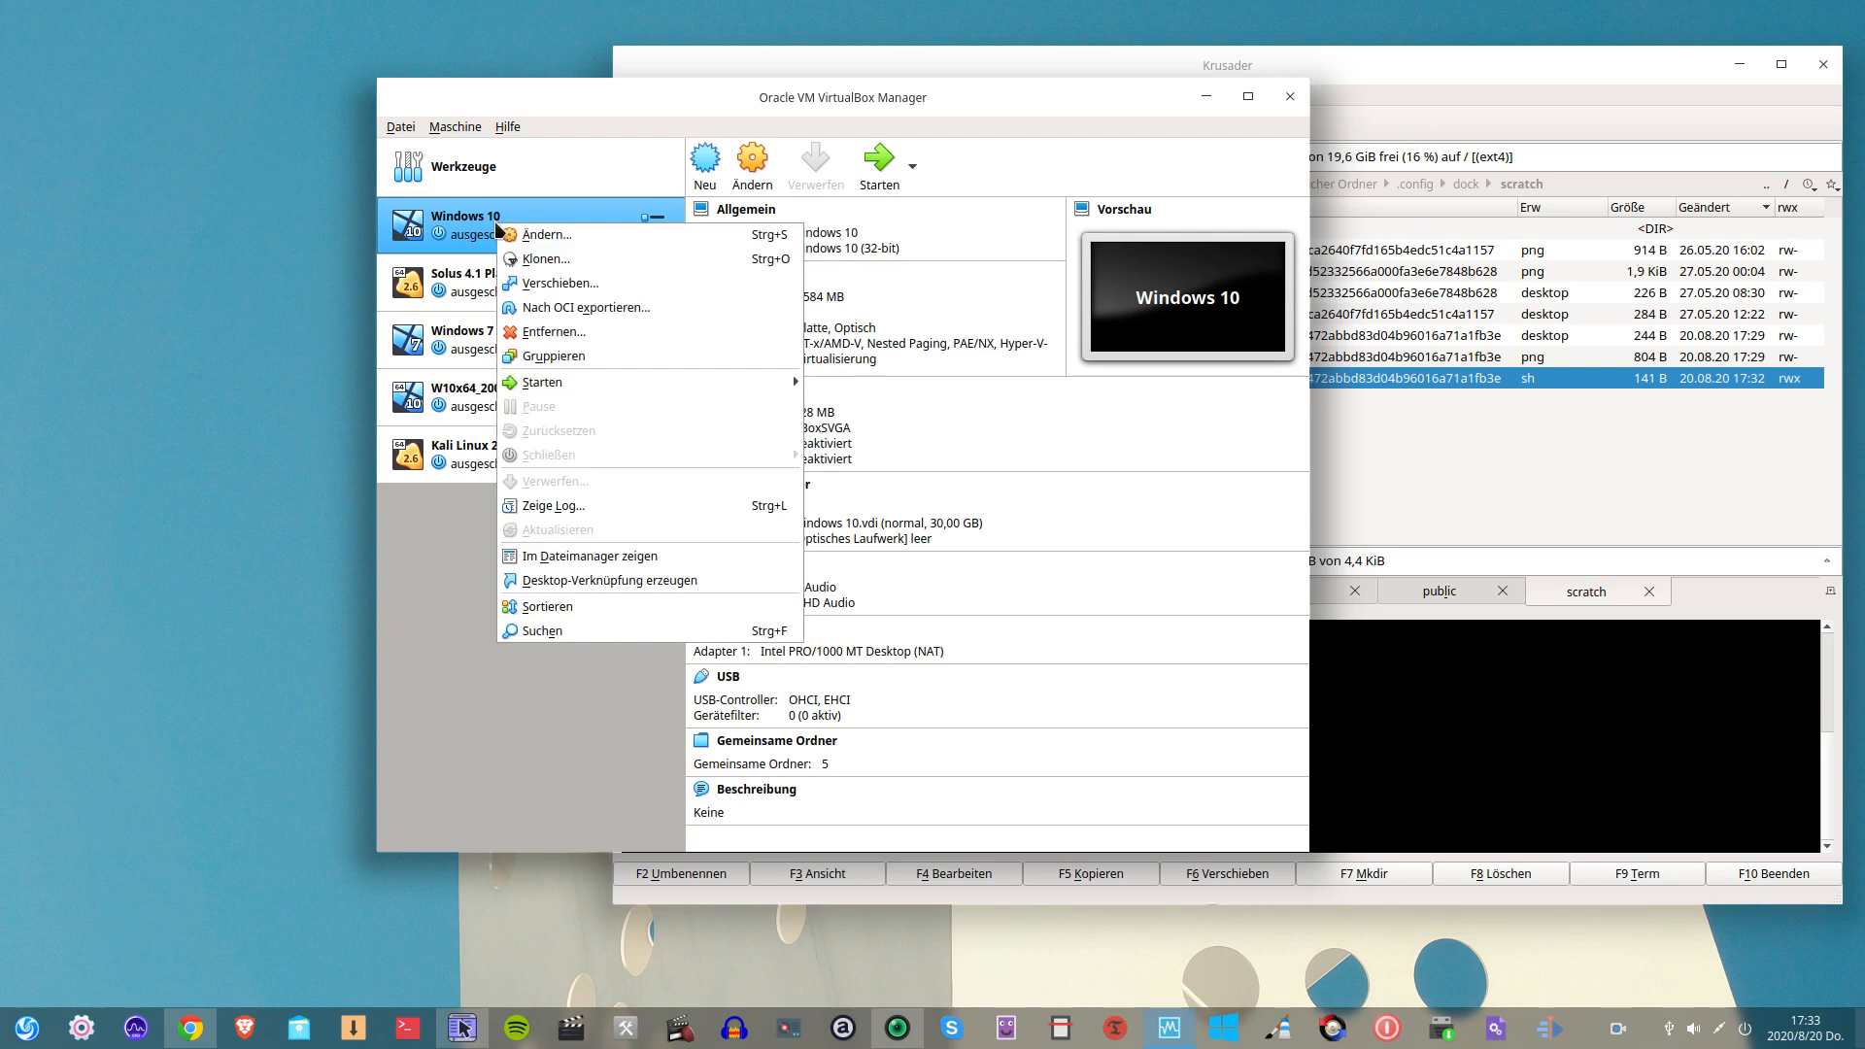
{"action": "left_click", "coordinate": [622, 581]}
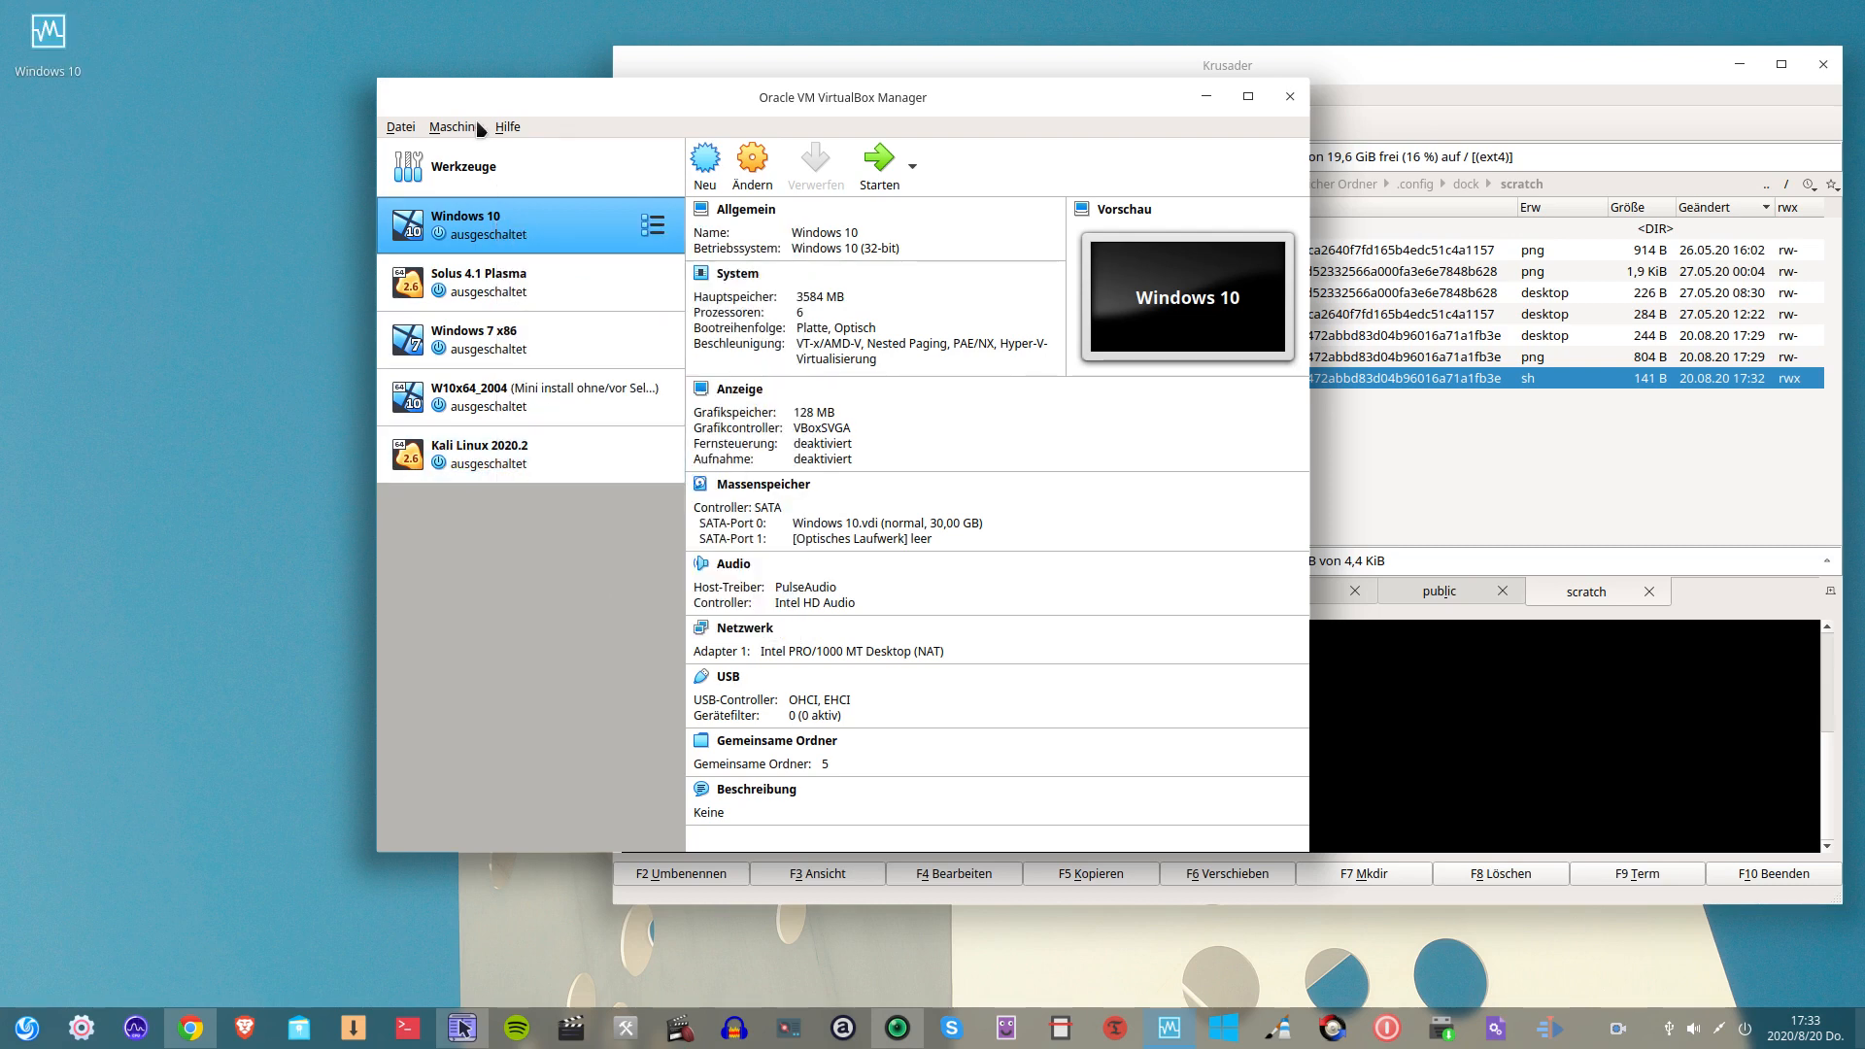
{"action": "right_click", "coordinate": [512, 227]}
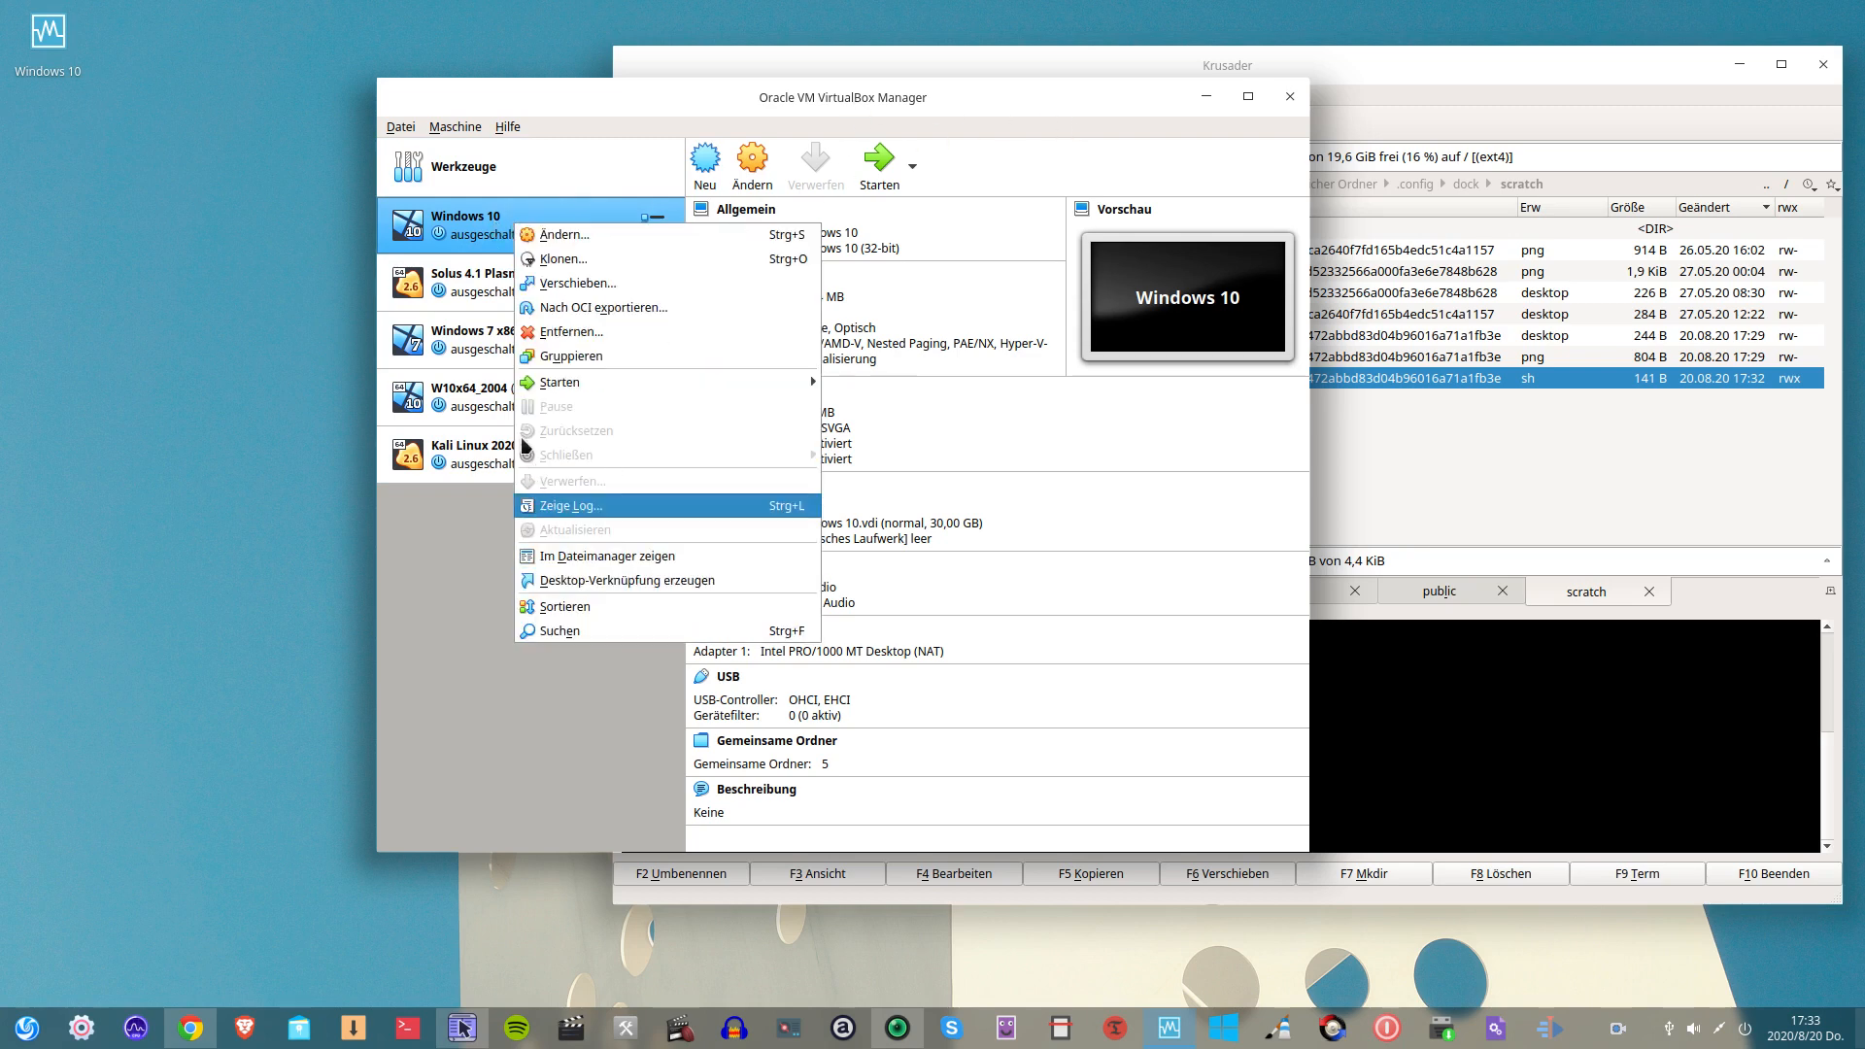
{"action": "left_click", "coordinate": [1295, 101]}
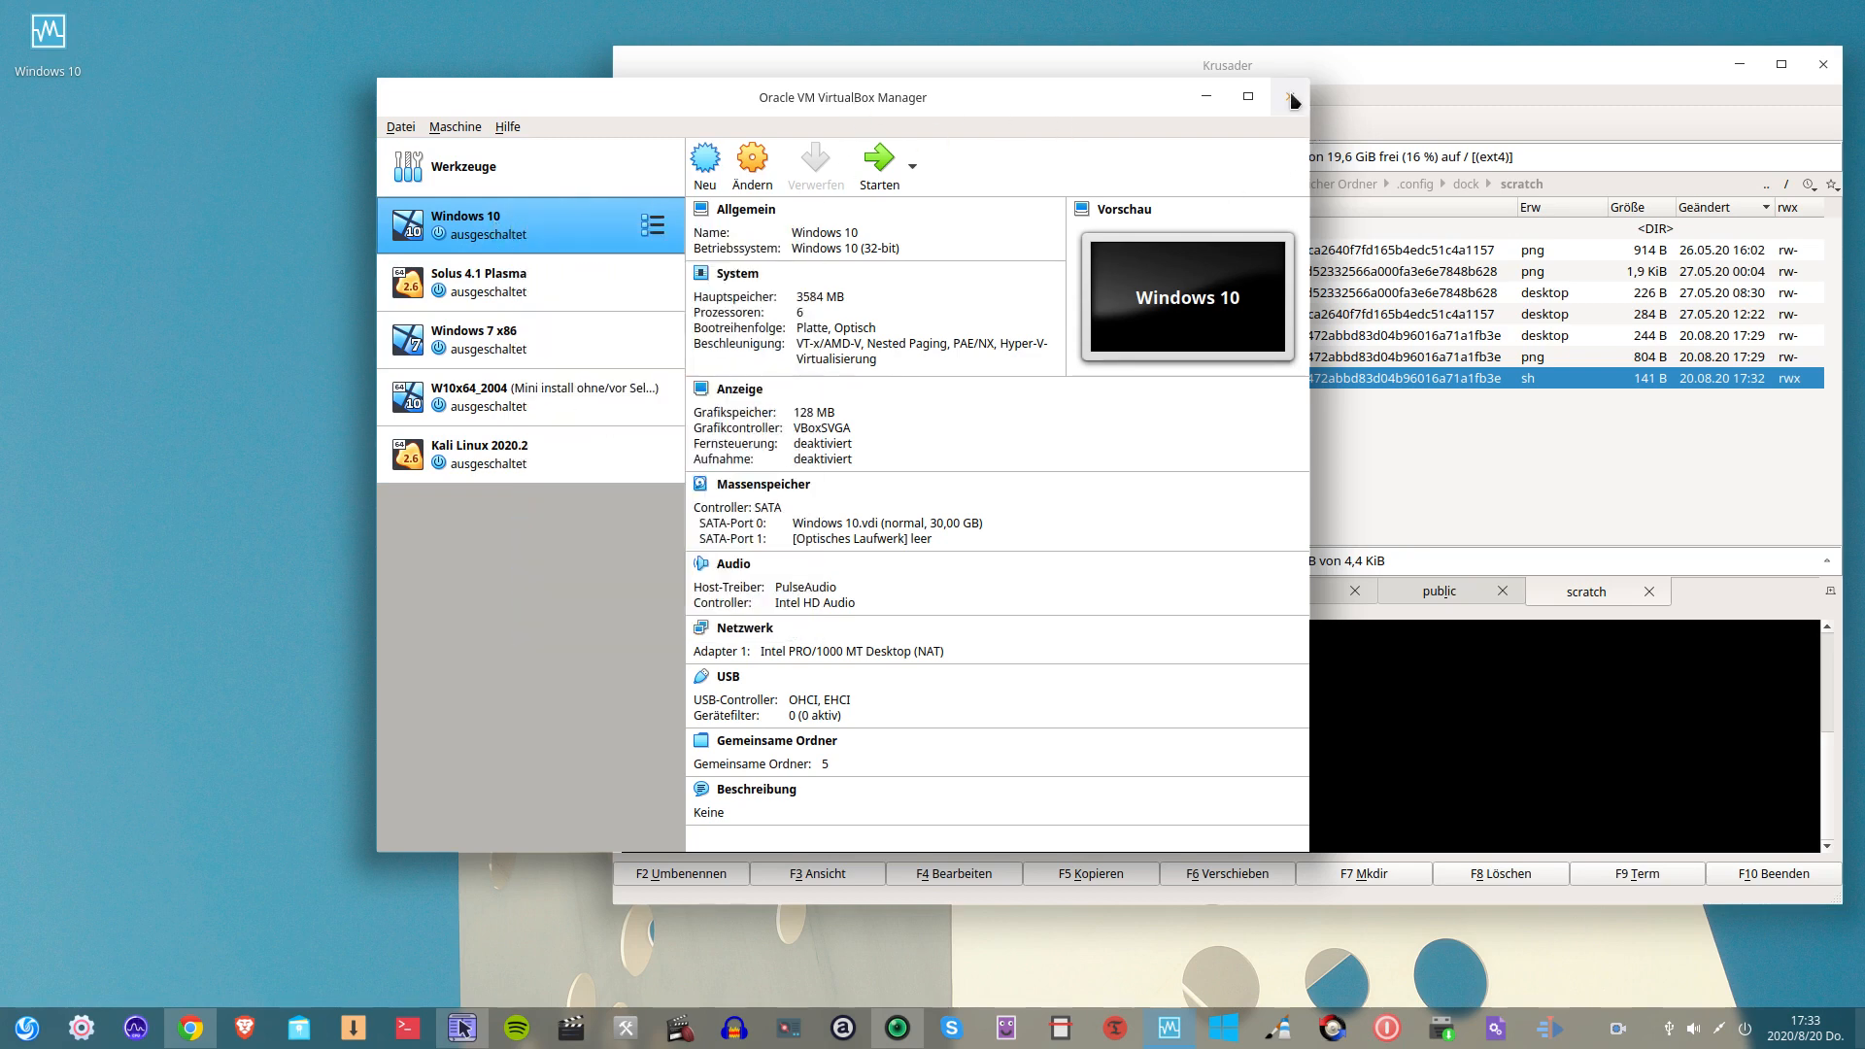
{"action": "left_click", "coordinate": [1295, 101]}
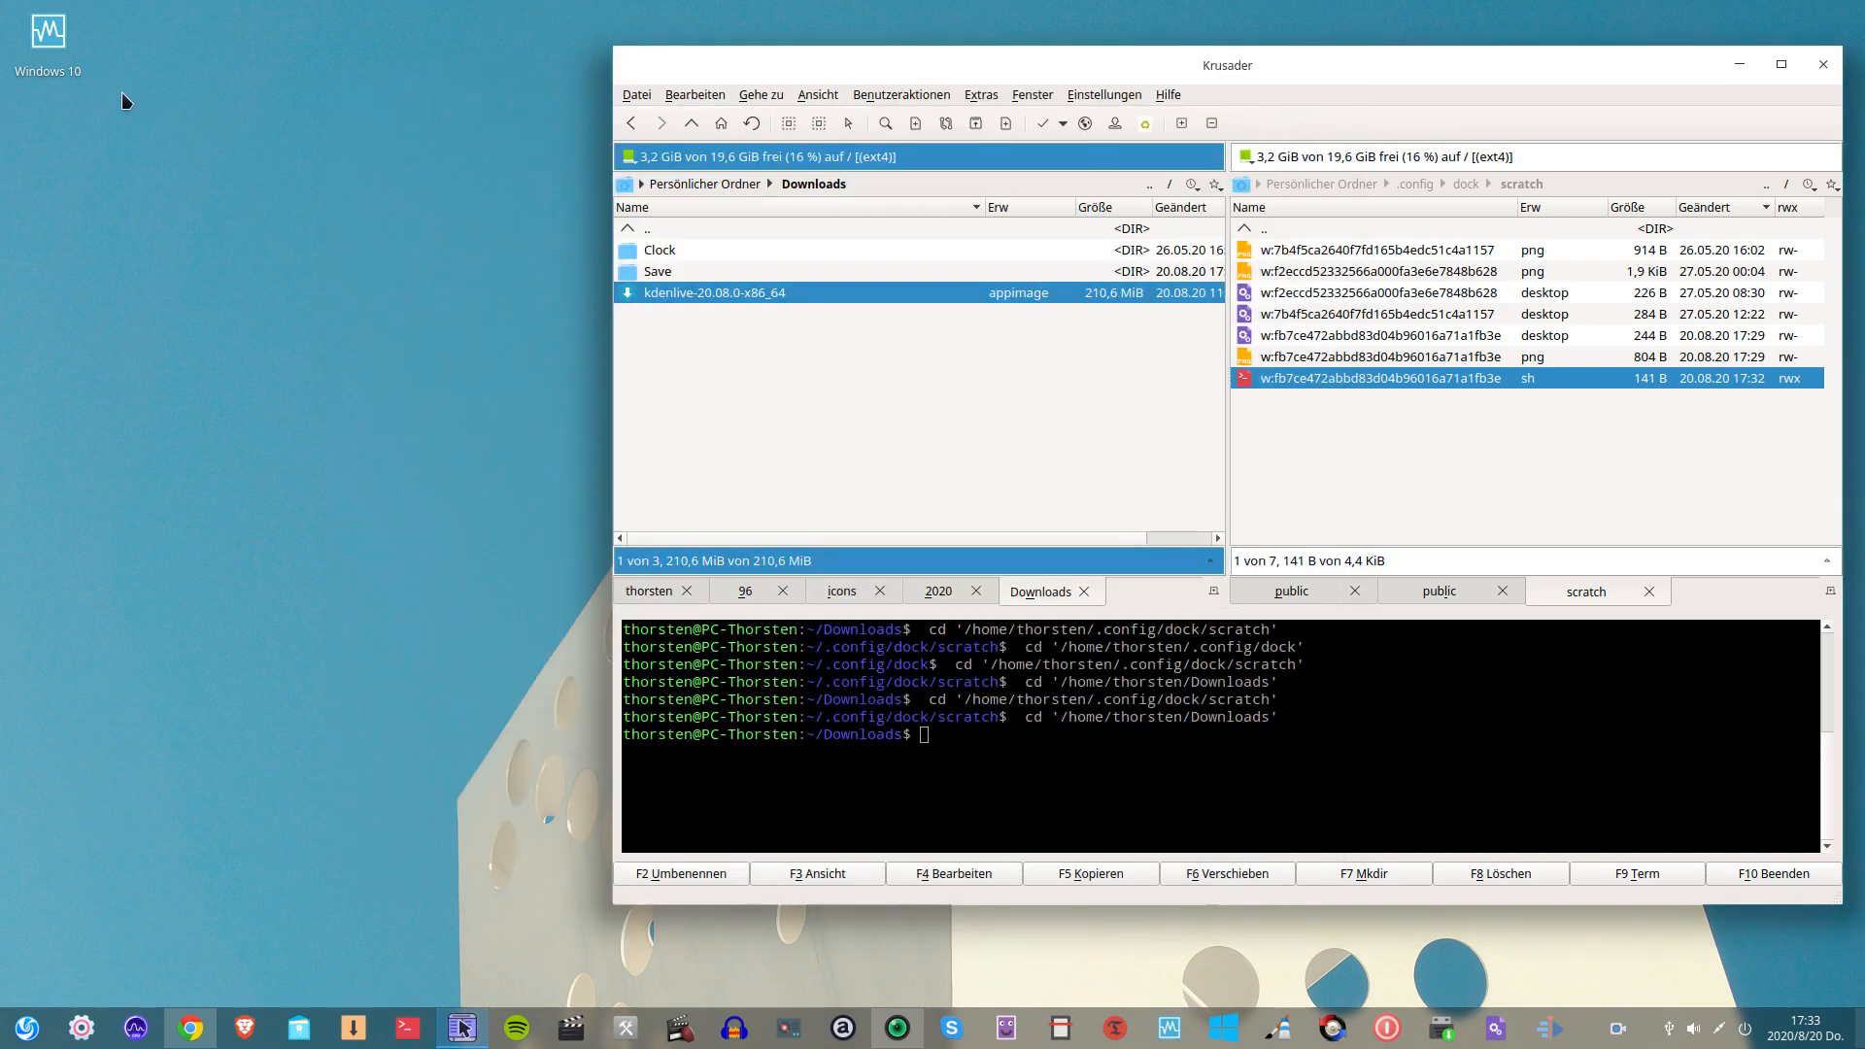
Move the Windows 10 shortcut around the desktop and arrange it in free space beside the Krusader window.
{"action": "left_click_drag", "start_coordinate": [47, 37], "coordinate": [412, 254]}
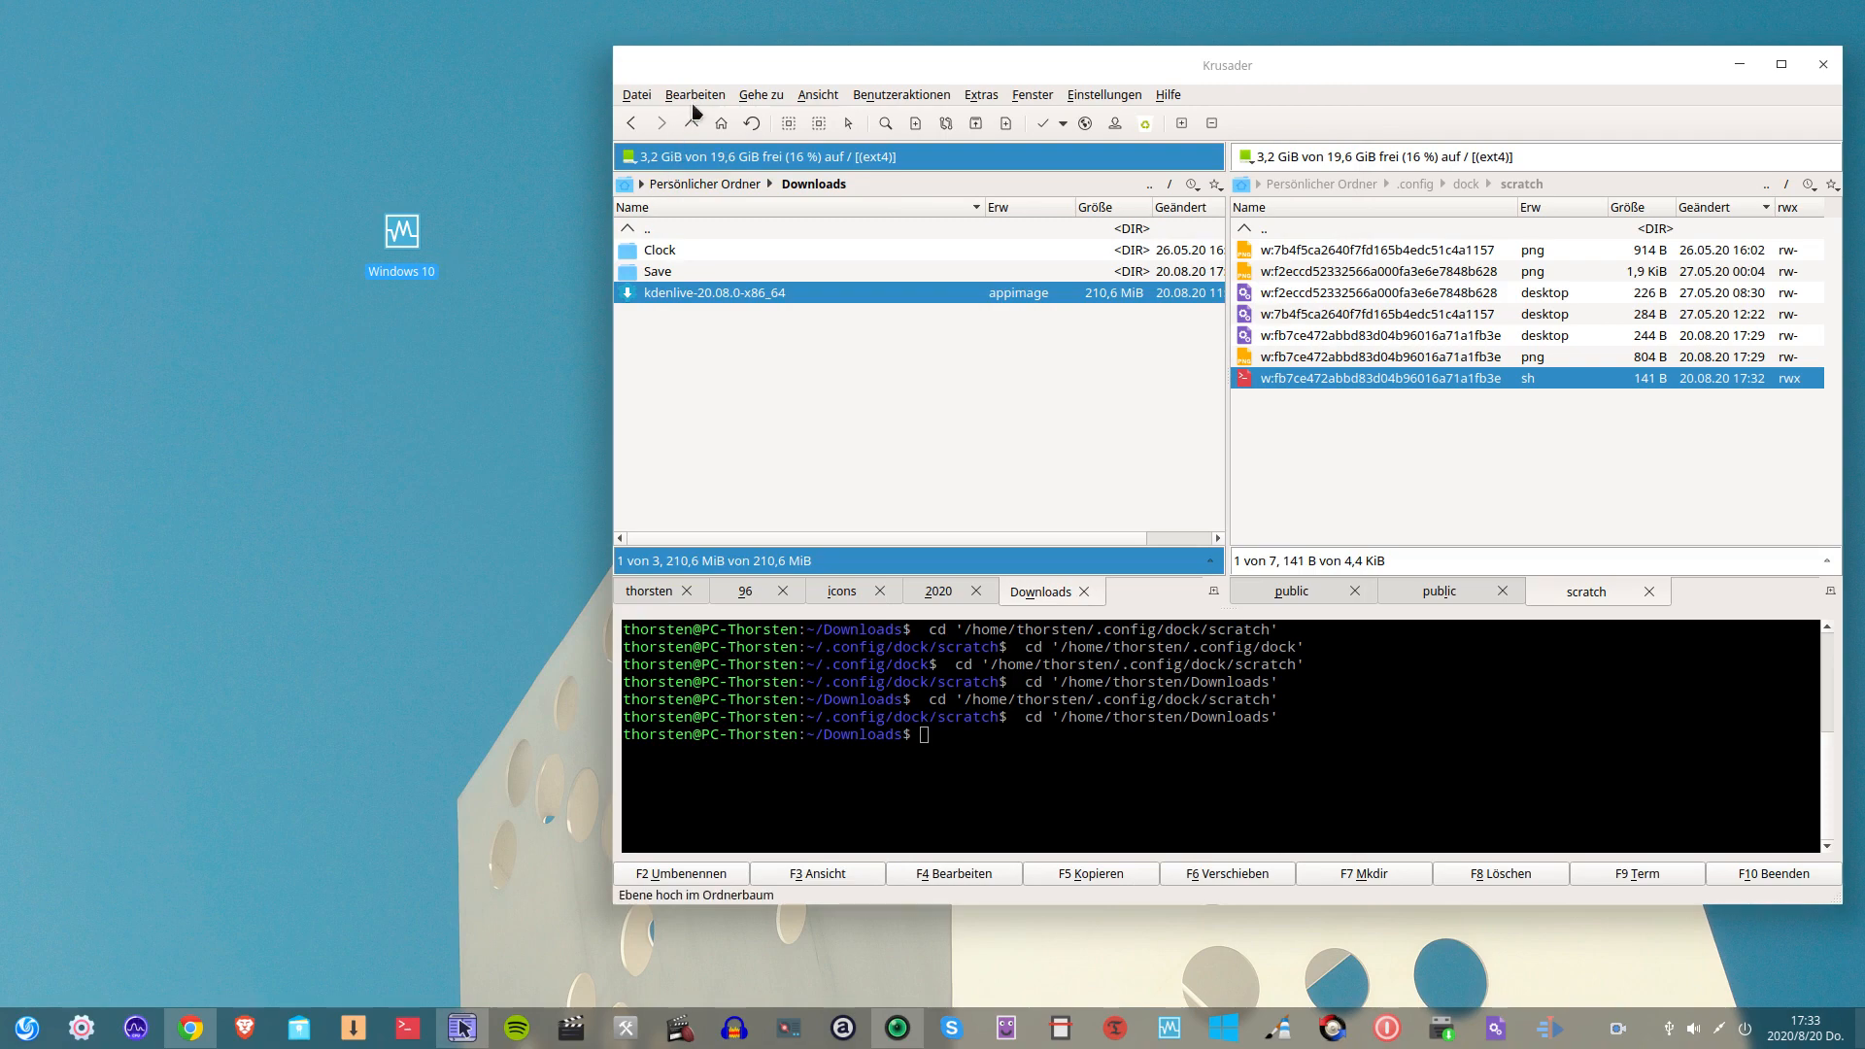
{"action": "left_click_drag", "start_coordinate": [746, 67], "coordinate": [1858, 222]}
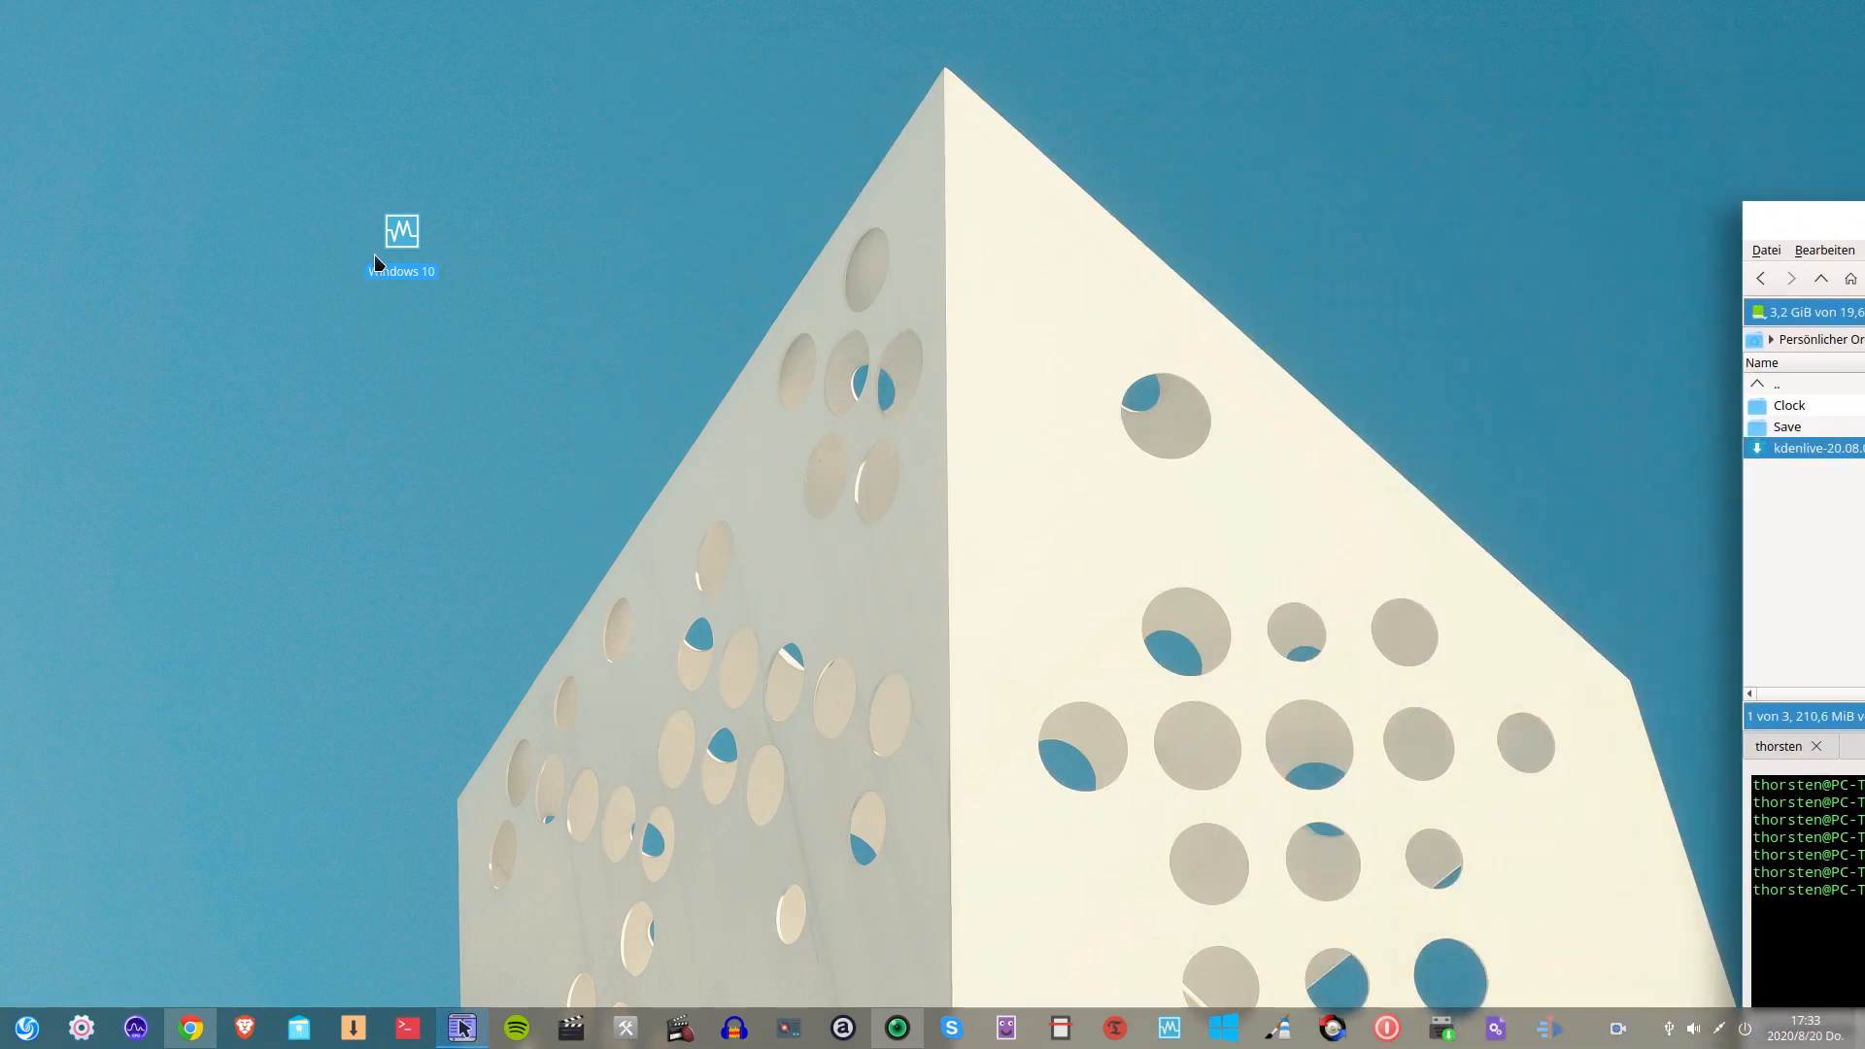
{"action": "left_click_drag", "start_coordinate": [375, 254], "coordinate": [593, 458]}
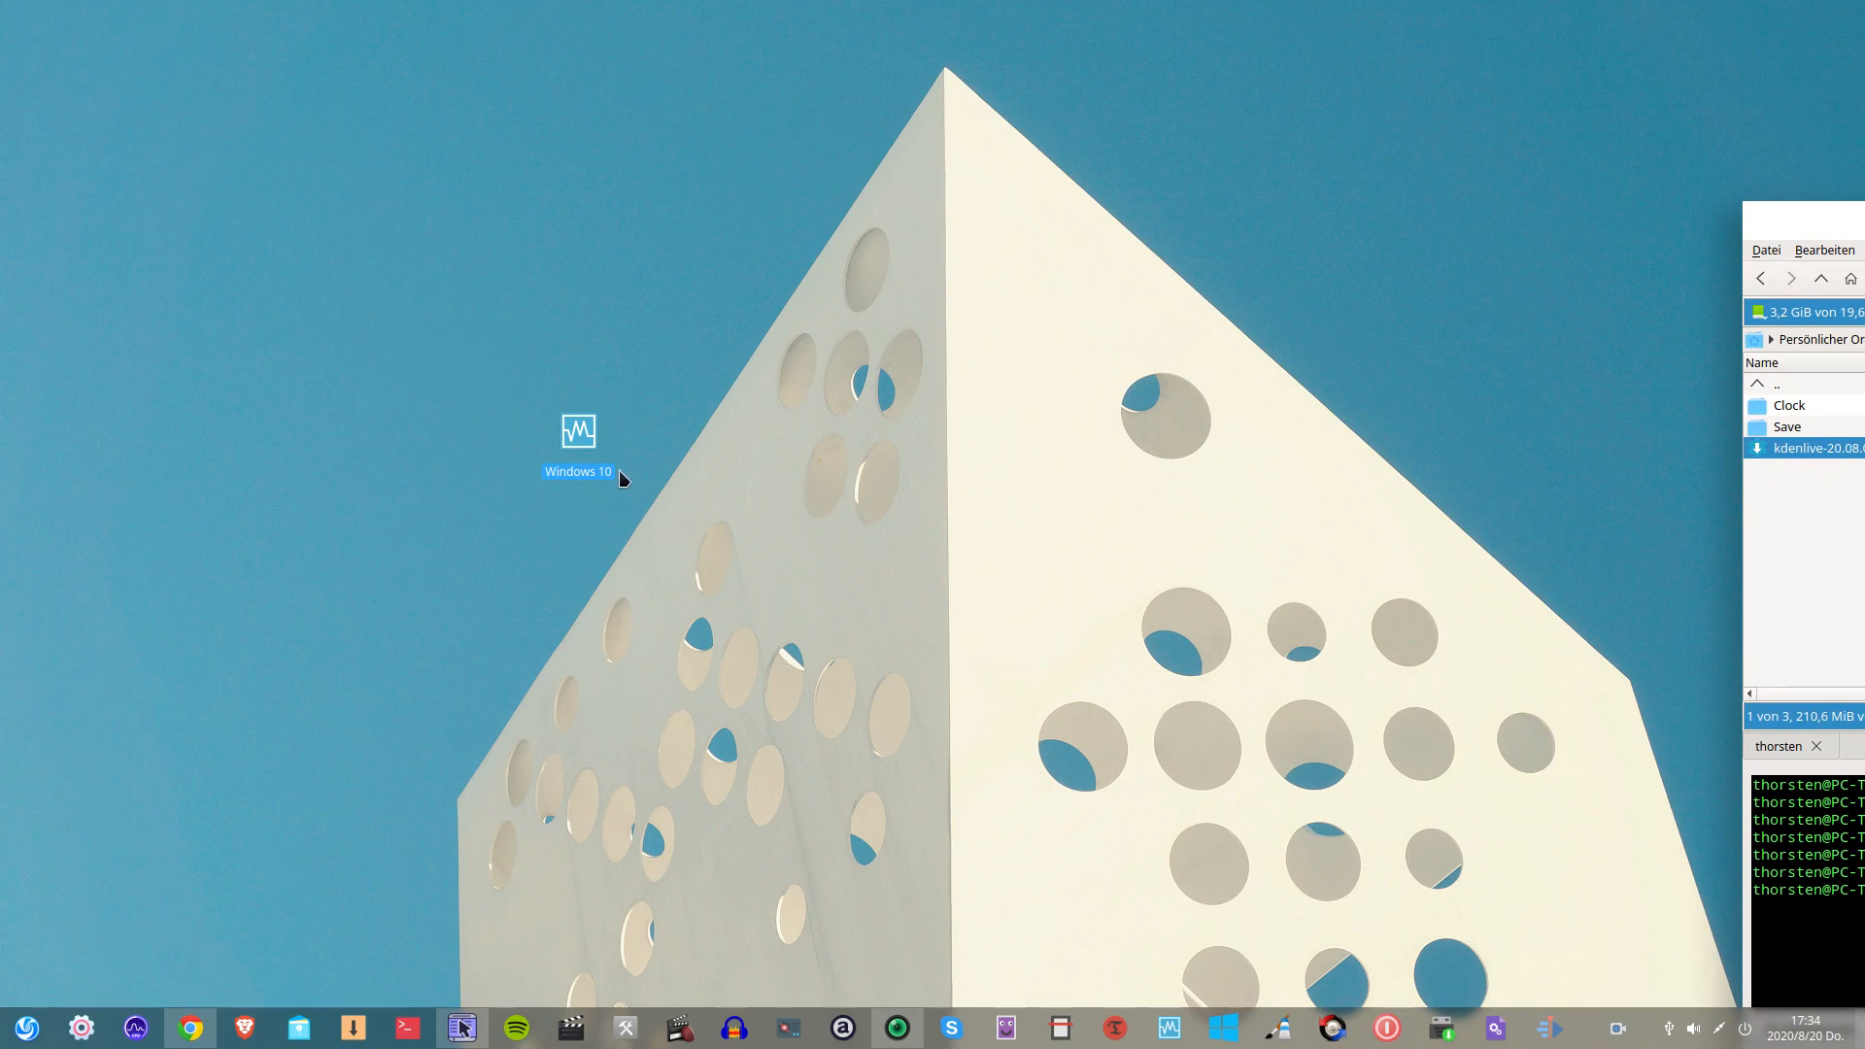
{"action": "left_click_drag", "start_coordinate": [580, 435], "coordinate": [1360, 900]}
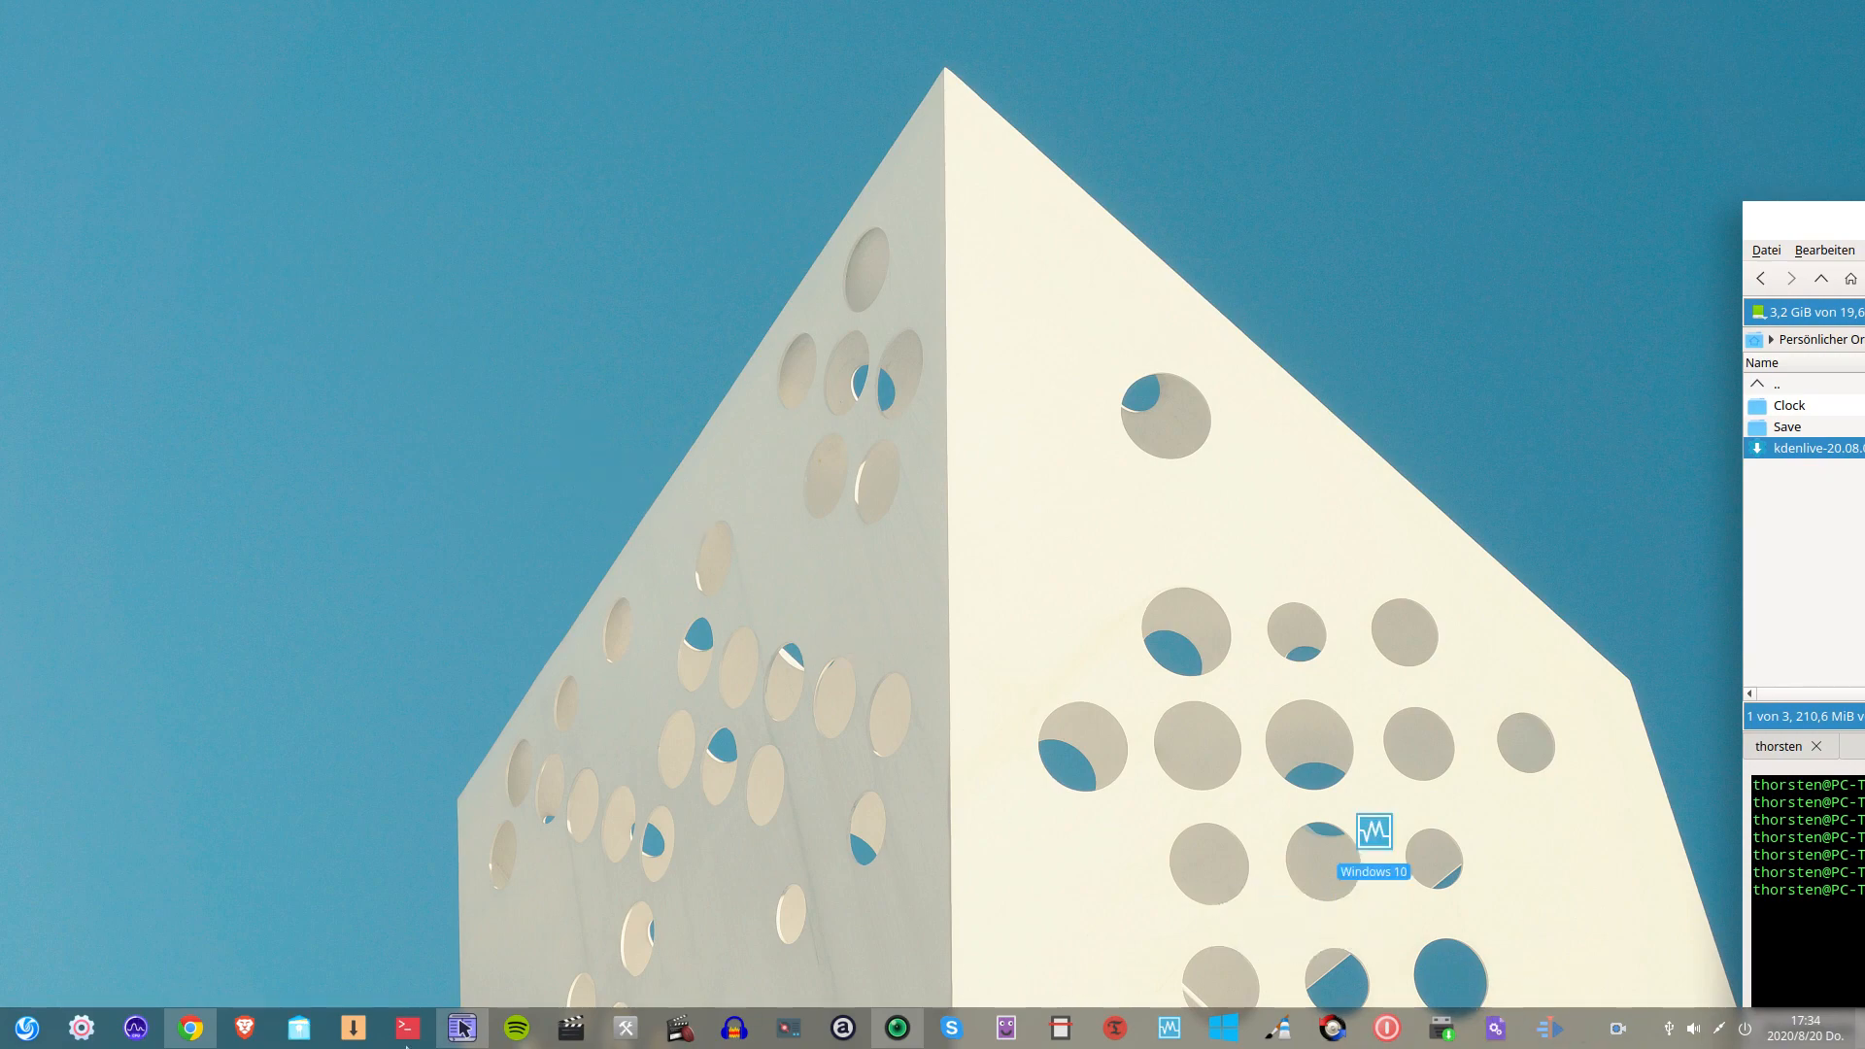
{"action": "left_click_drag", "start_coordinate": [1390, 838], "coordinate": [233, 116]}
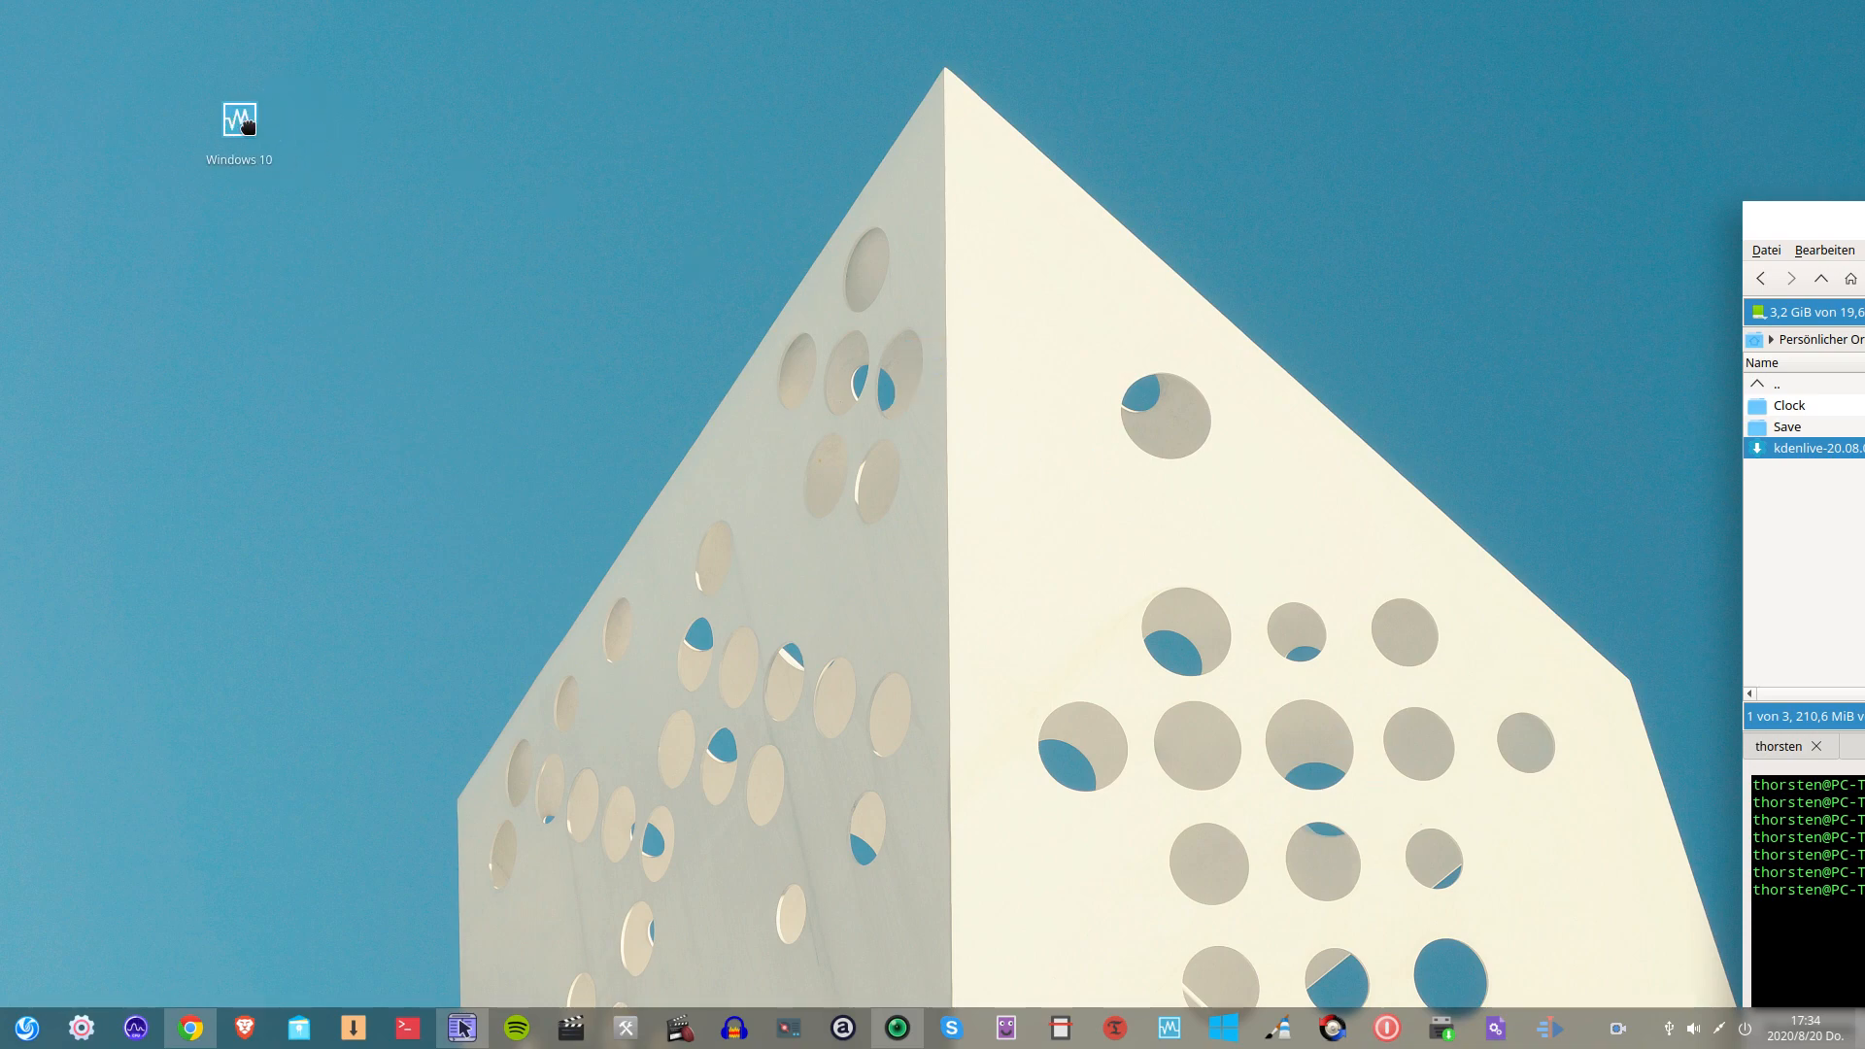
{"action": "left_click_drag", "start_coordinate": [1827, 239], "coordinate": [588, 144]}
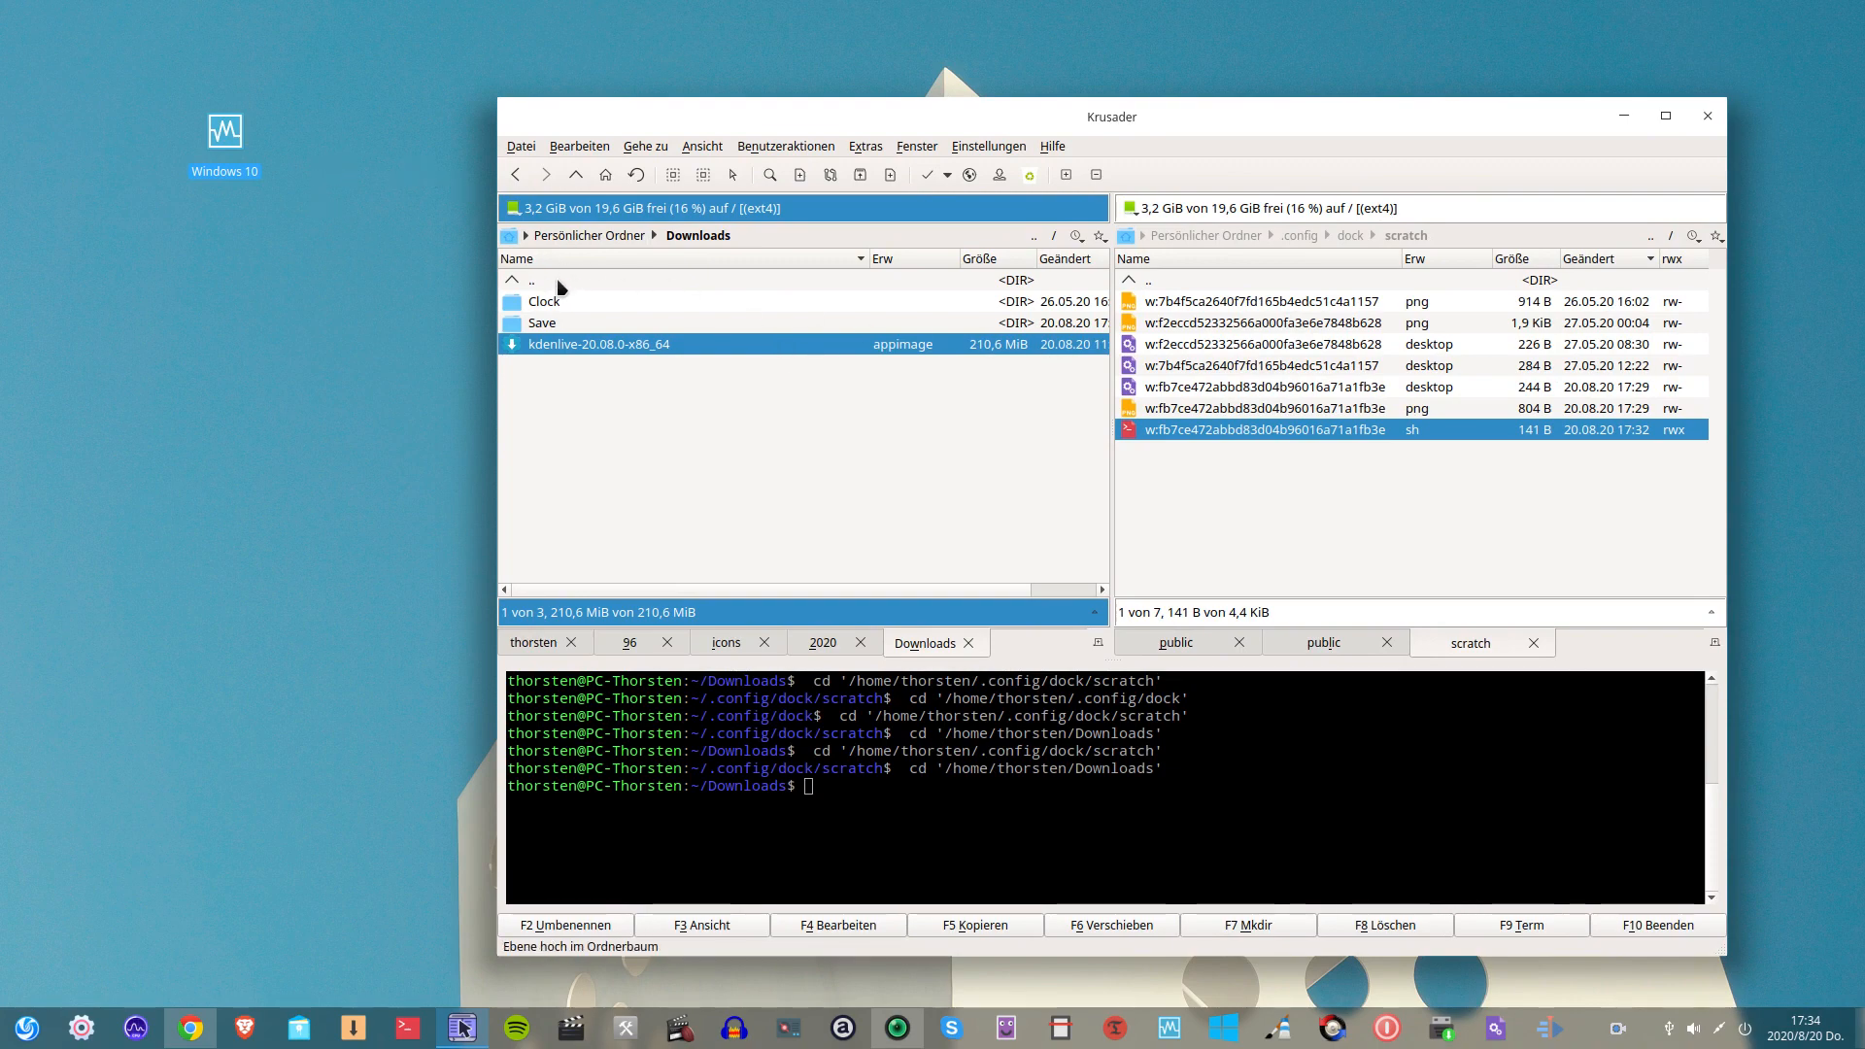
Open the Windows 10 desktop shortcut in Deepin Editor and move the editor so it partly clears the file manager.
{"action": "right_click", "coordinate": [230, 144]}
{"action": "mouse_move", "coordinate": [262, 173]}
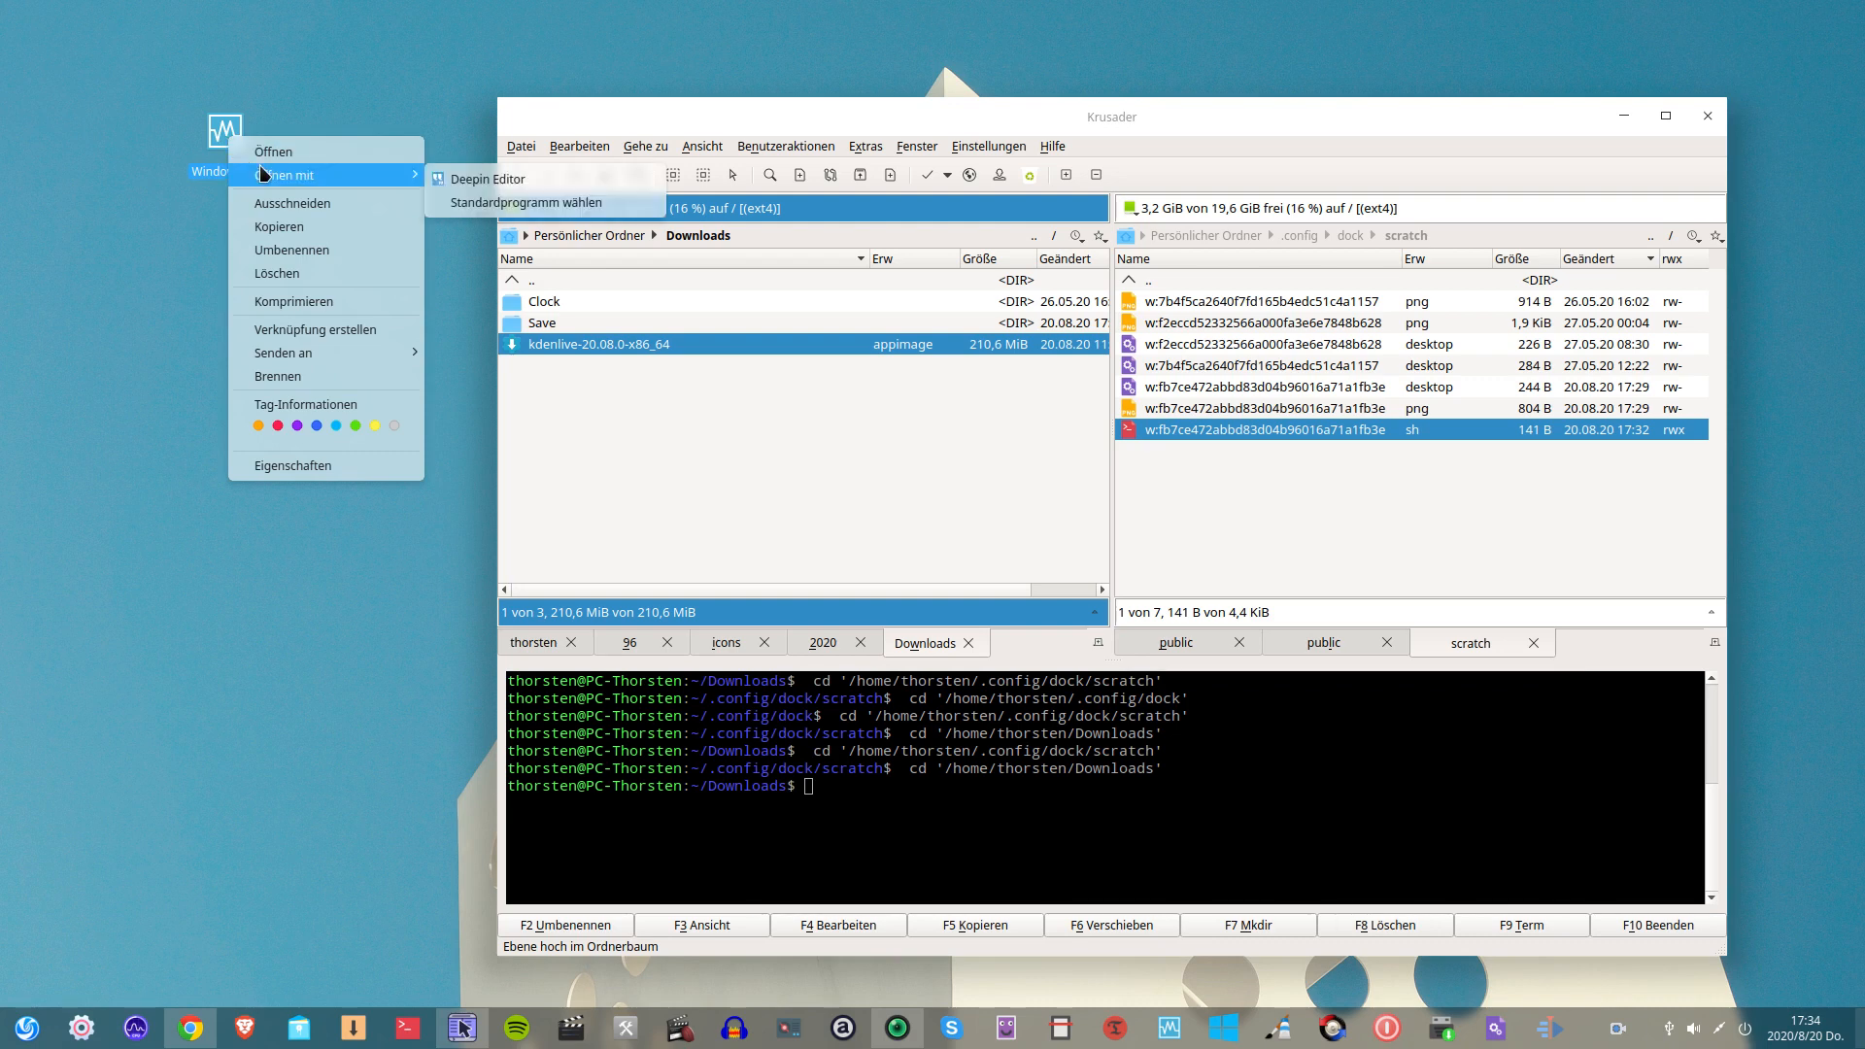
{"action": "left_click", "coordinate": [469, 180]}
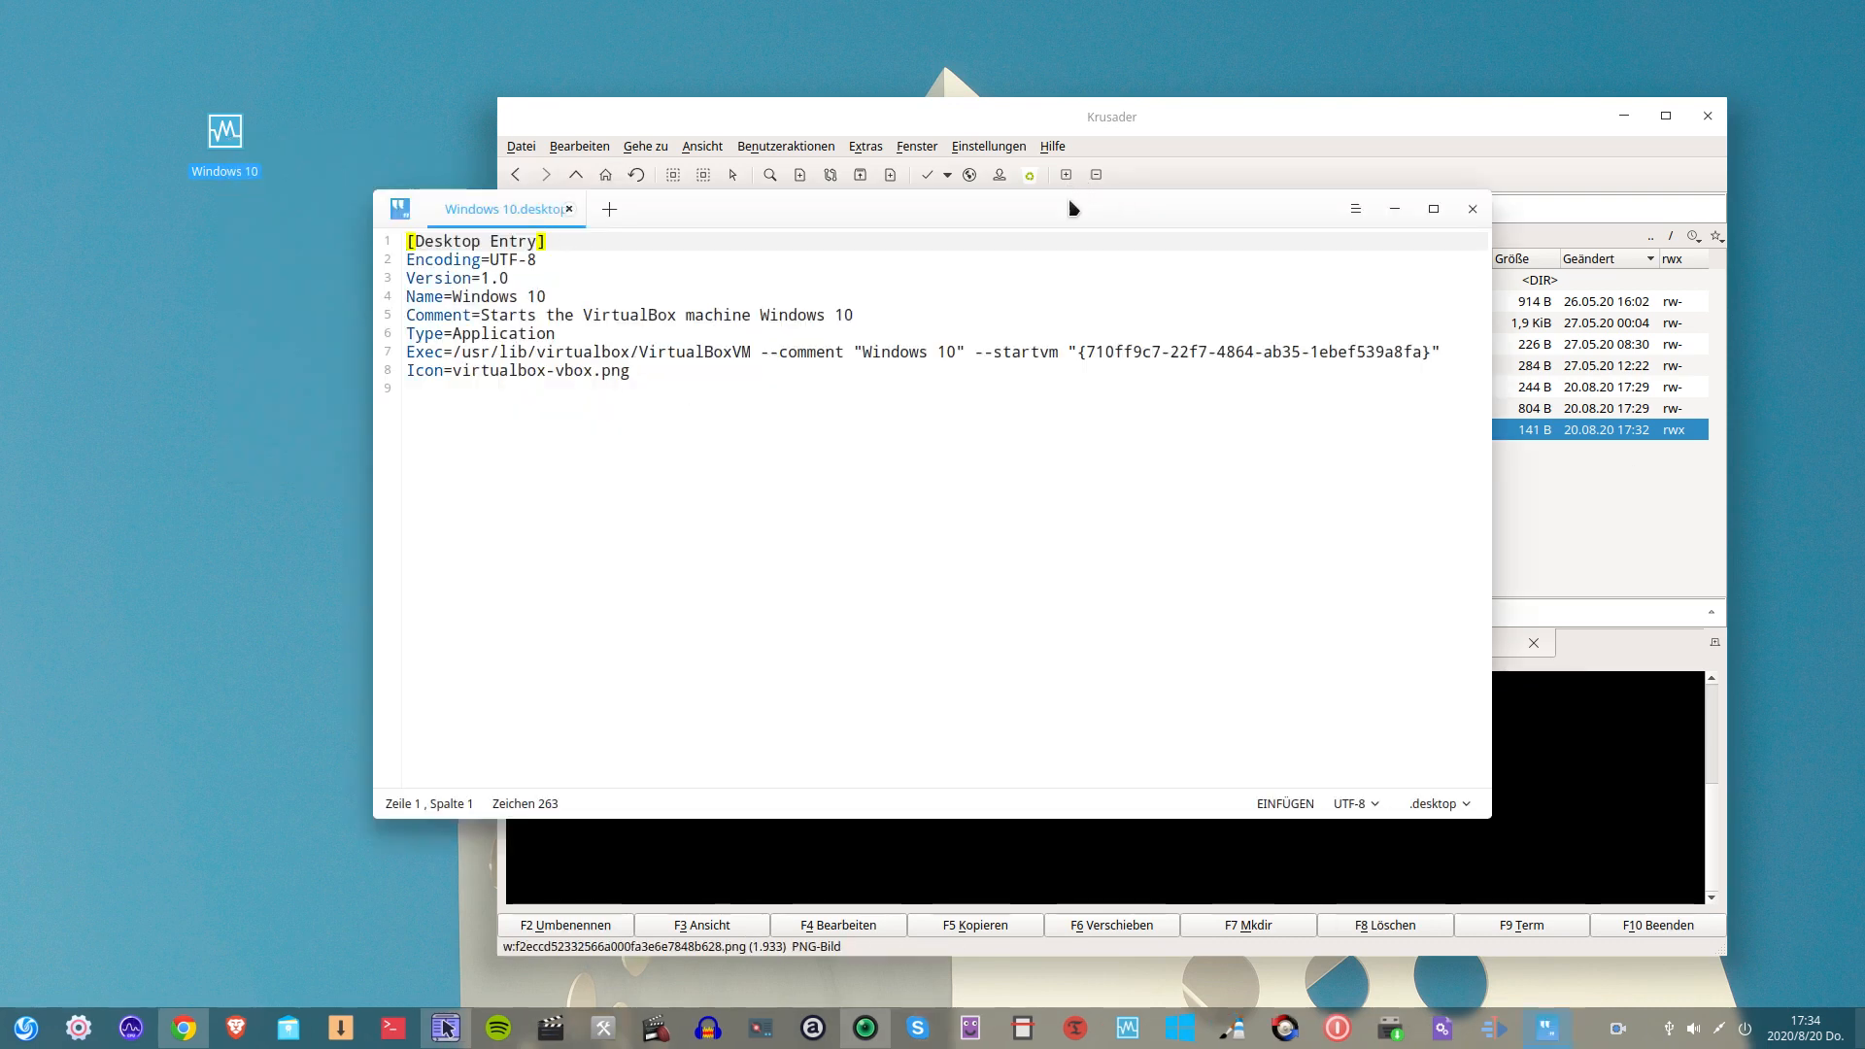
{"action": "left_click_drag", "start_coordinate": [1064, 211], "coordinate": [789, 328]}
Review the Windows 10.desktop entry alongside w:fb7ce472abbd83d04b96016a71a1fb3e.desktop in the scratch folder.
{"action": "left_click", "coordinate": [1418, 140]}
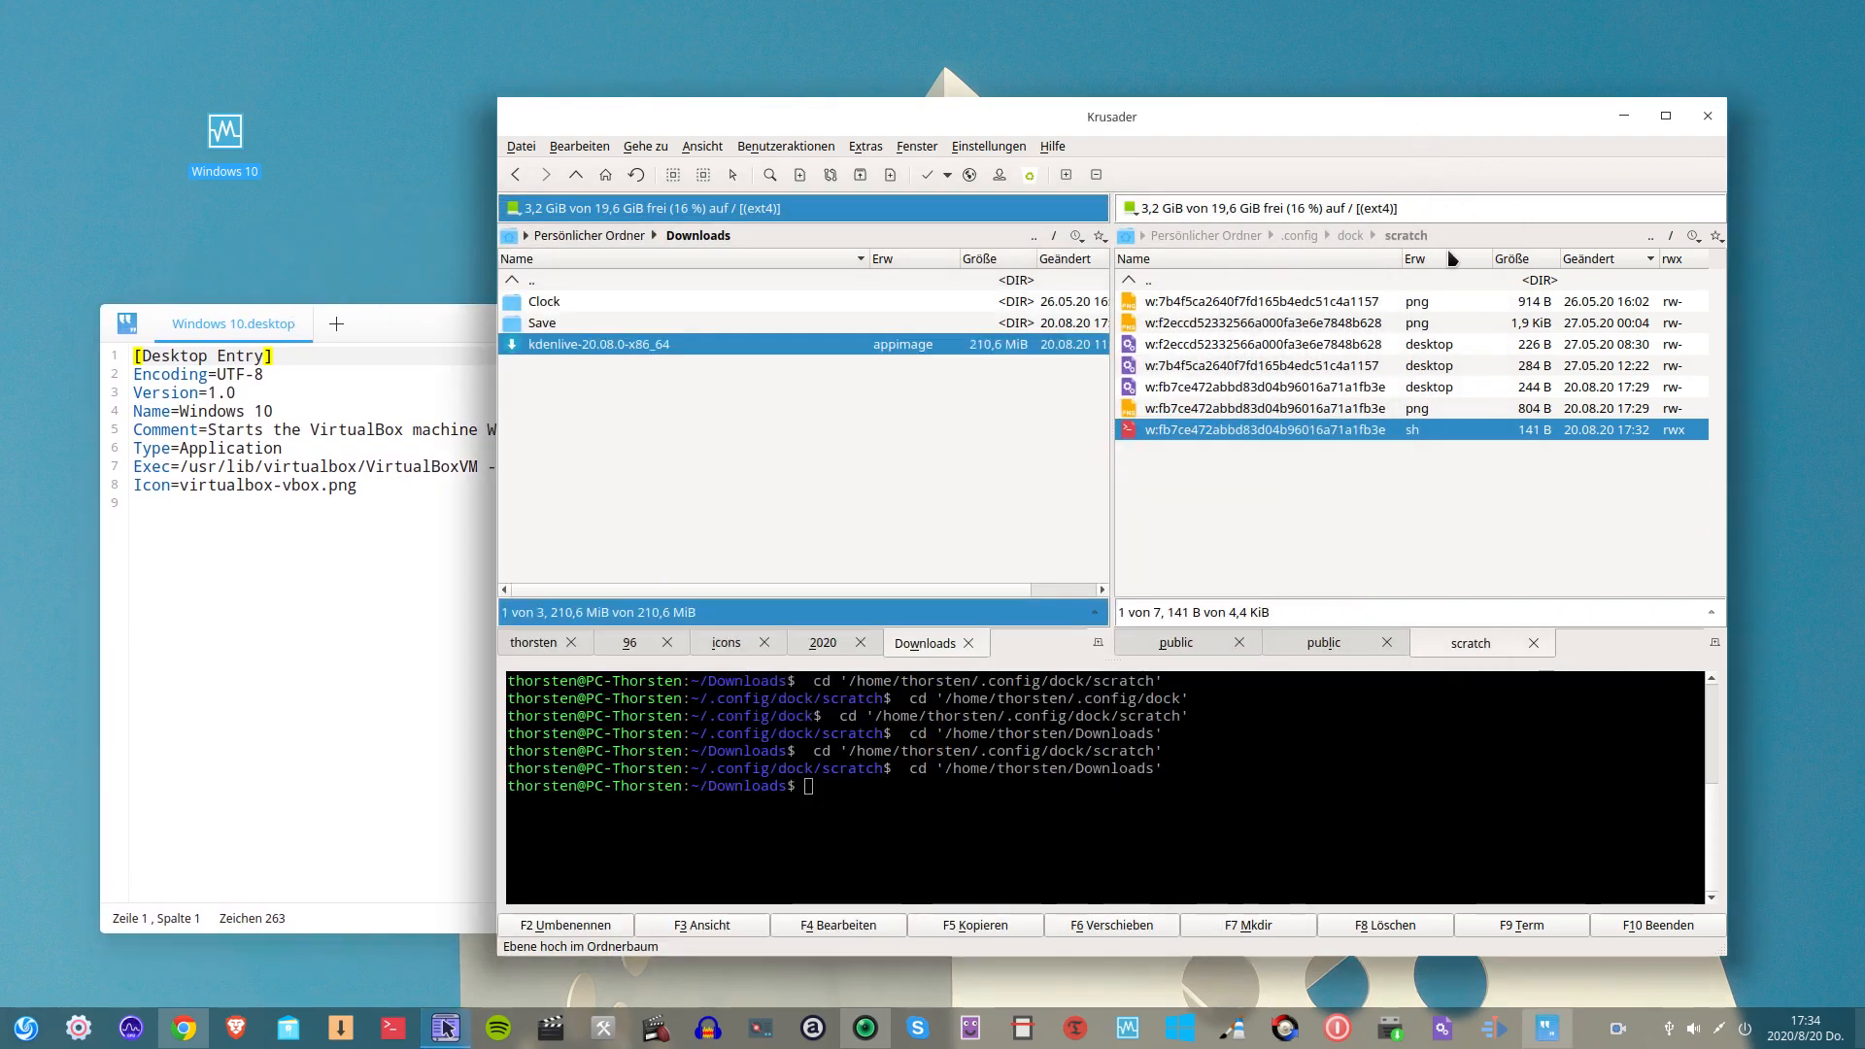
{"action": "left_click", "coordinate": [1352, 387]}
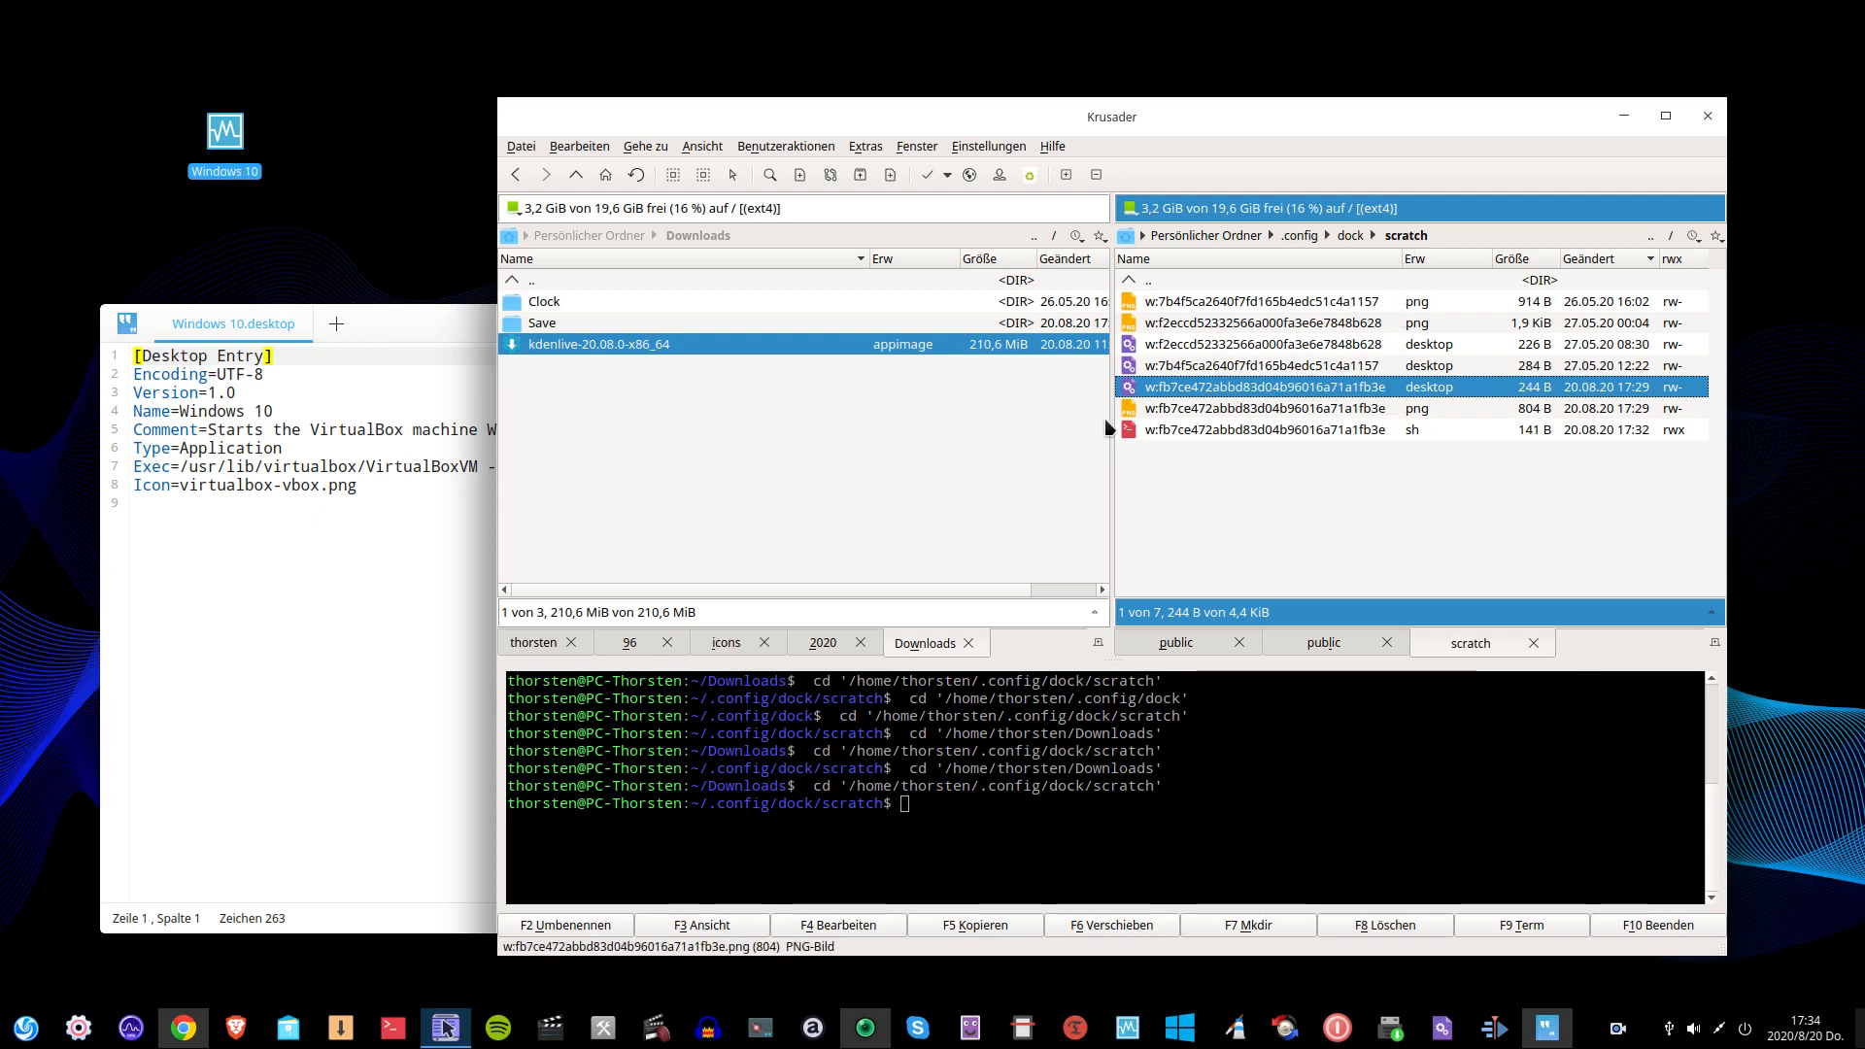
{"action": "left_click", "coordinate": [239, 805]}
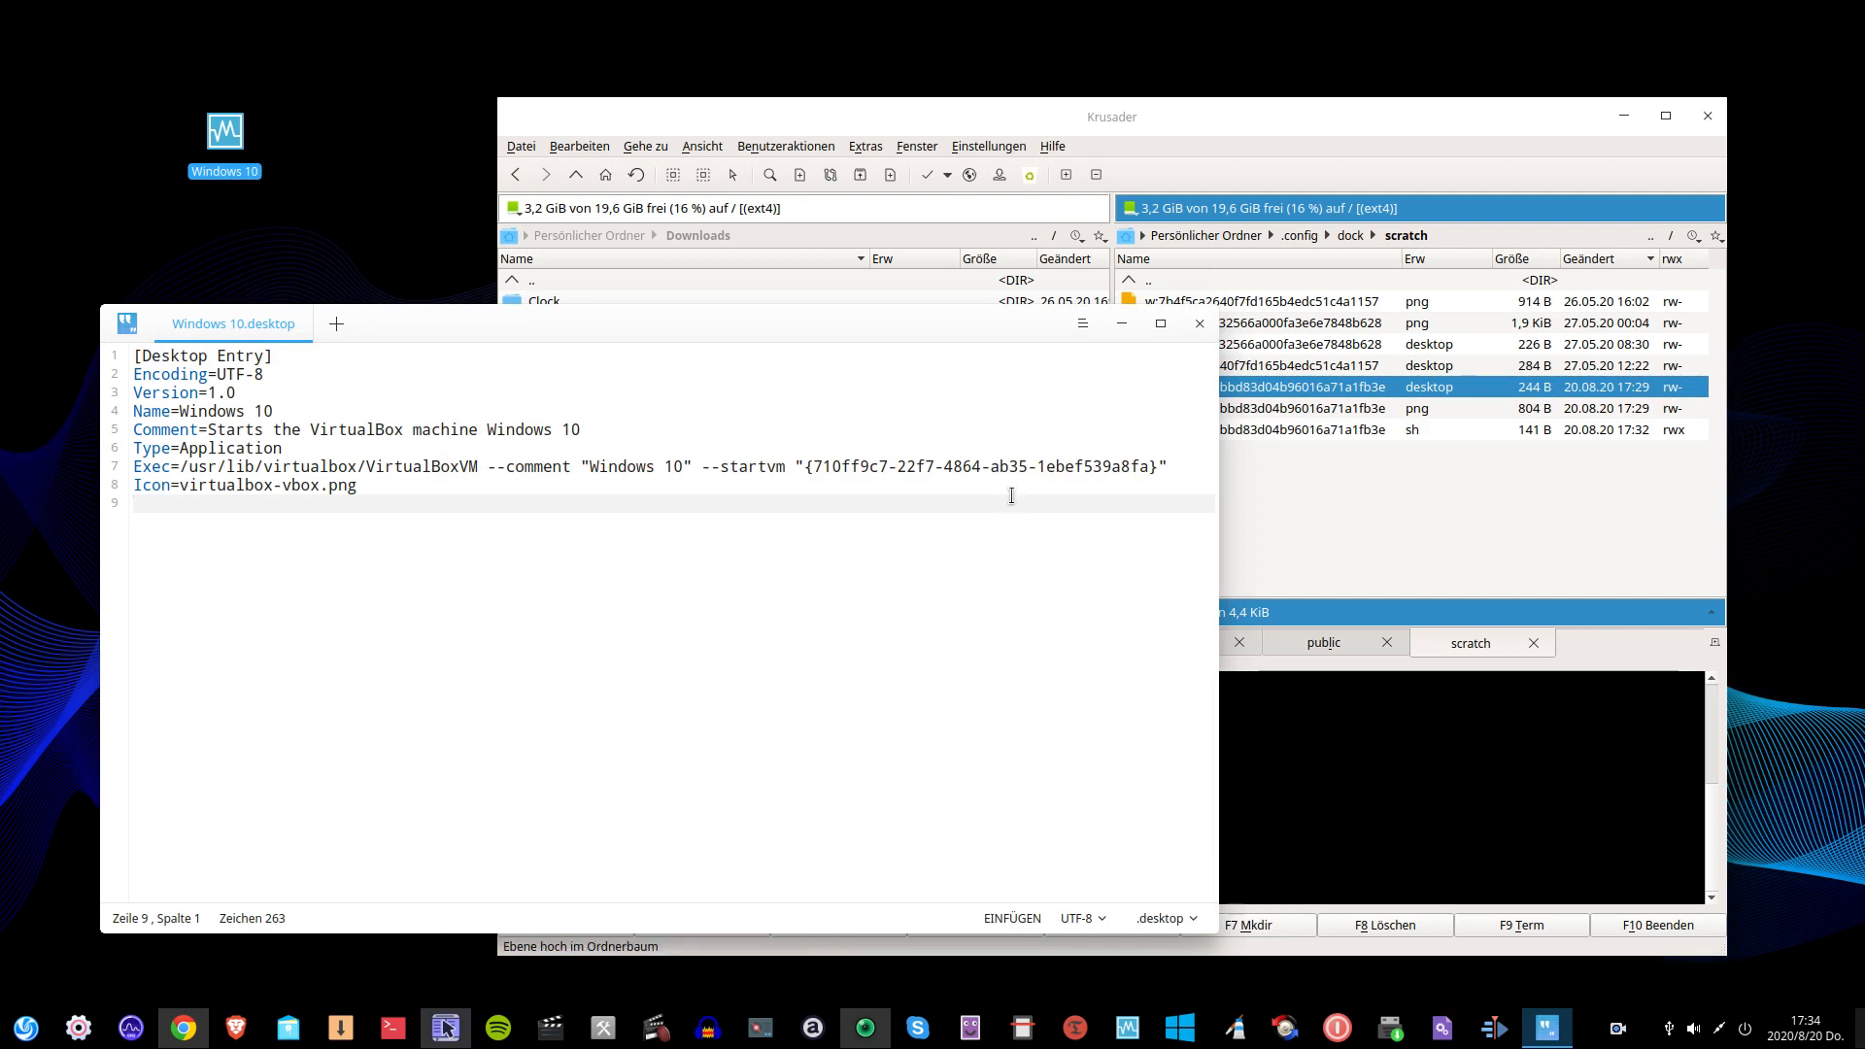
{"action": "left_click", "coordinate": [1512, 559]}
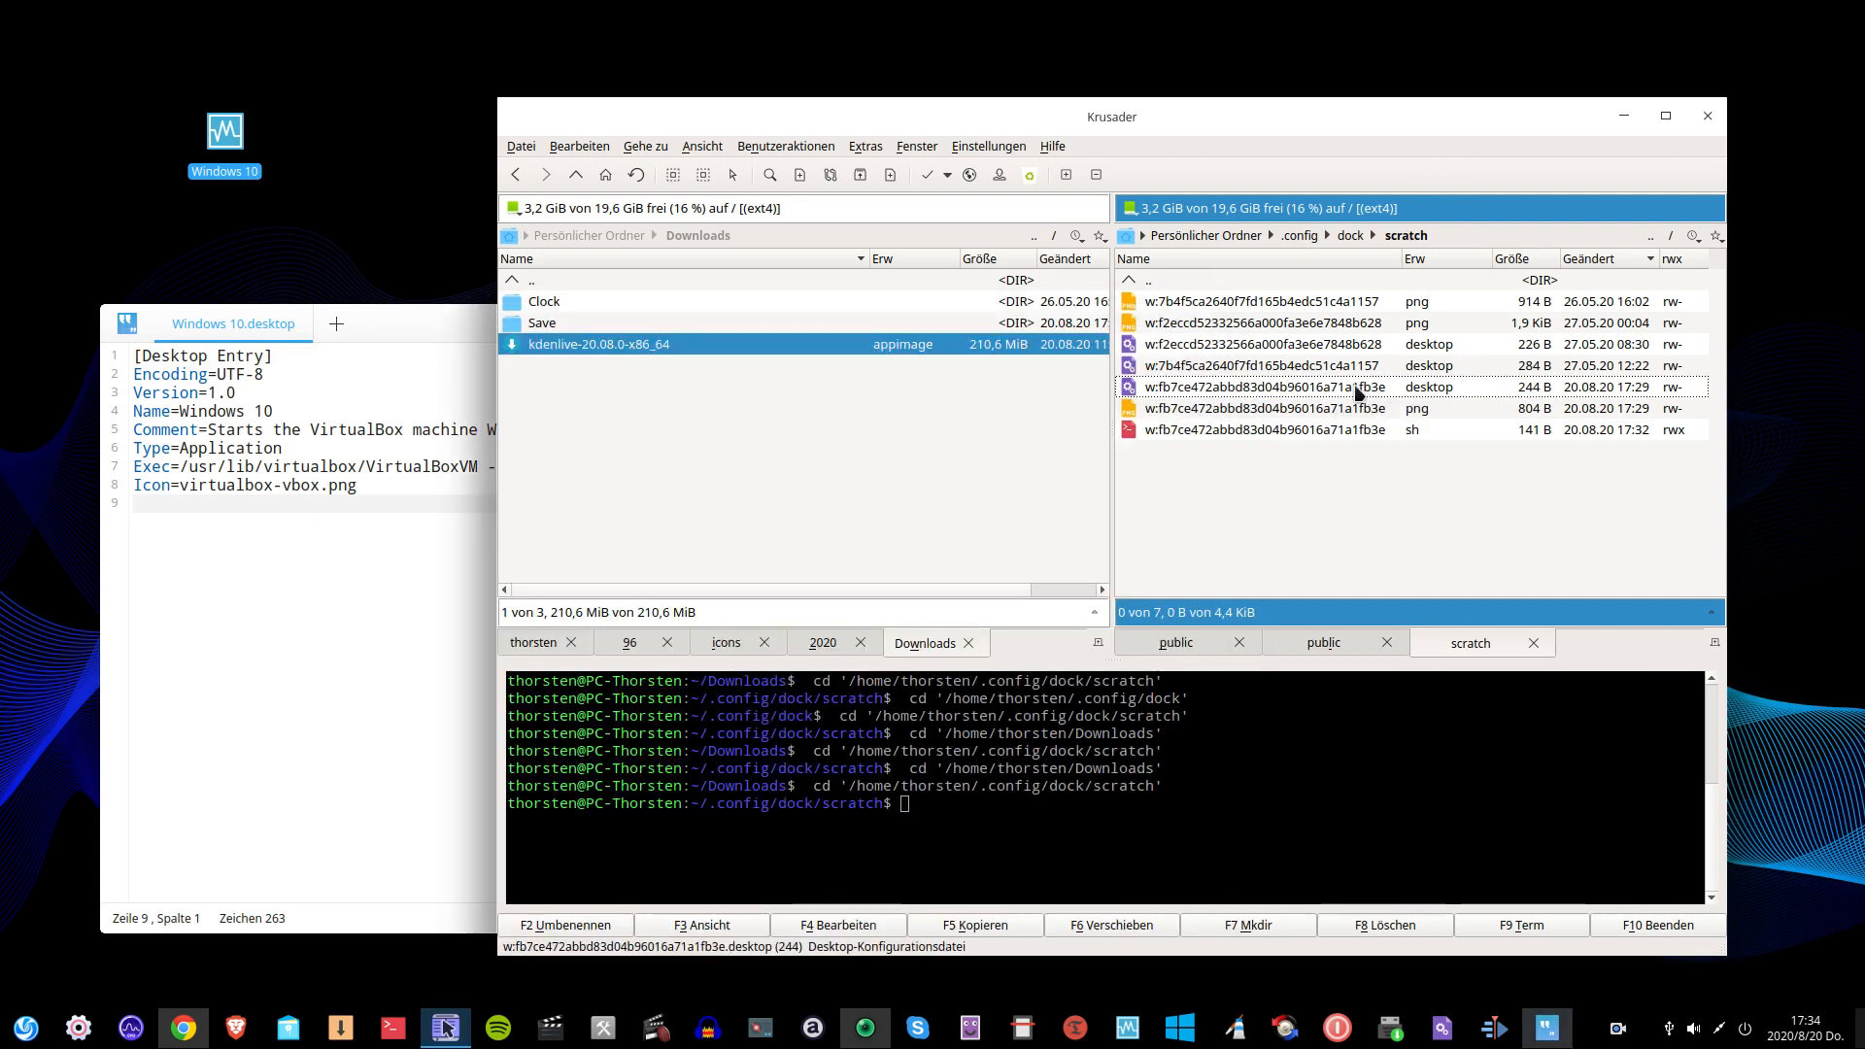
Preview the w:f2eccd52332566a000fa3e6e7848b628.png and w:7b4f5ca2640f7fd165b4edc51c4a1157.png icon images in the scratch folder, closing the image viewer after viewing.
{"action": "left_click", "coordinate": [1331, 331]}
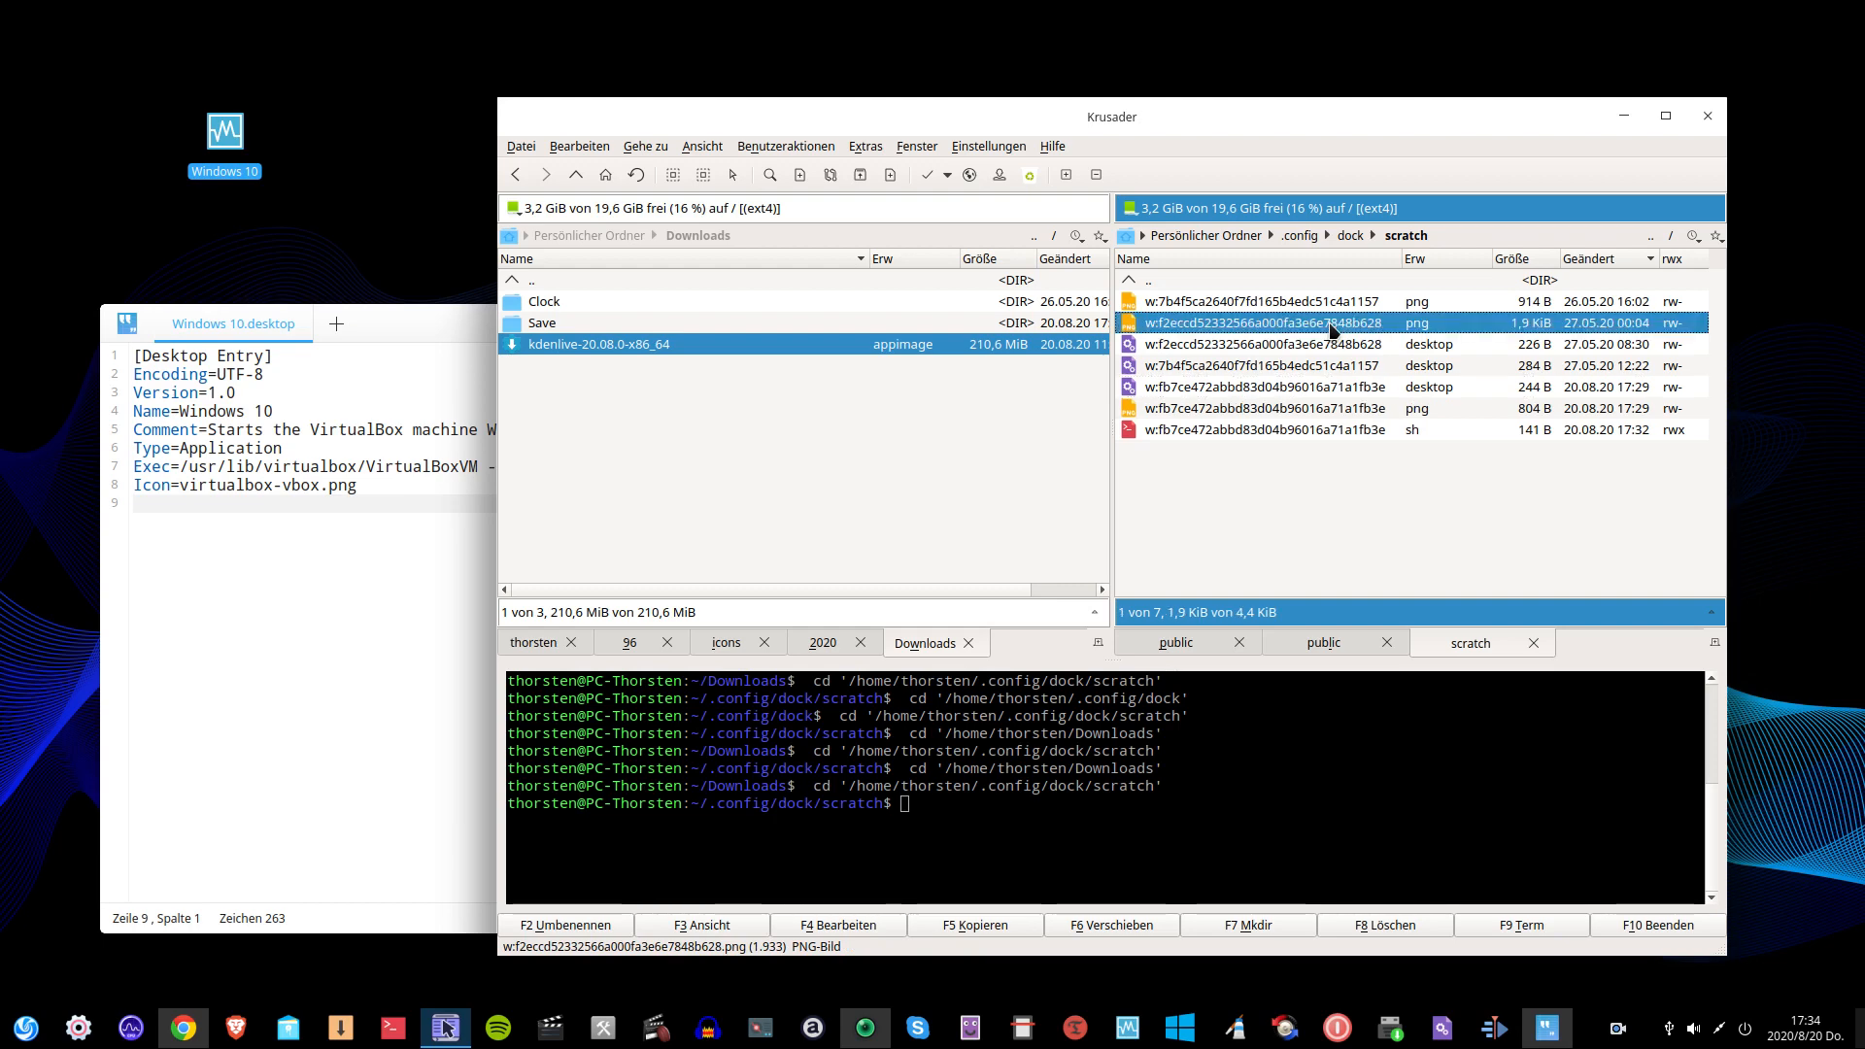
{"action": "double_click", "coordinate": [1331, 331]}
{"action": "left_click", "coordinate": [1258, 326]}
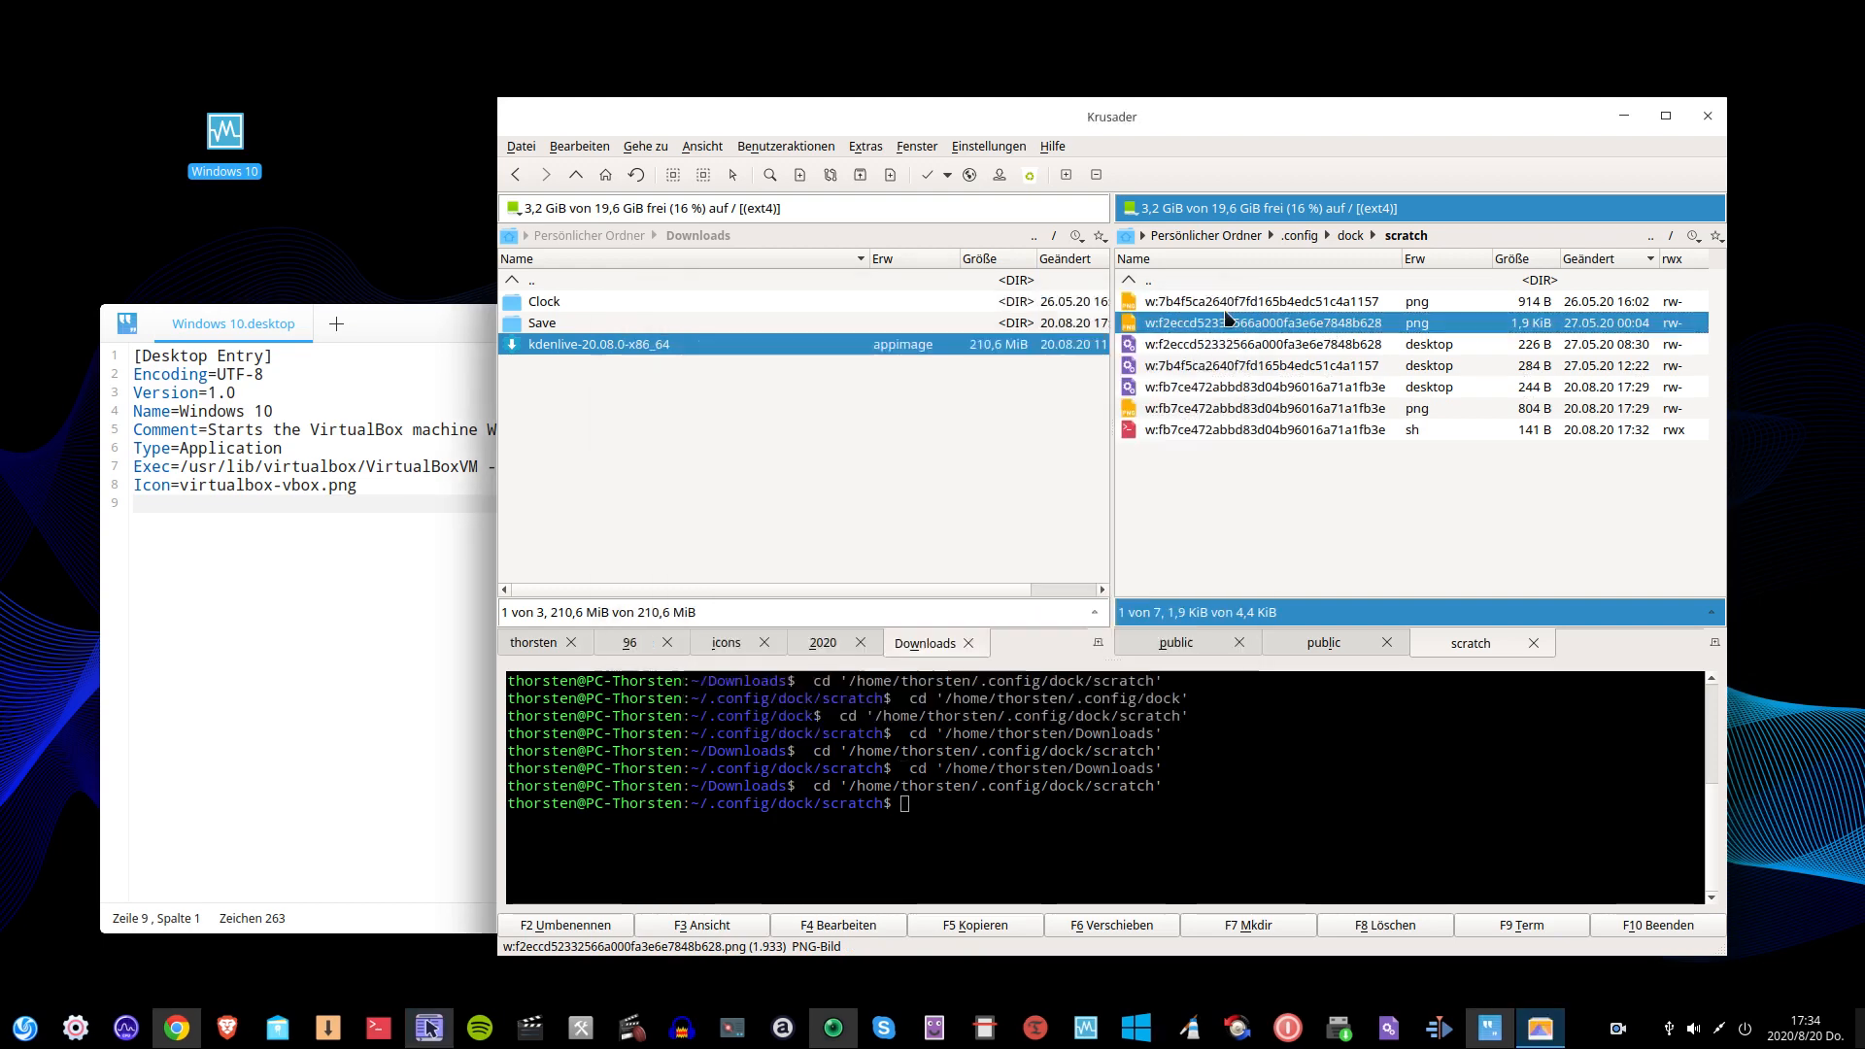
{"action": "double_click", "coordinate": [1257, 302]}
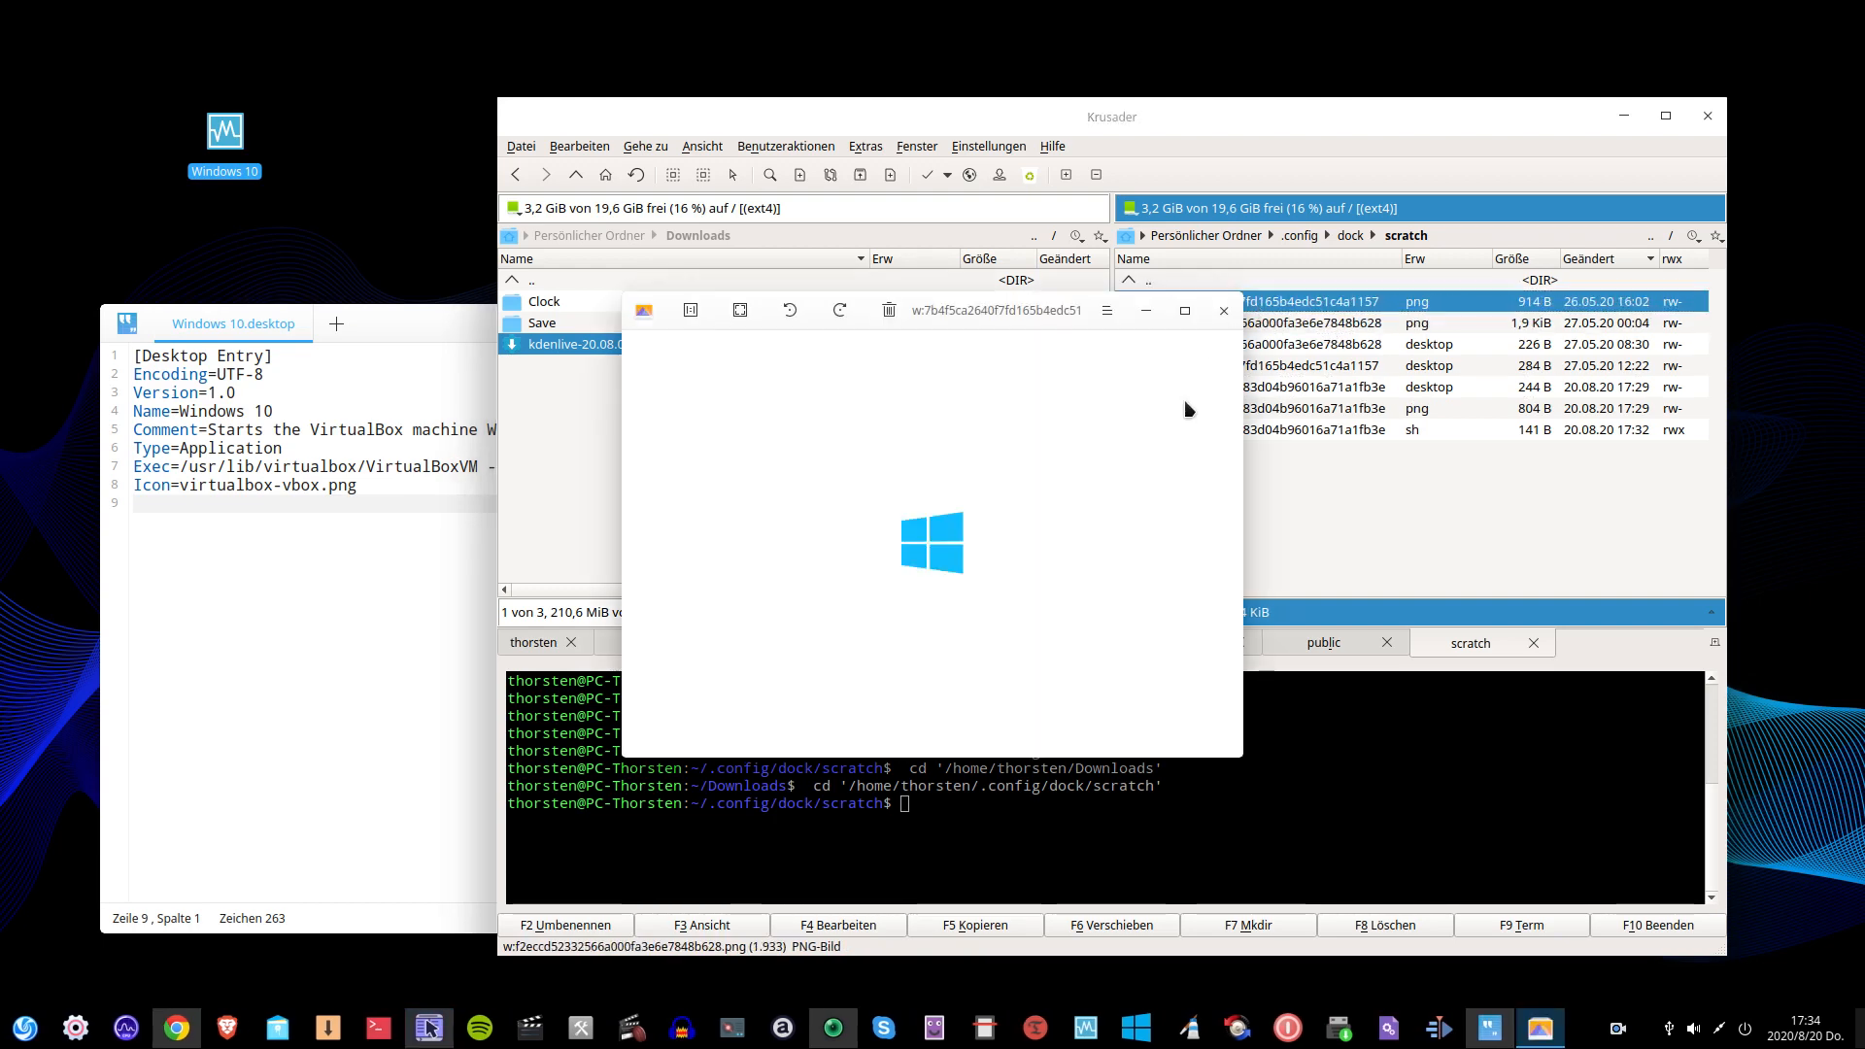
{"action": "left_click", "coordinate": [1224, 311]}
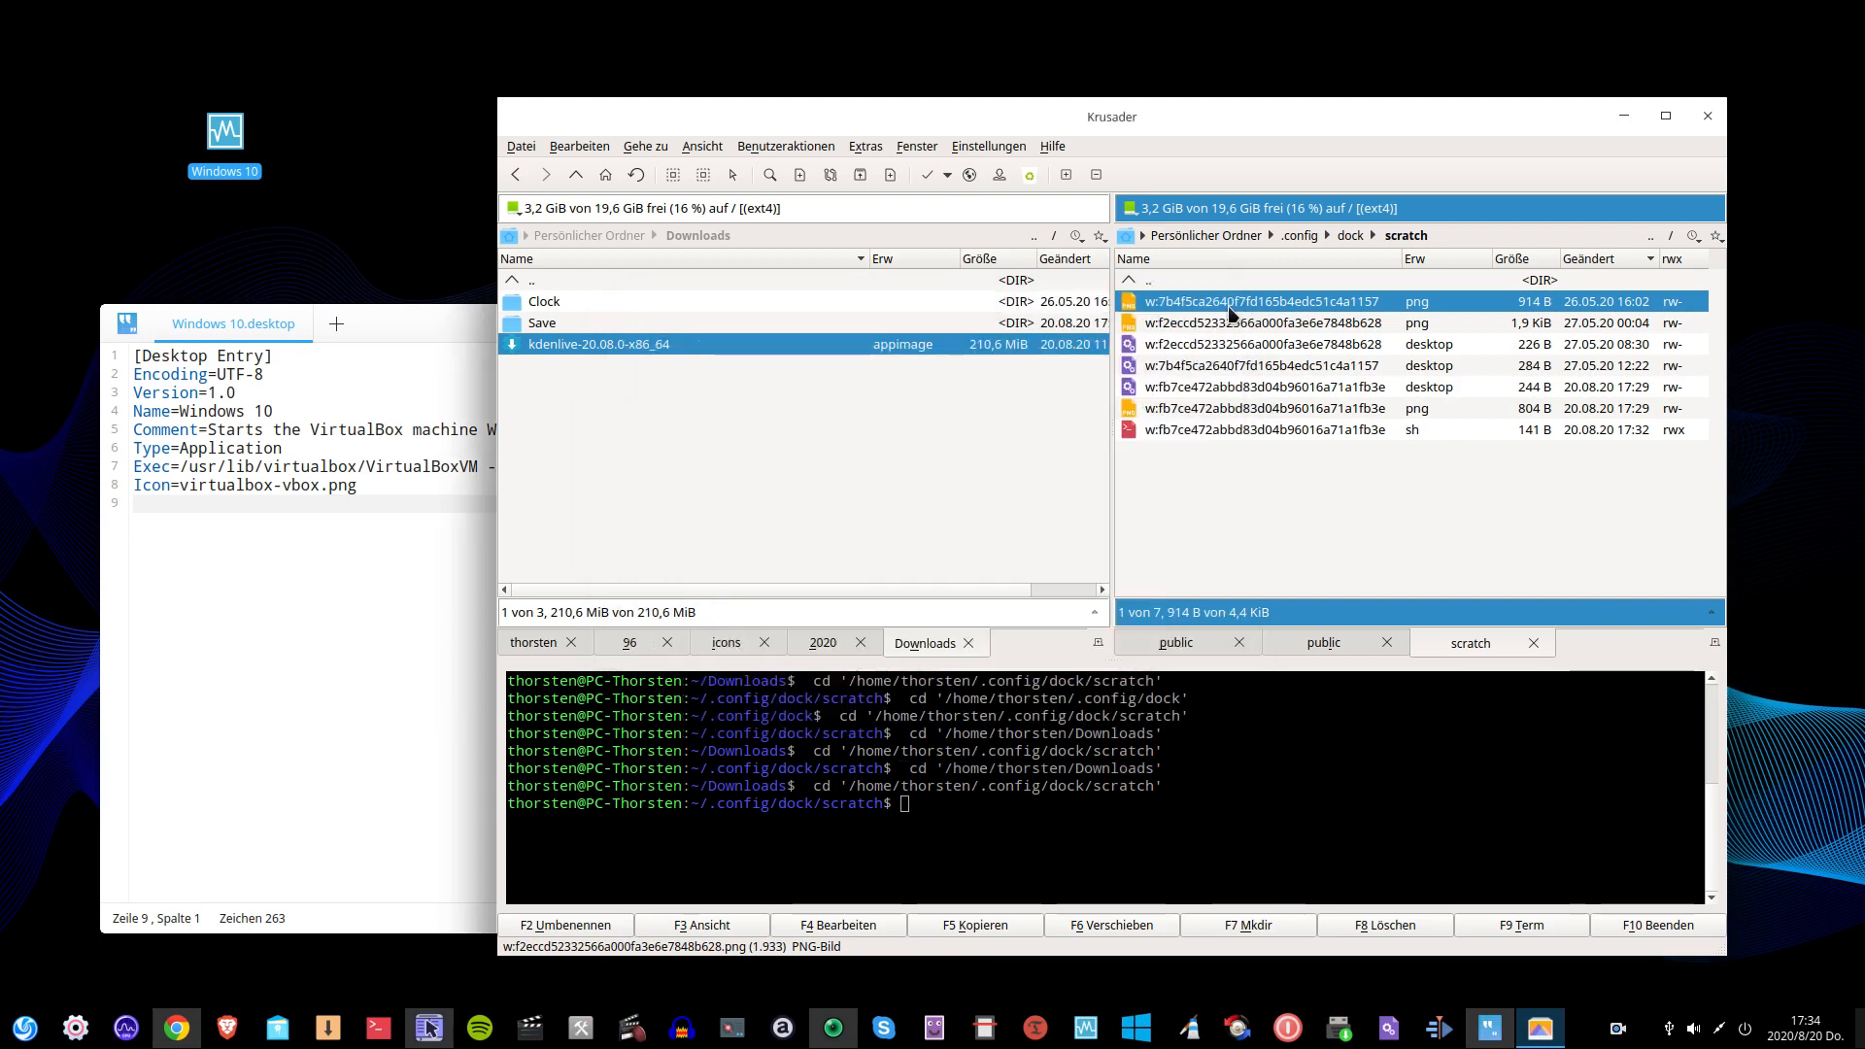
Open w:7b4f5ca2640f7fd165b4edc51c4a1157.desktop in Krusader's editor, move its window clear of the Windows 10.desktop text and enlarge the font.
{"action": "left_click", "coordinate": [1379, 367]}
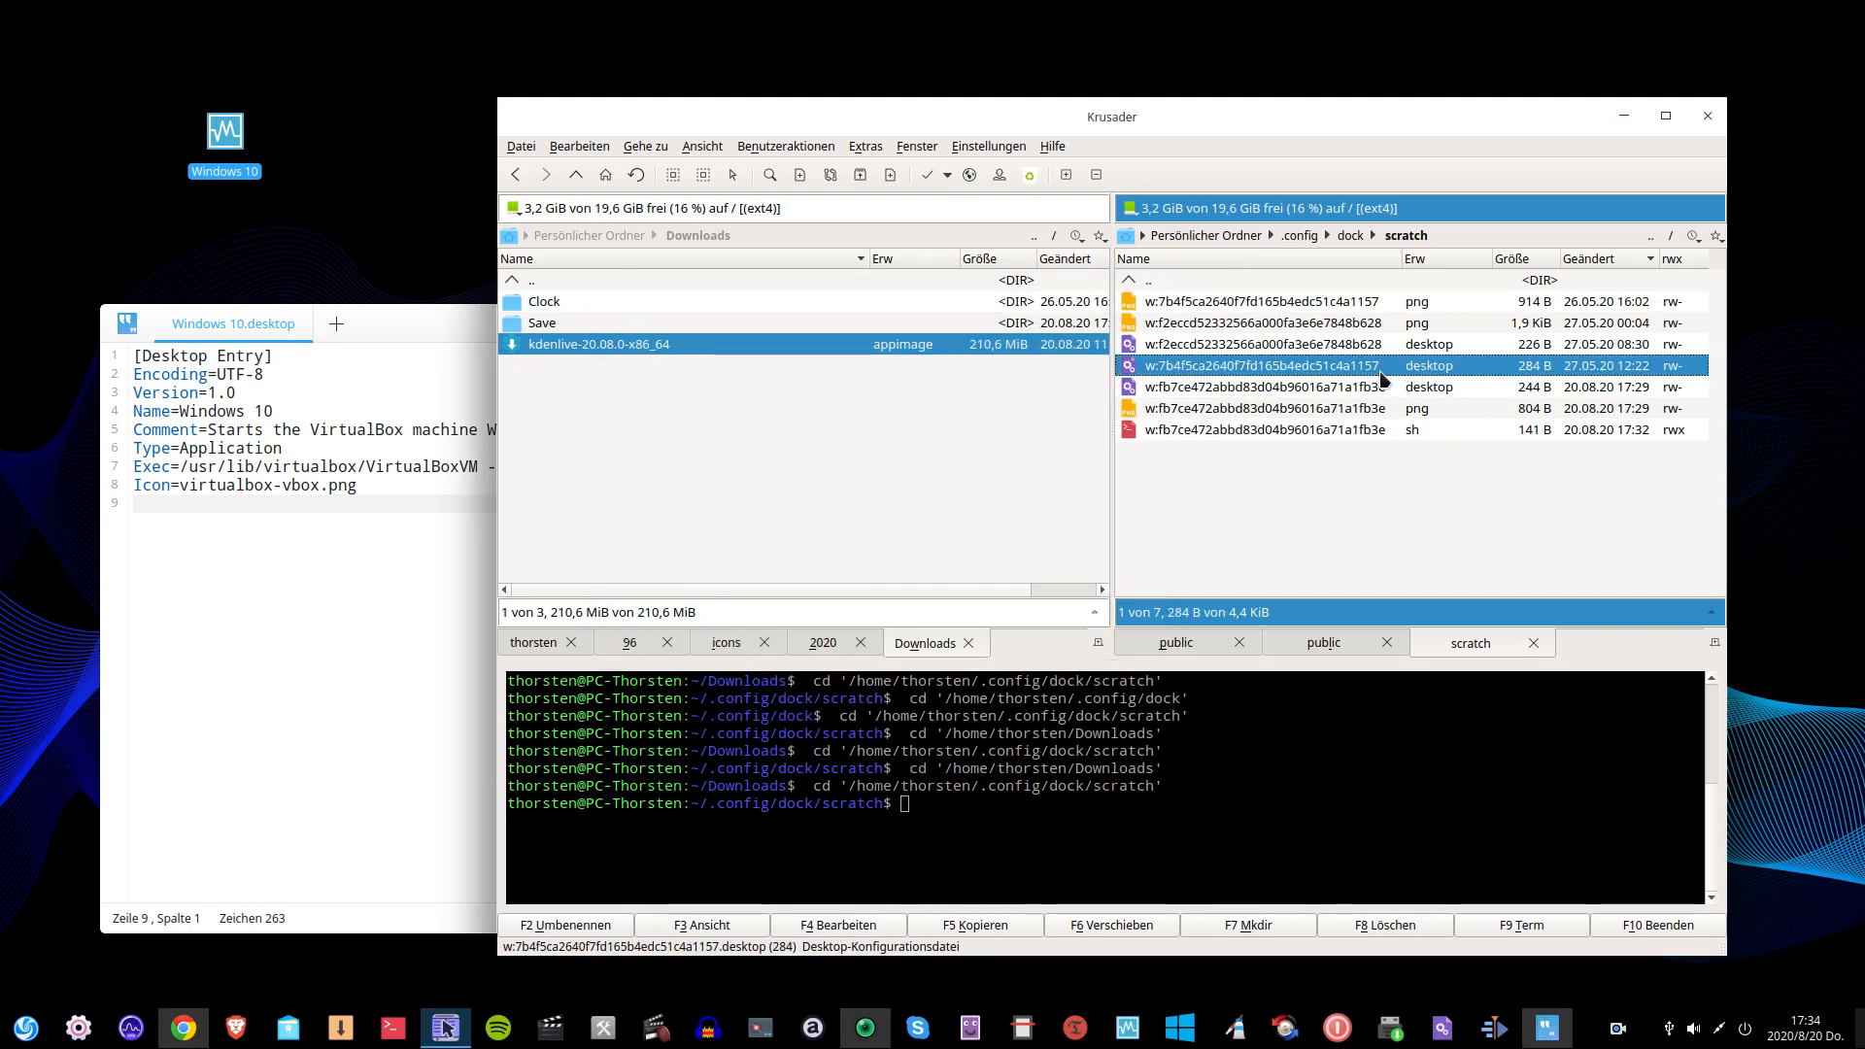
{"action": "key", "text": "F4"}
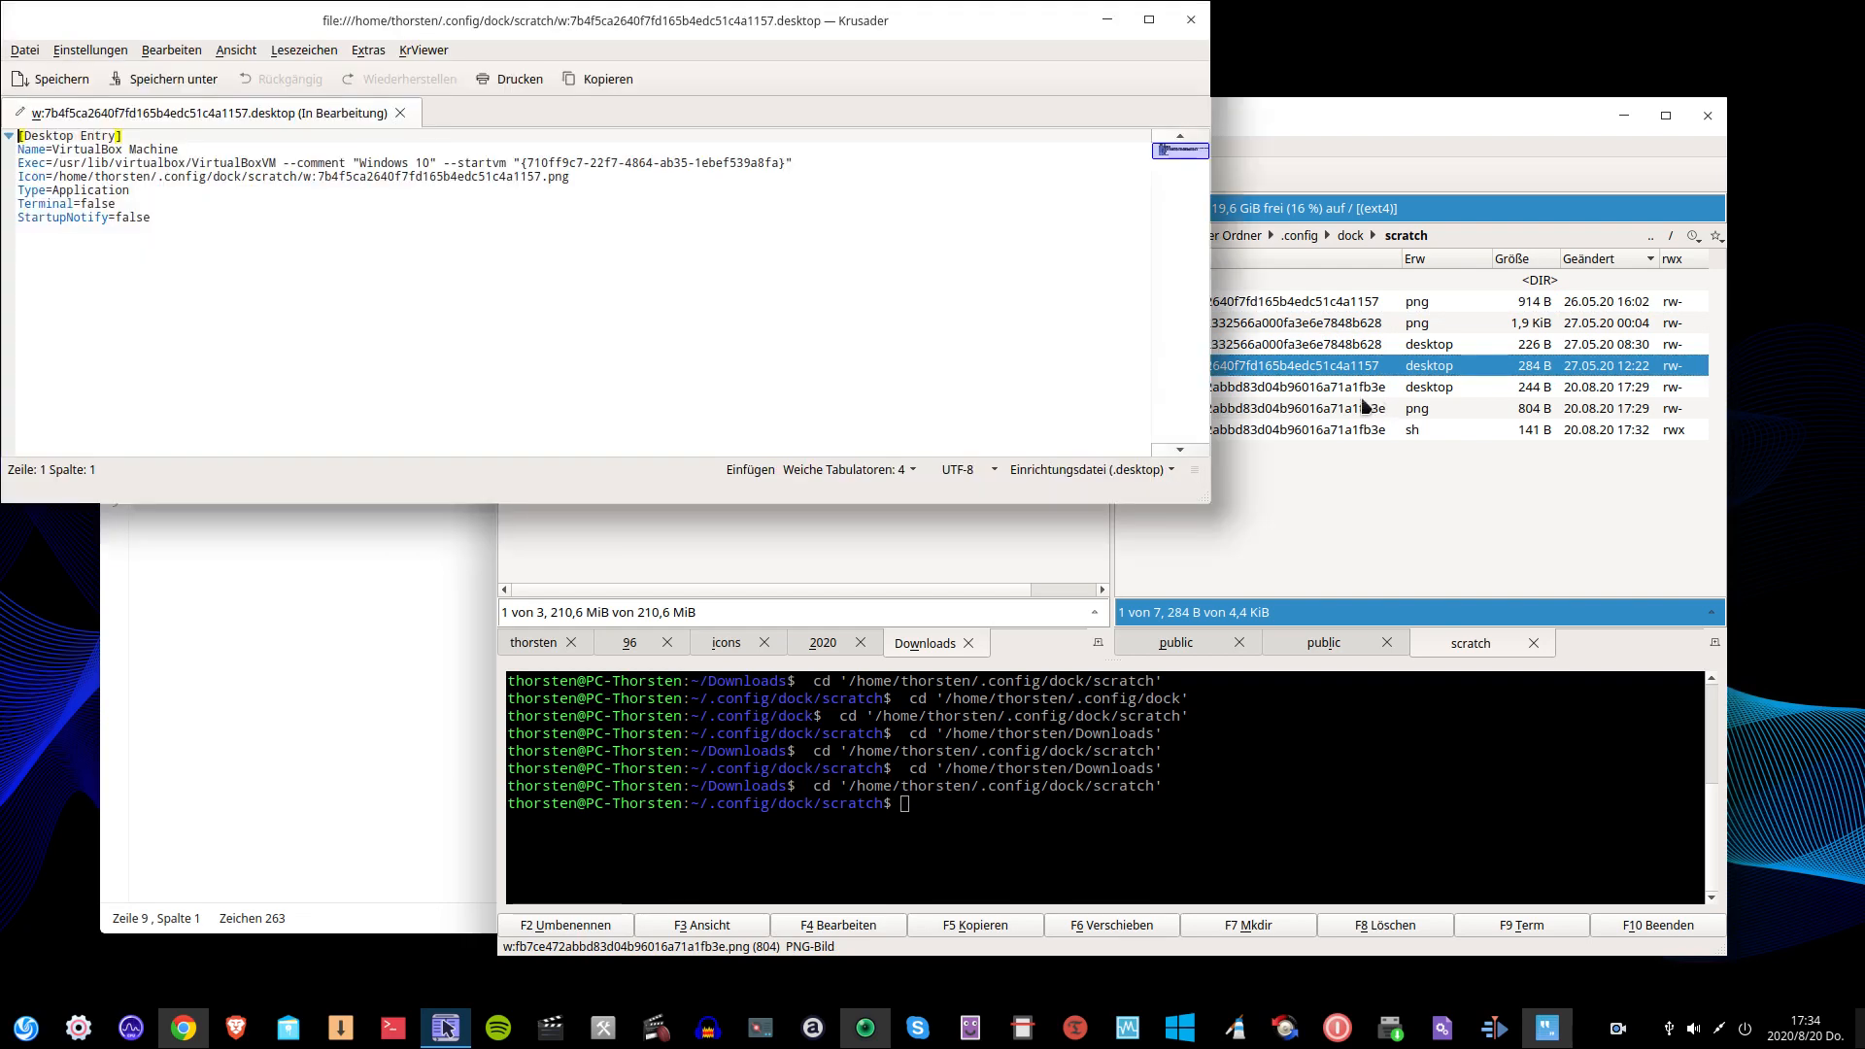
{"action": "left_click_drag", "start_coordinate": [597, 27], "coordinate": [1235, 394]}
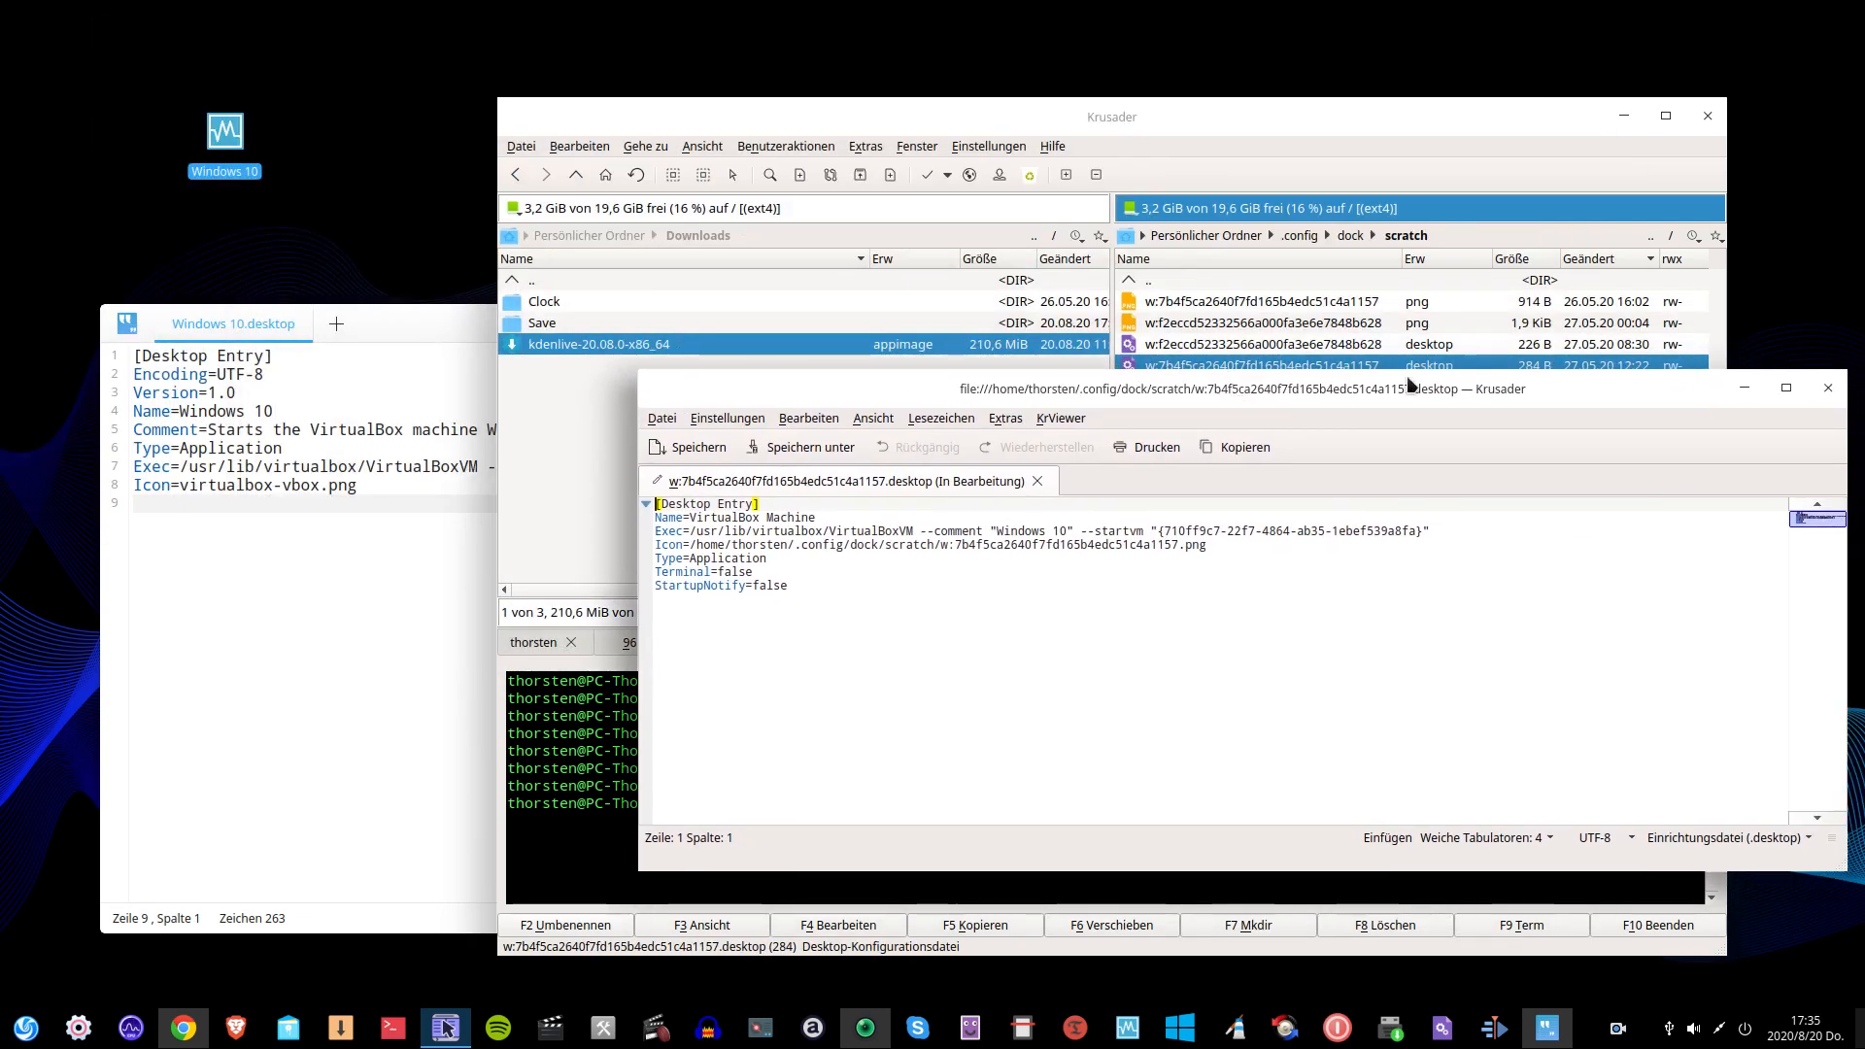
{"action": "key", "text": "ctrl+plus"}
{"action": "key", "text": "ctrl+plus"}
{"action": "key", "text": "ctrl+plus"}
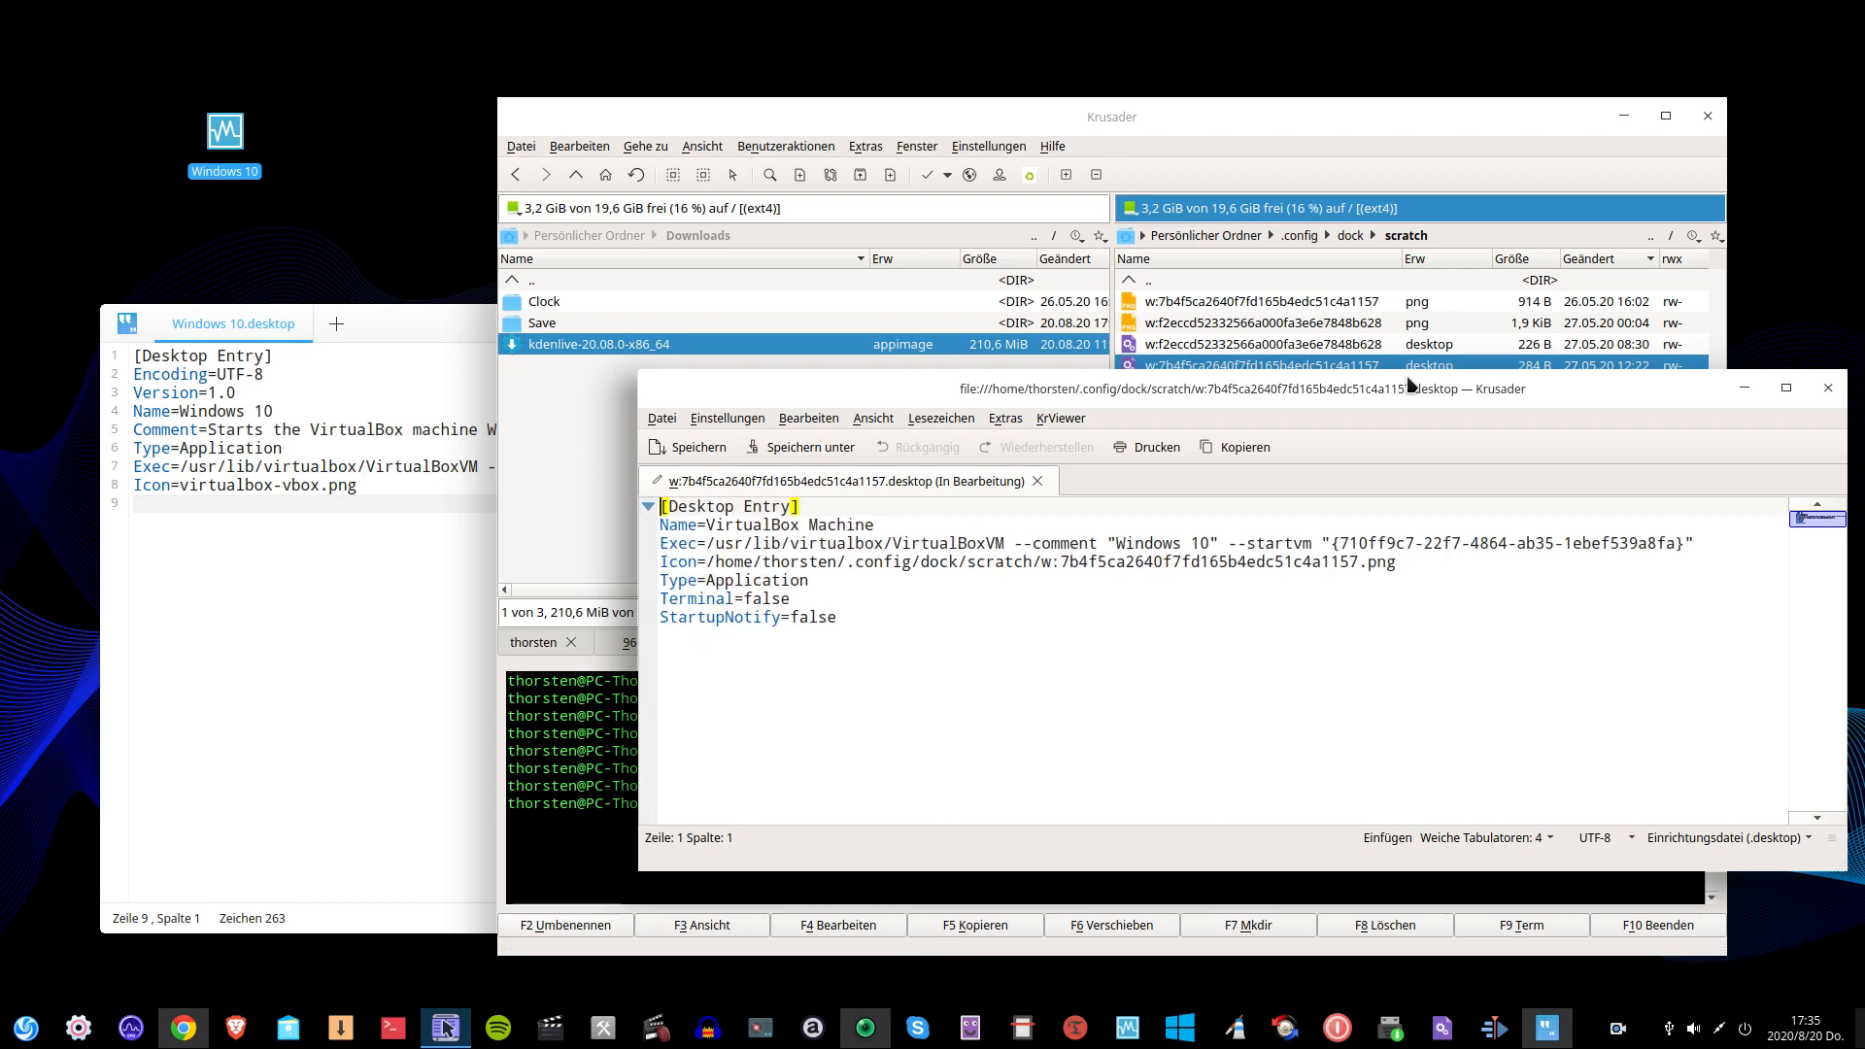
Arrange the Windows 10.desktop editor and the scratch launcher's editor so their entries can be compared.
{"action": "left_click", "coordinate": [208, 719]}
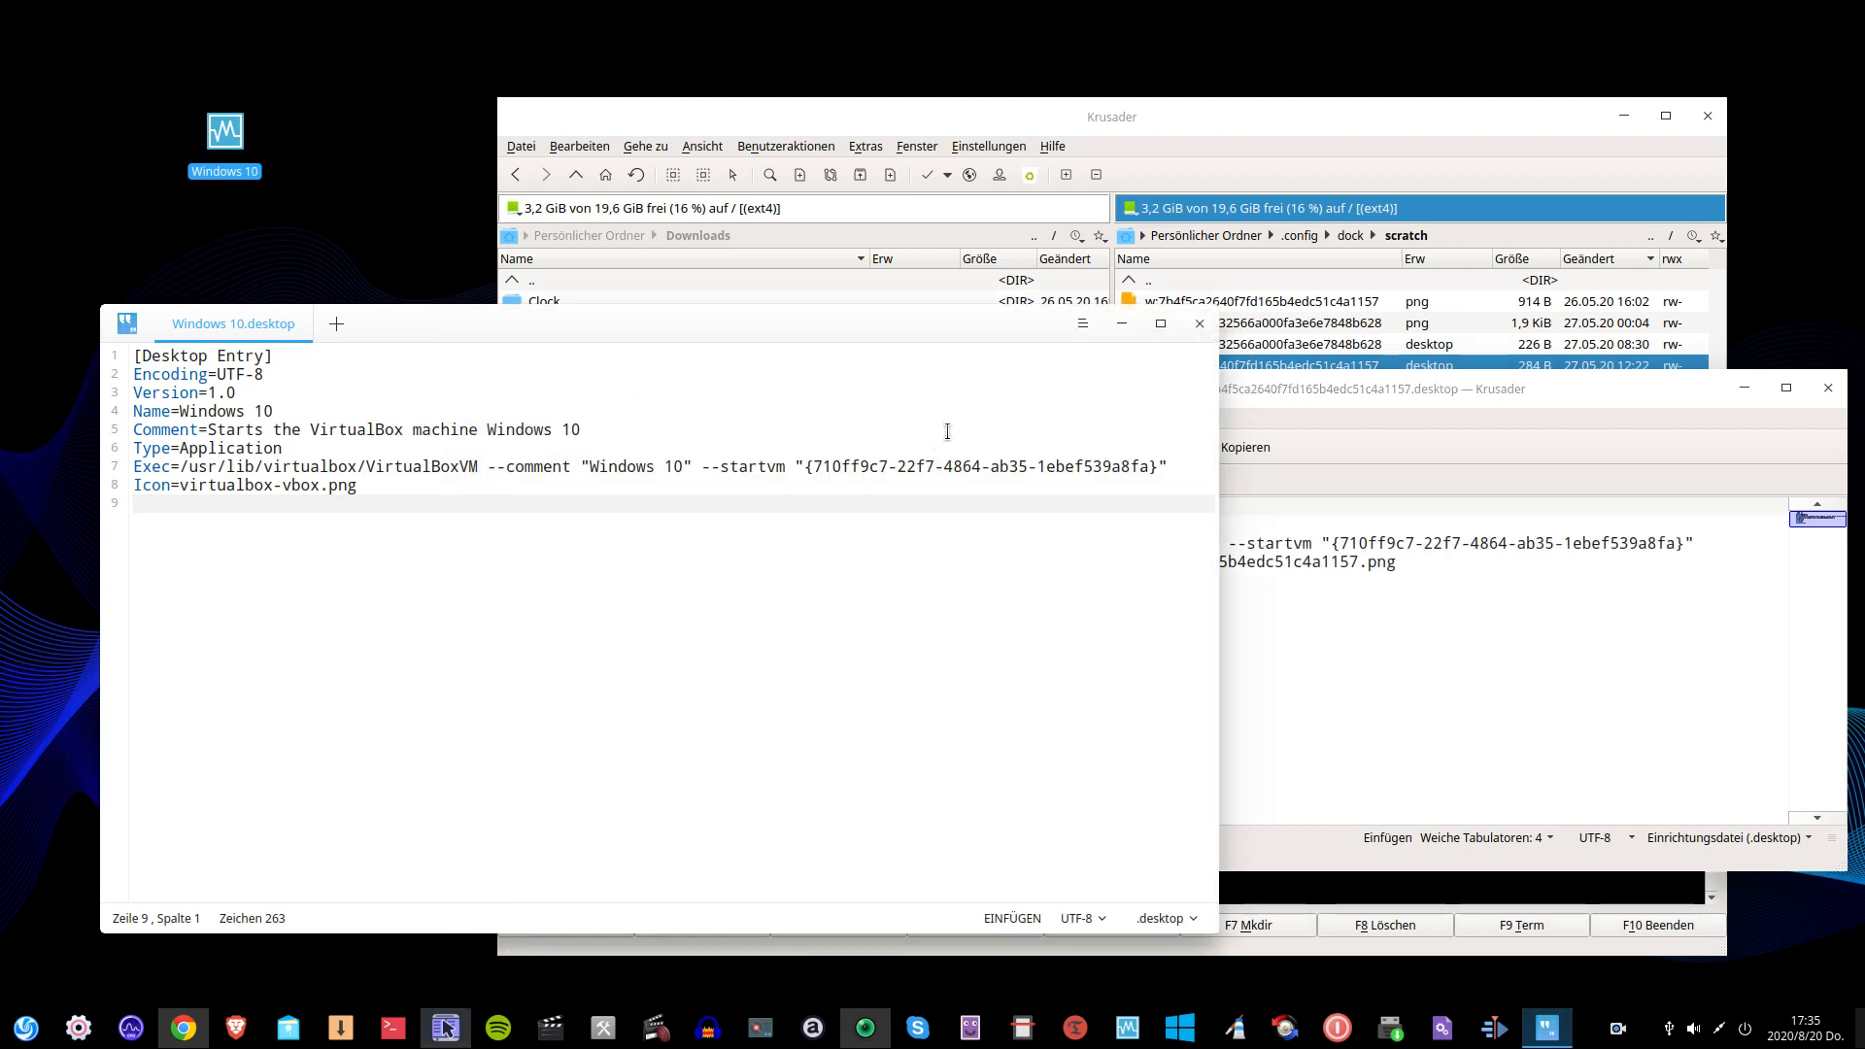
{"action": "left_click_drag", "start_coordinate": [892, 344], "coordinate": [836, 361]}
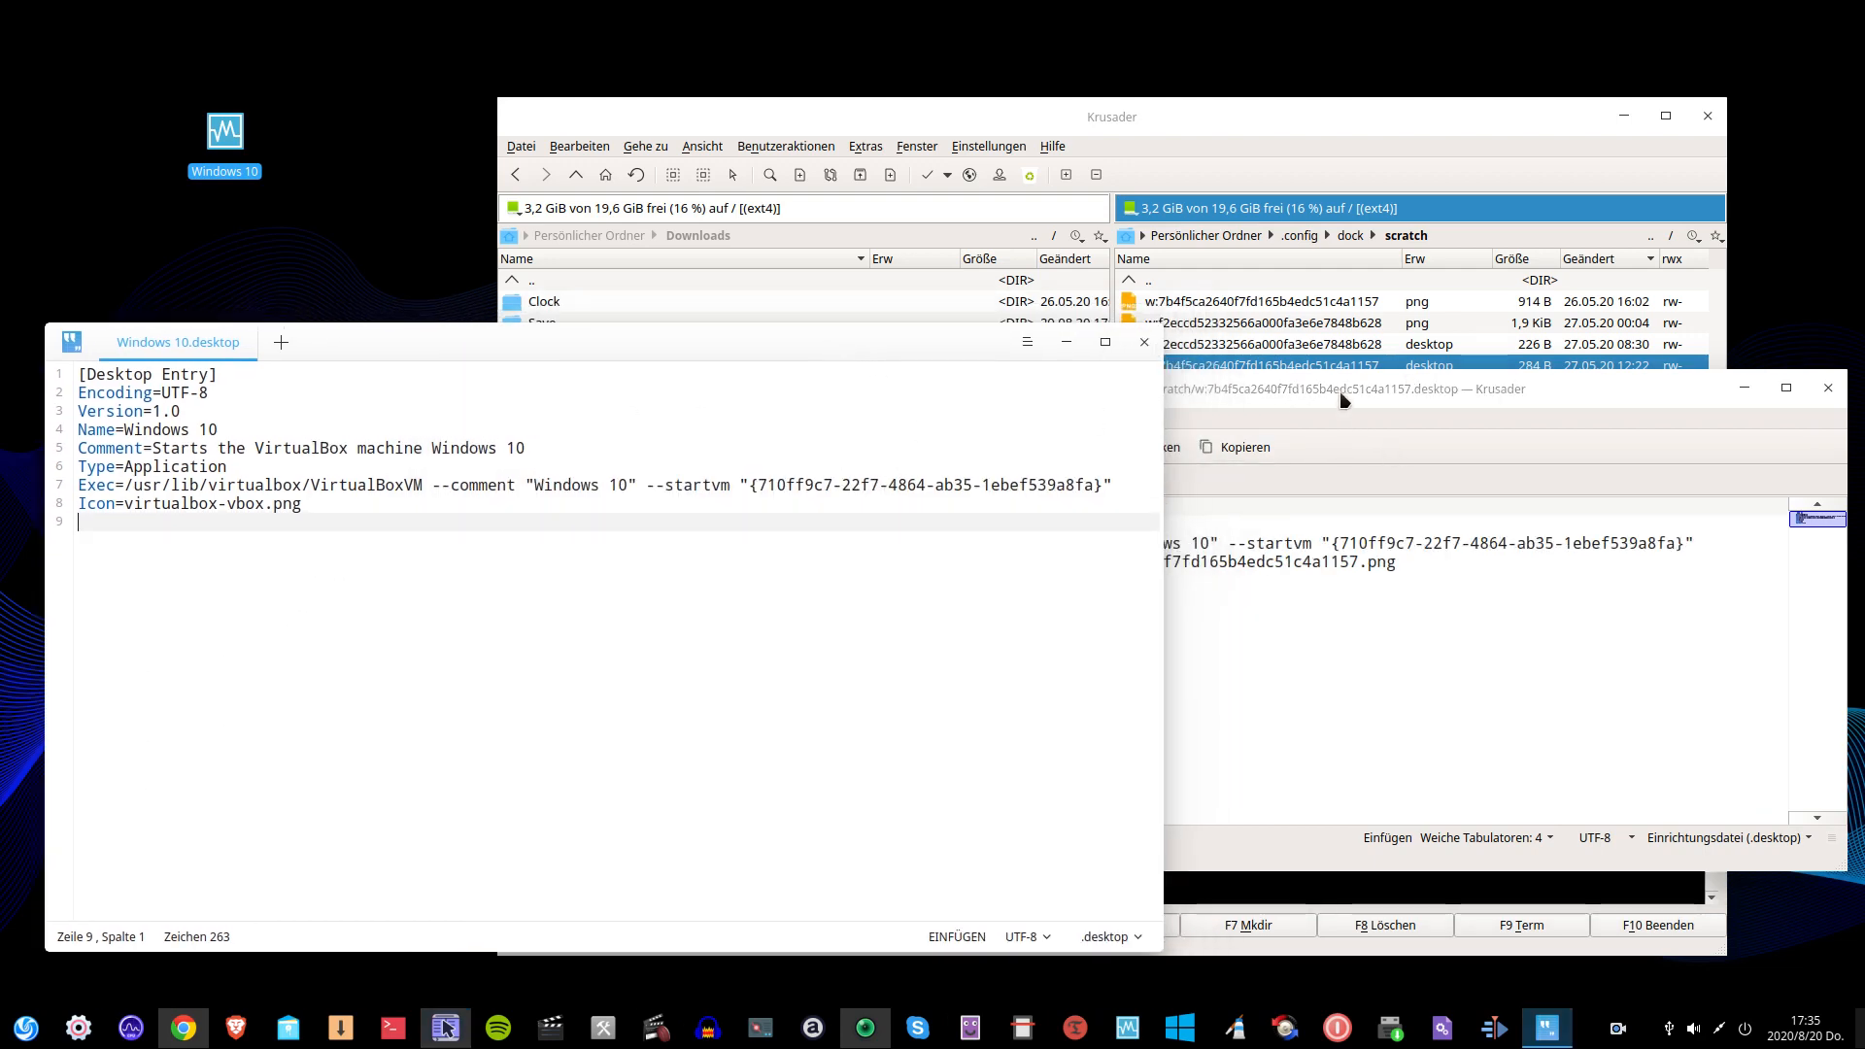
{"action": "left_click_drag", "start_coordinate": [1338, 390], "coordinate": [1340, 254]}
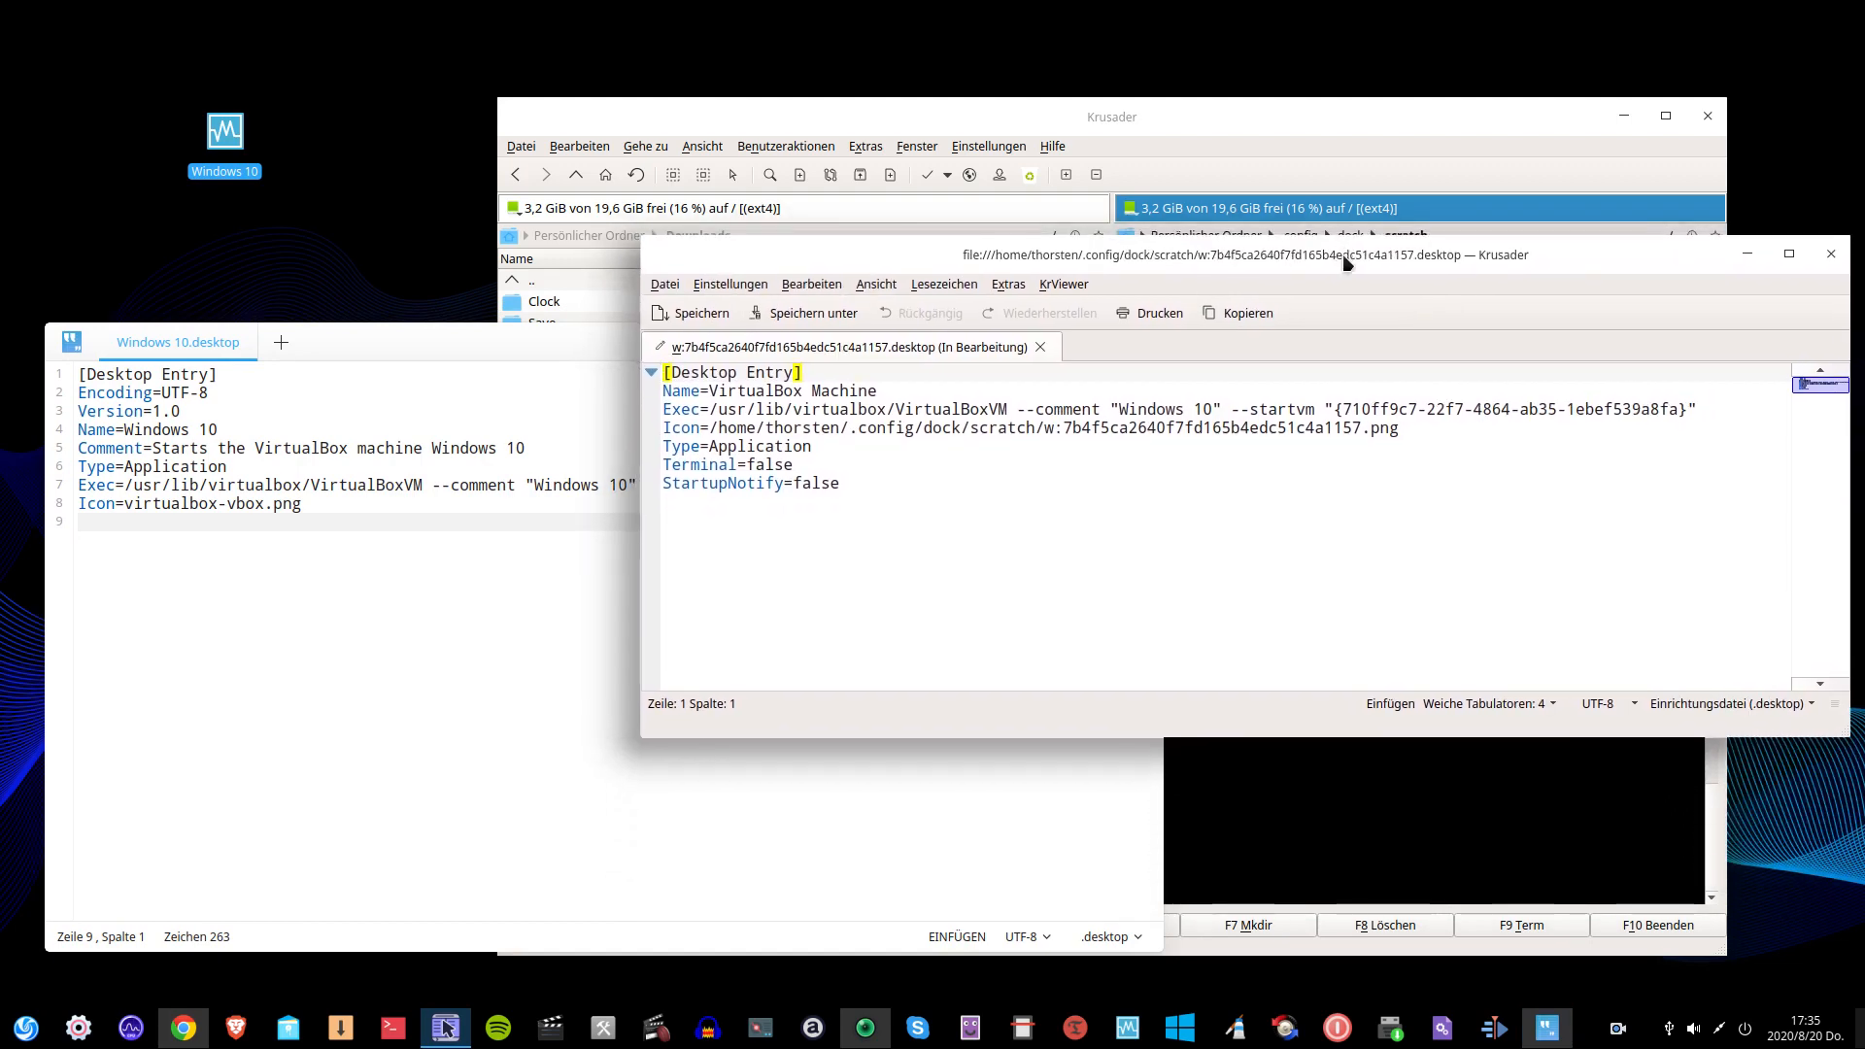
Compare the --comment and --startvm arguments in both files' Exec lines by highlighting them, and close the Windows 10.desktop editor.
{"action": "left_click", "coordinate": [271, 764]}
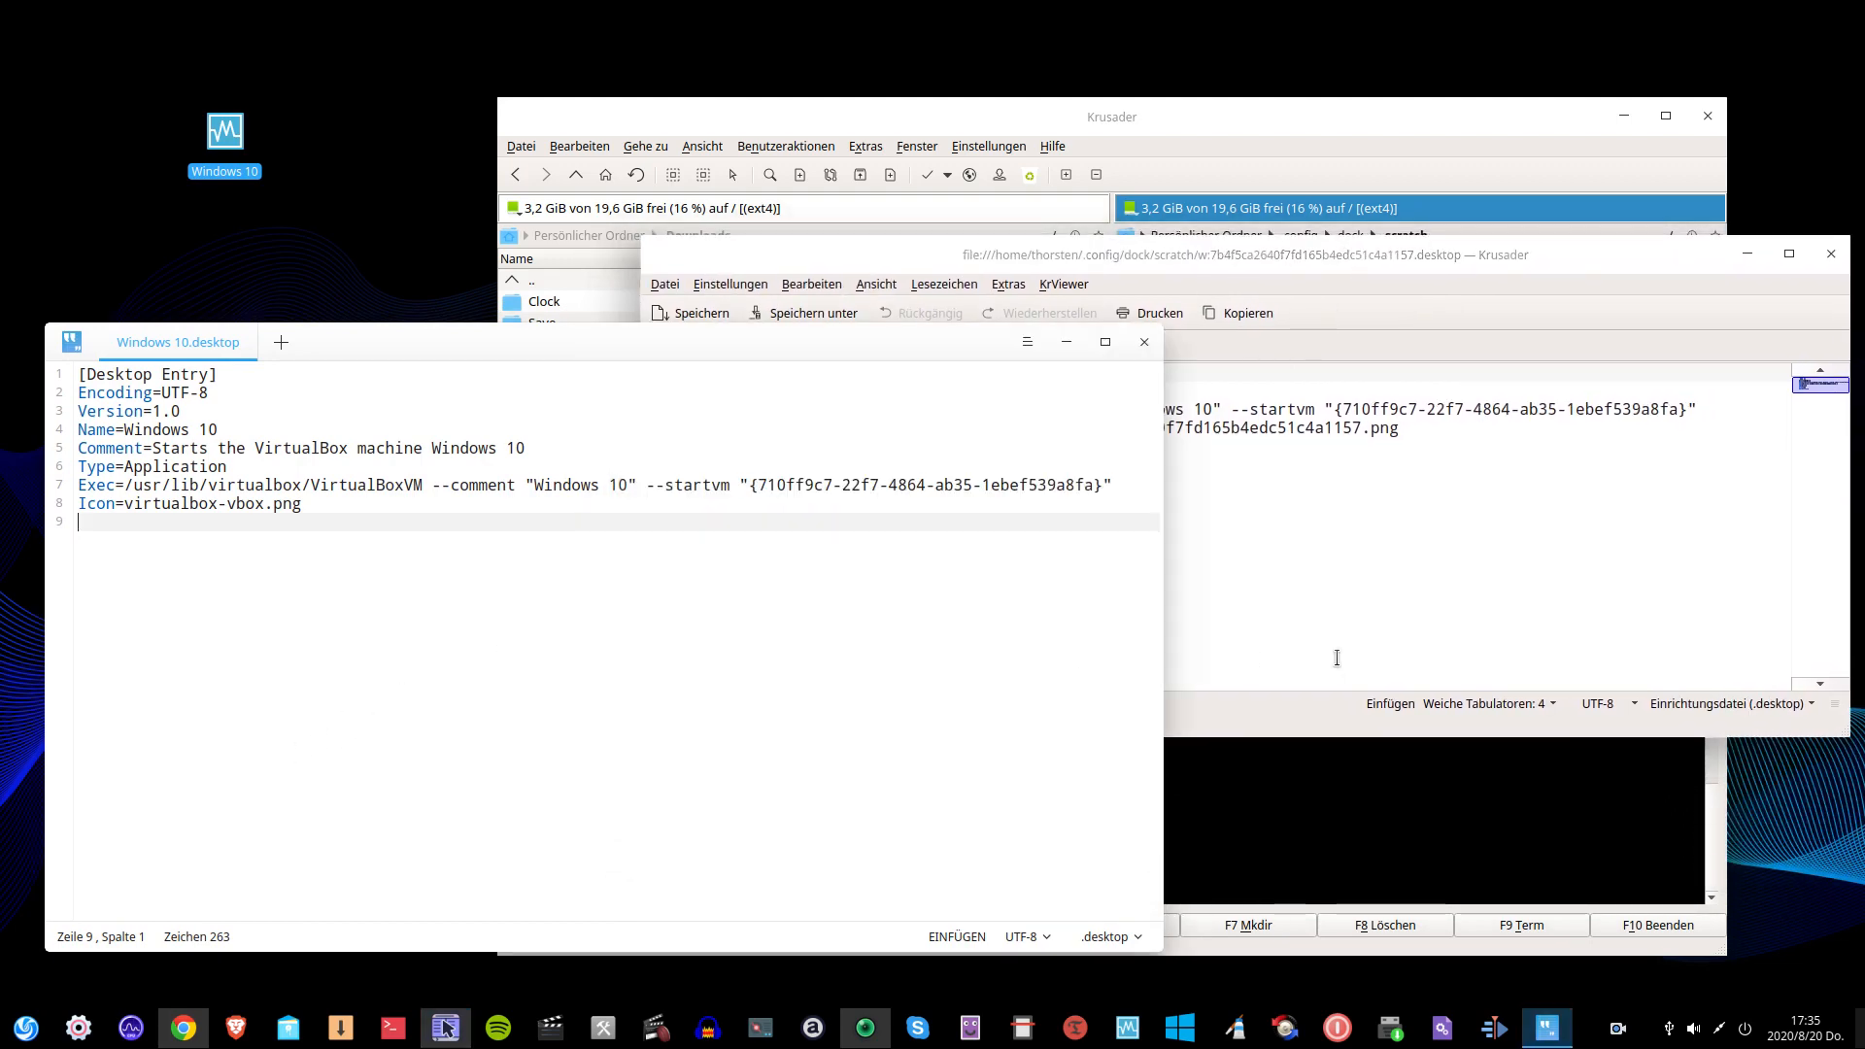
{"action": "left_click_drag", "start_coordinate": [647, 485], "coordinate": [1123, 479]}
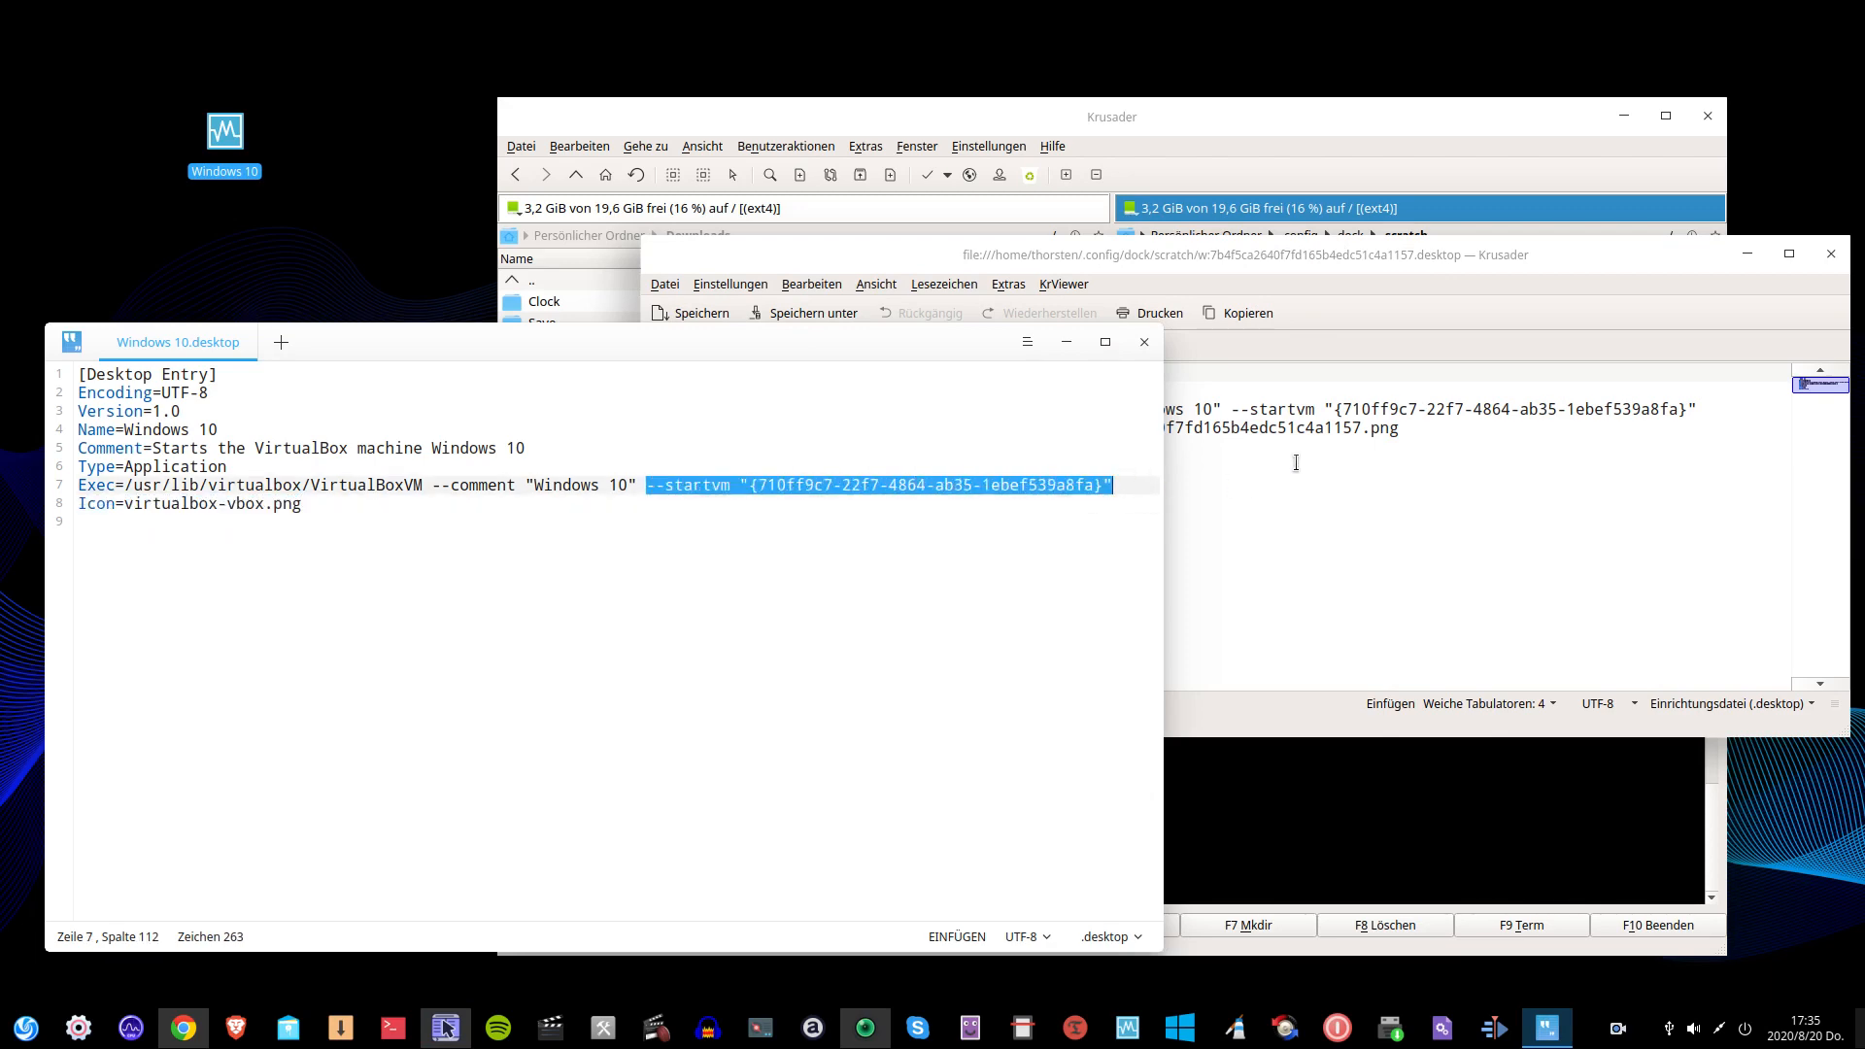
{"action": "left_click", "coordinate": [1232, 409]}
{"action": "left_click_drag", "start_coordinate": [1231, 409], "coordinate": [1712, 412]}
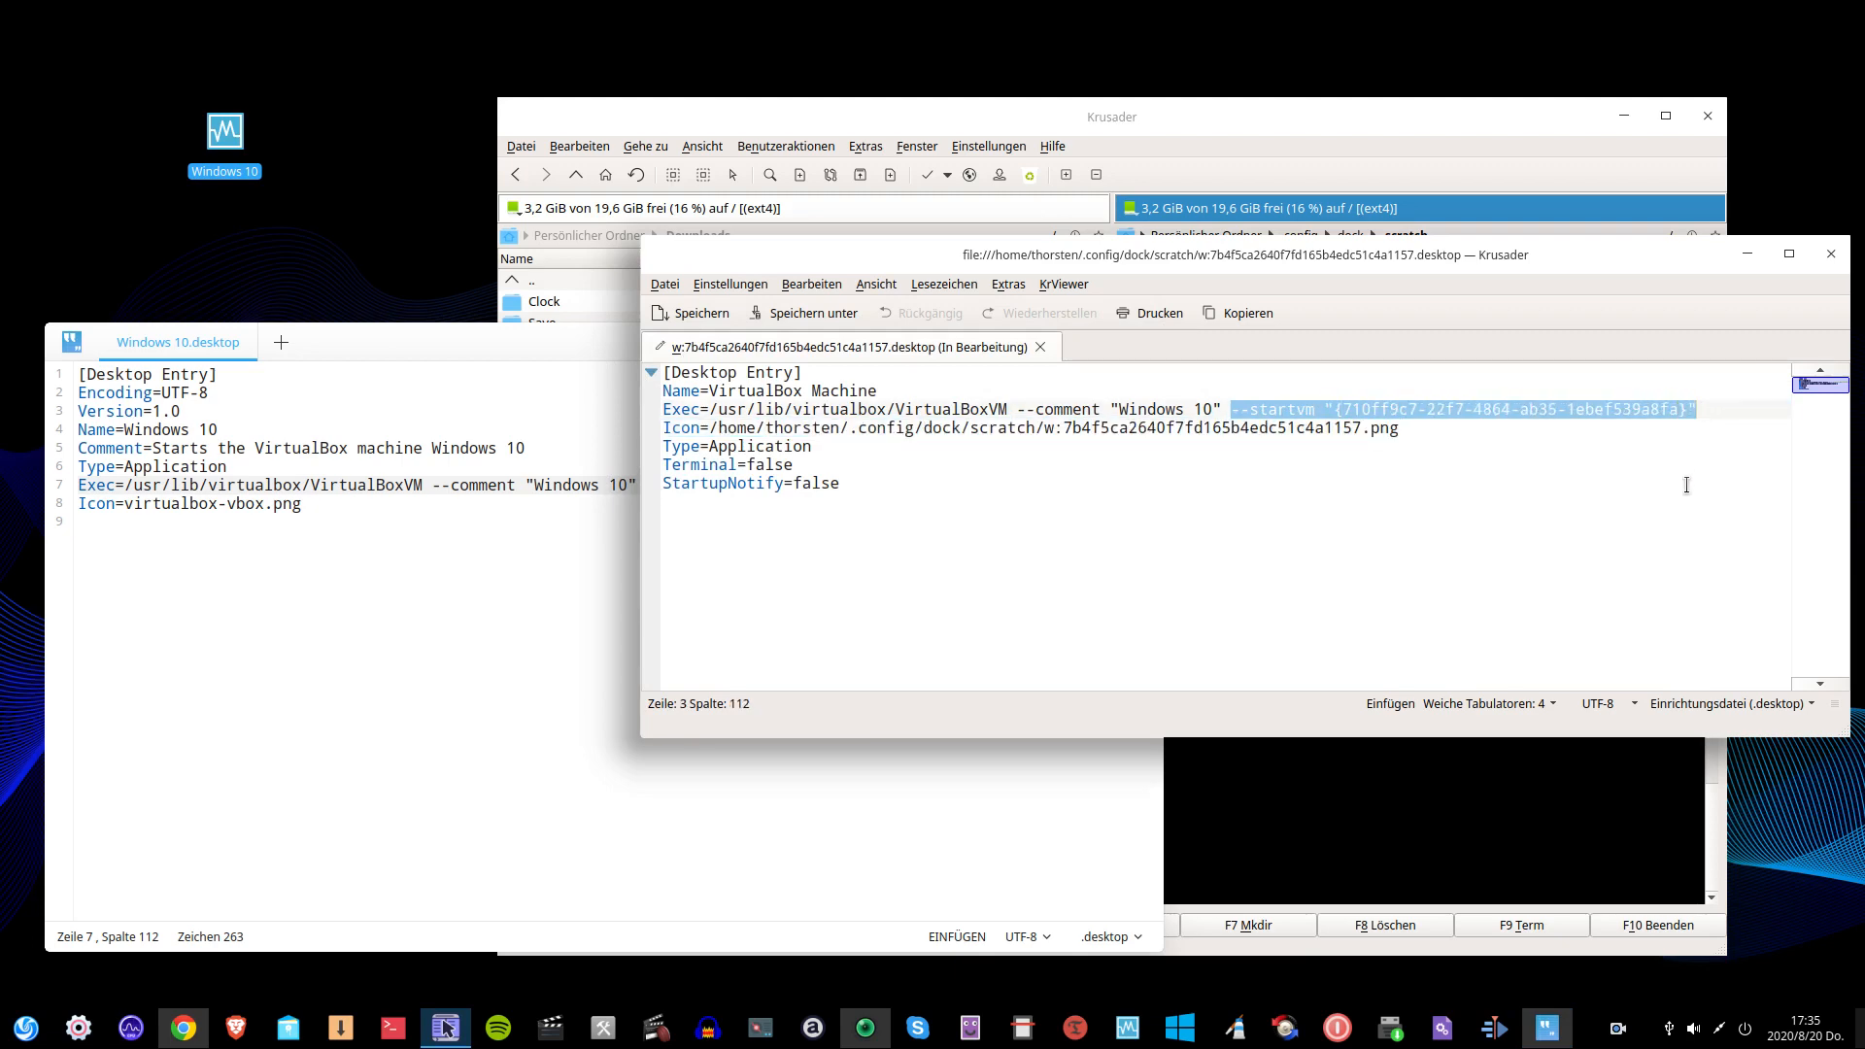
{"action": "left_click", "coordinate": [1068, 415]}
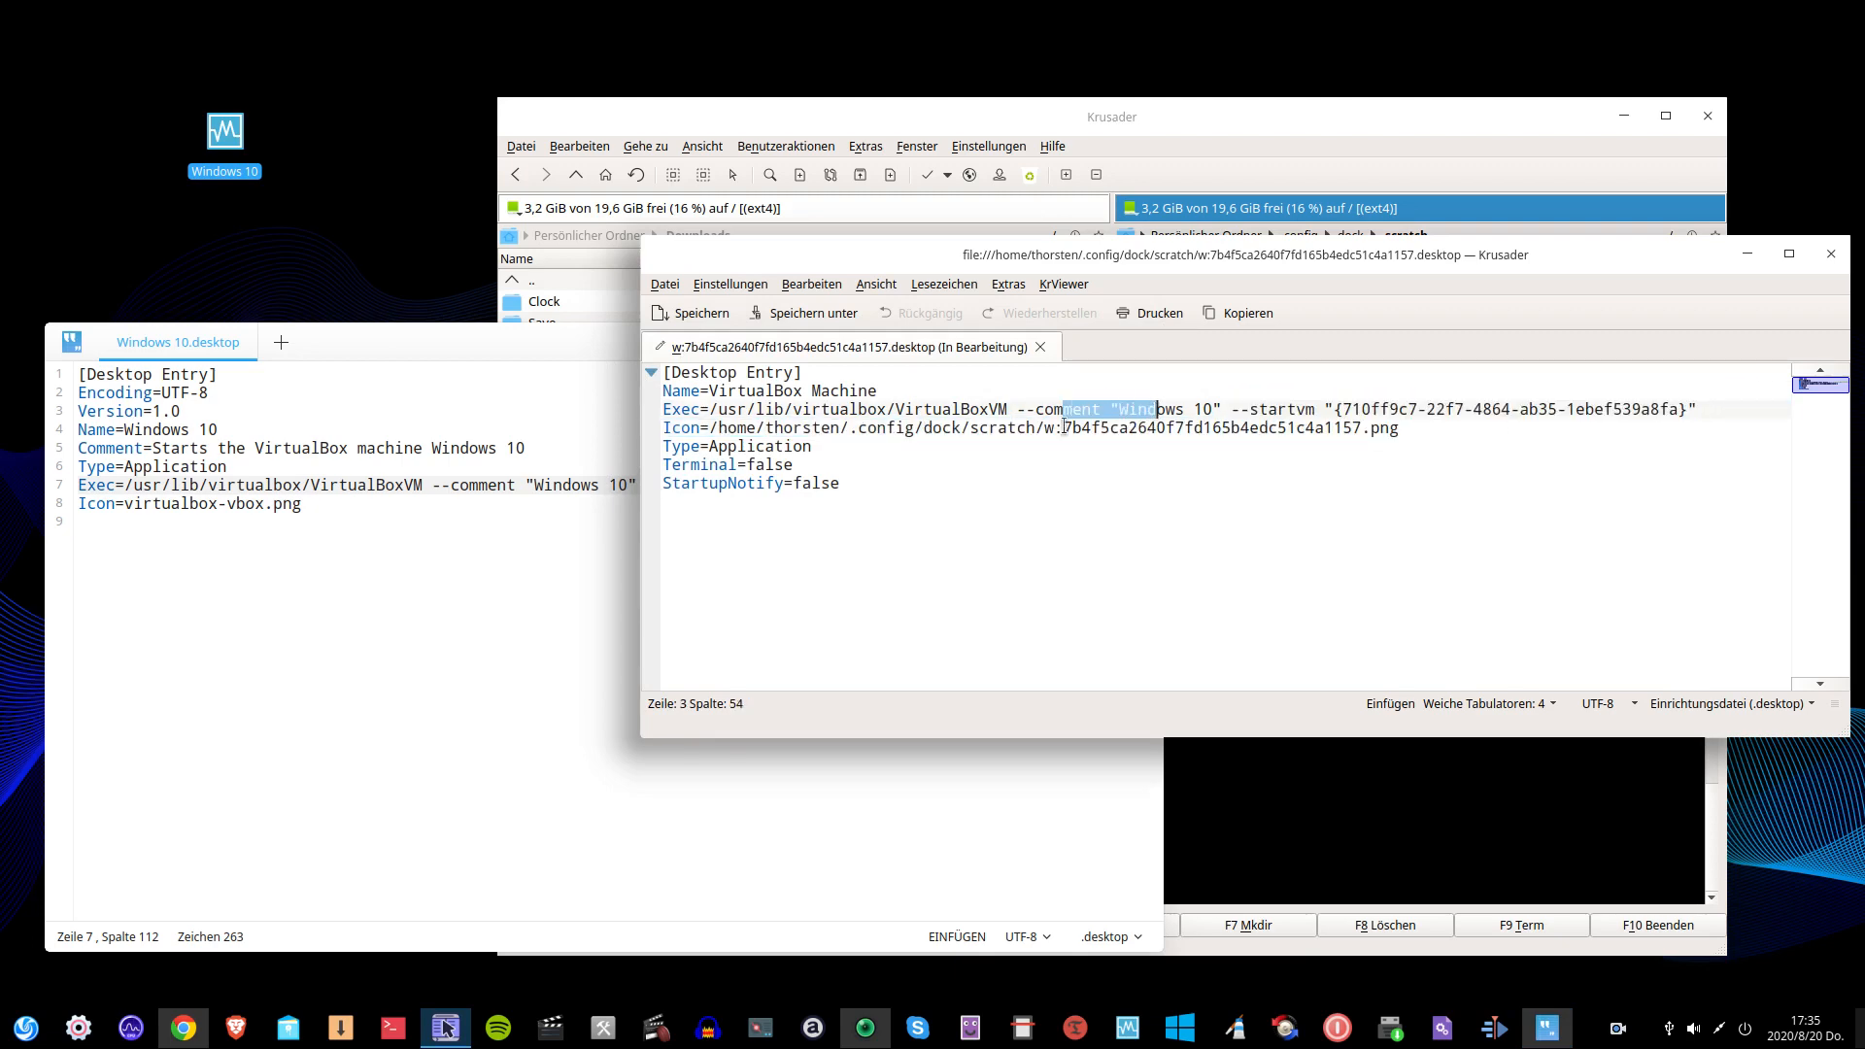
{"action": "left_click", "coordinate": [396, 629]}
{"action": "left_click_drag", "start_coordinate": [441, 485], "coordinate": [692, 486]}
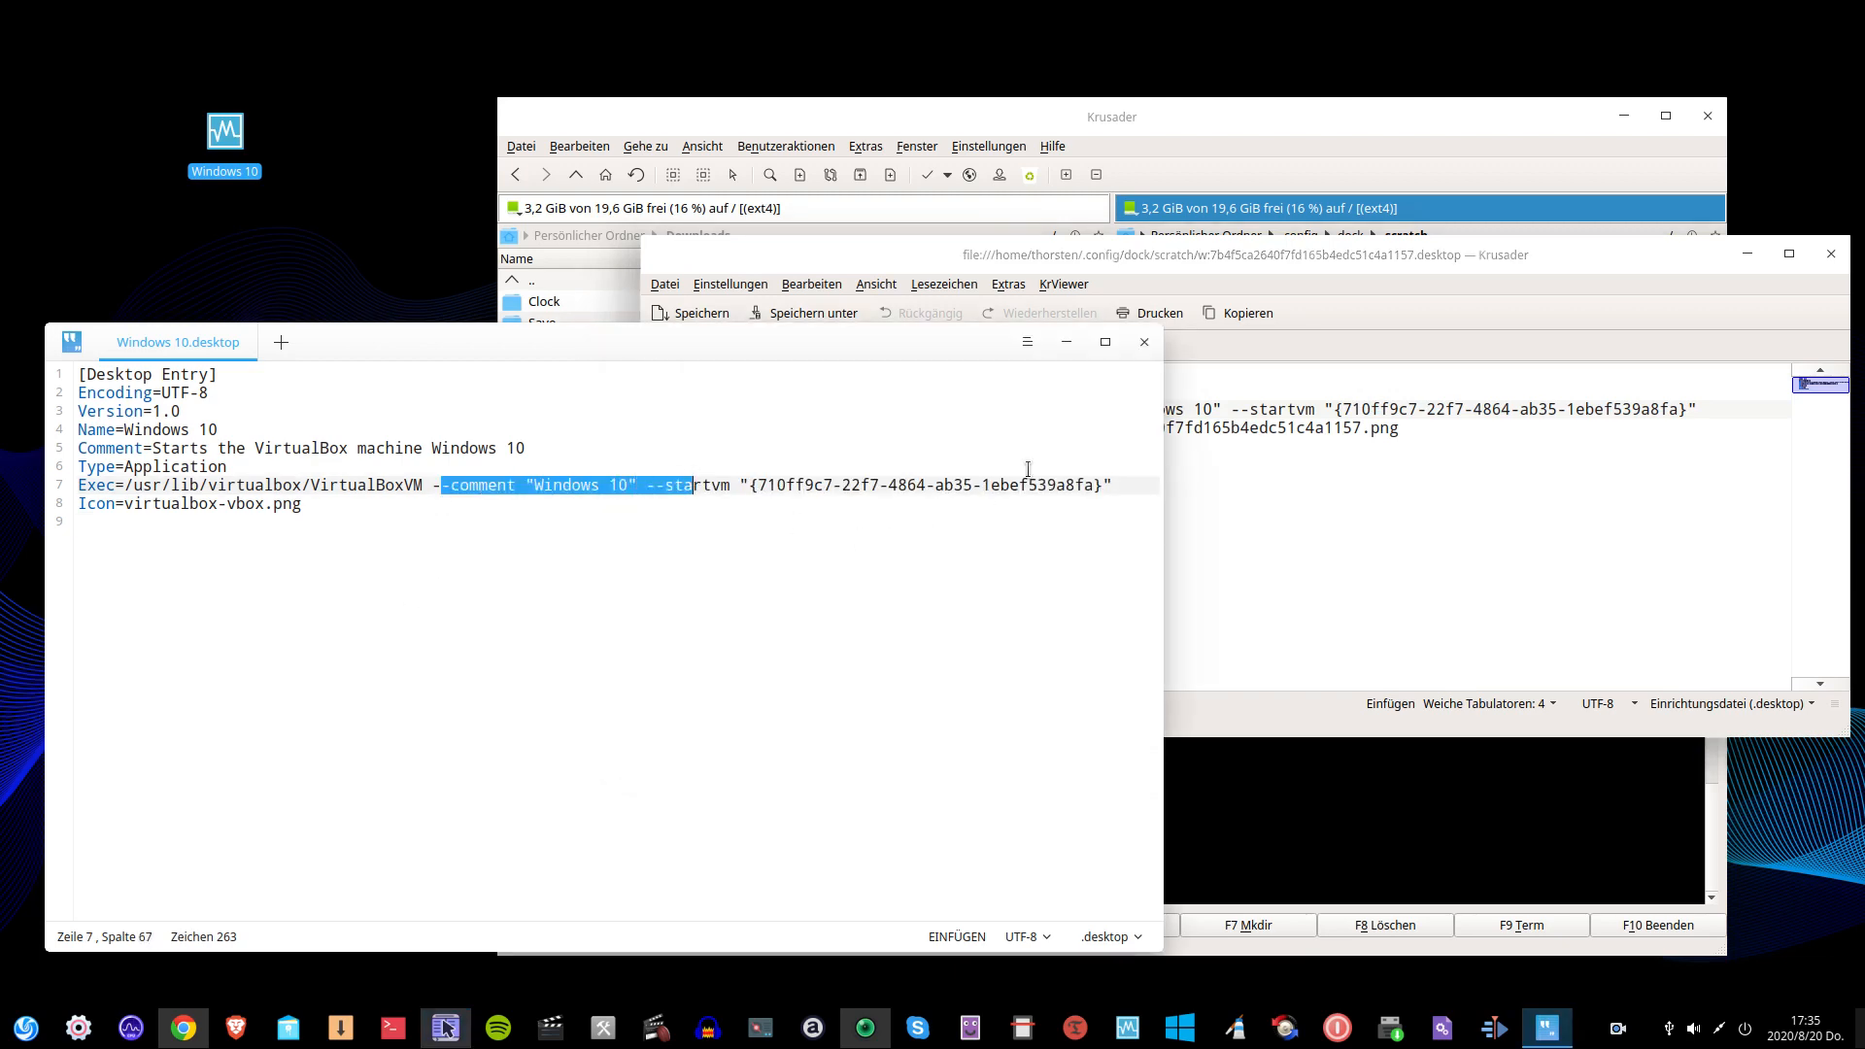
{"action": "left_click", "coordinate": [1141, 345]}
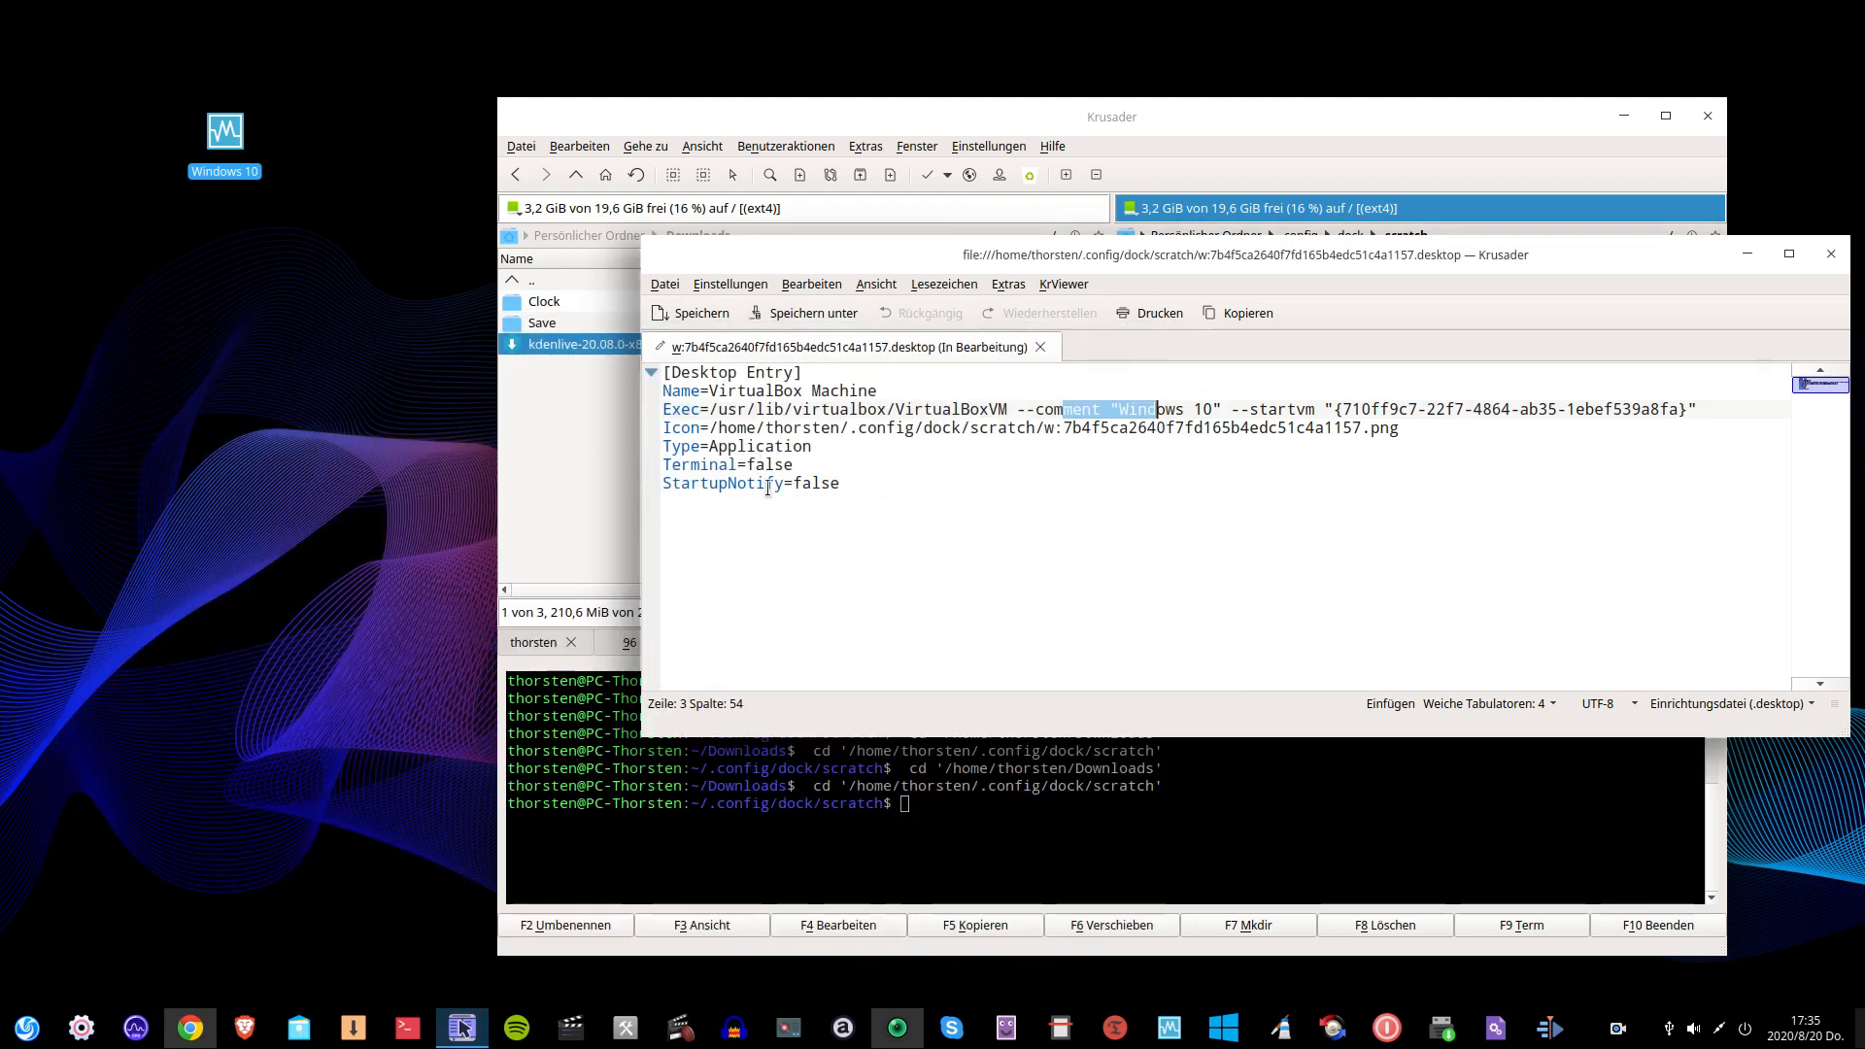
Delete the Windows 10 shortcut from the desktop and close the scratch launcher's editor window.
{"action": "right_click", "coordinate": [226, 146]}
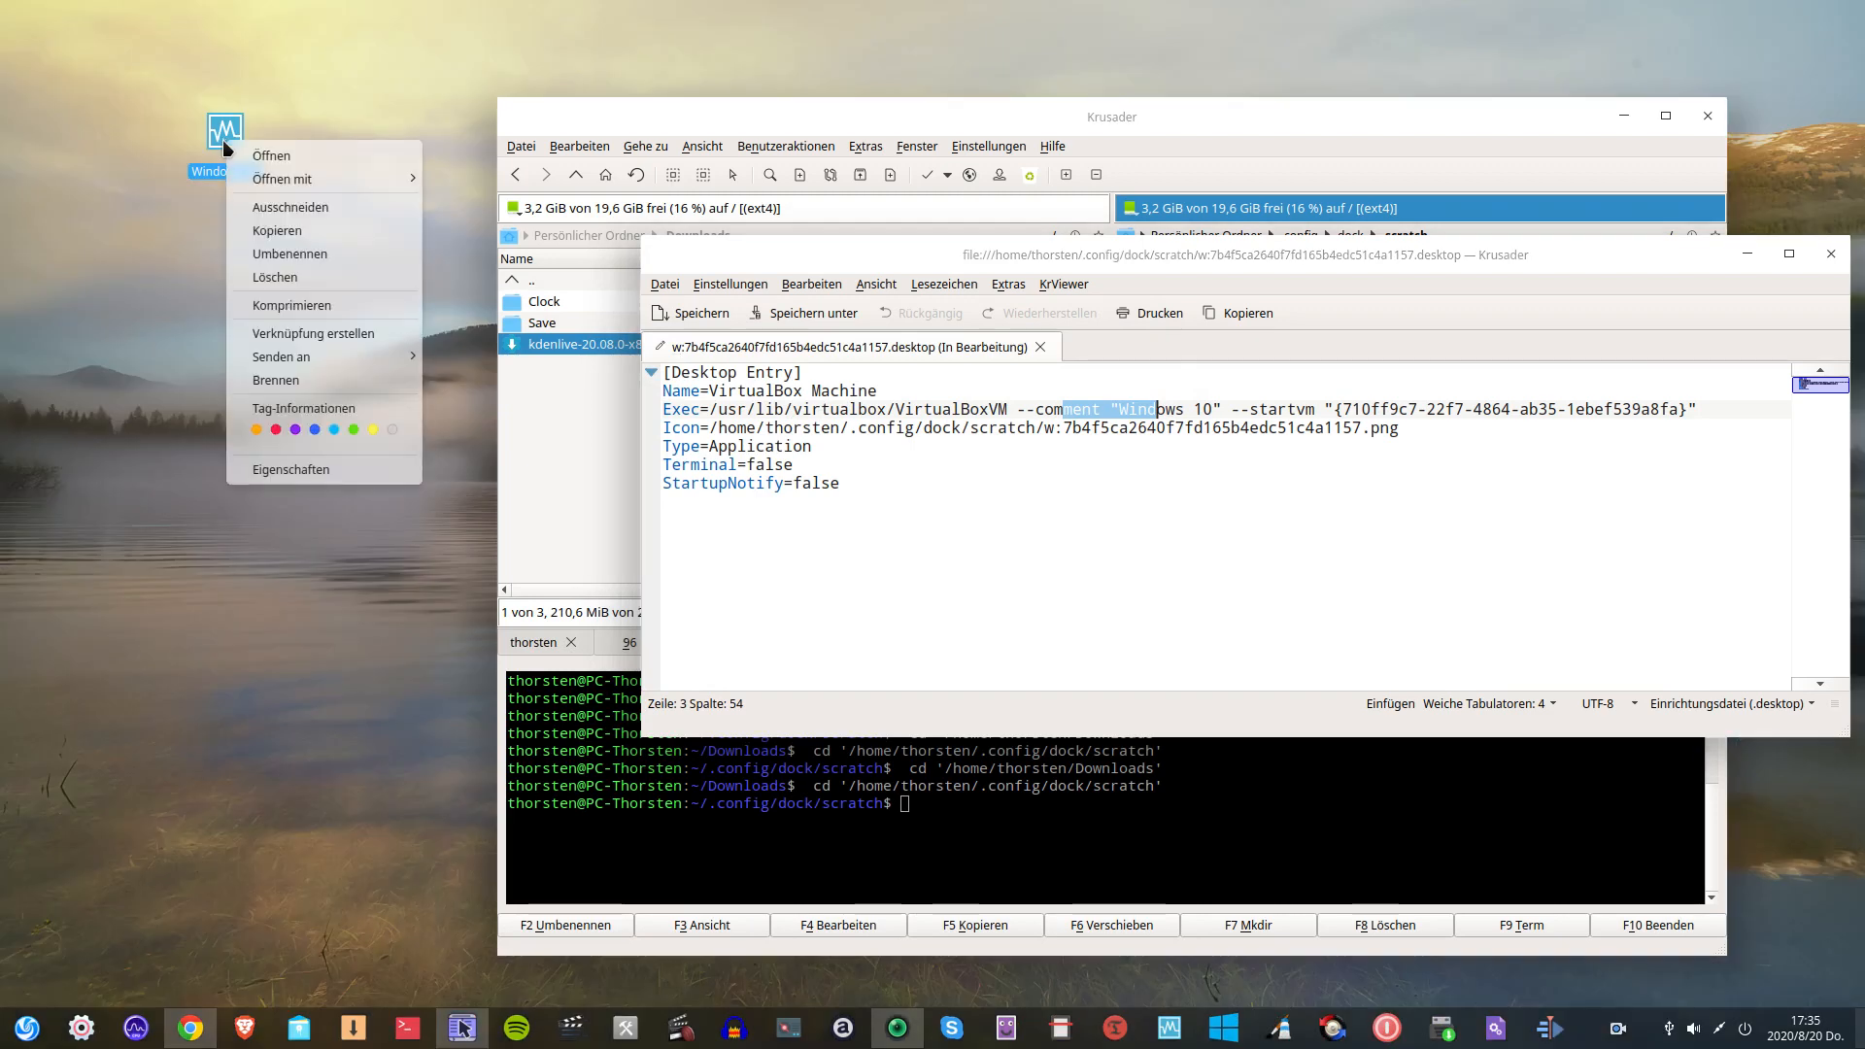
{"action": "left_click", "coordinate": [276, 276]}
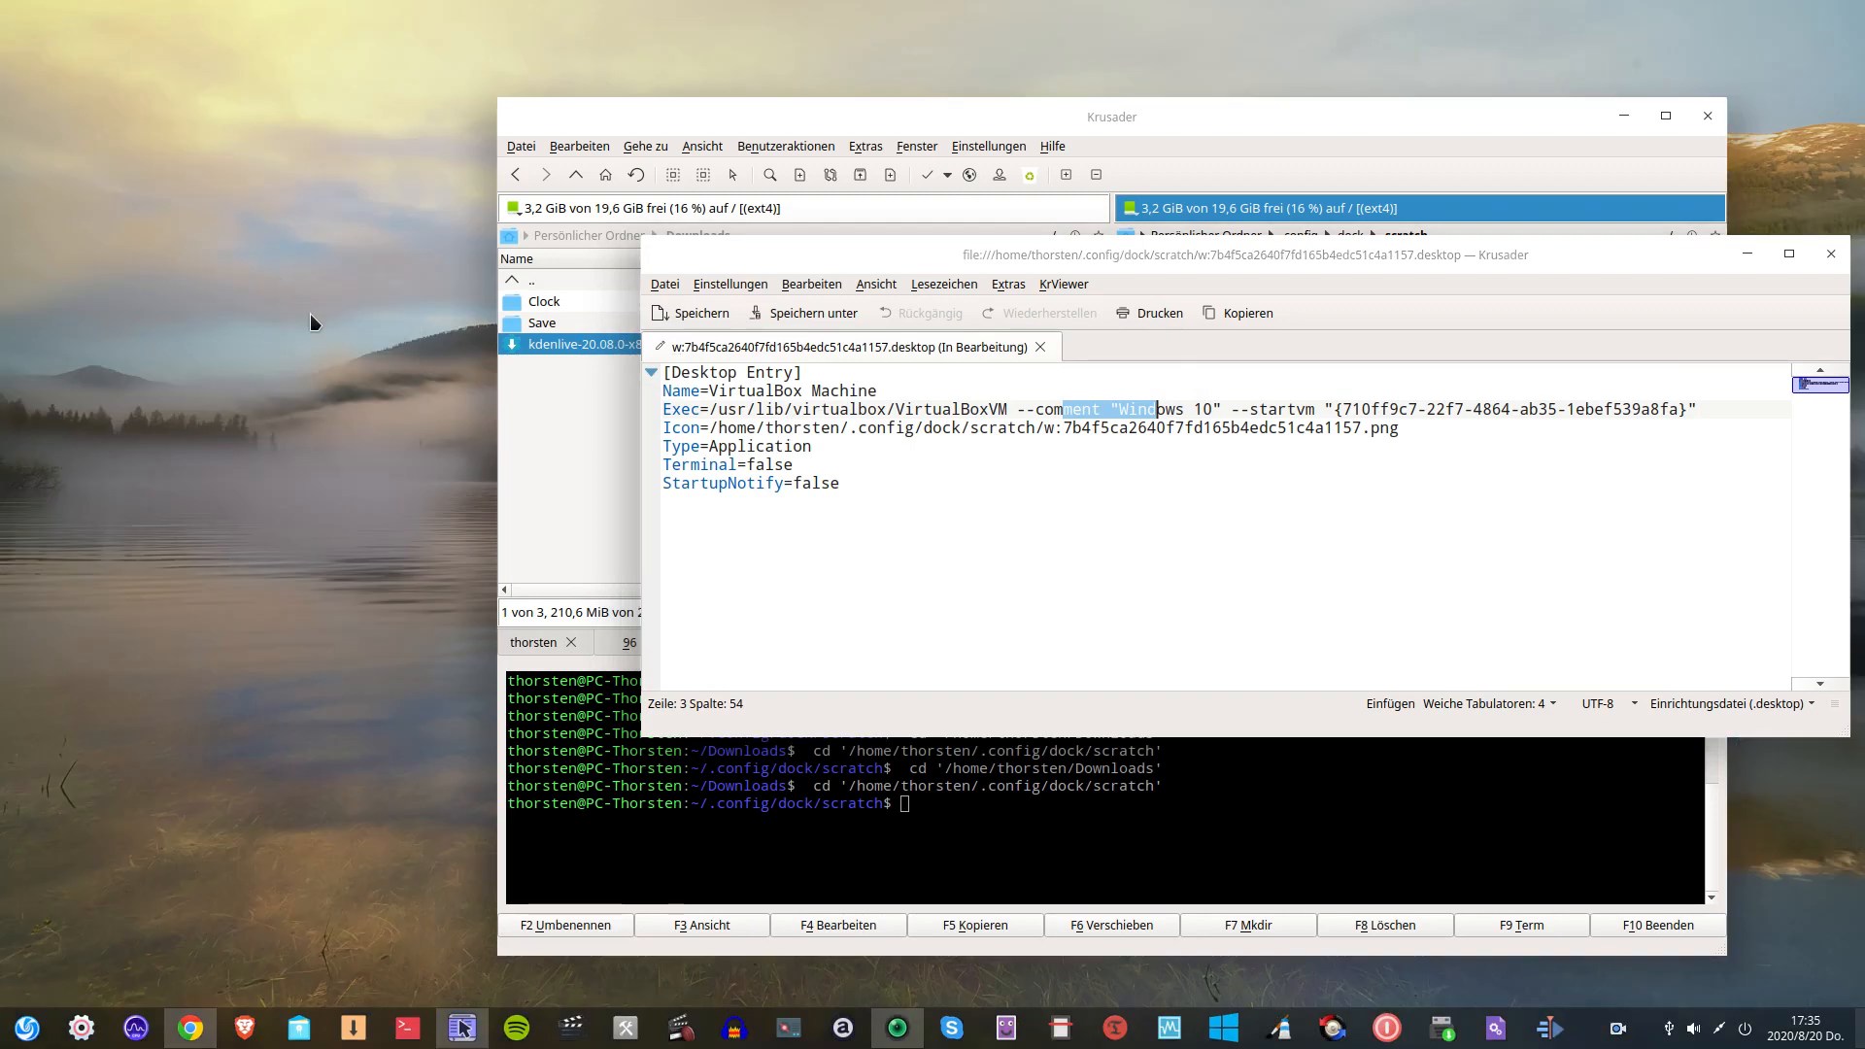
{"action": "left_click", "coordinate": [1832, 253]}
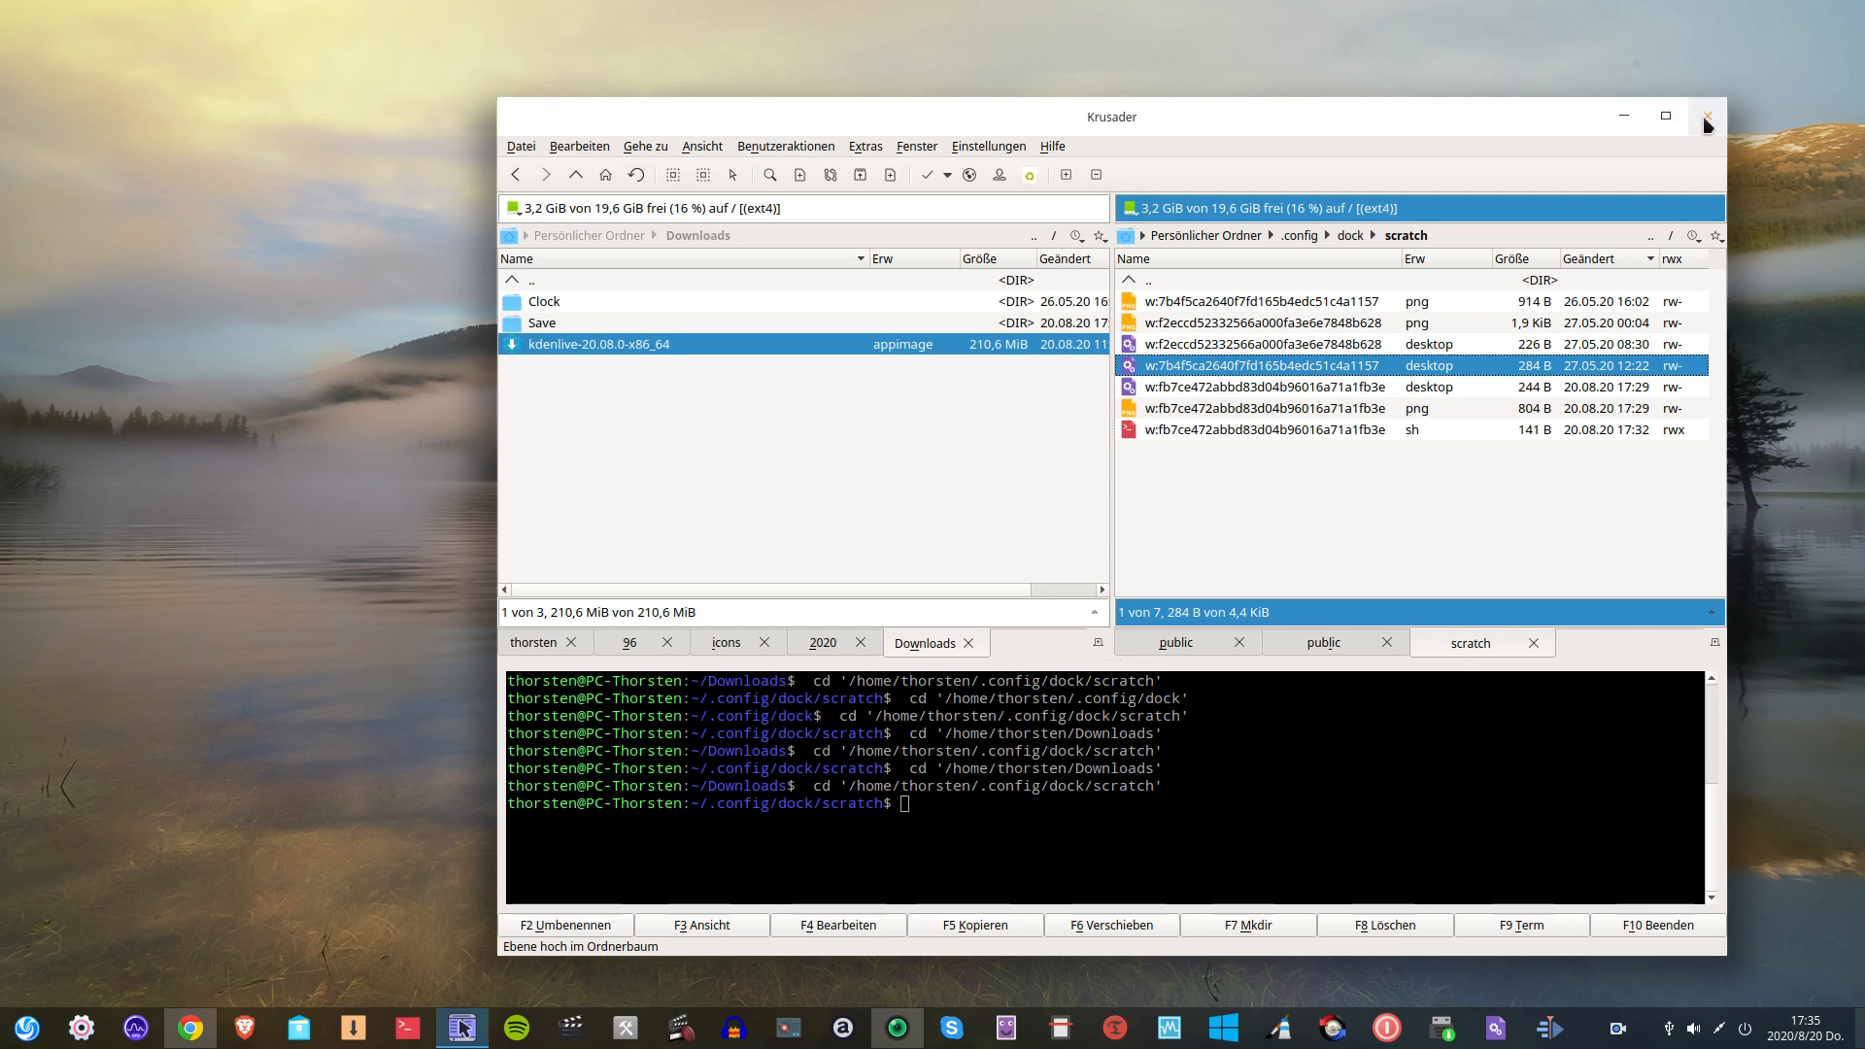
Reposition the Krusader window nearer the middle of the desktop, slightly higher than before.
{"action": "left_click_drag", "start_coordinate": [1528, 115], "coordinate": [1382, 70]}
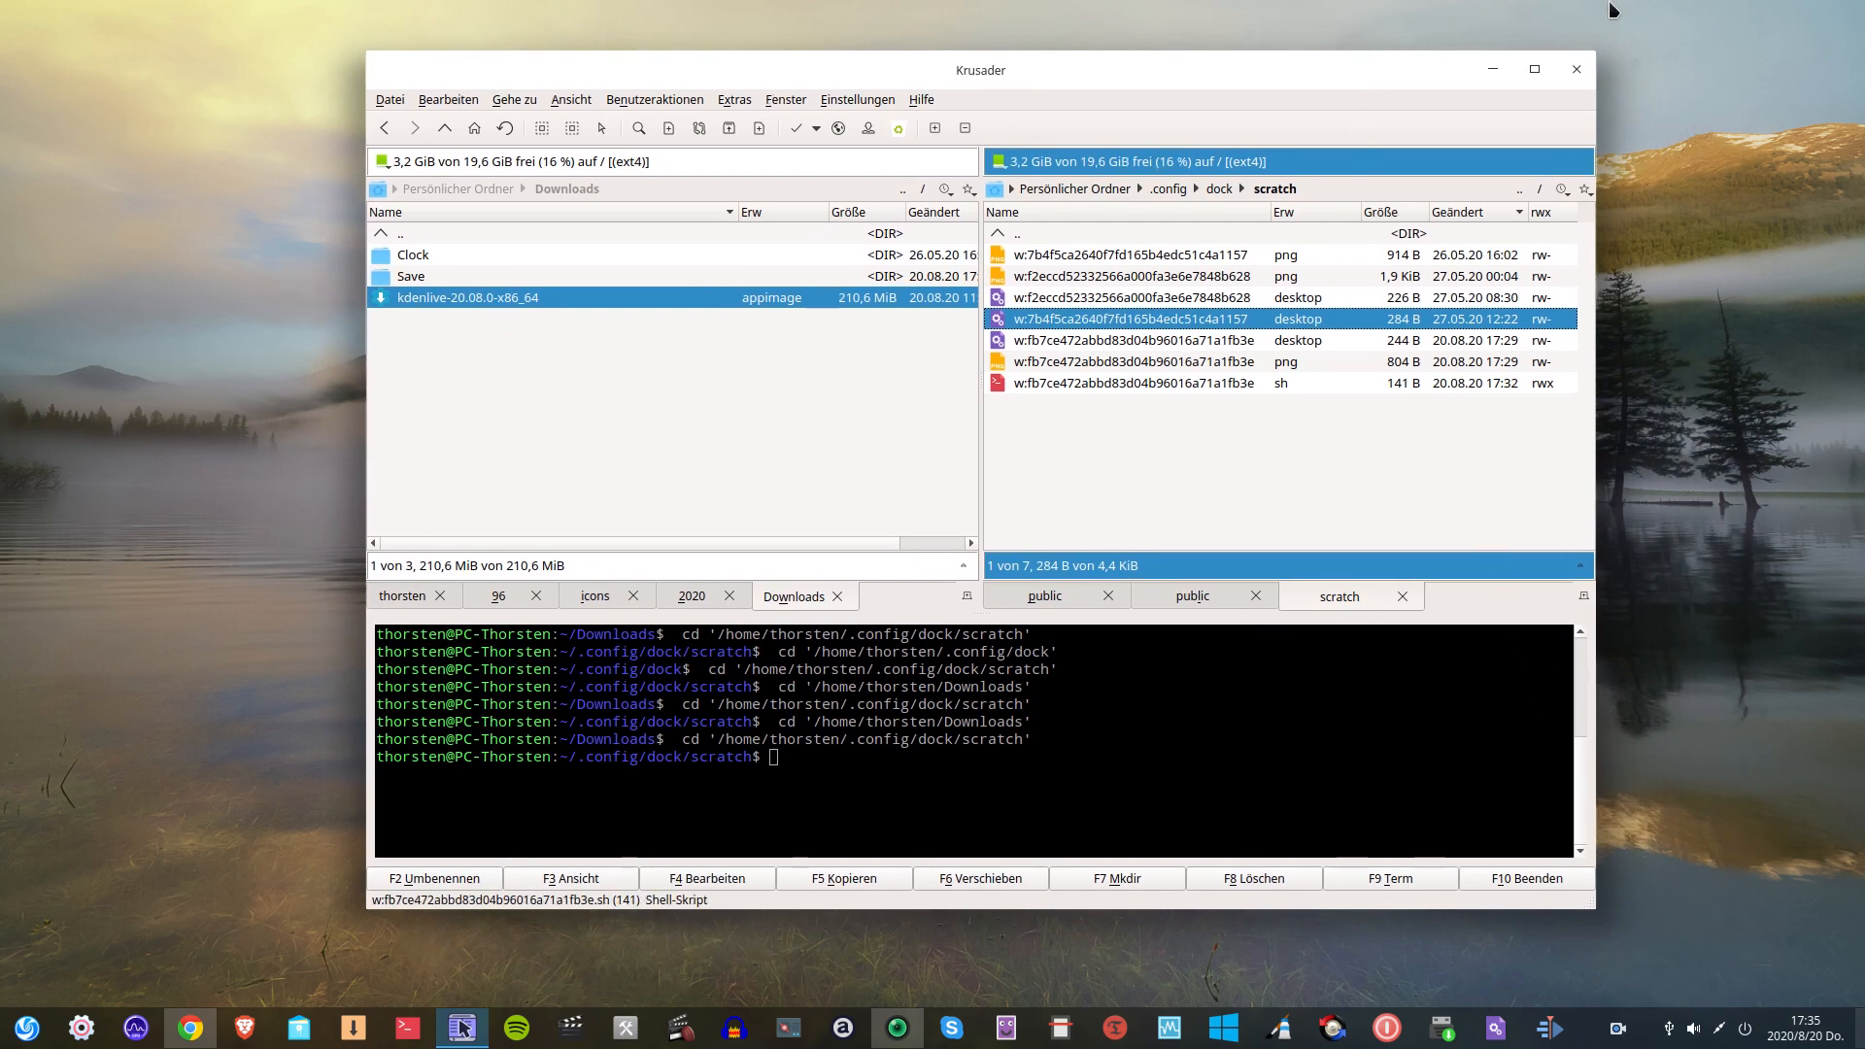
{"action": "left_click_drag", "start_coordinate": [1357, 75], "coordinate": [1304, 67]}
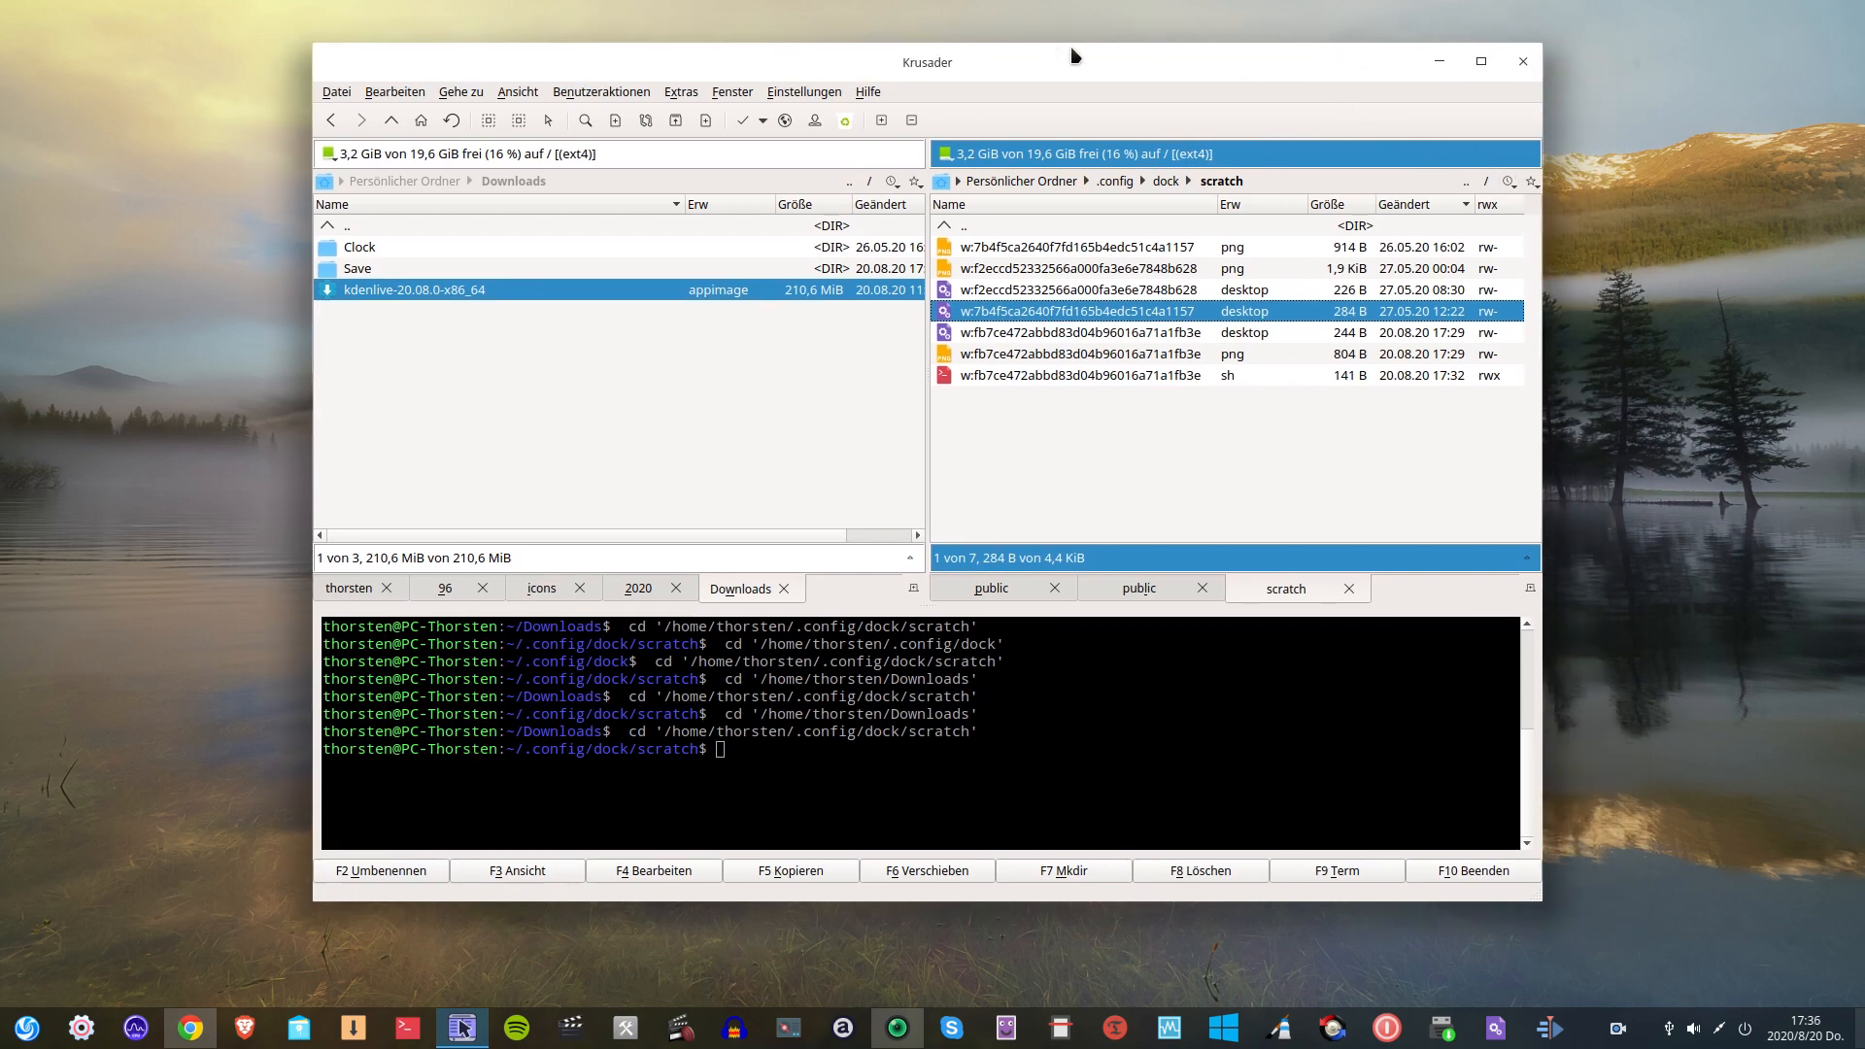
{"action": "left_click_drag", "start_coordinate": [1076, 54], "coordinate": [1085, 49]}
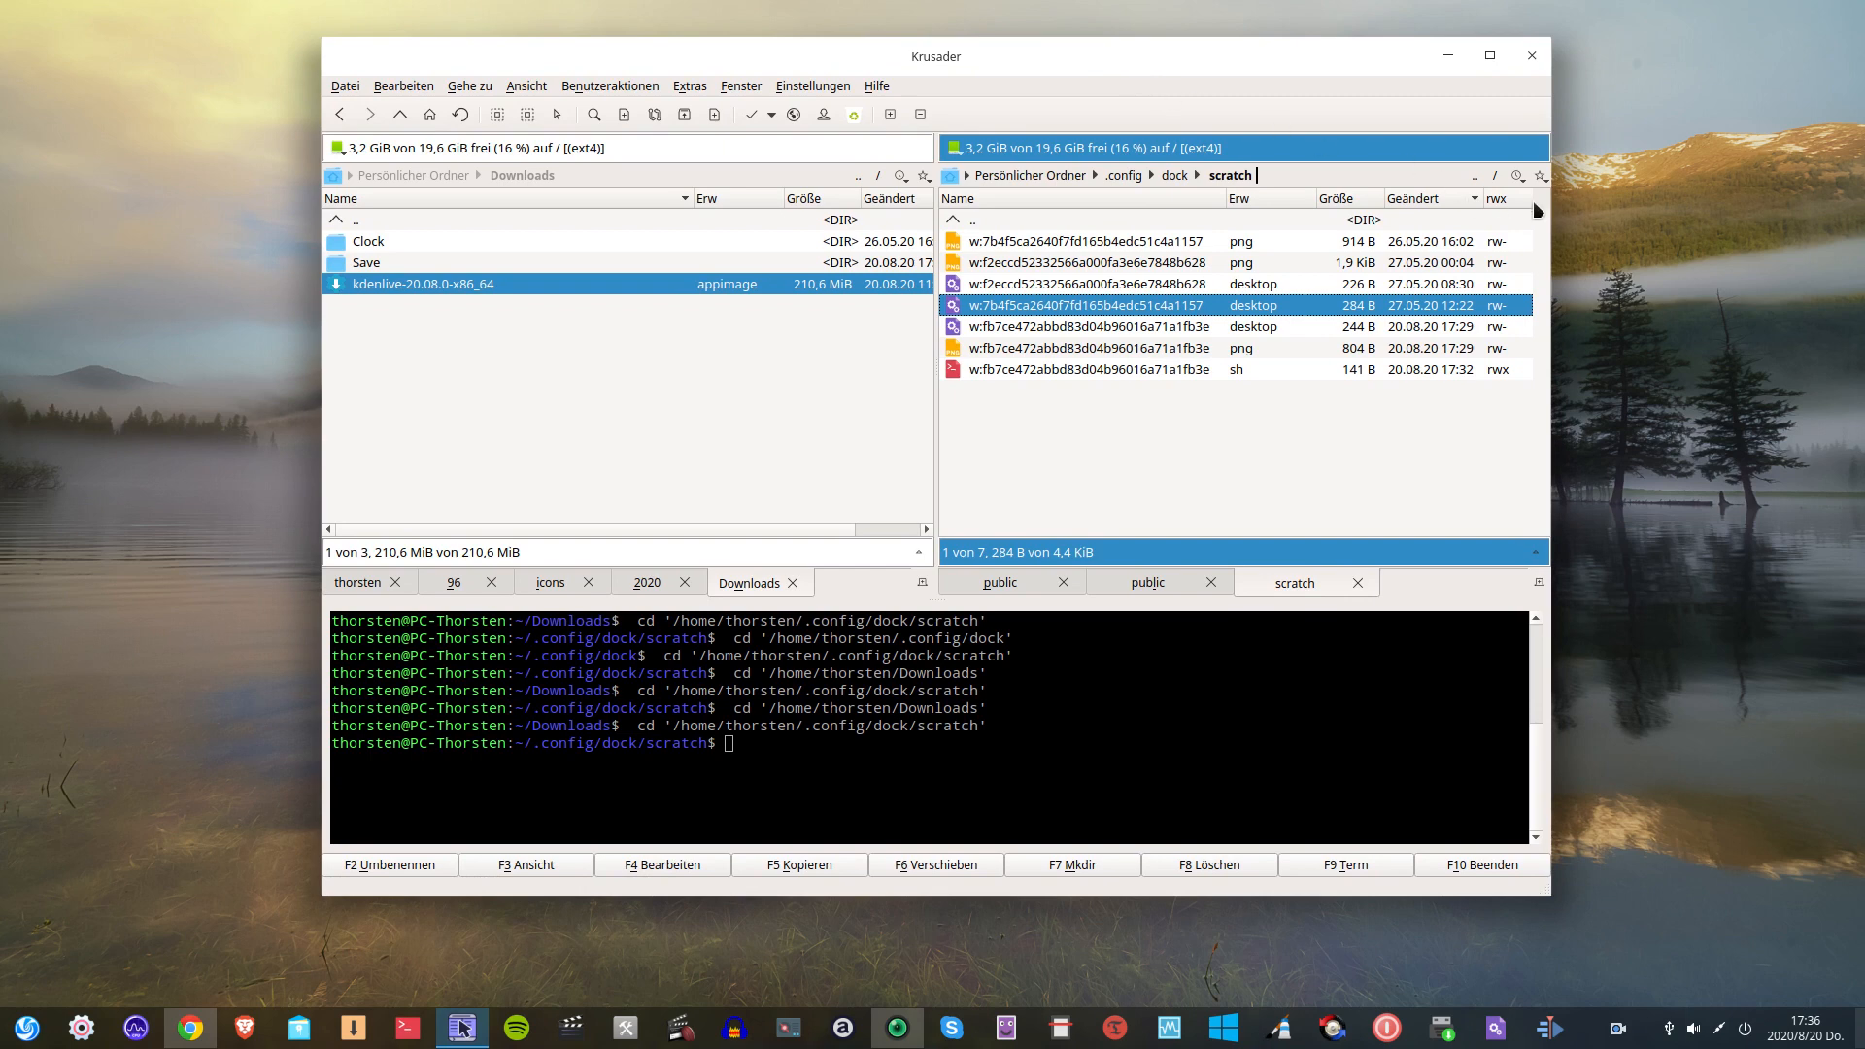